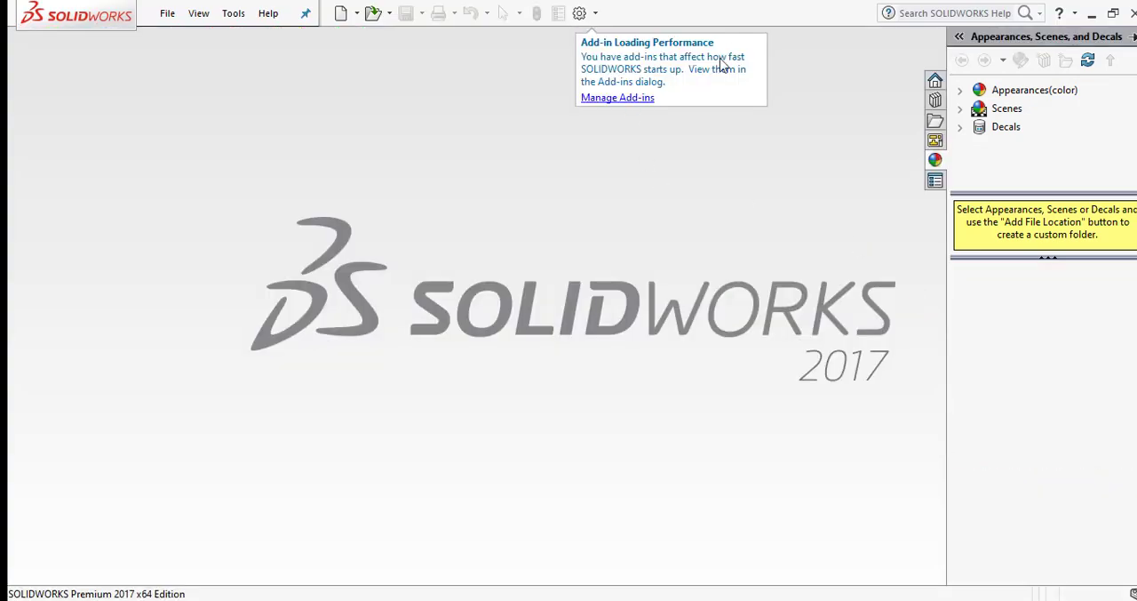
Create a new part document and dismiss the Windows Security notification
click(341, 14)
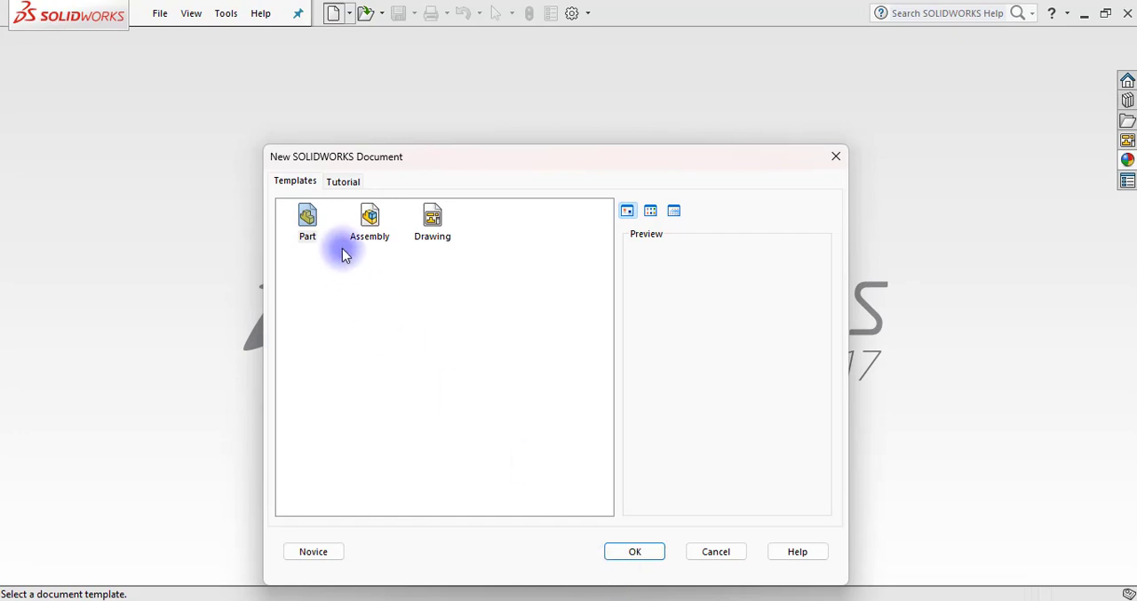
click(315, 218)
click(626, 549)
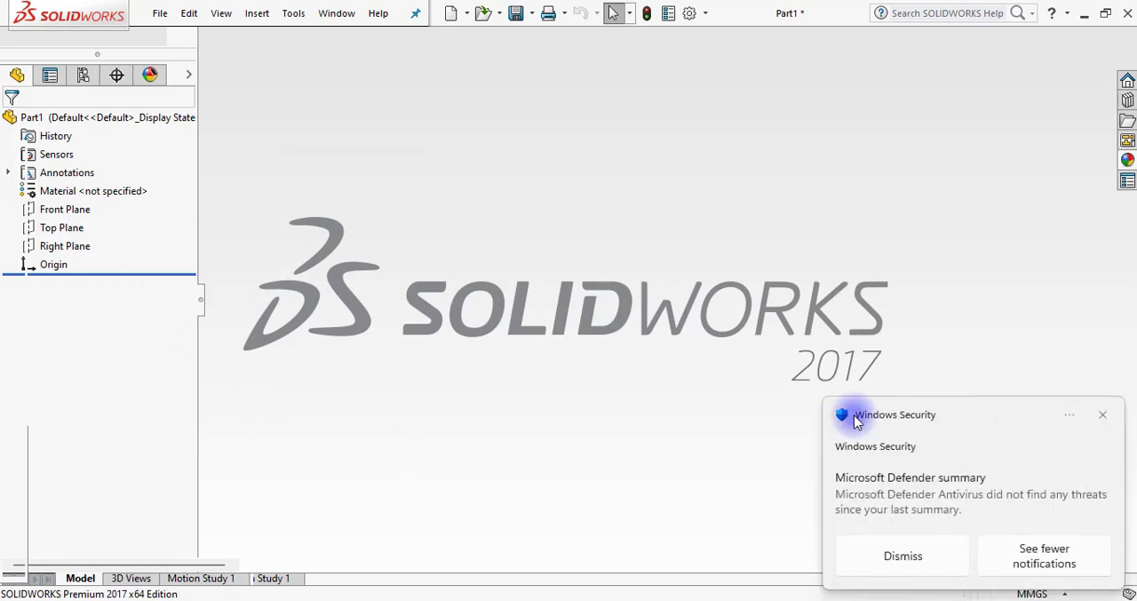
click(1103, 414)
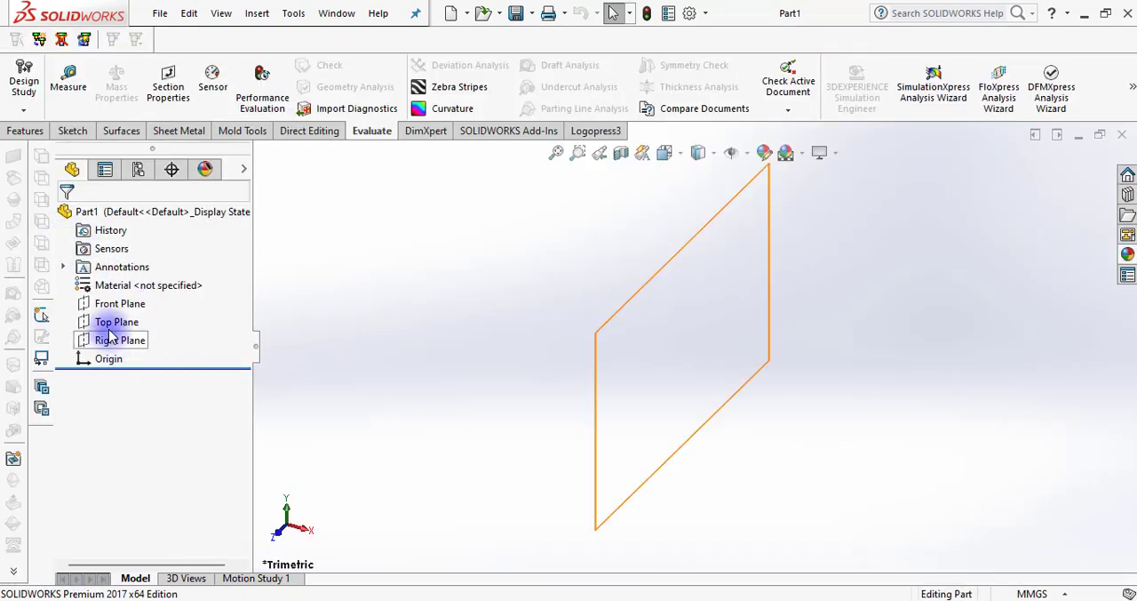
Sketch a circle of about 76 mm radius on the Top Plane, centred on the origin
click(111, 322)
click(199, 299)
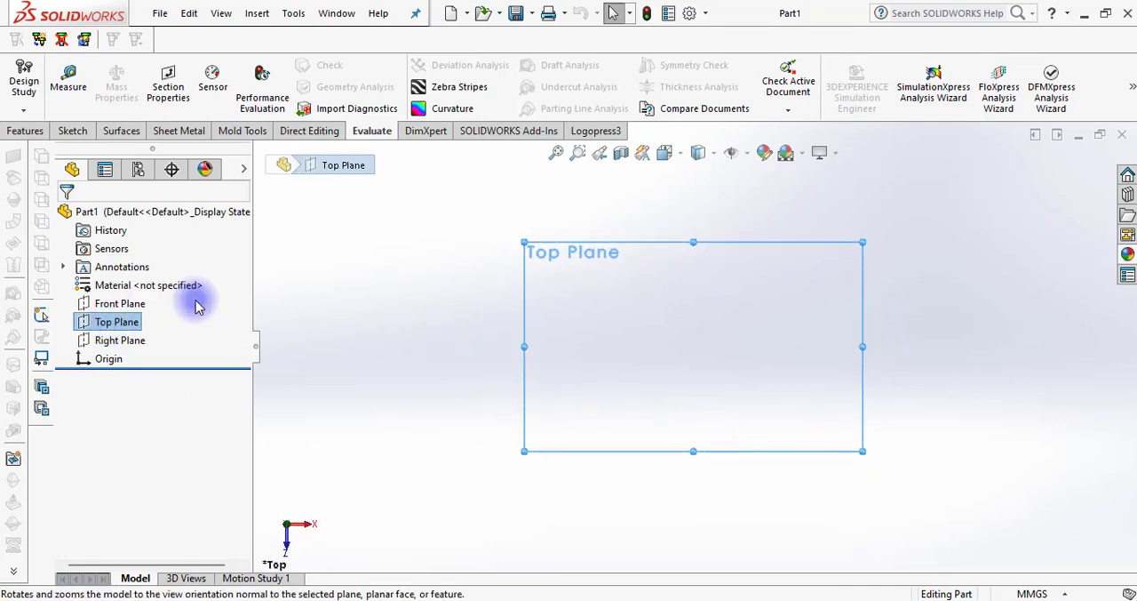
click(73, 132)
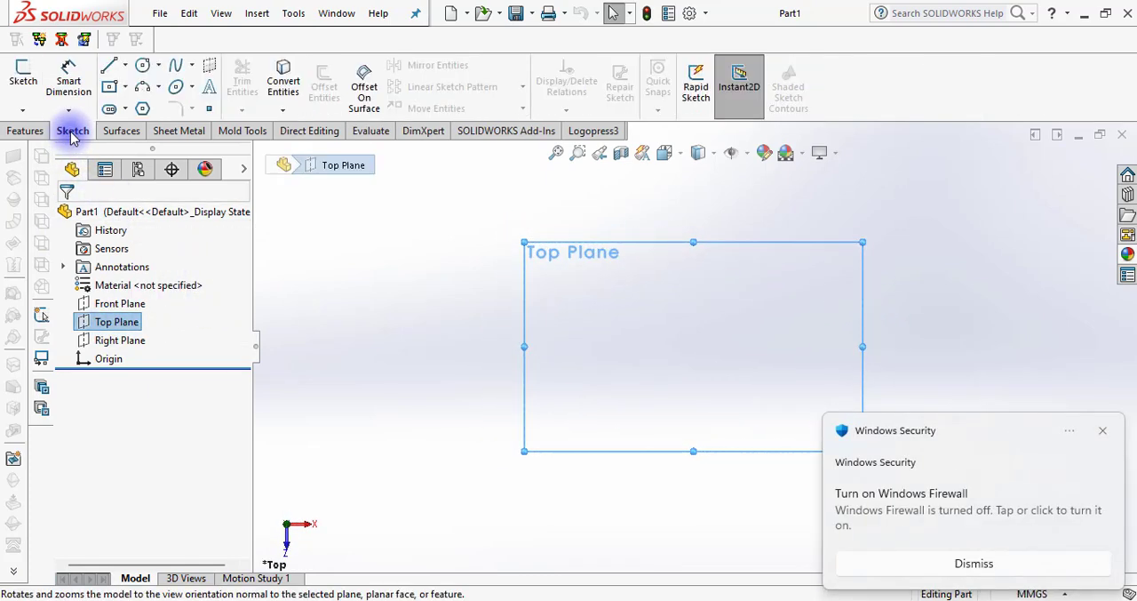
click(1102, 430)
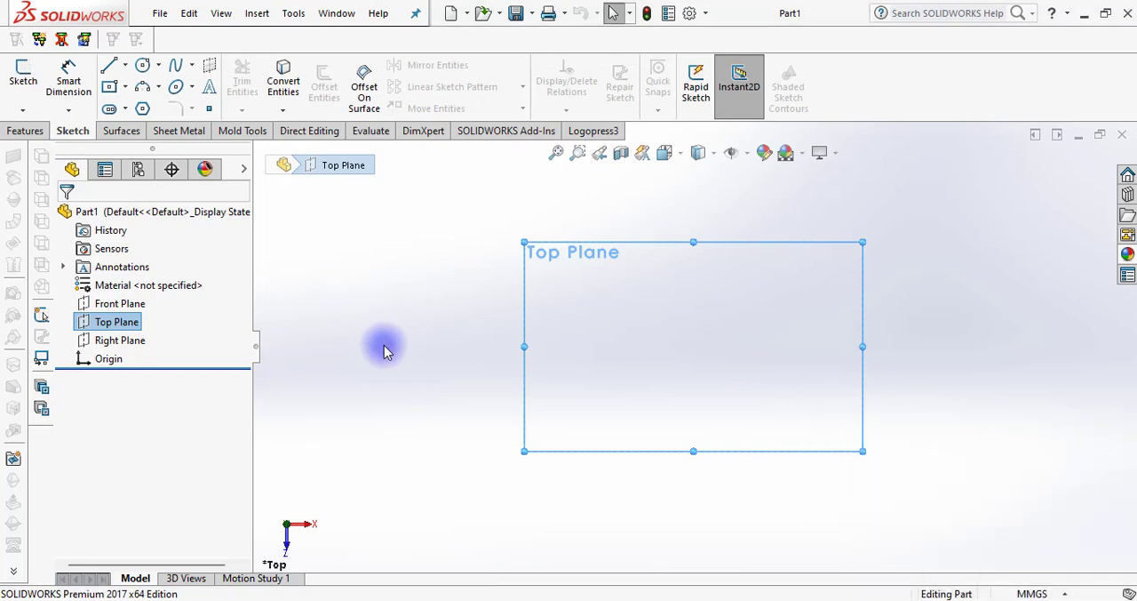
click(142, 64)
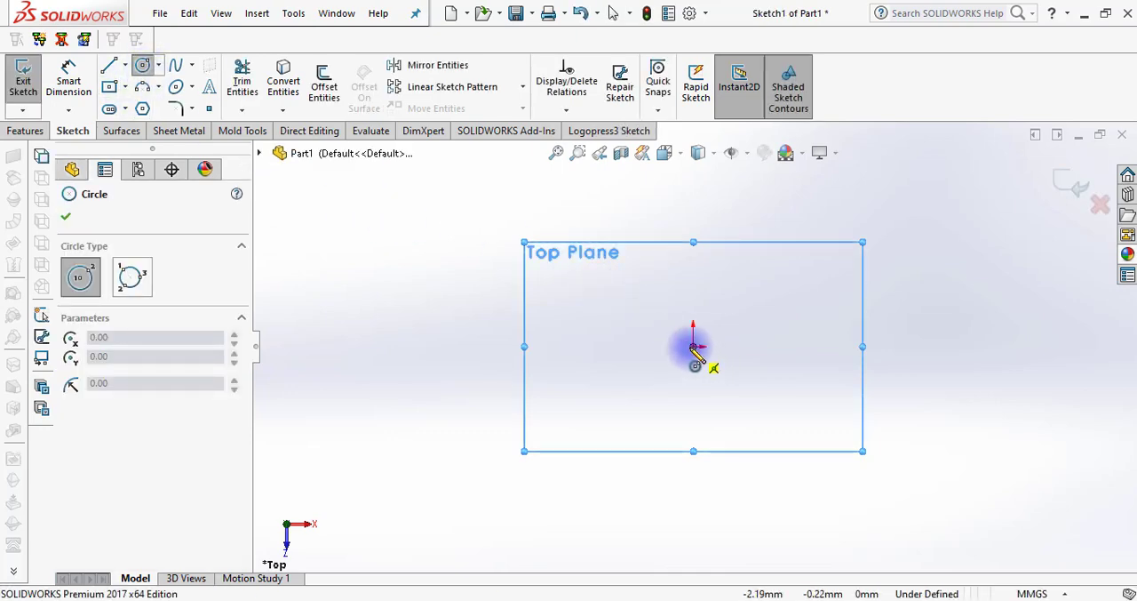
click(693, 346)
click(835, 316)
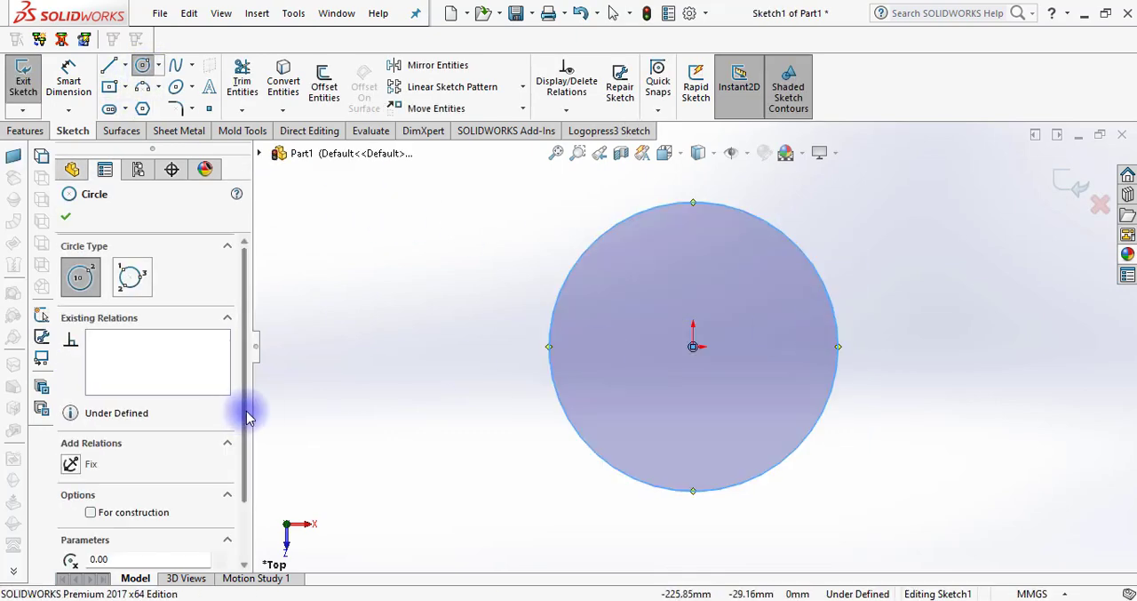
Set the circle's radius to 50 mm
drag(247, 416, 248, 470)
double_click(160, 533)
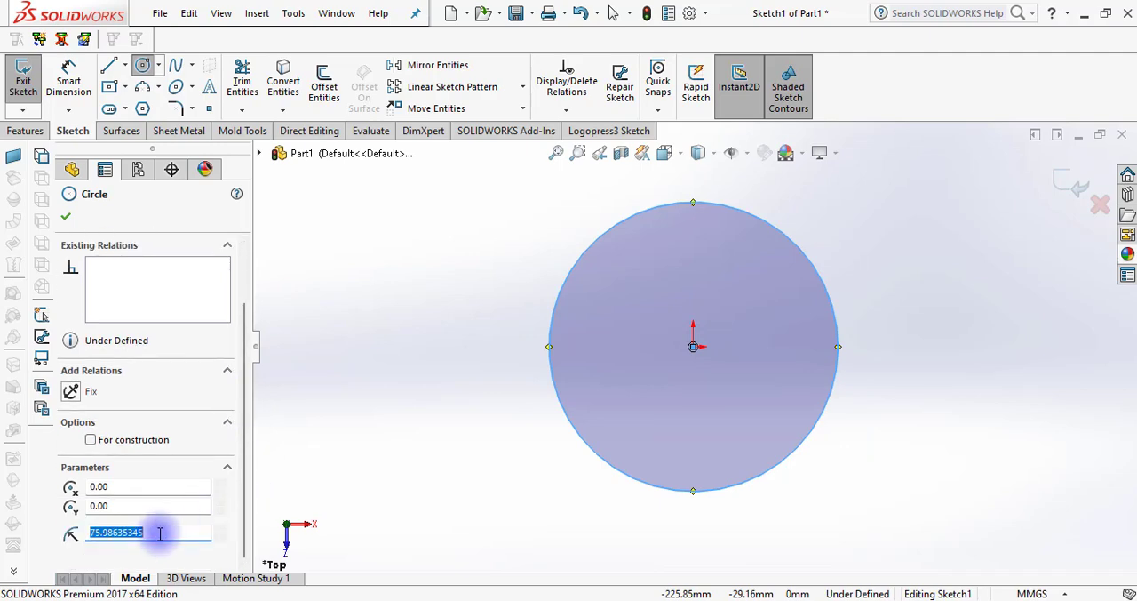
text(50)
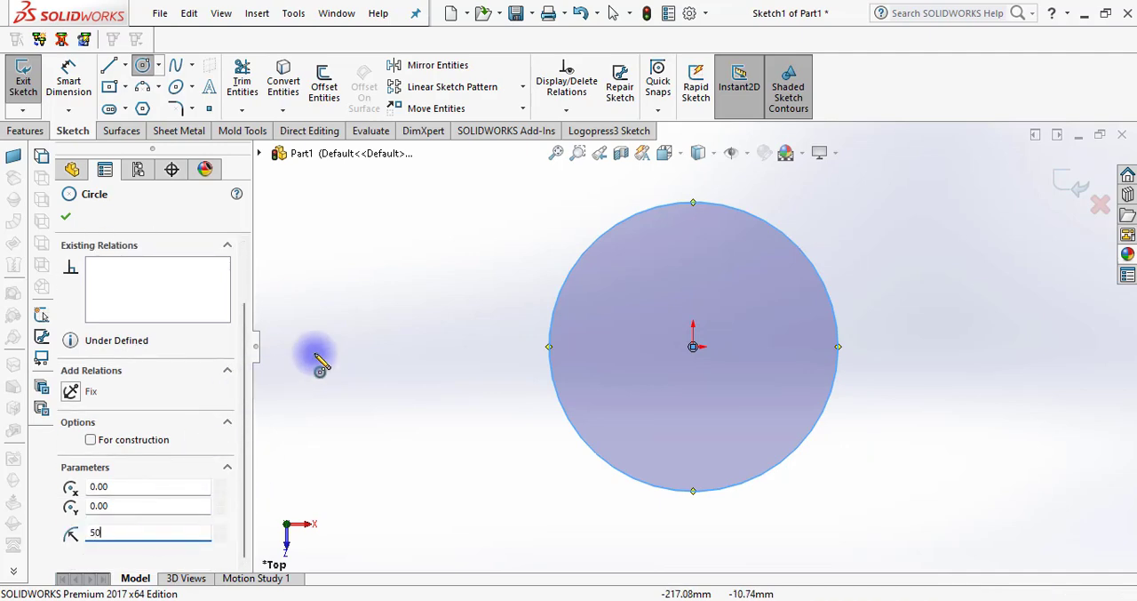
click(66, 216)
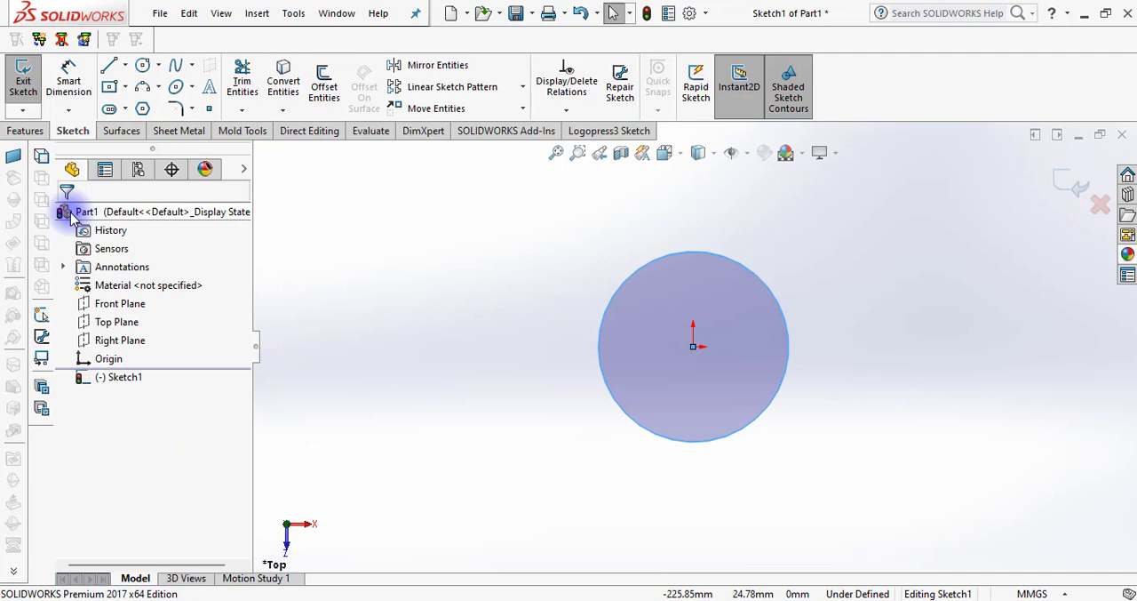
click(405, 254)
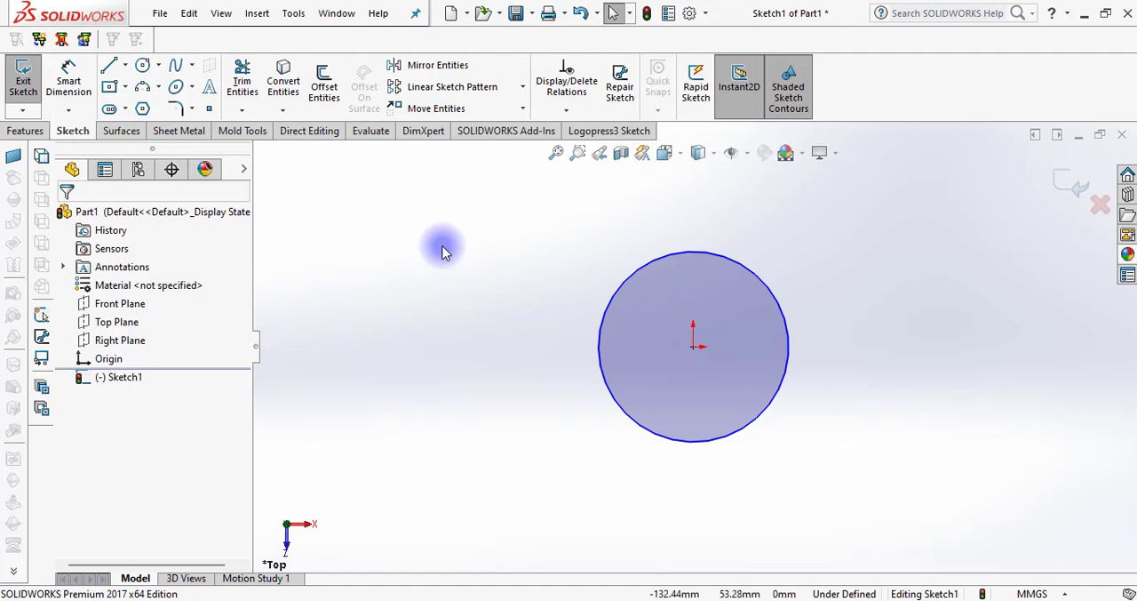
Draw a horizontal 50 mm line from the origin to the circle's left quadrant point
click(109, 68)
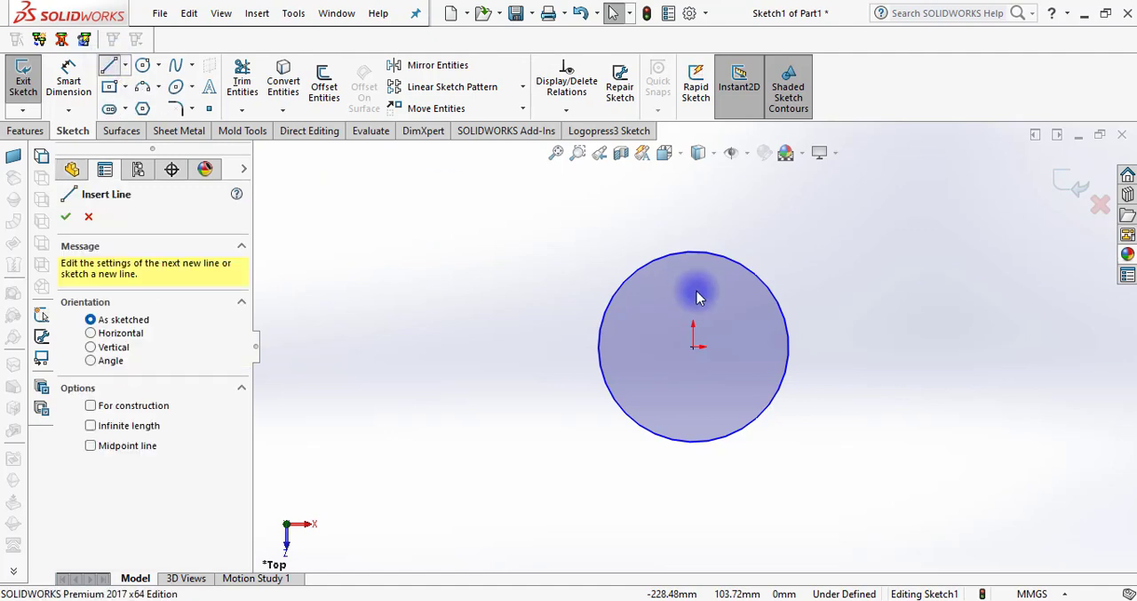
click(694, 347)
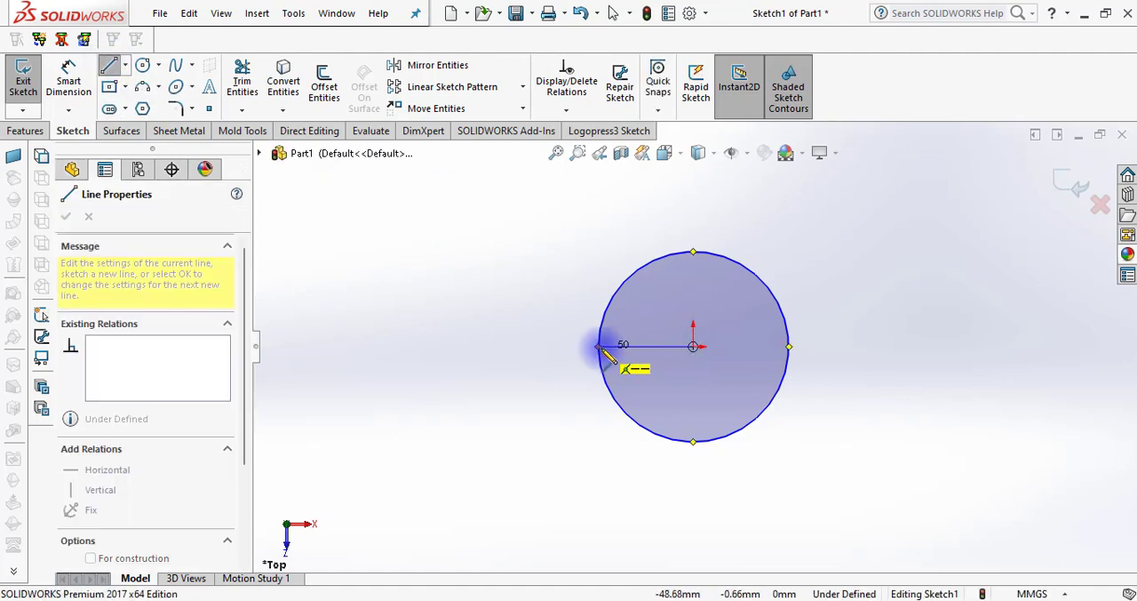
click(599, 346)
key(Escape)
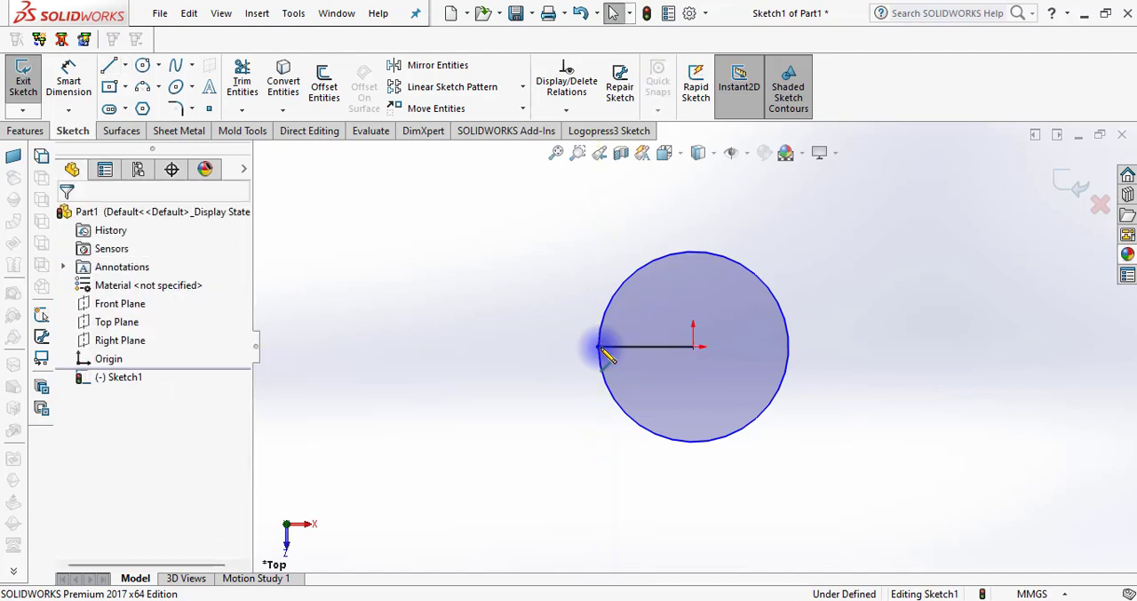
Try to rotate the horizontal line by 1° about the origin with Rotate Entities
click(522, 108)
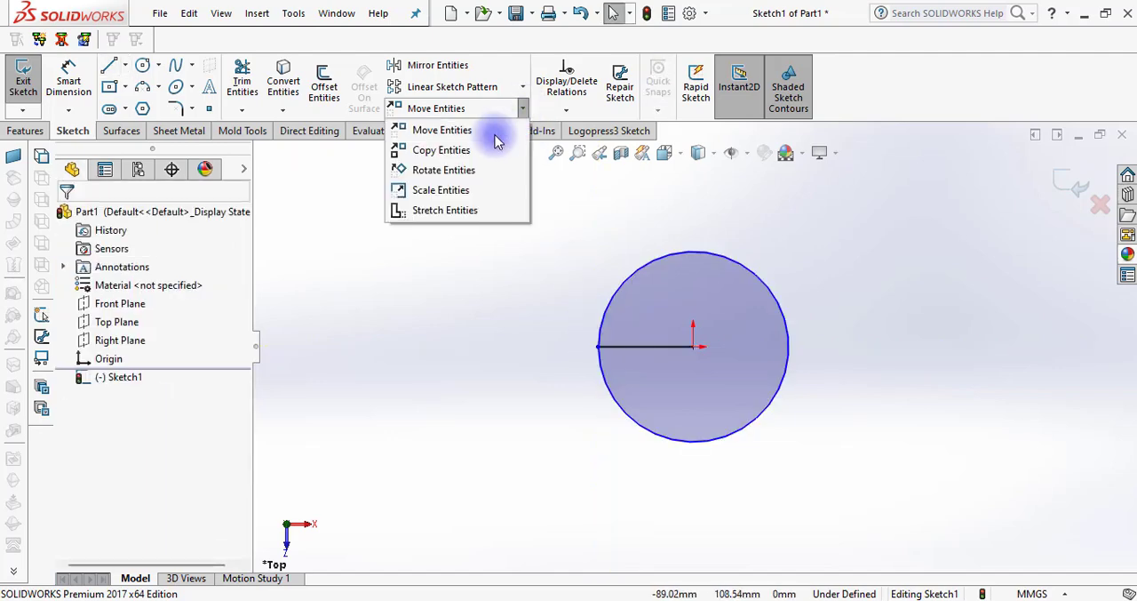
click(437, 170)
click(635, 354)
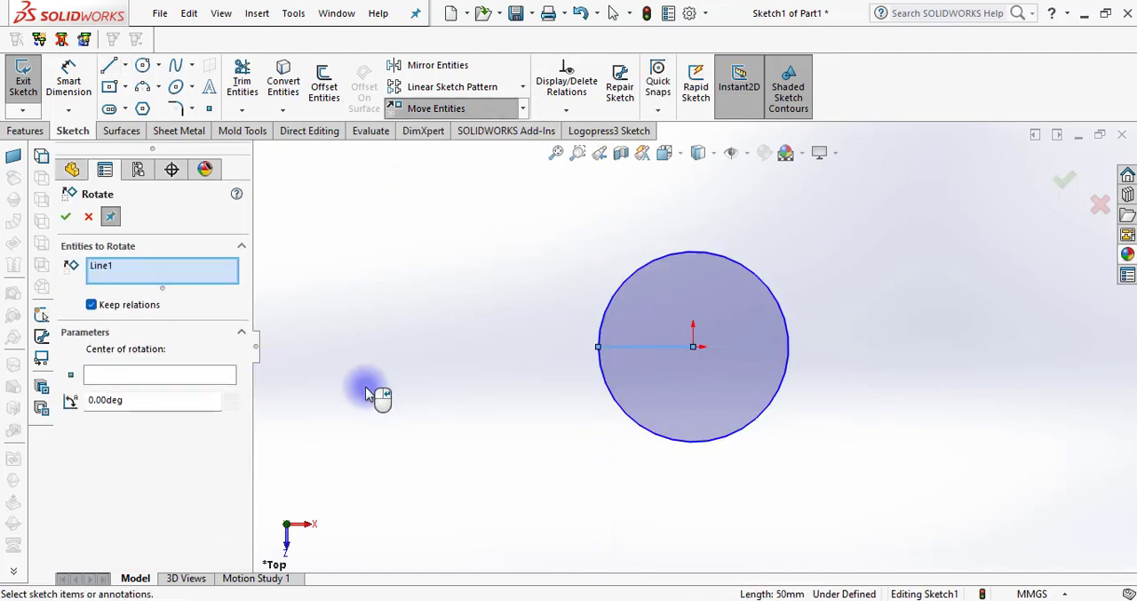
click(146, 375)
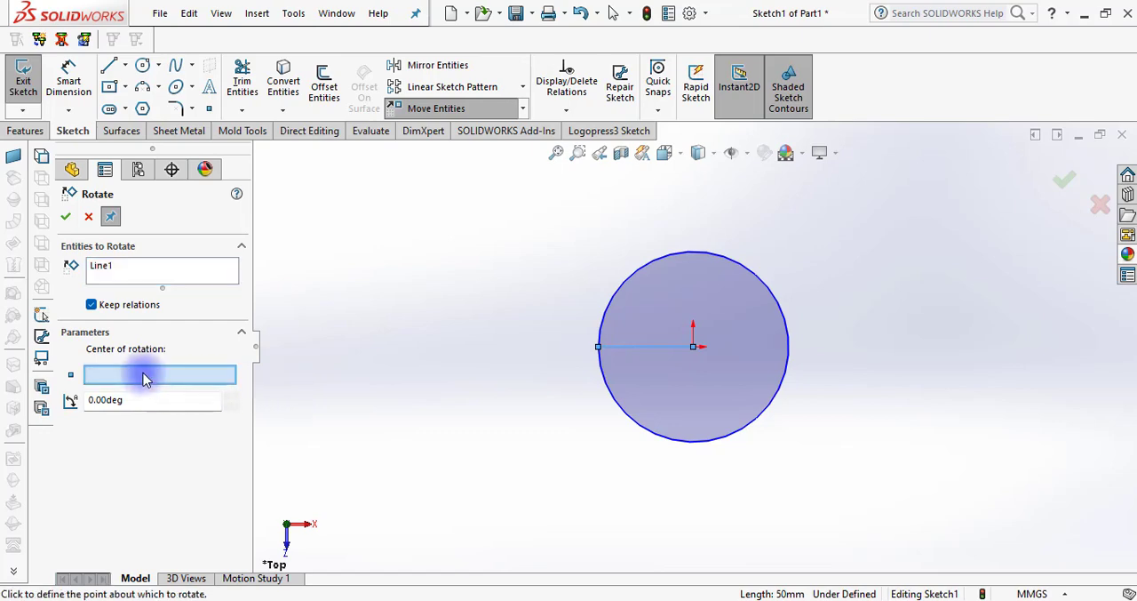
click(693, 346)
click(228, 397)
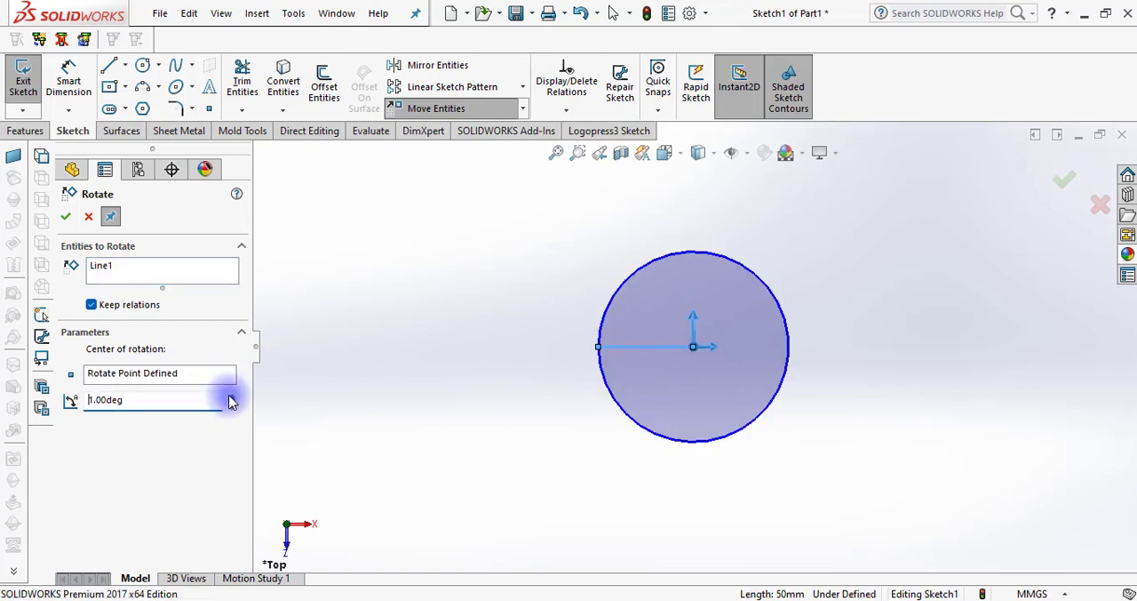
key(Escape)
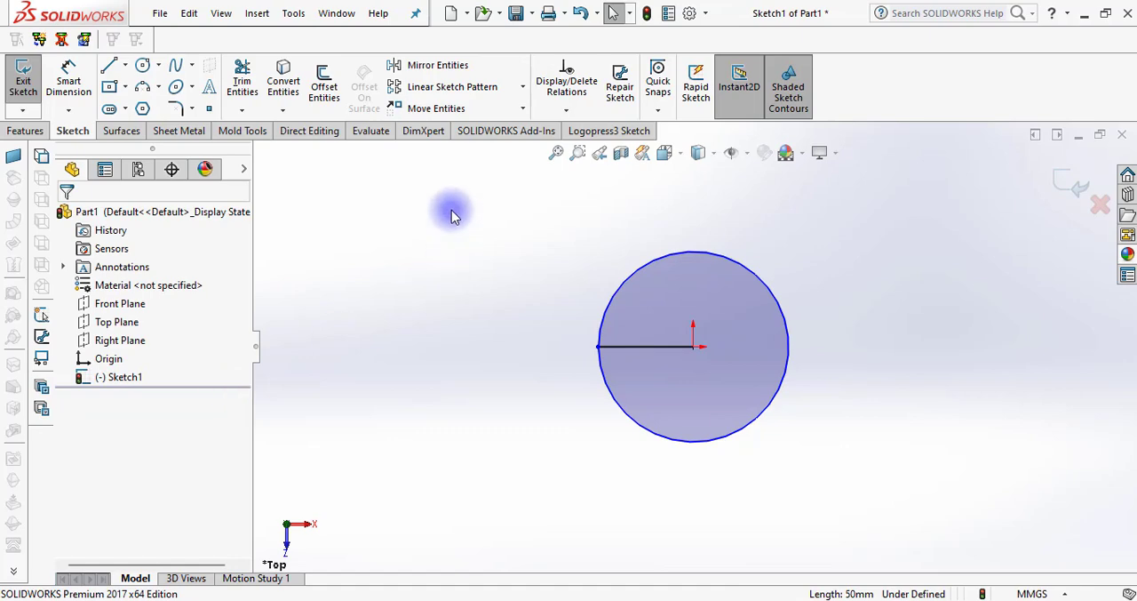
Delete the Horizontal relation from the line inside the circle
click(668, 357)
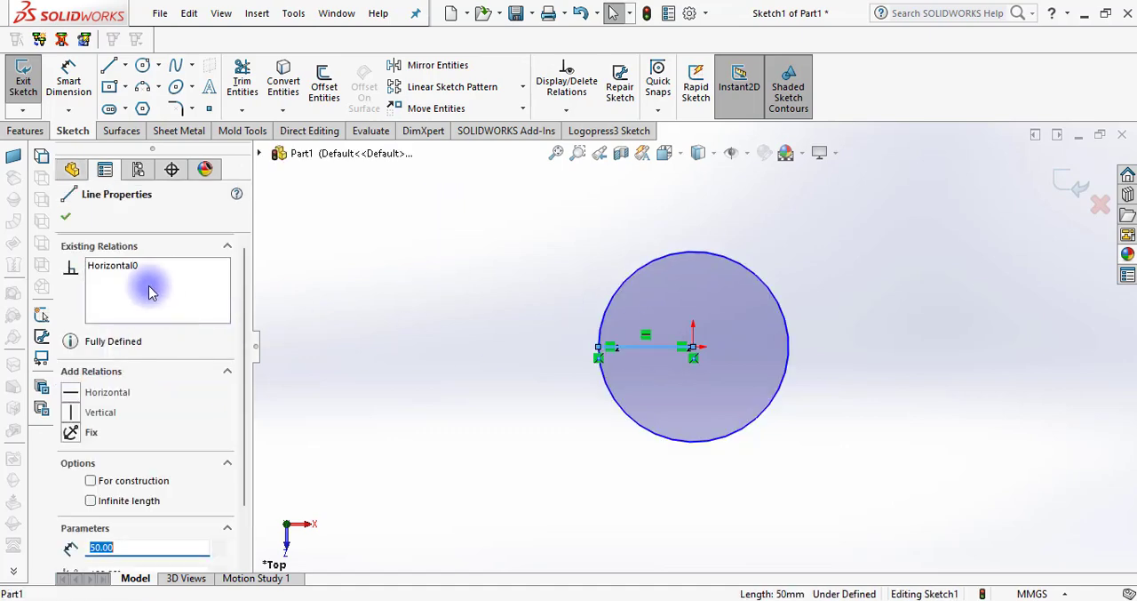
click(131, 269)
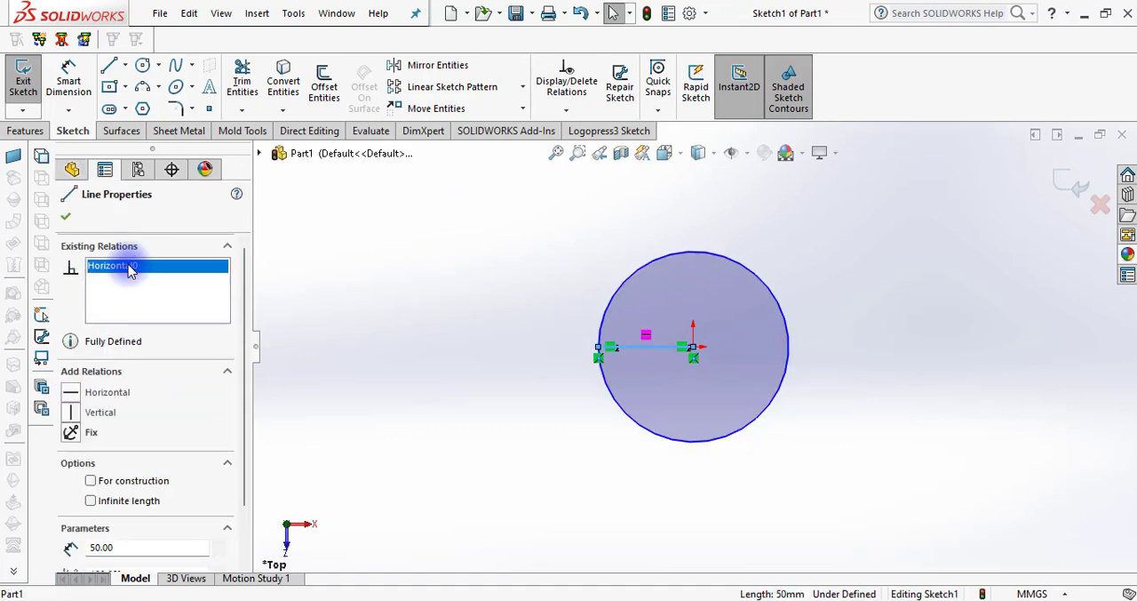
right_click(131, 268)
click(173, 292)
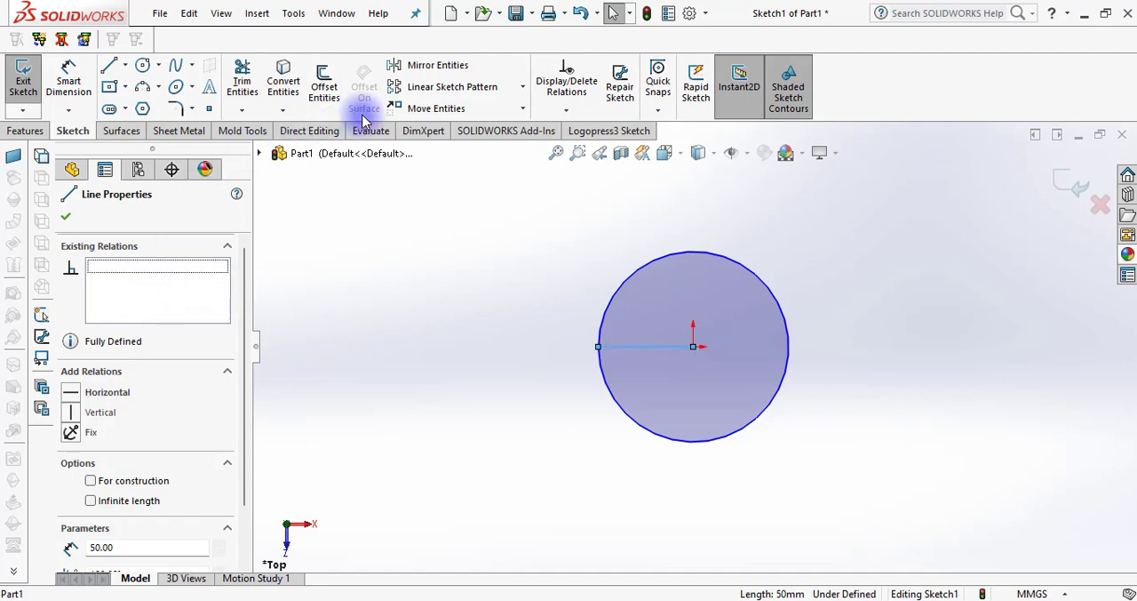
Try to rotate the line by 1° about the origin without its Horizontal relation, and delete the line
click(523, 108)
click(425, 169)
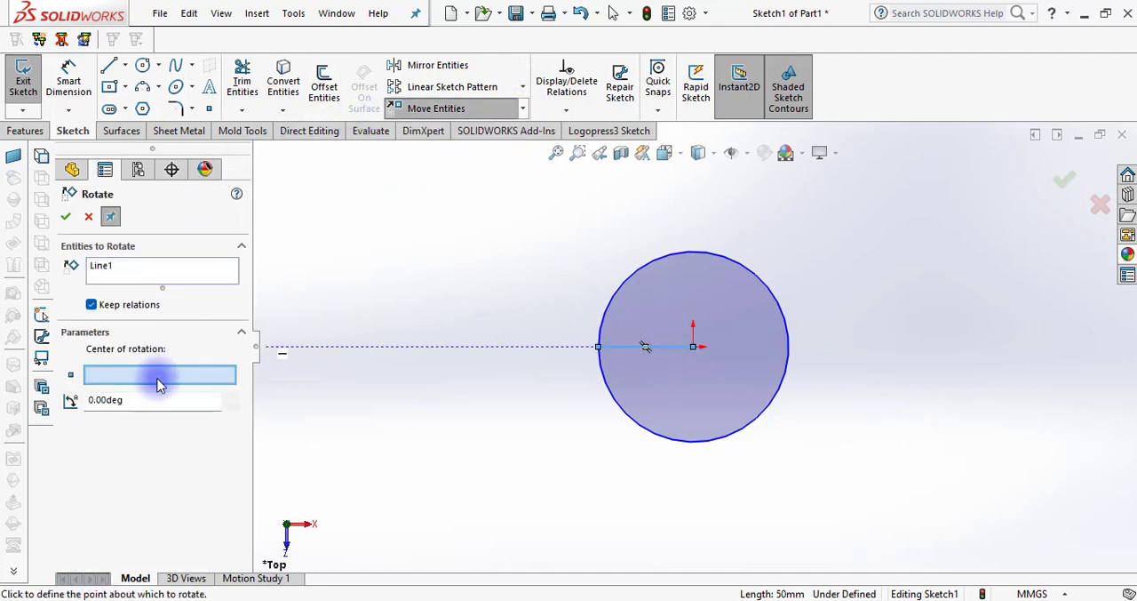
click(693, 348)
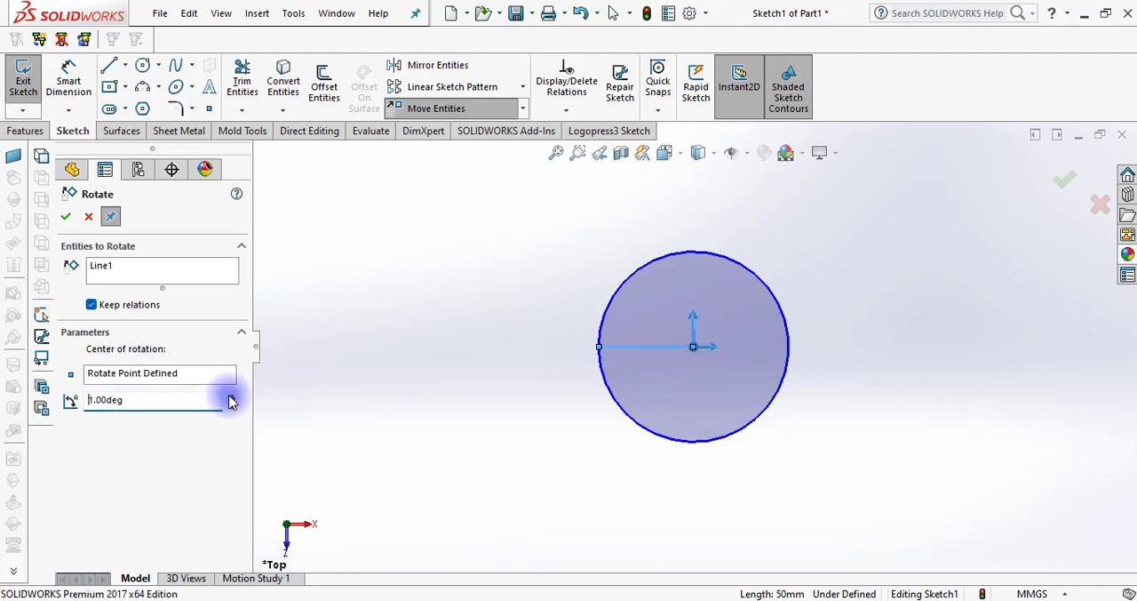
key(Escape)
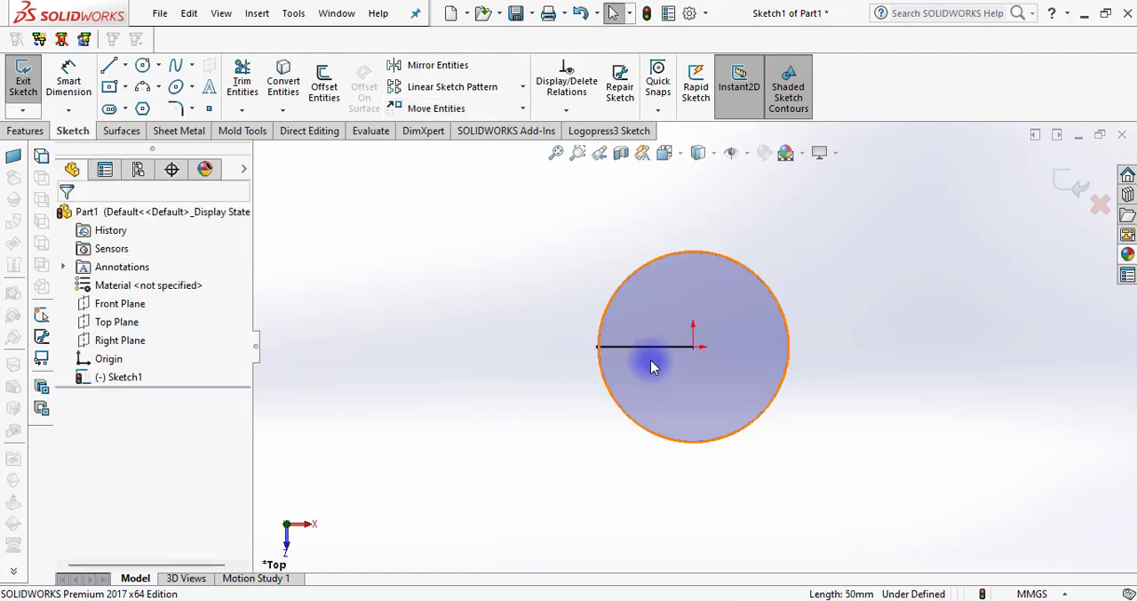
click(651, 350)
key(Delete)
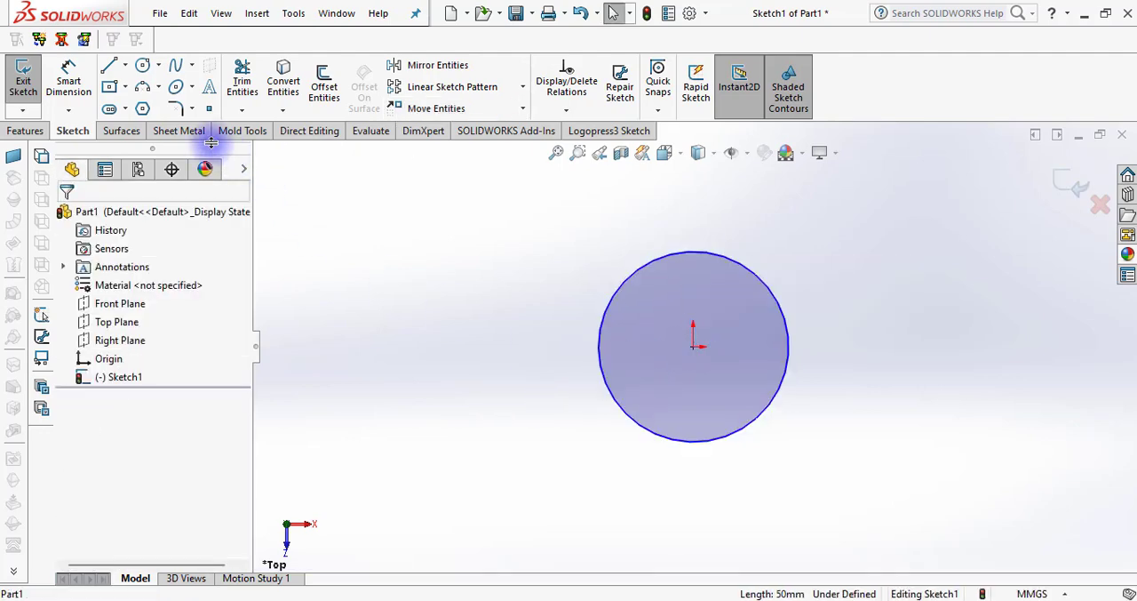
Draw a slanted line about 70 mm long from the origin up and to the left, past the circle's edge
click(107, 67)
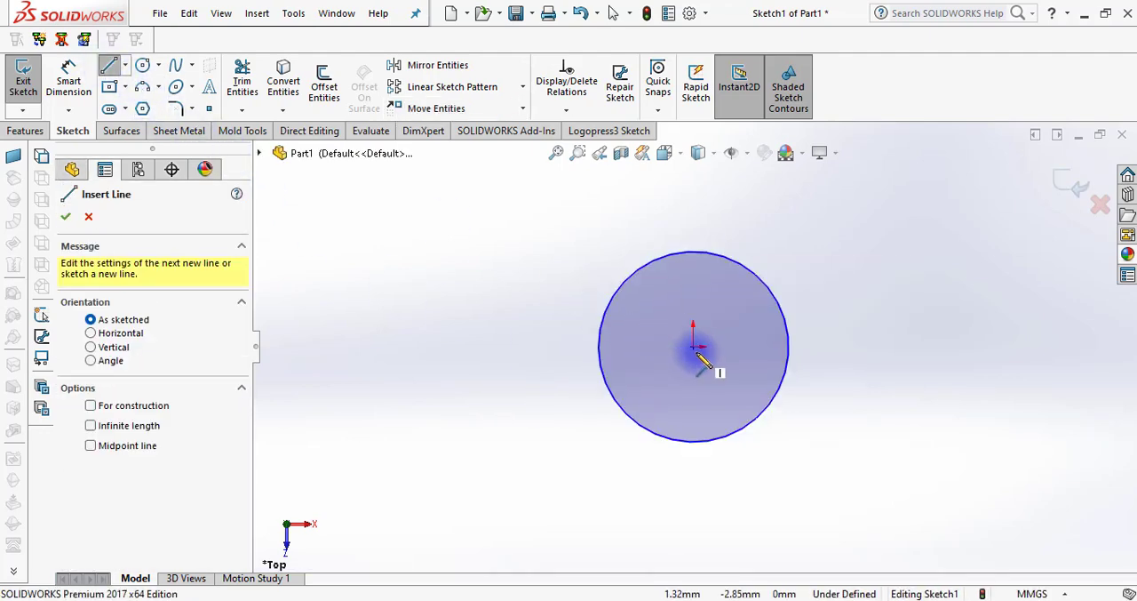
click(694, 347)
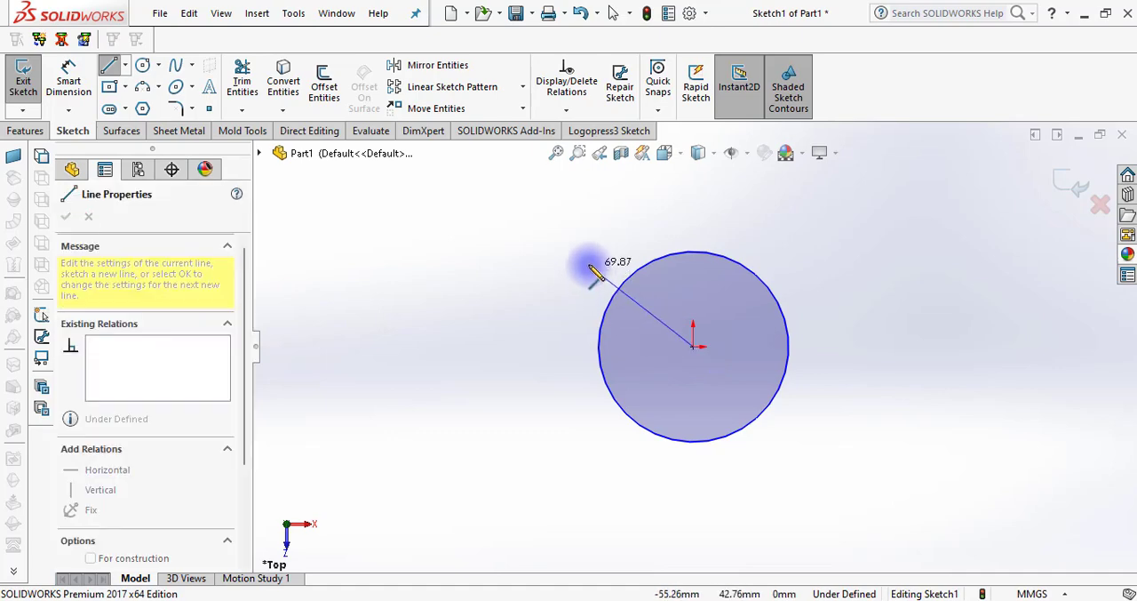
key(Escape)
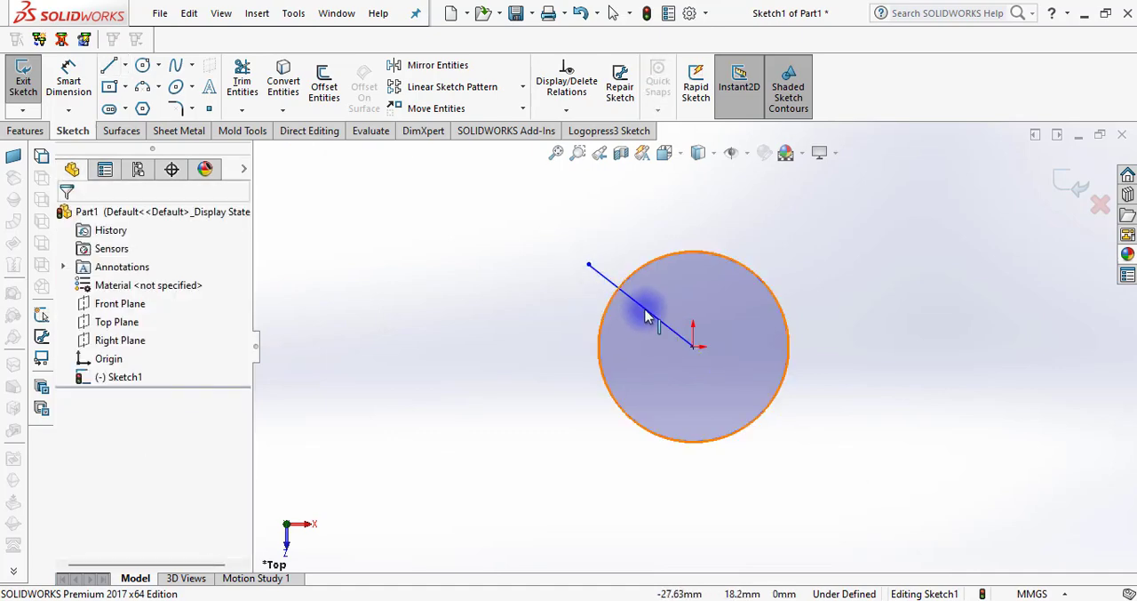
Set the slanted line's length to 50 mm and its angle to 125°, and dismiss the OneDrive notification
click(646, 314)
scroll(244, 480, down, 3)
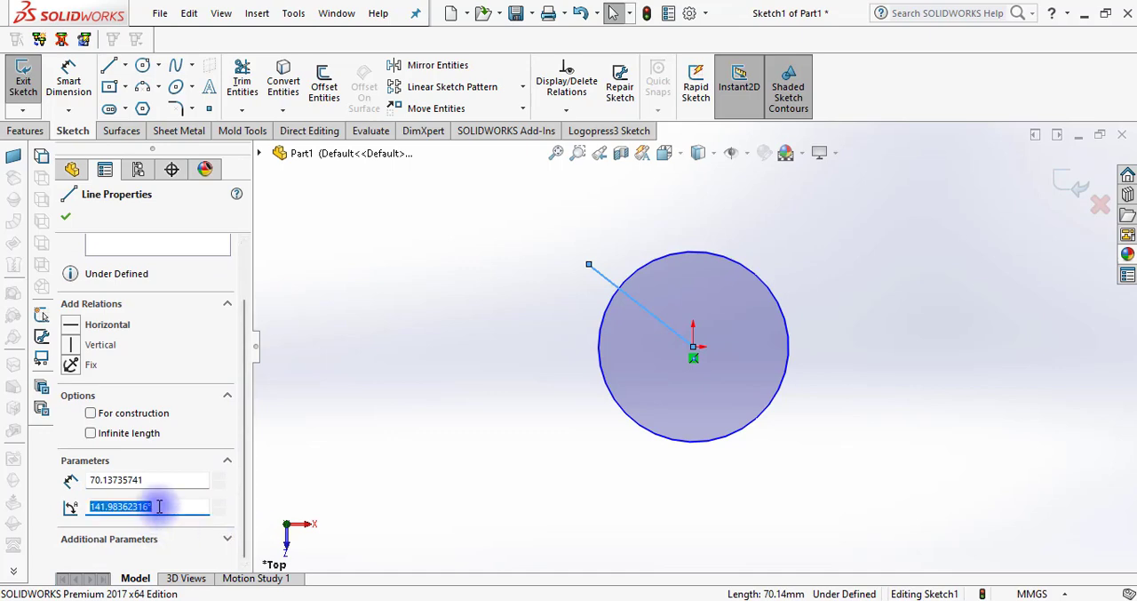
click(68, 435)
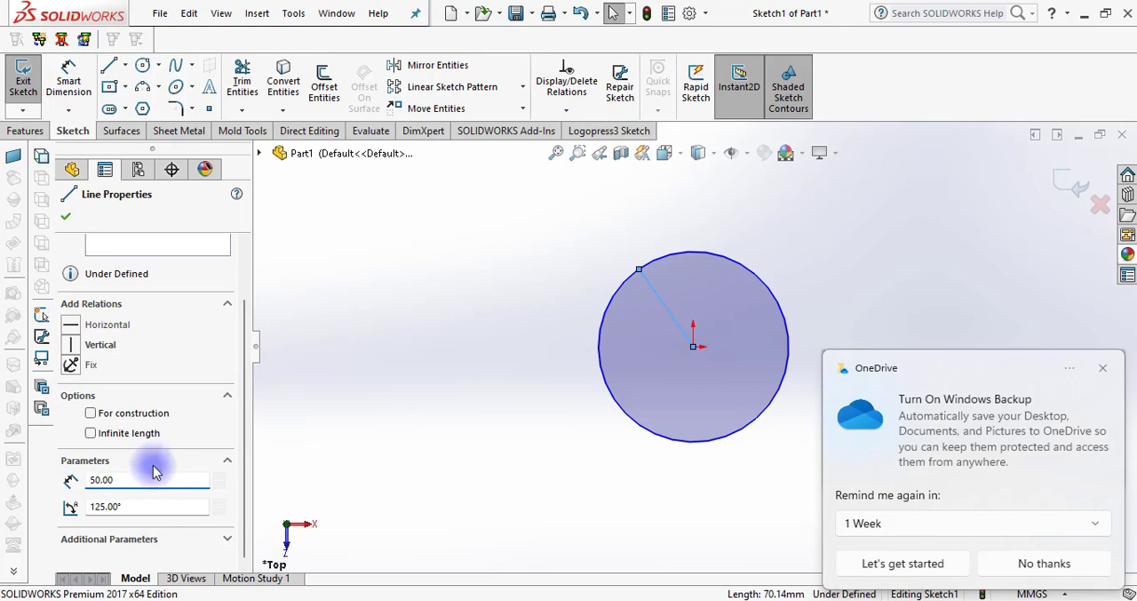
click(65, 216)
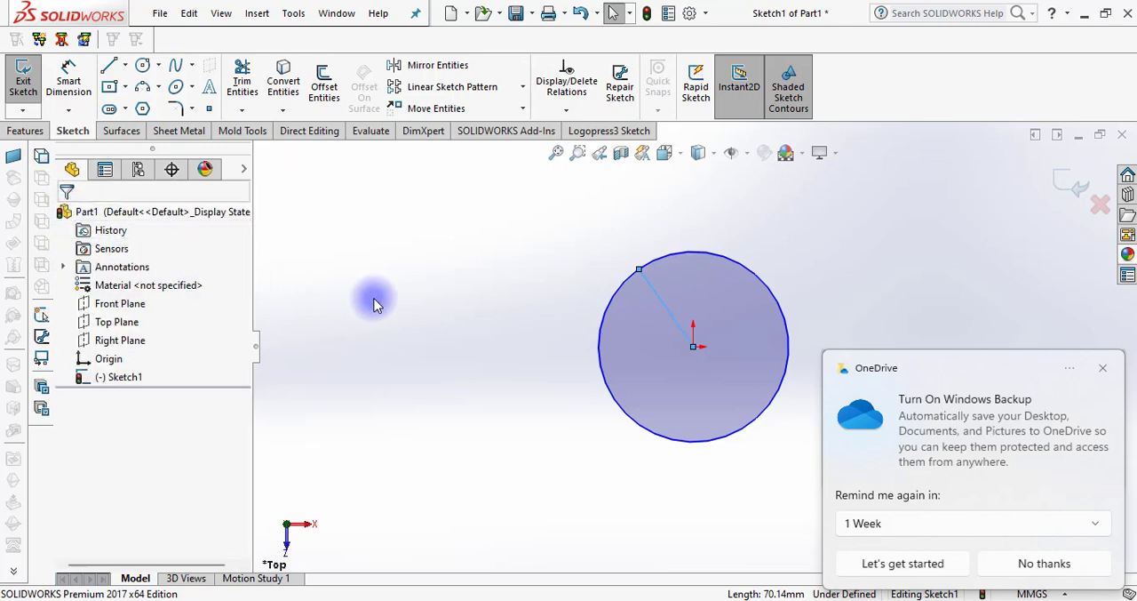
click(1103, 369)
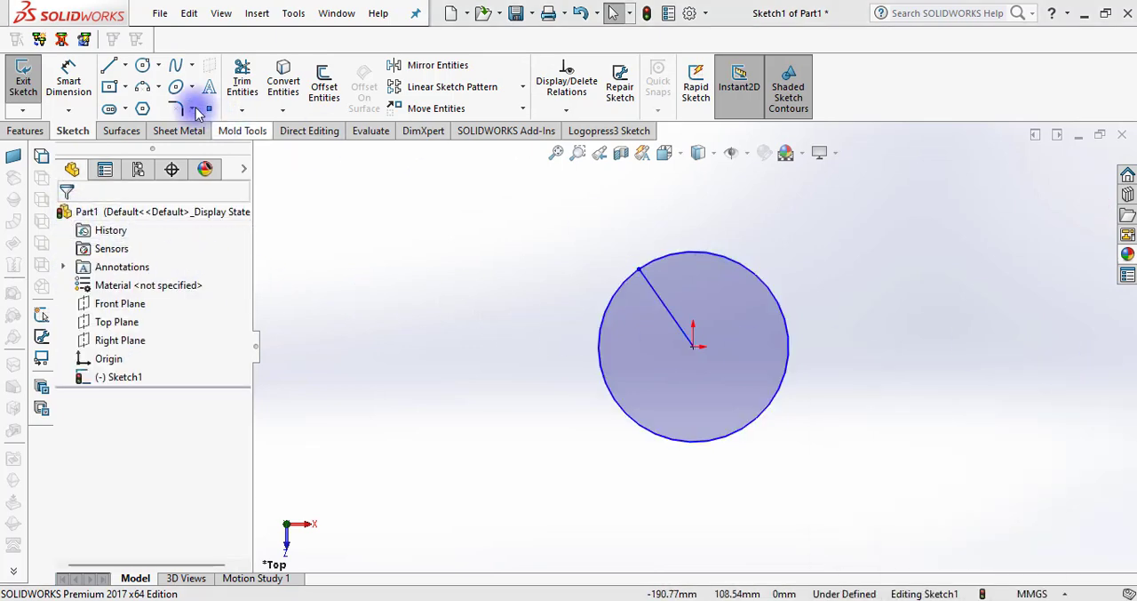
Draw a 50 mm horizontal line from the origin to the circle's left quadrant point
click(109, 65)
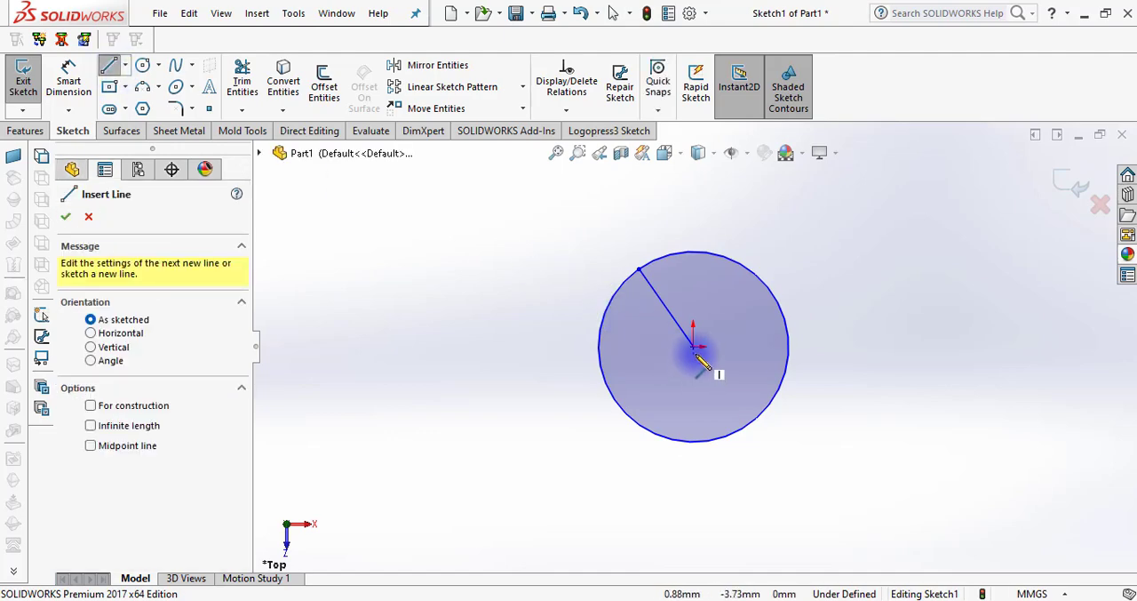
click(694, 348)
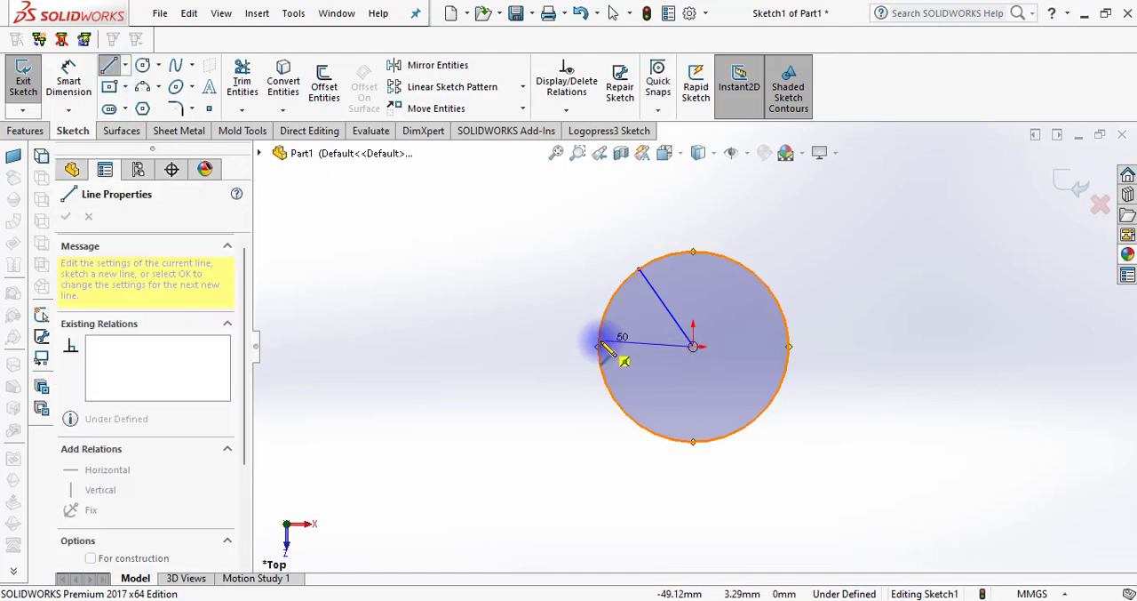
click(598, 346)
key(Escape)
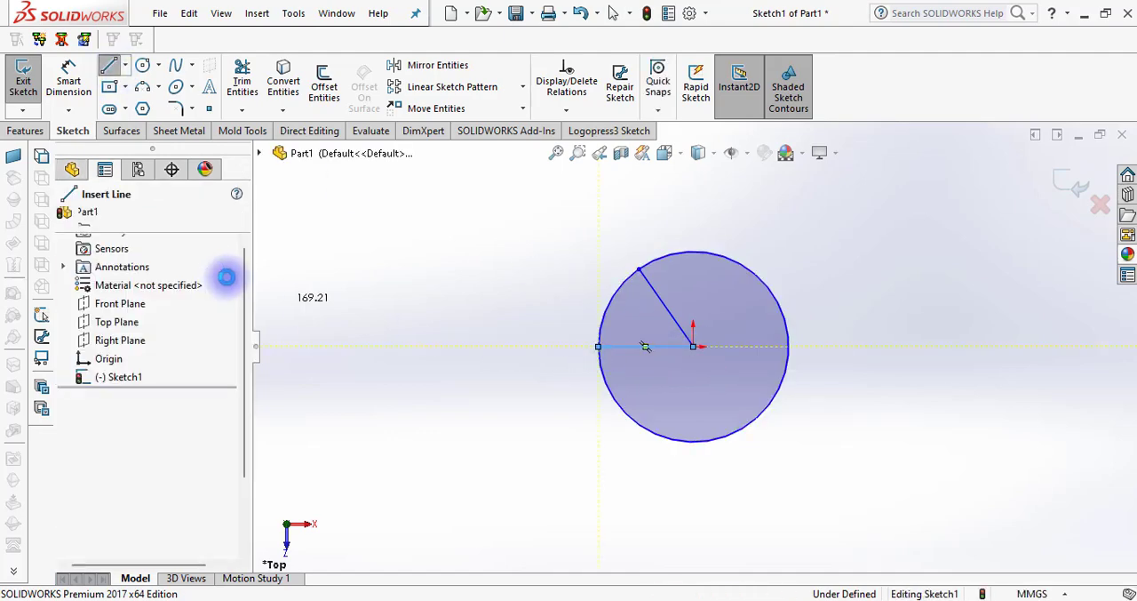
Mirror the slanted line about the horizontal line, and delete the horizontal line
click(437, 65)
click(655, 294)
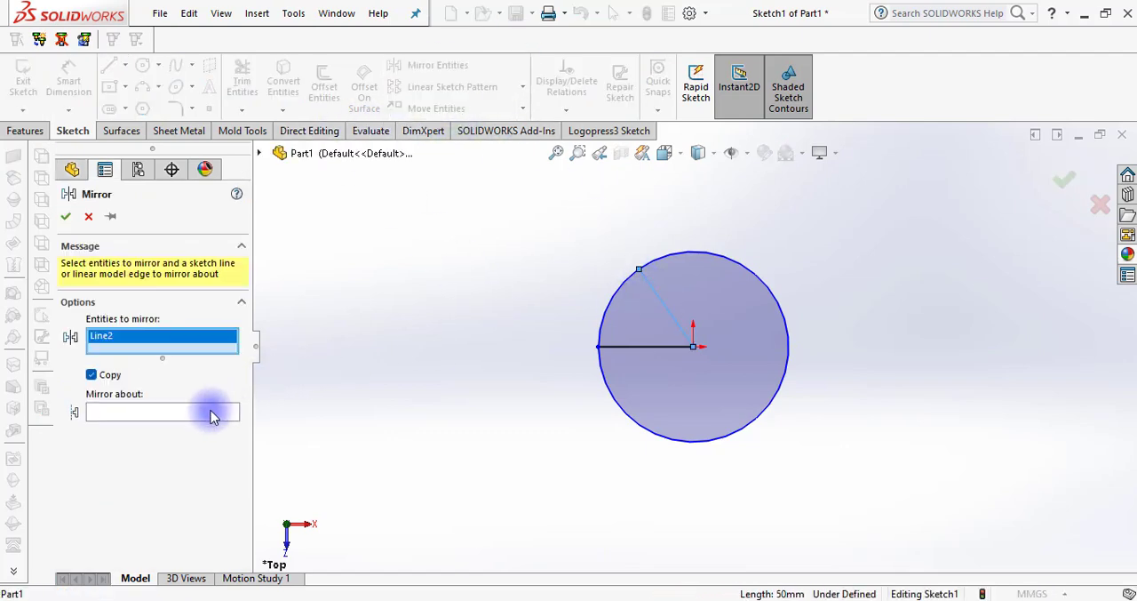
click(197, 413)
click(673, 347)
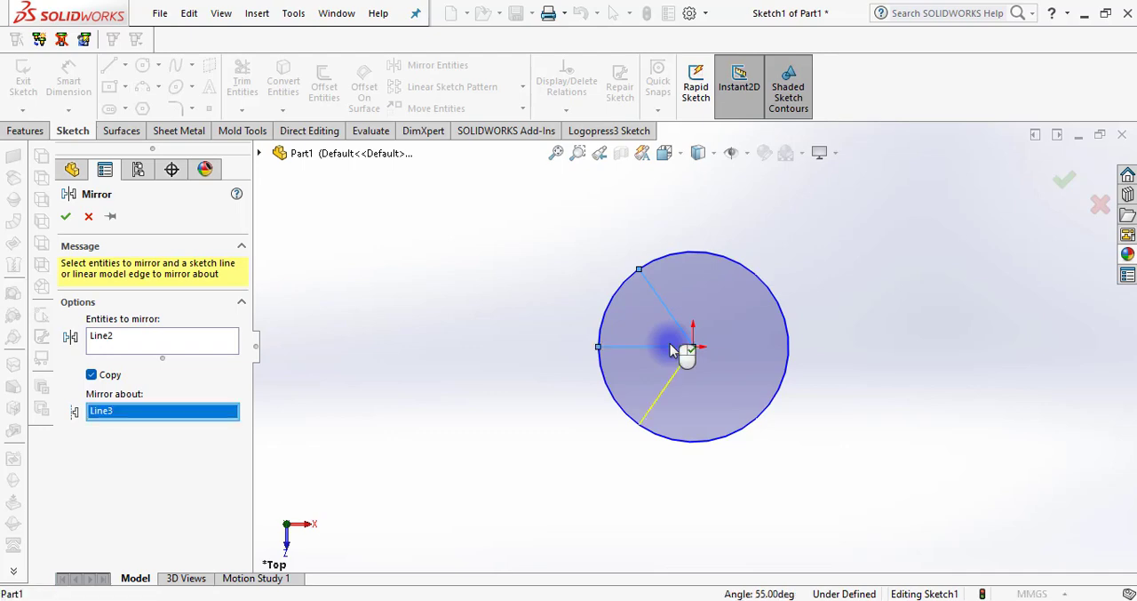
key(Return)
click(673, 346)
key(Delete)
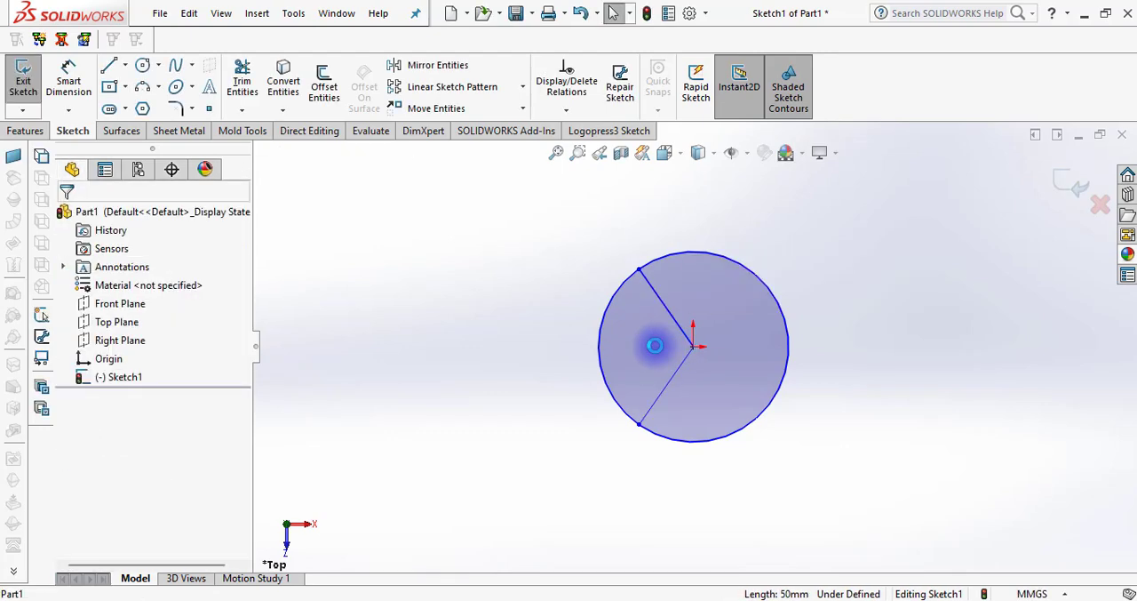
Trim away the larger arc on the origin side of the two slanted lines, and extrude the remaining sector 10 mm with a Blind end condition
click(242, 78)
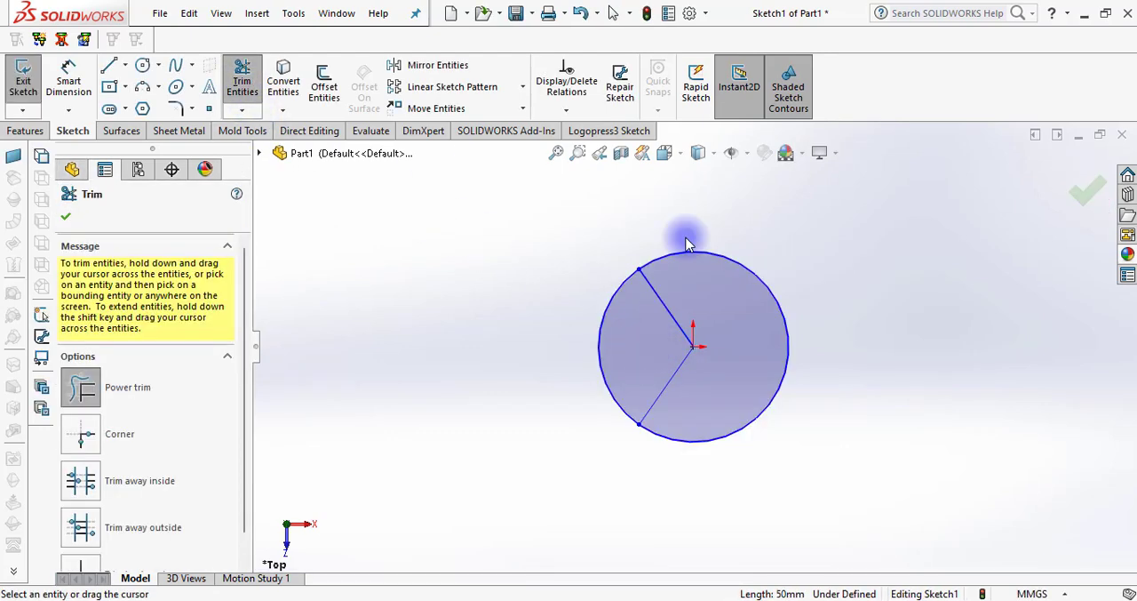
drag(687, 242, 720, 310)
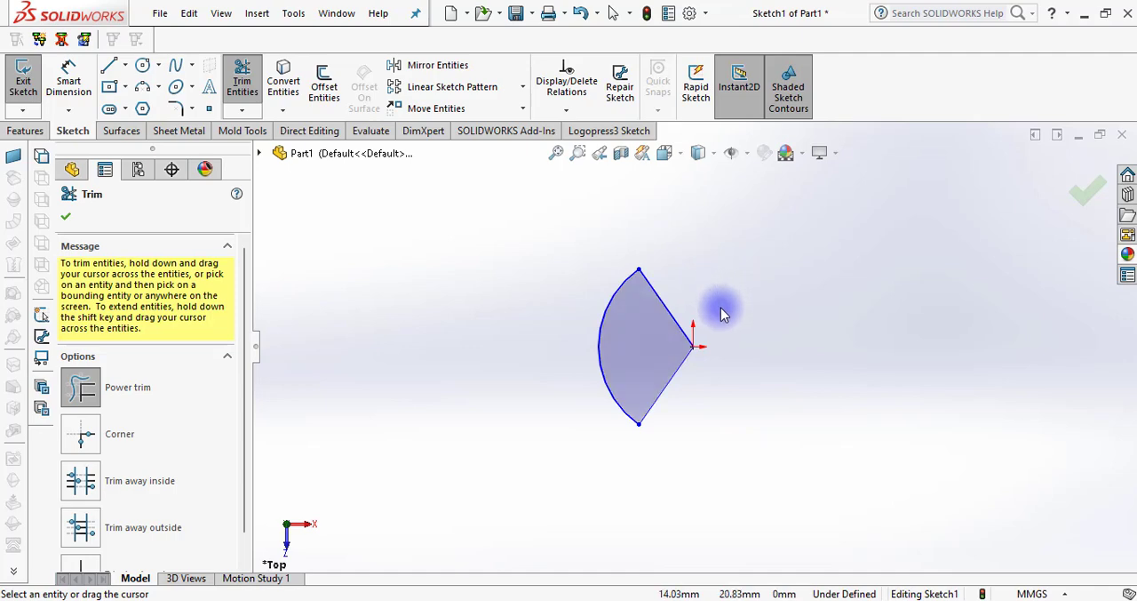
click(25, 131)
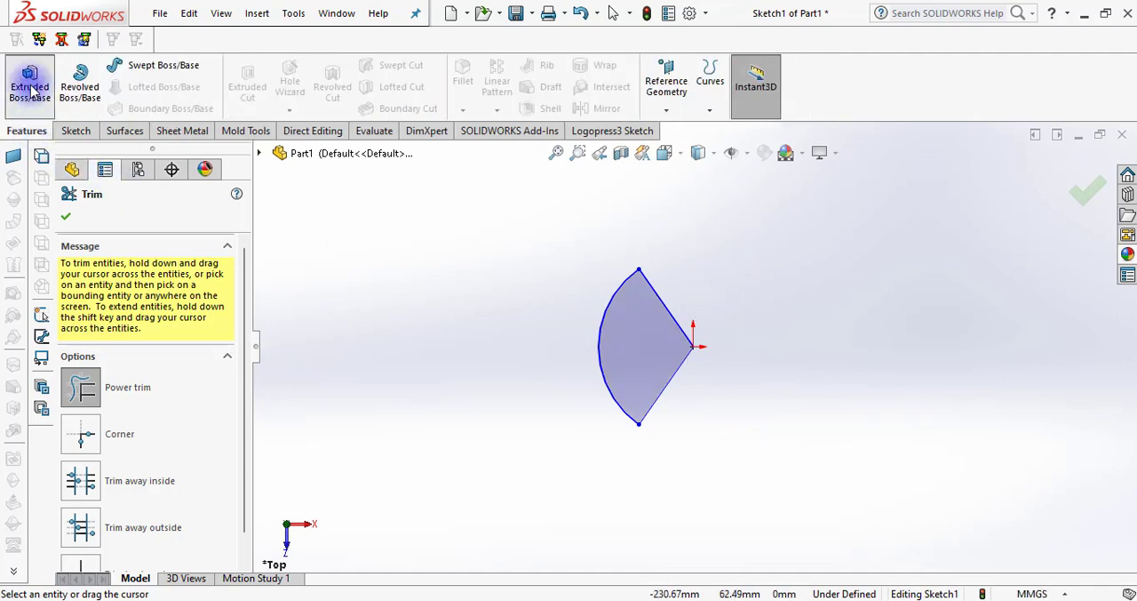
click(31, 89)
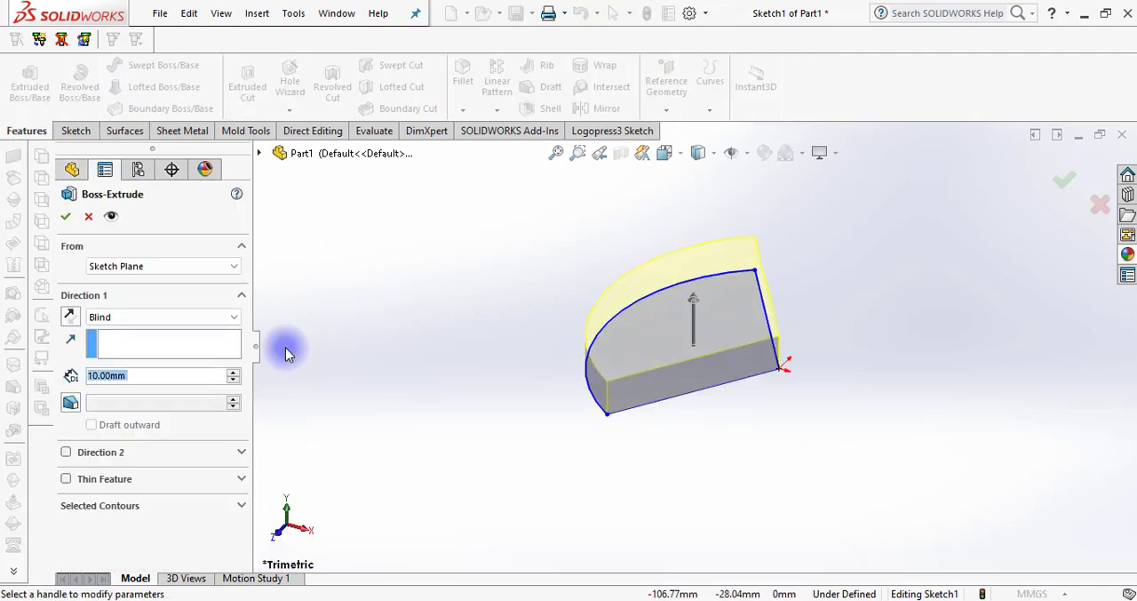
click(65, 216)
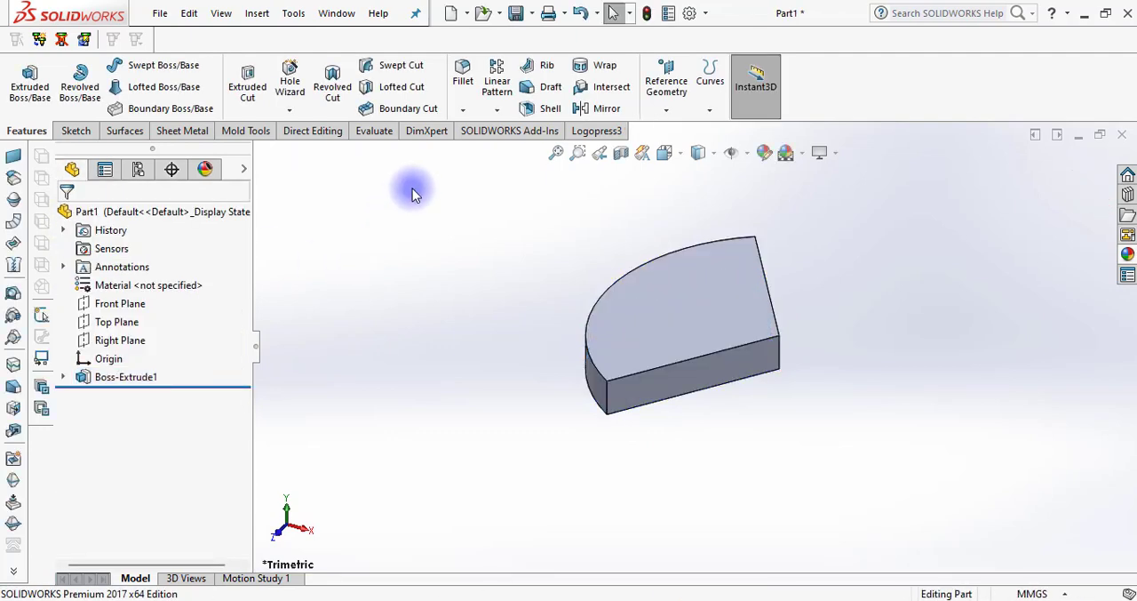
Fillet the upper curved edge of the sector with a 7 mm symmetric radius
click(462, 78)
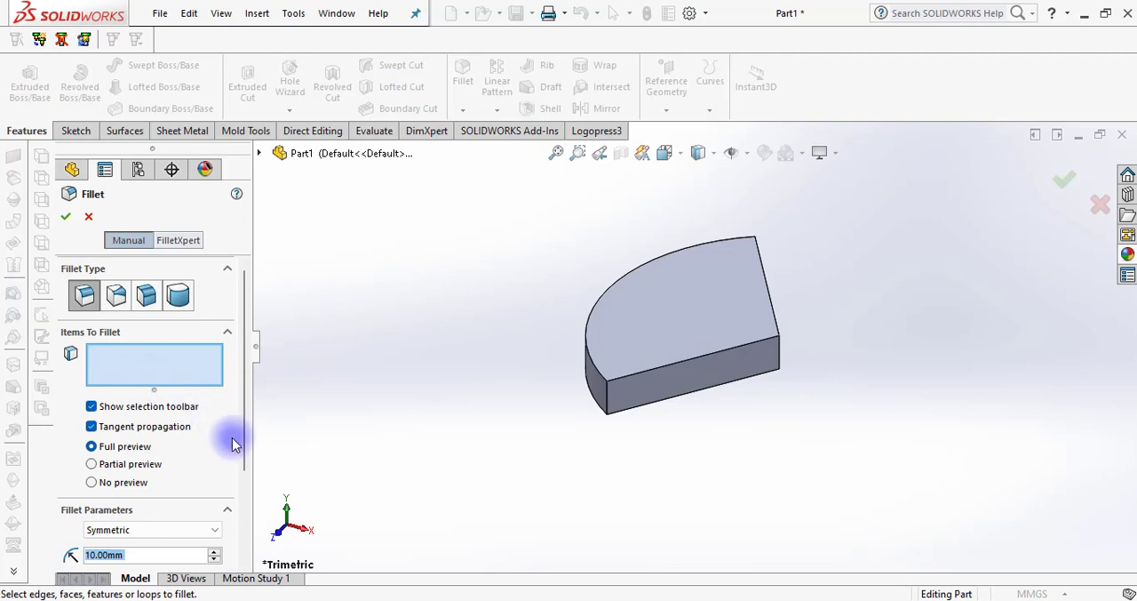
middle_drag(358, 411, 431, 471)
drag(246, 456, 207, 514)
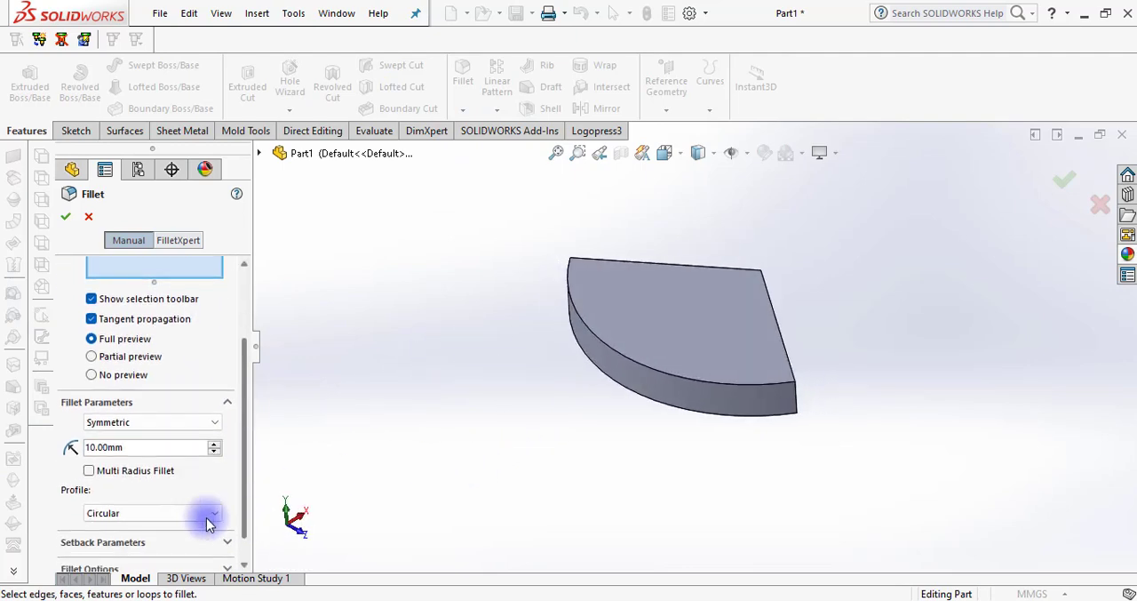
text(7)
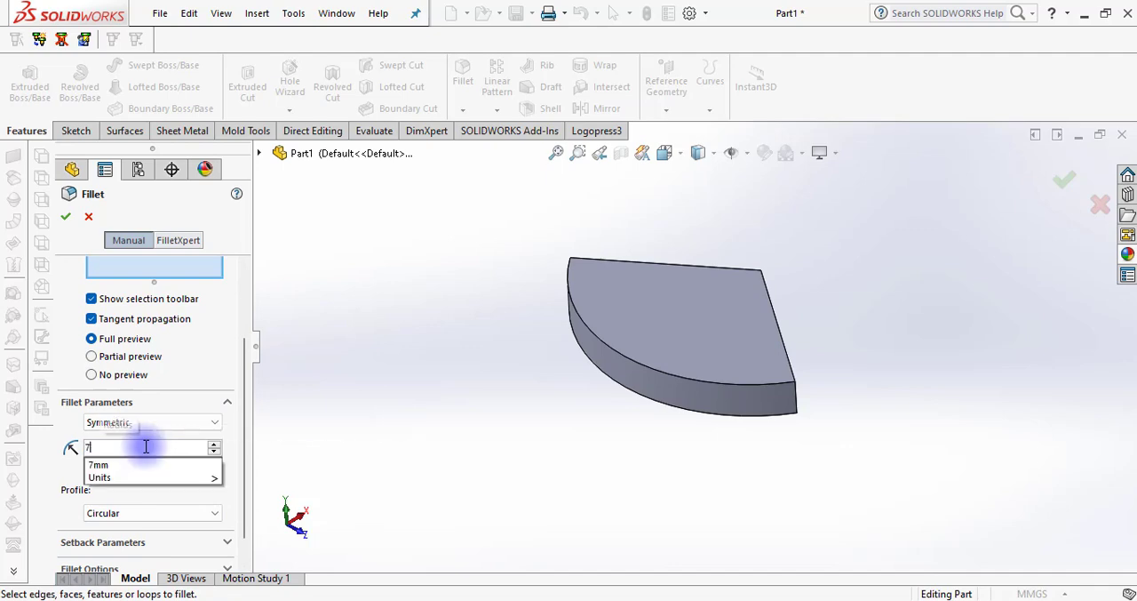
click(597, 334)
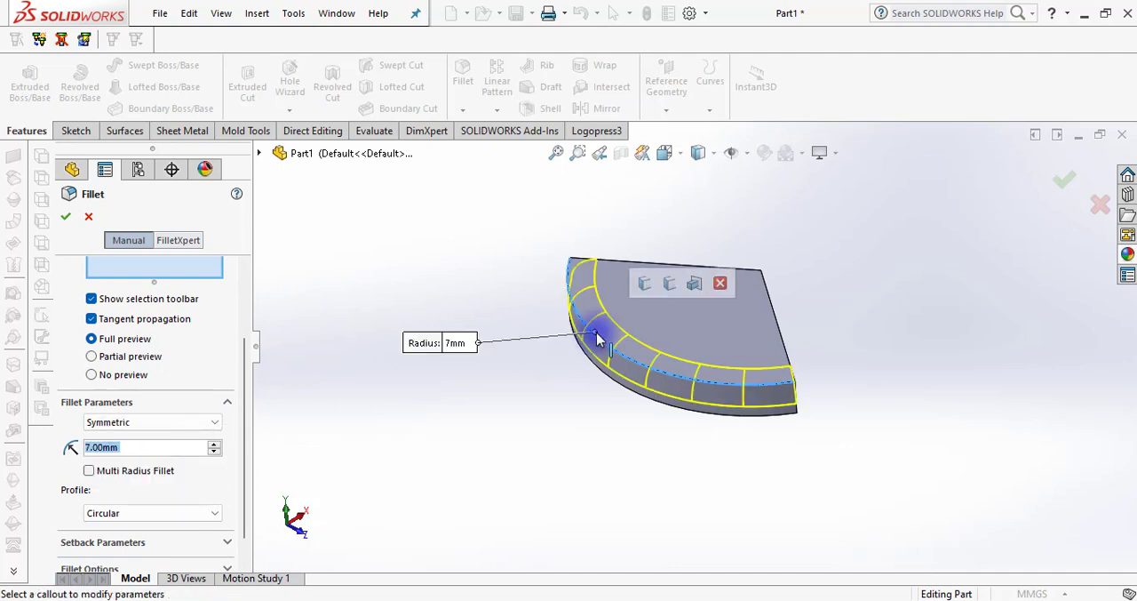
key(Return)
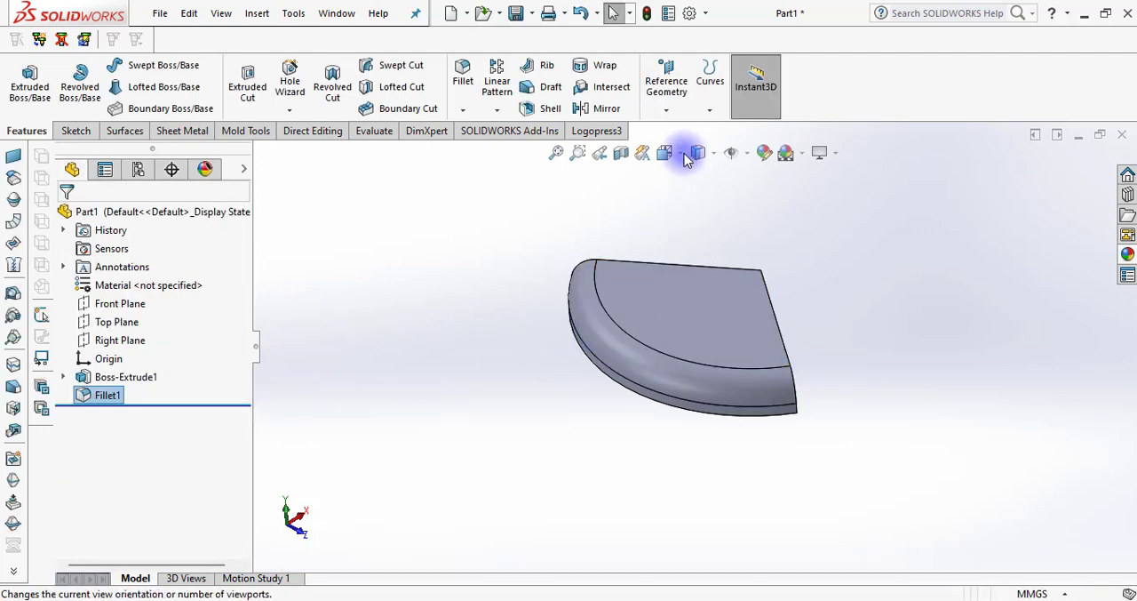
Apply a red colour from the standard swatches to the whole filleted sector
click(697, 278)
click(893, 207)
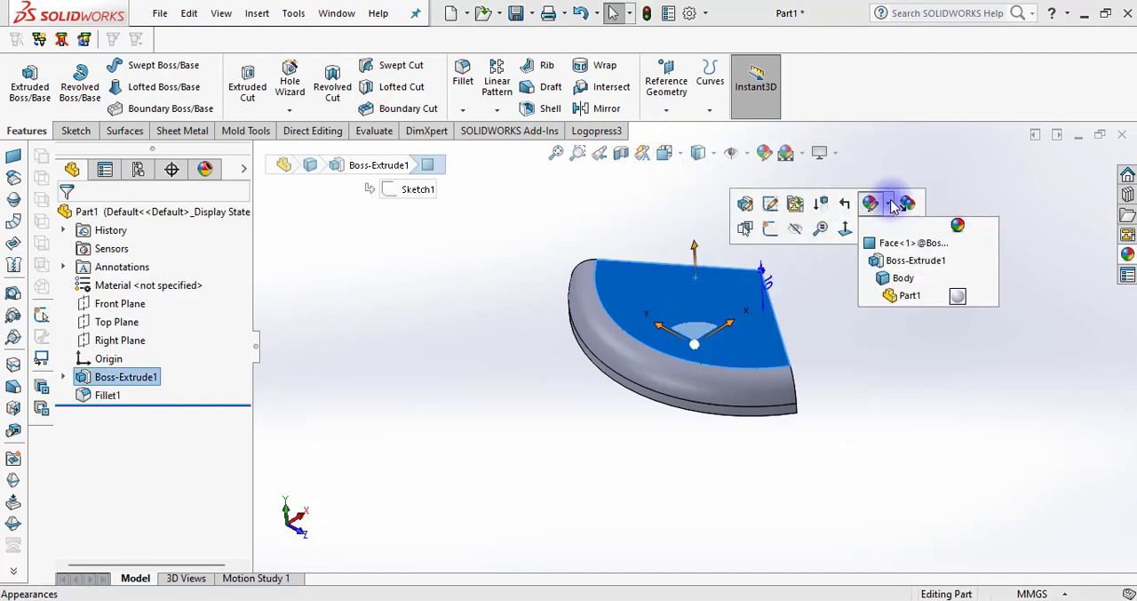
click(906, 283)
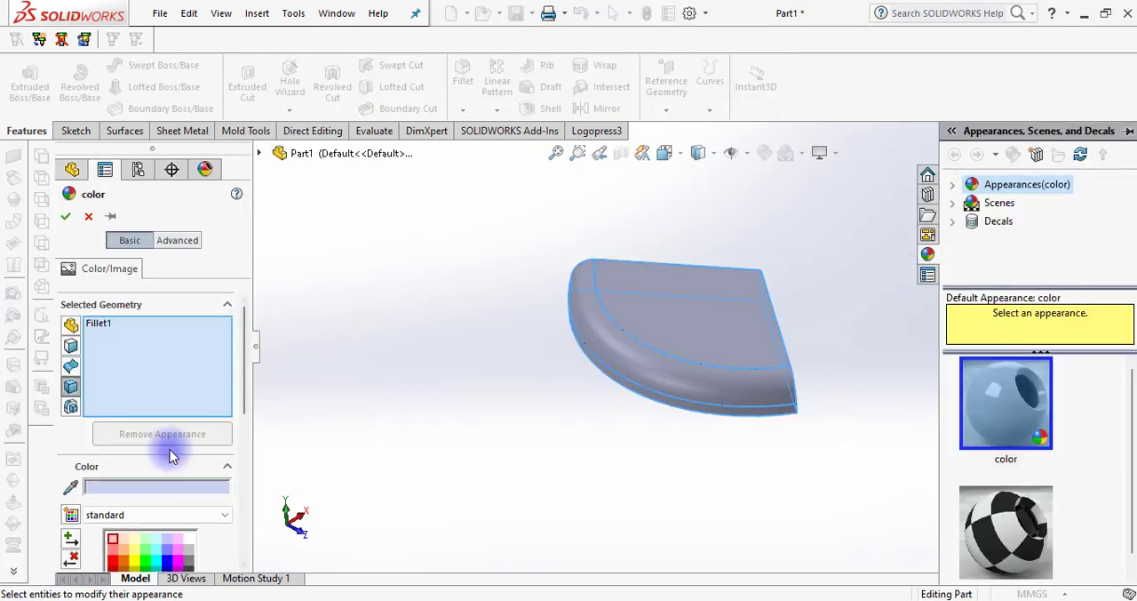
drag(247, 355, 248, 456)
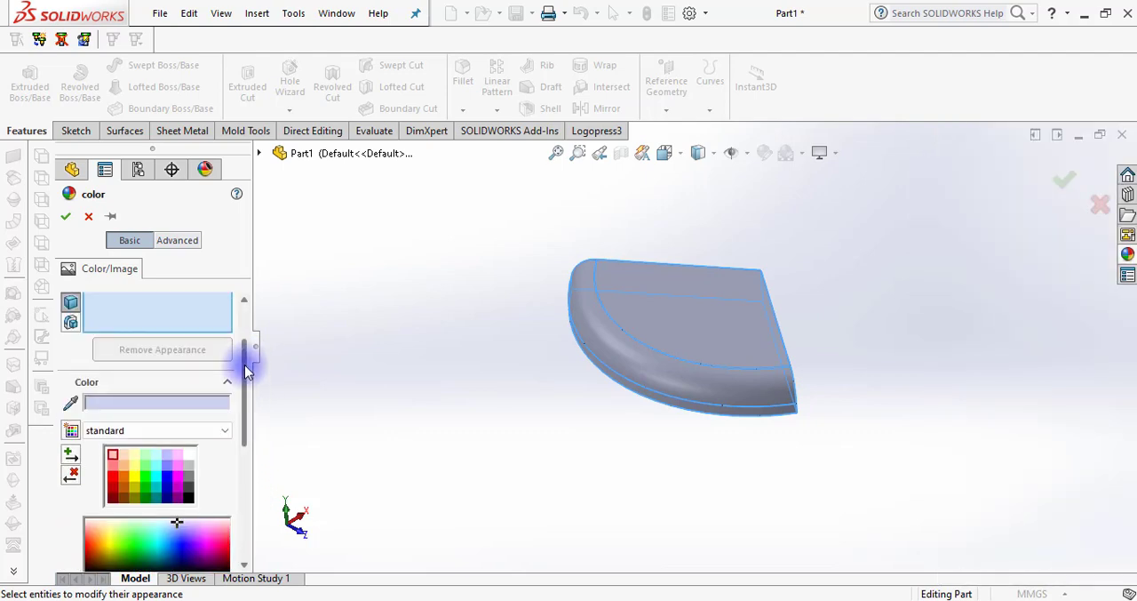
click(114, 480)
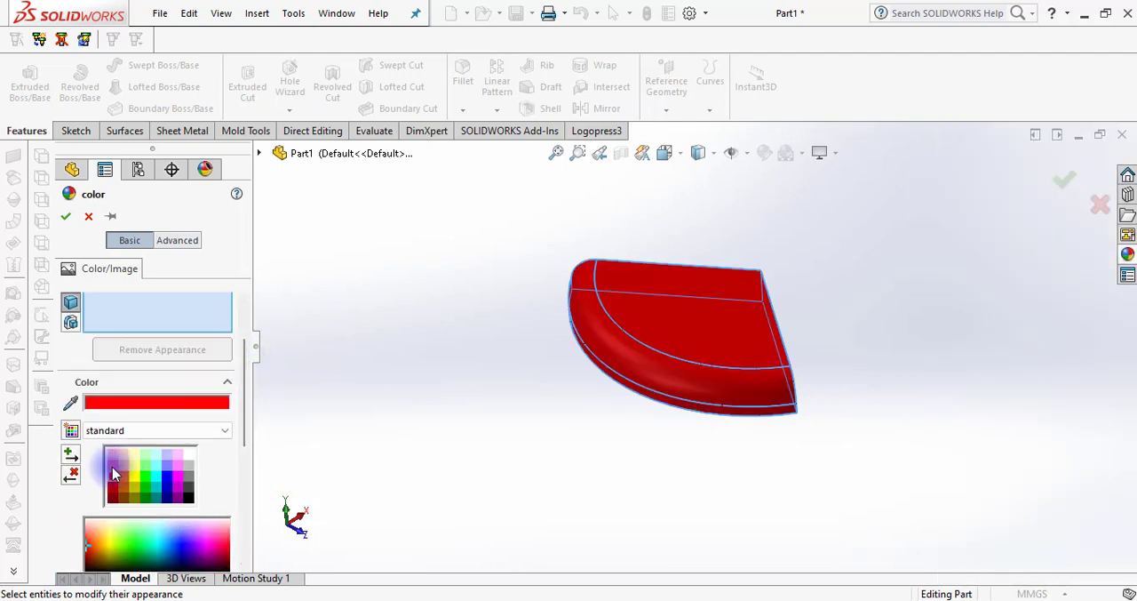
click(66, 216)
Start an extruded boss with a new sketch on the Top Plane, seen in the Top view
click(665, 153)
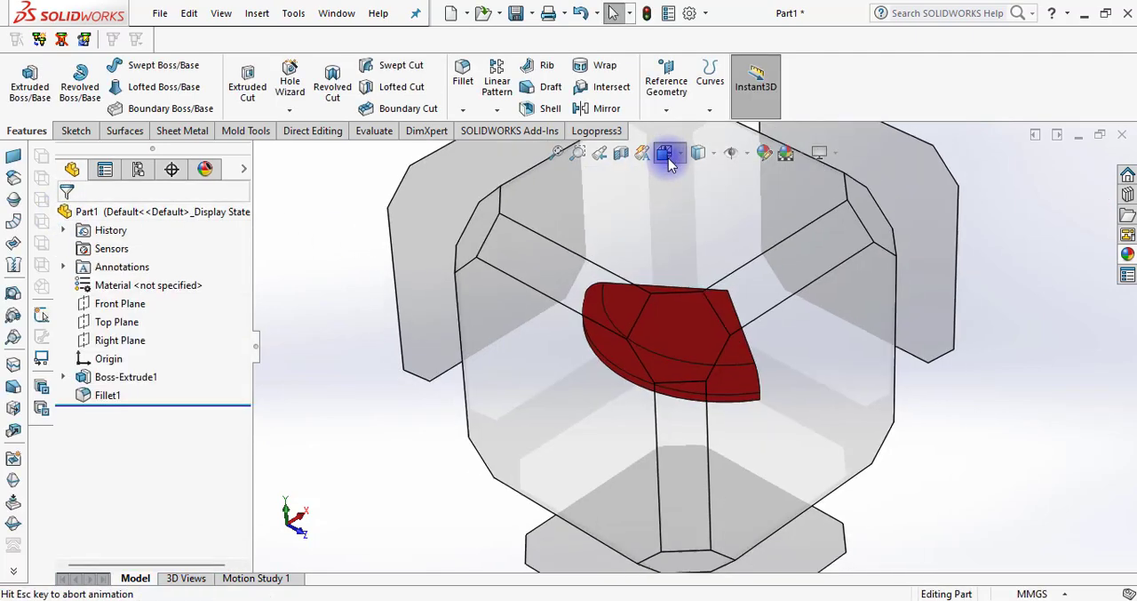
click(689, 201)
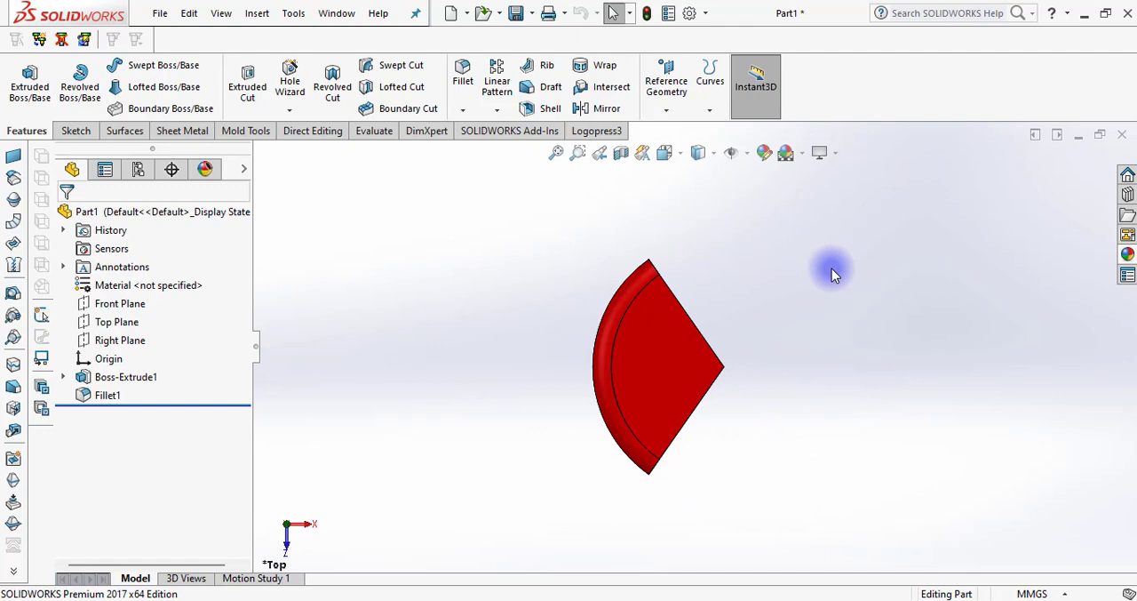
click(30, 82)
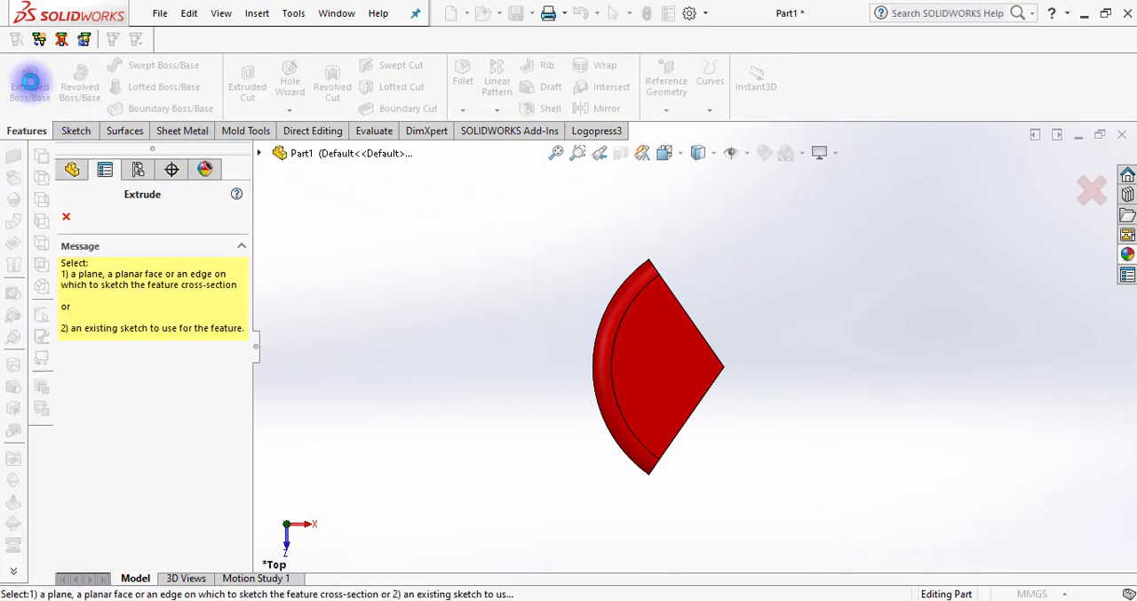
click(262, 157)
click(324, 262)
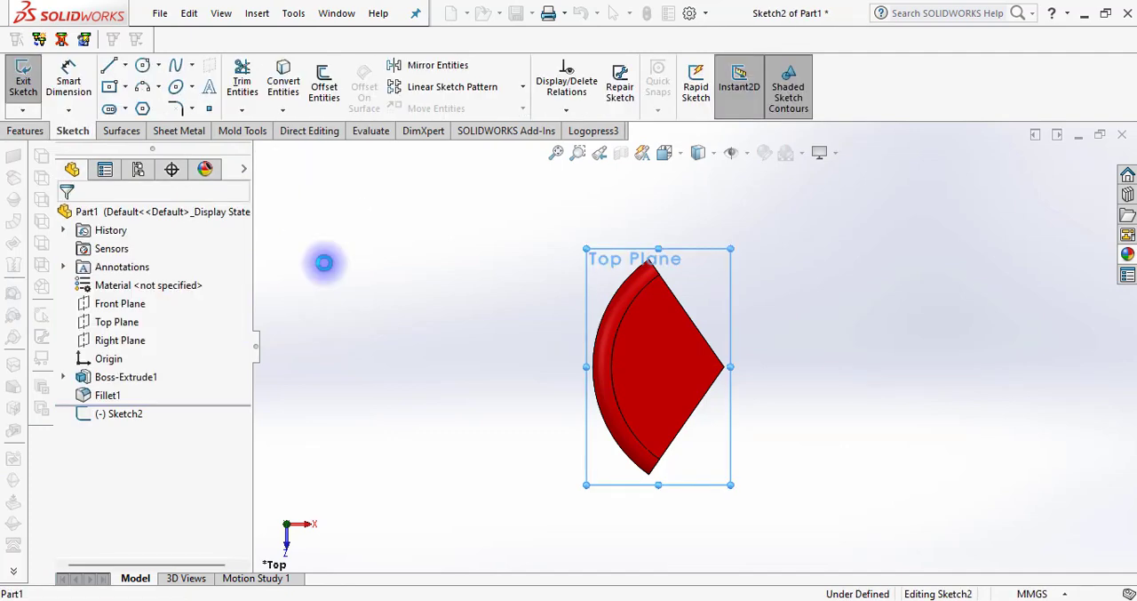
Sketch a circle centred on the origin and set its radius to 50 mm
click(143, 65)
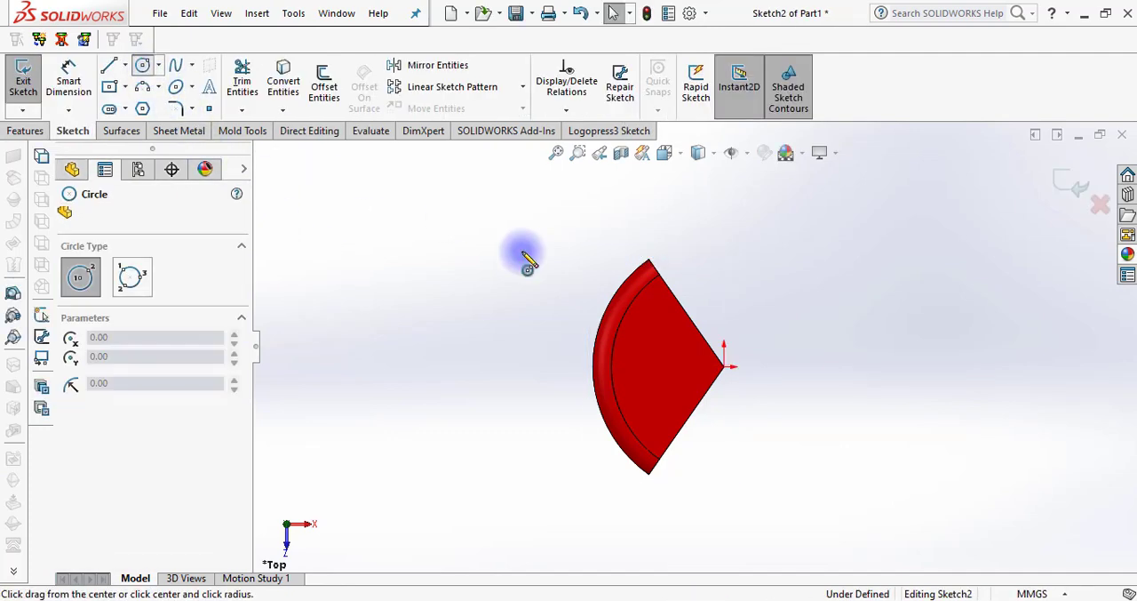
click(725, 366)
click(789, 312)
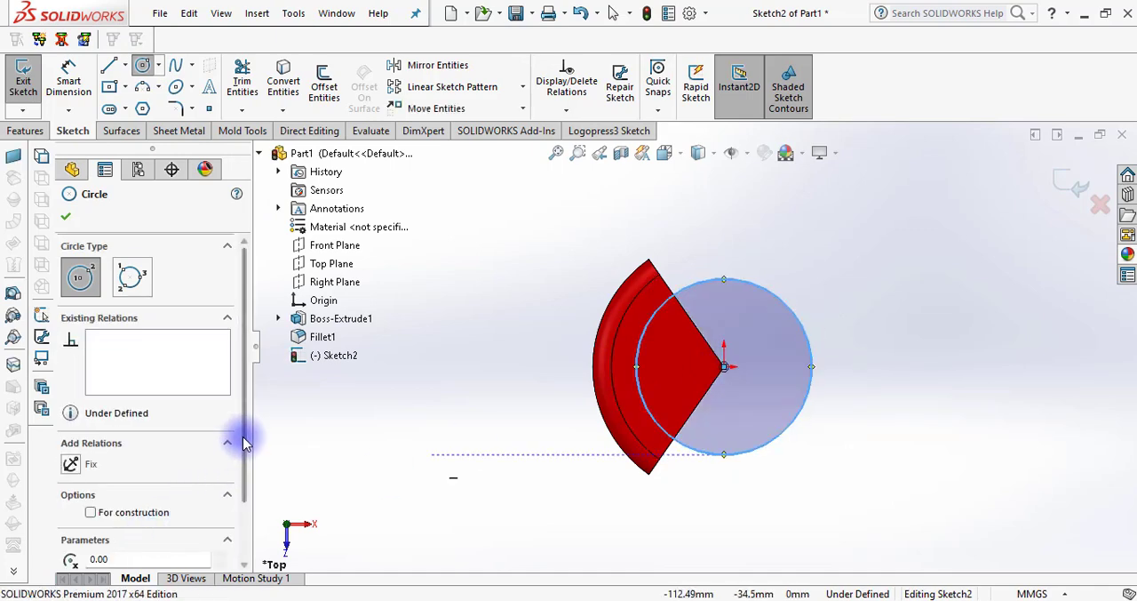
drag(245, 442, 247, 520)
double_click(169, 532)
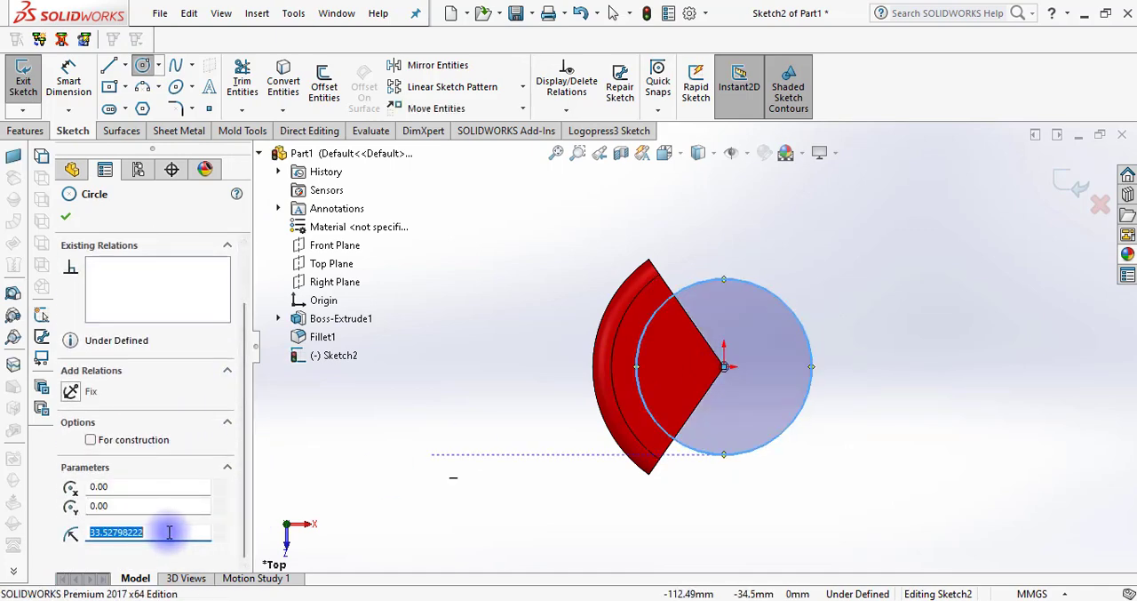
text(50)
key(Return)
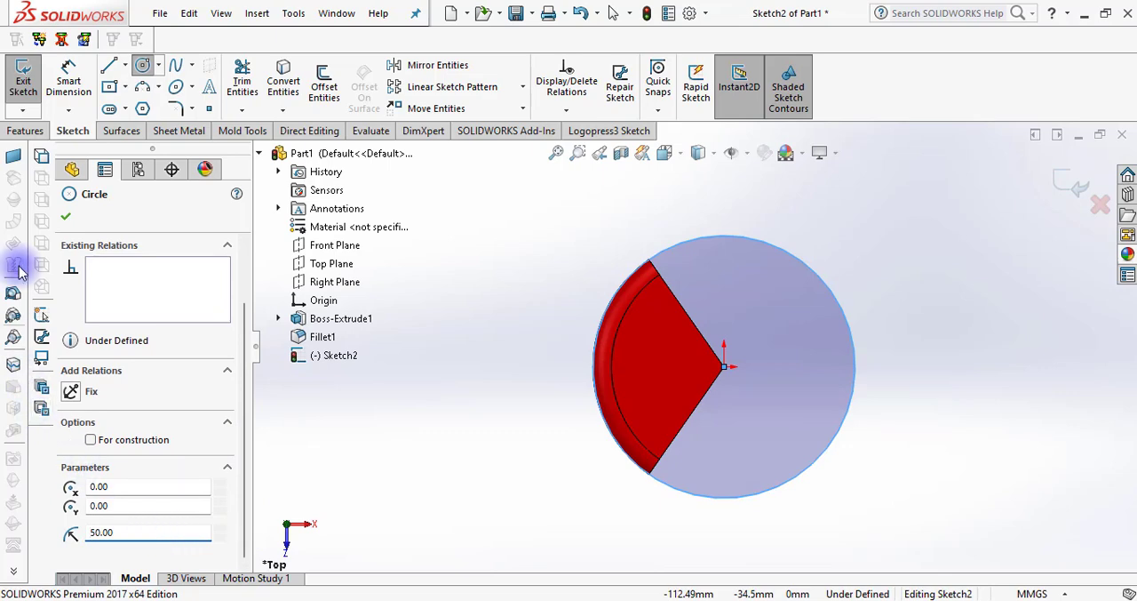
click(66, 216)
Convert the sector's two straight lower edges into sketch lines with Convert Entities
click(385, 226)
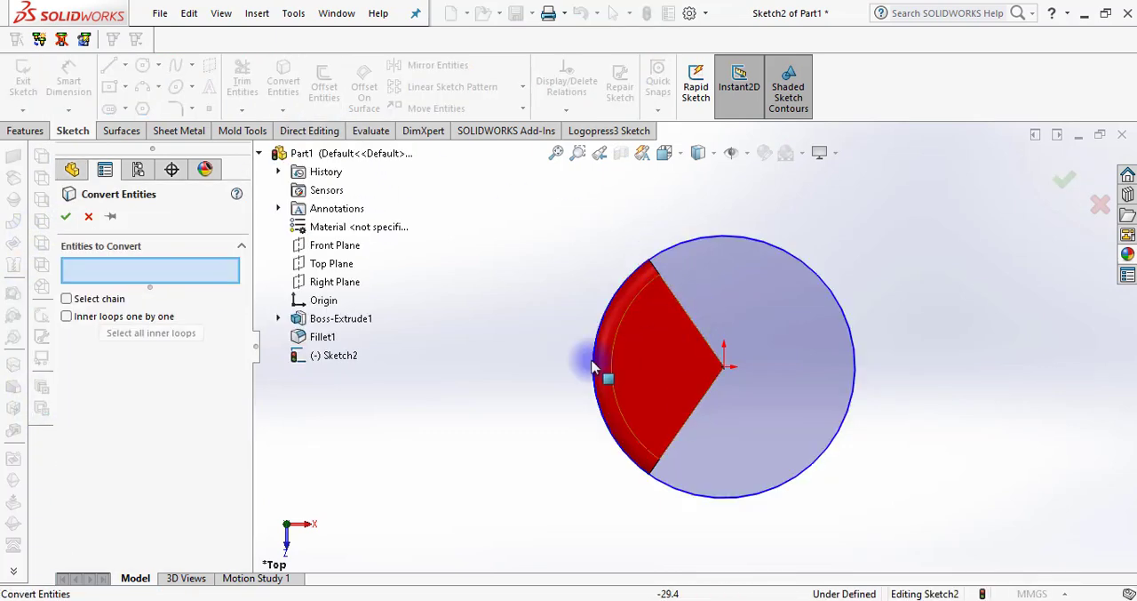
middle_drag(553, 377, 516, 384)
click(680, 300)
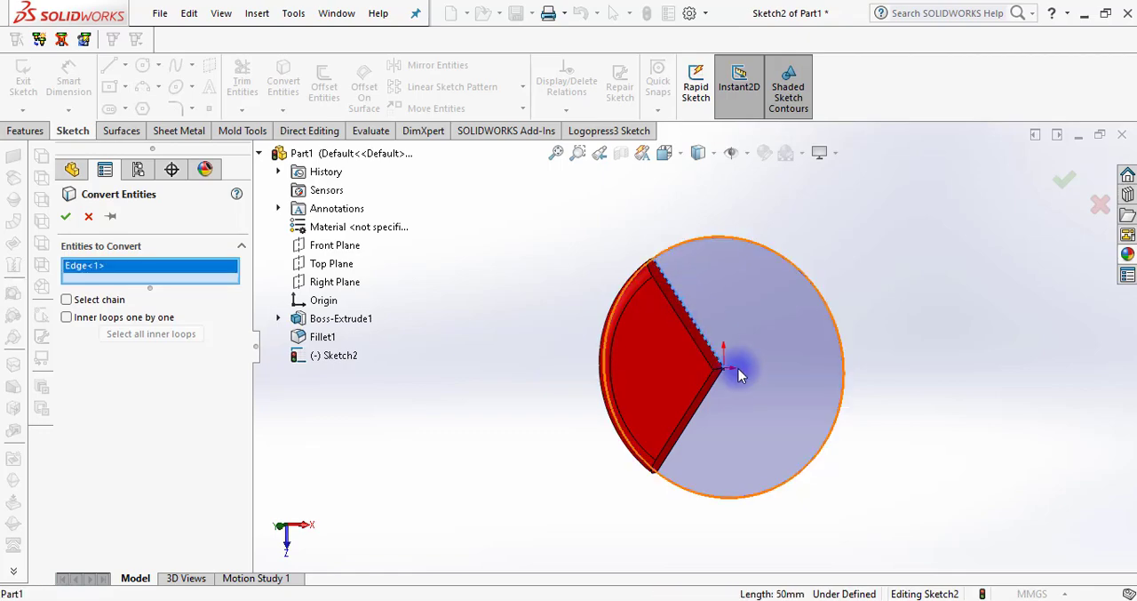
key(Return)
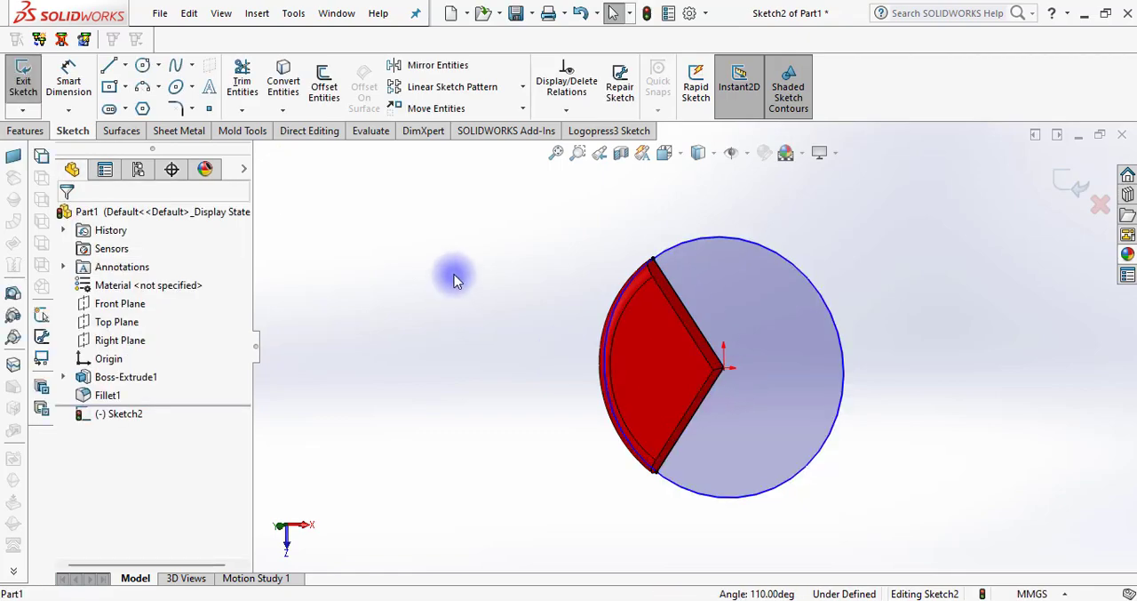
In the Top view, sketch a horizontal line about 105 mm long from the circle's left quadrant through the origin past its right side
click(664, 152)
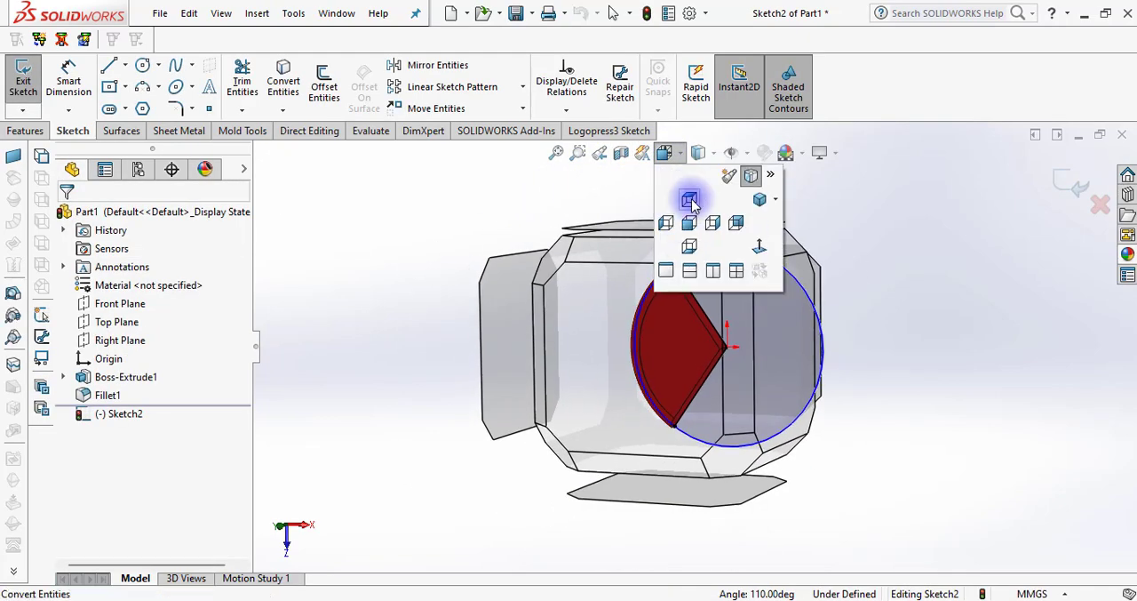
click(692, 202)
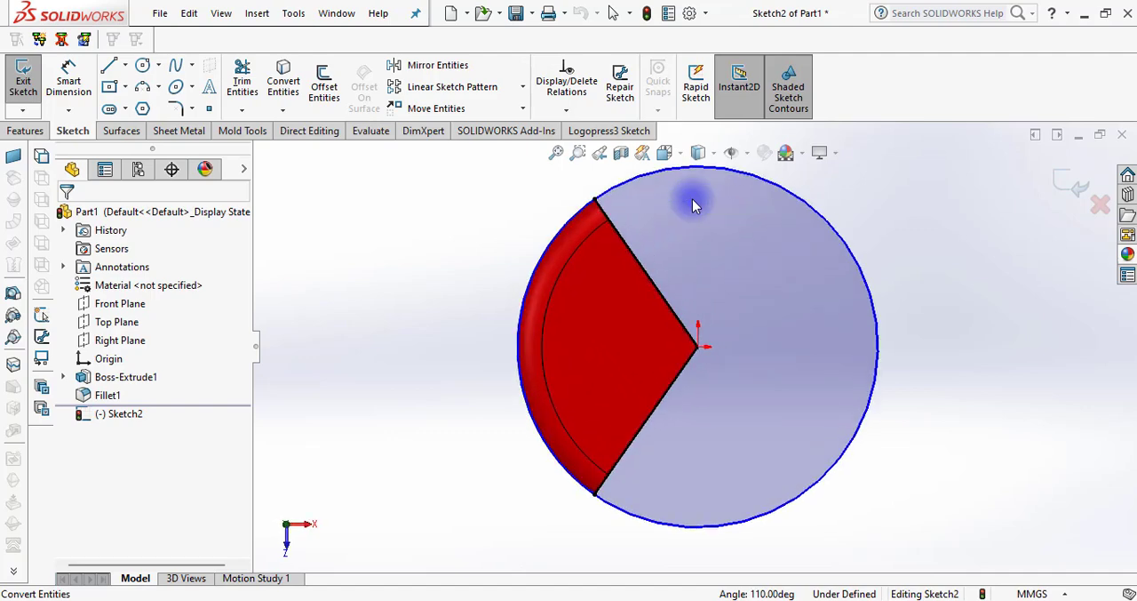
click(108, 65)
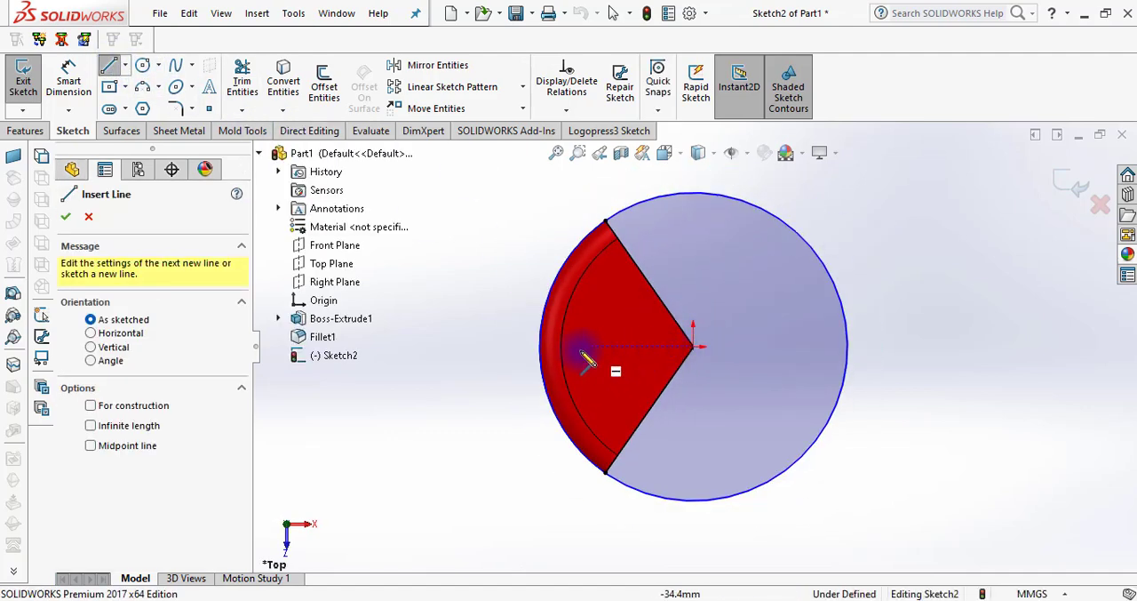
click(539, 347)
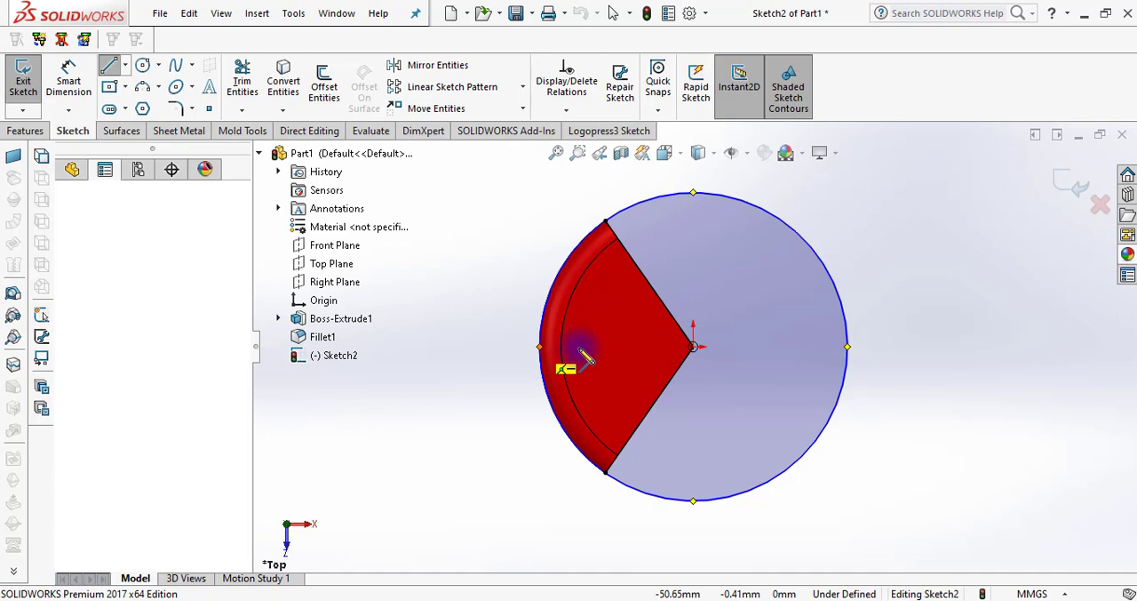
click(862, 347)
key(Escape)
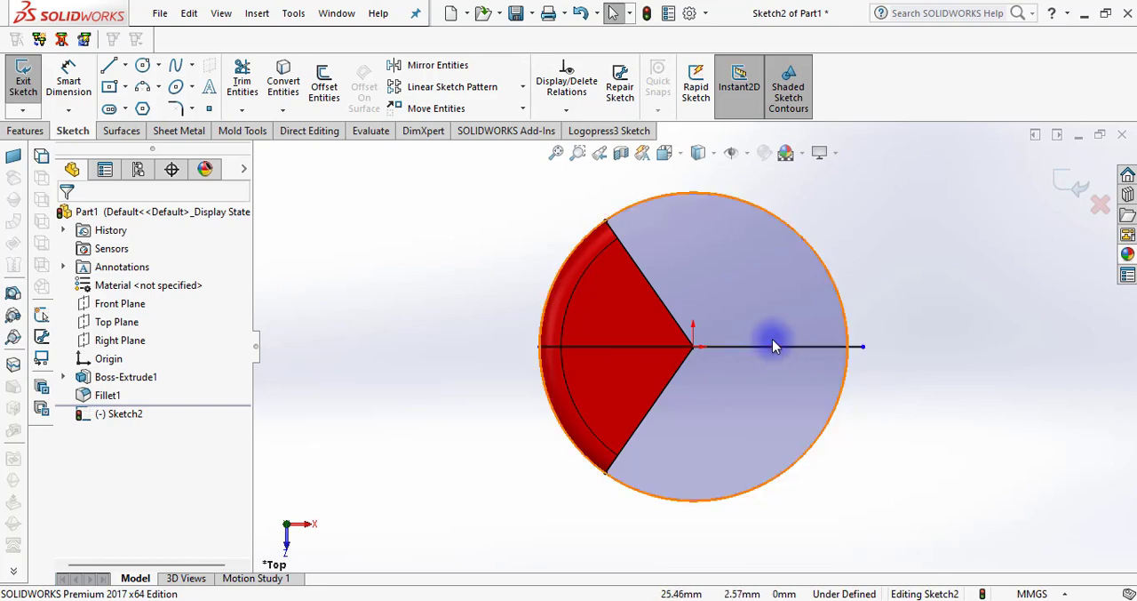
Offset the horizontal centre line by 20 mm in both directions, with dimensions added
click(325, 91)
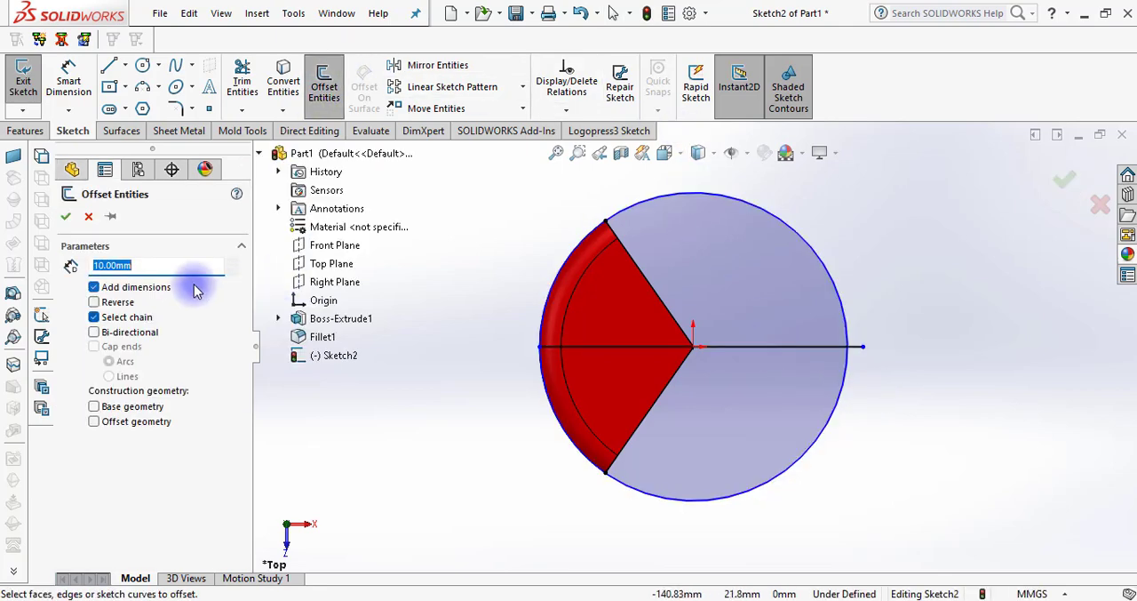
text(33)
click(745, 347)
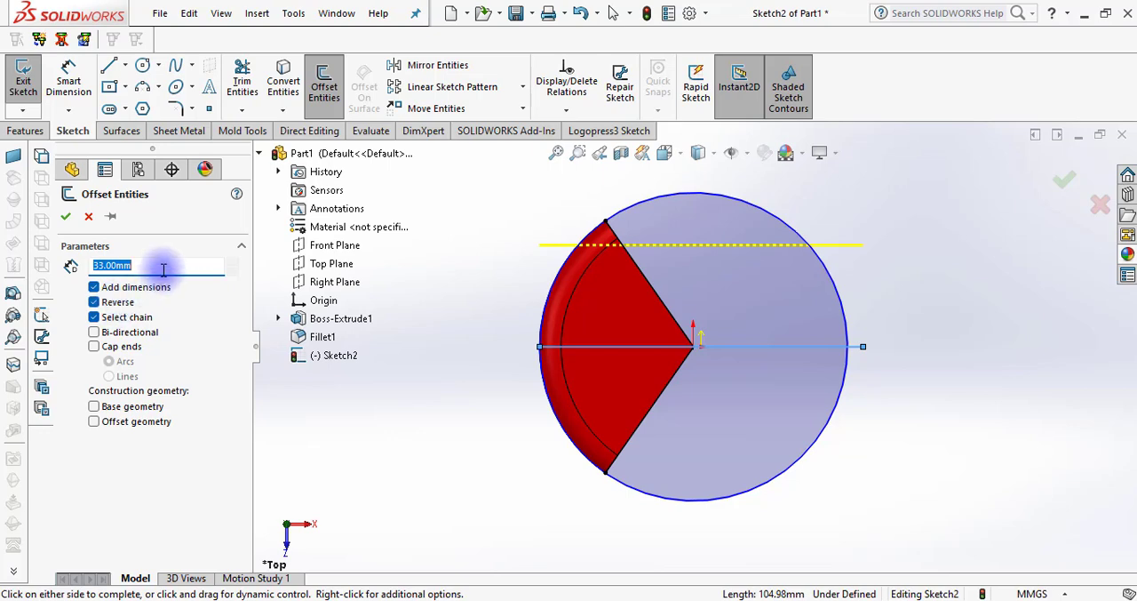
text(25)
key(Return)
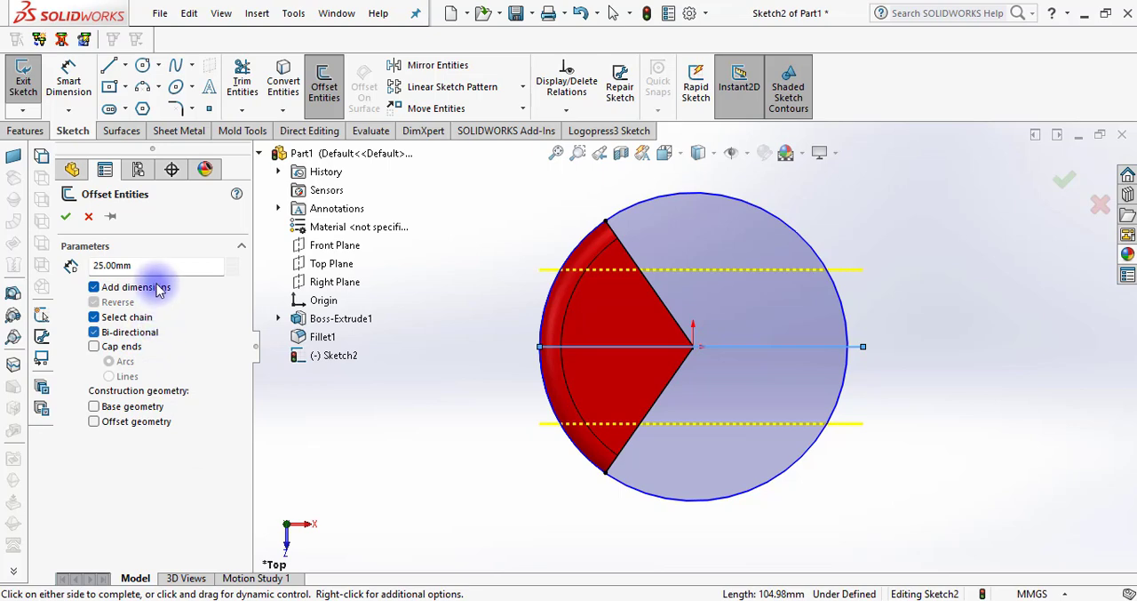
text(27)
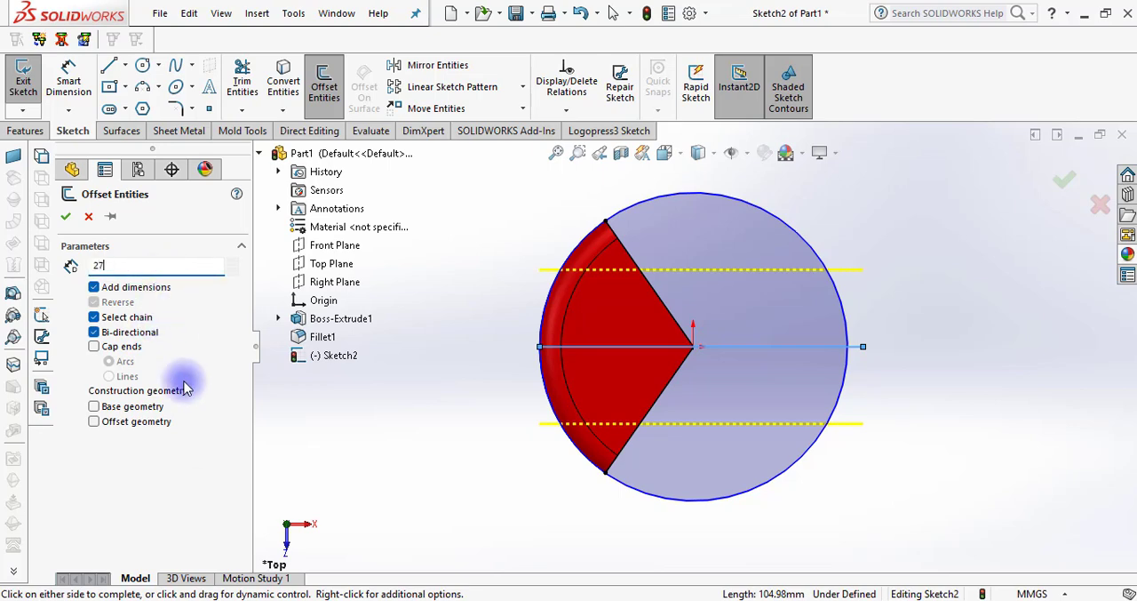
key(Return)
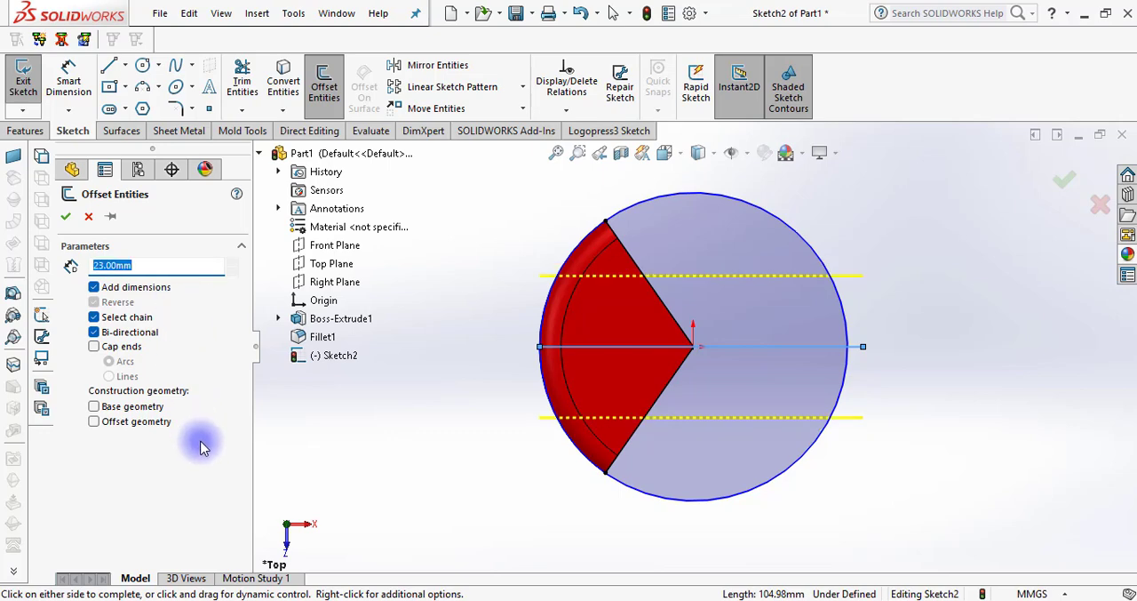
key(Return)
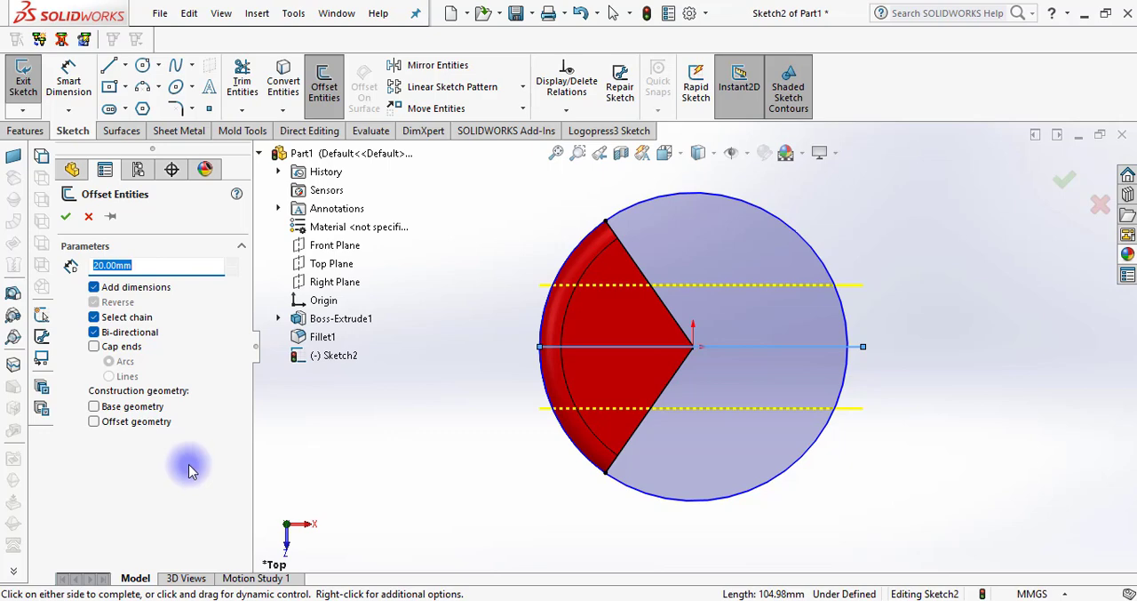
click(66, 216)
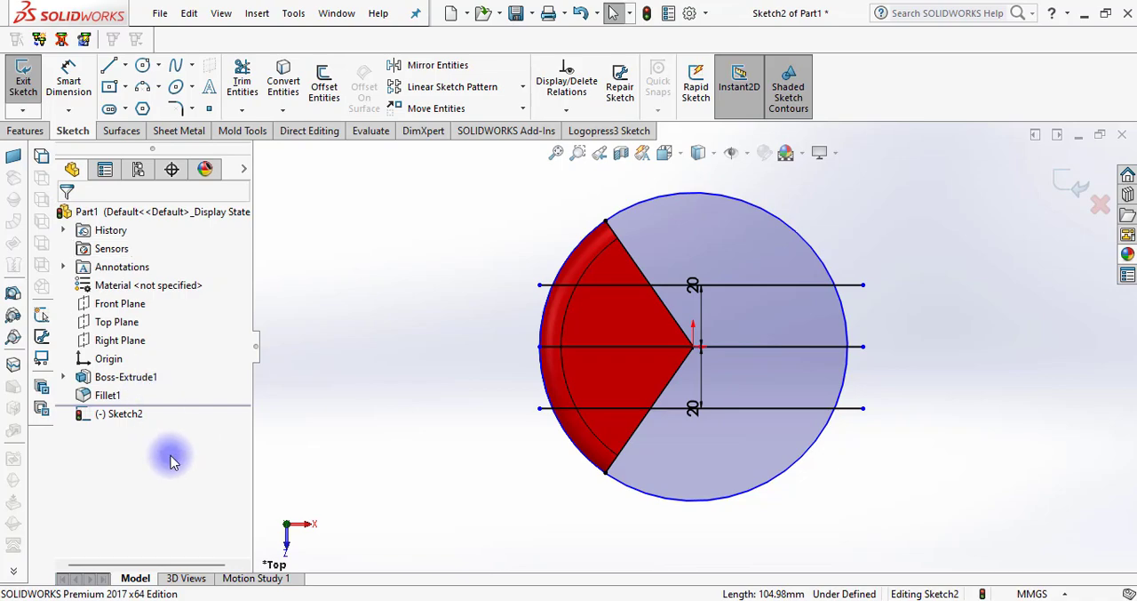
Delete the two 20 mm offset dimensions, the centre line and the lower offset line, keeping the upper offset line
click(693, 380)
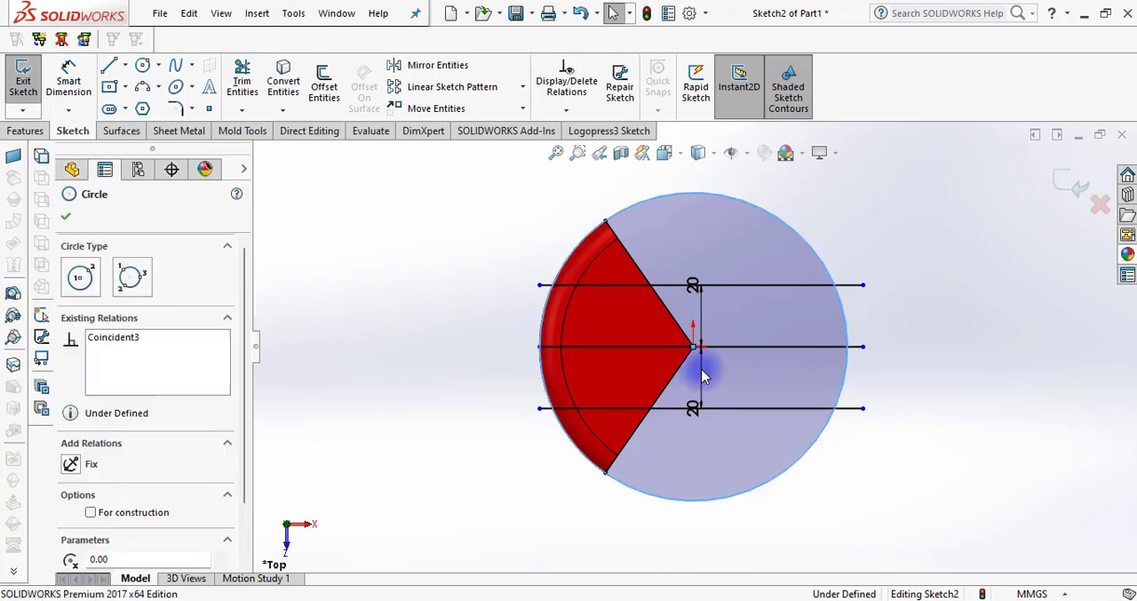
key(Escape)
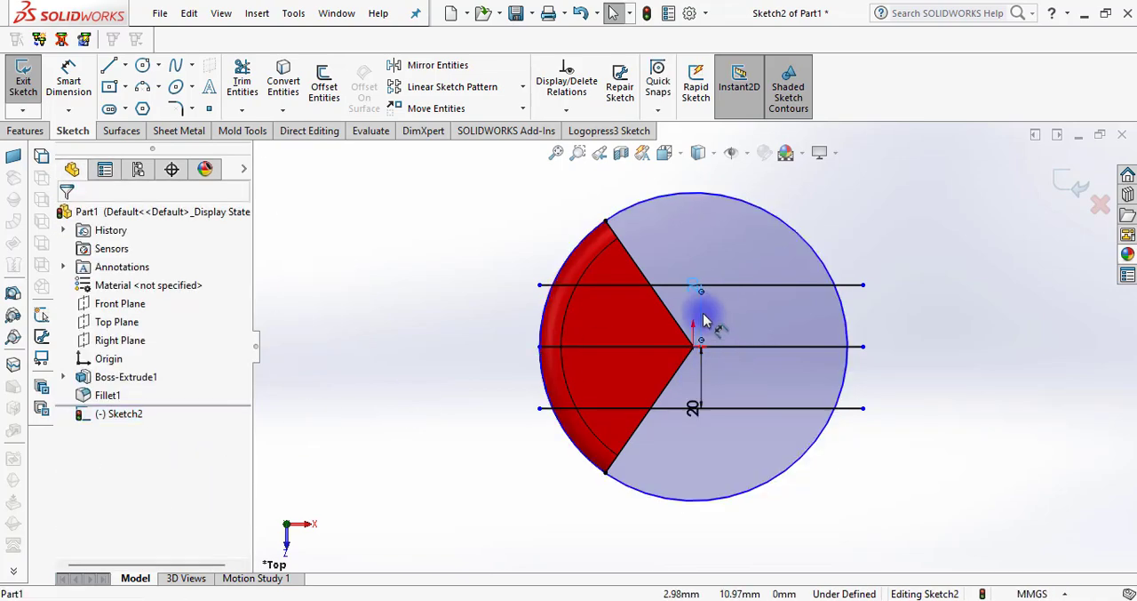
click(751, 347)
key(Escape)
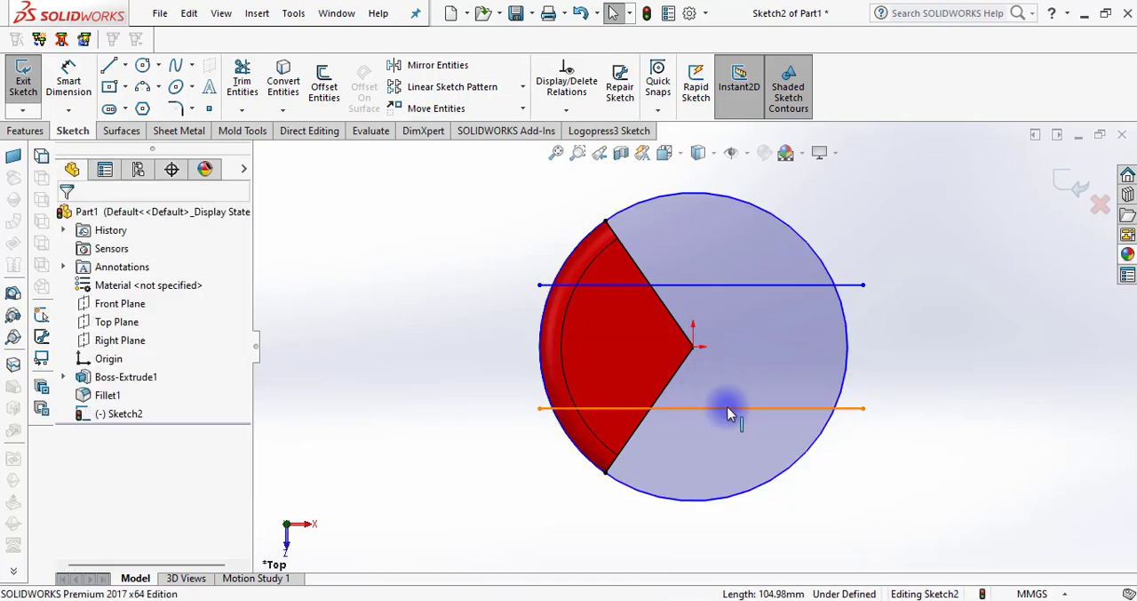
click(727, 408)
key(Delete)
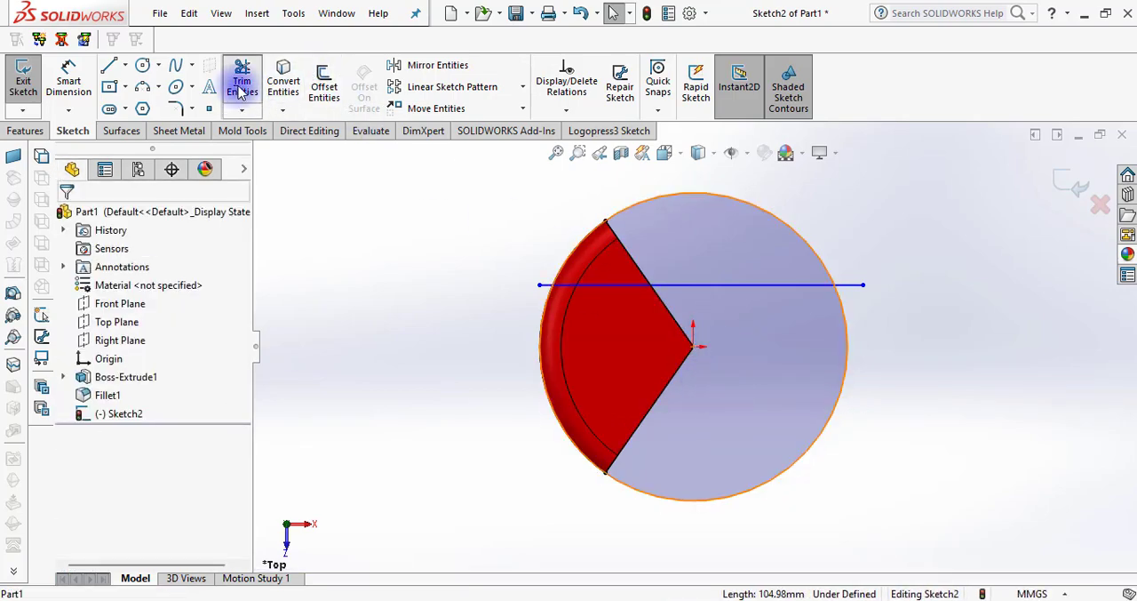
Power-trim the sketch to the closed region bounded by the red sector's upper edge, the upper arc and the horizontal line
click(242, 89)
mouse_move(531, 225)
mouse_down()
mouse_move(592, 297)
mouse_move(716, 336)
mouse_move(847, 300)
mouse_move(853, 274)
mouse_move(635, 419)
mouse_move(603, 478)
mouse_move(546, 271)
mouse_move(542, 304)
mouse_up()
mouse_move(436, 337)
middle_down()
mouse_move(431, 259)
mouse_move(394, 261)
mouse_move(394, 271)
middle_up()
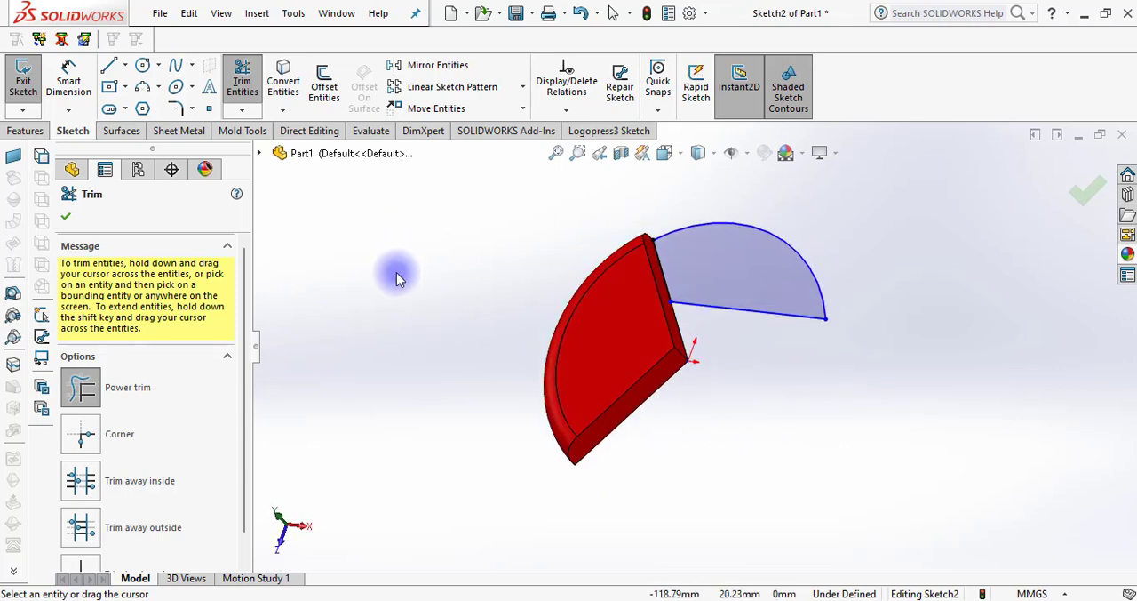
click(67, 218)
Extrude the trimmed profile 10 mm blind as a separate body, with Merge result turned off
click(25, 131)
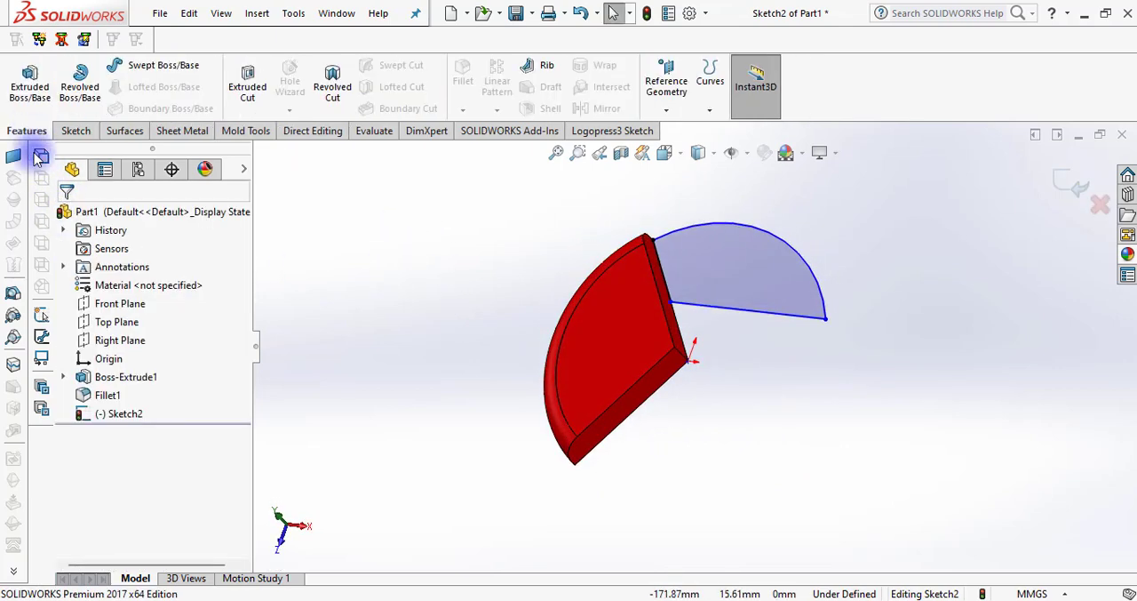
click(28, 84)
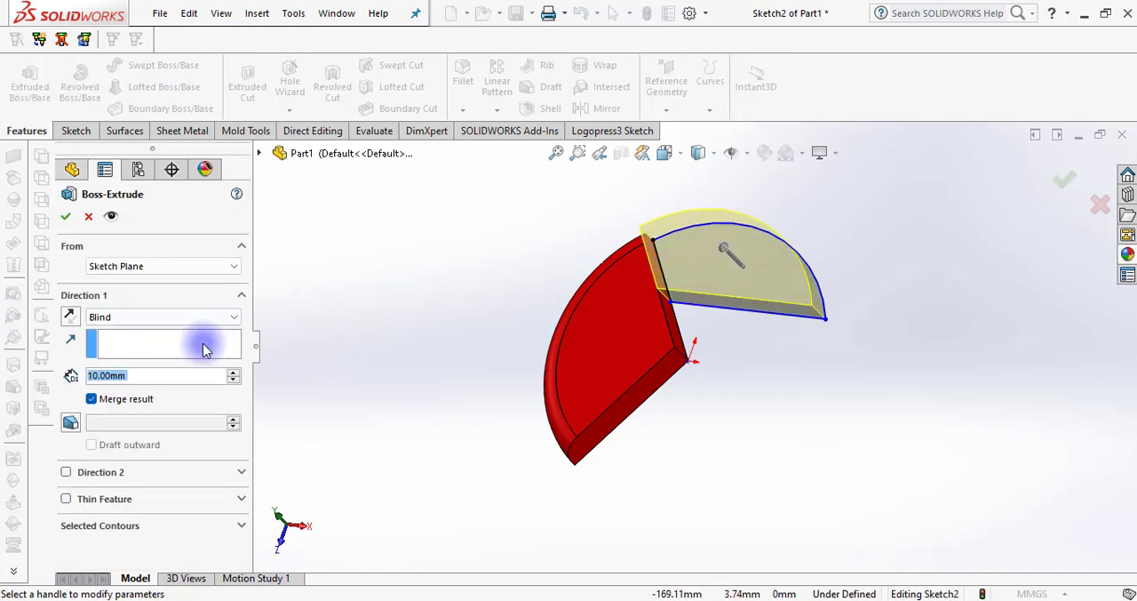
click(92, 399)
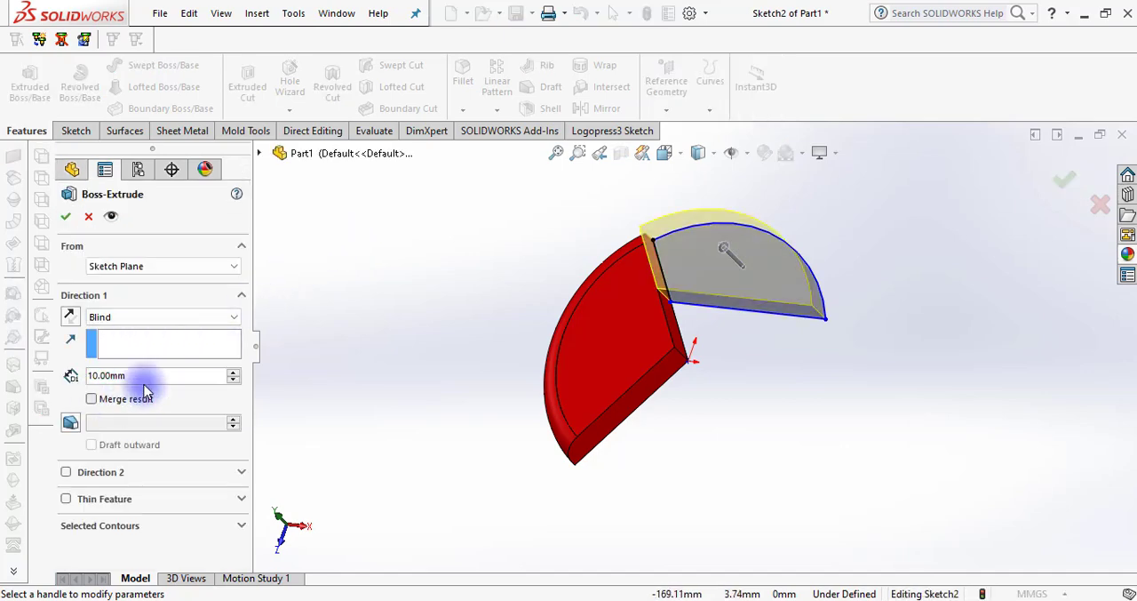
click(66, 216)
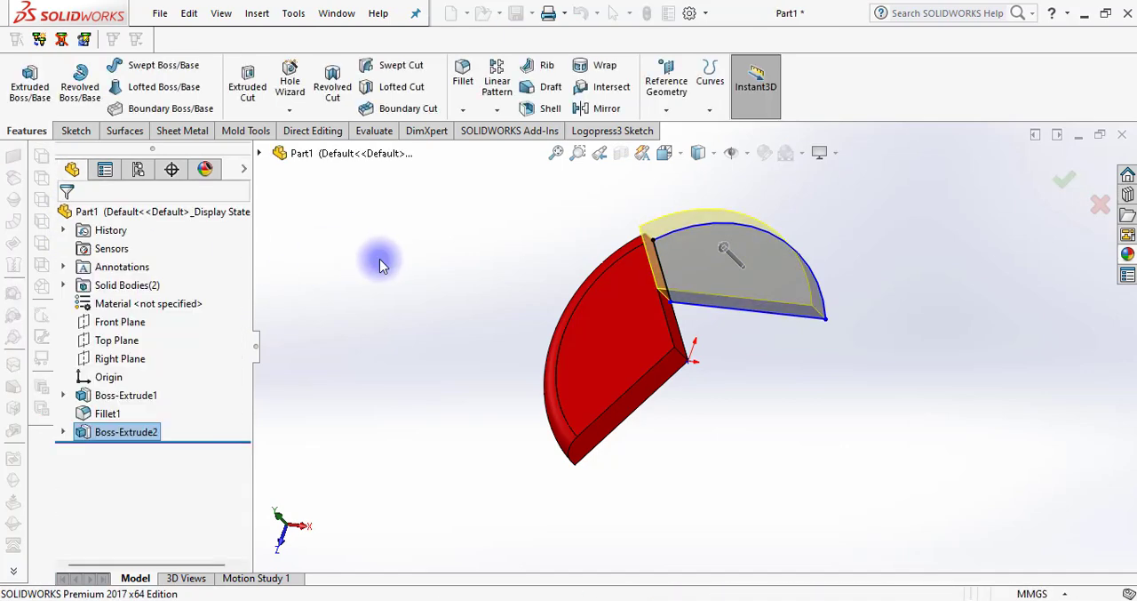
Fillet the upper curved edge of the new grey segment with a symmetric 7 mm radius
middle_drag(470, 329, 548, 339)
click(463, 78)
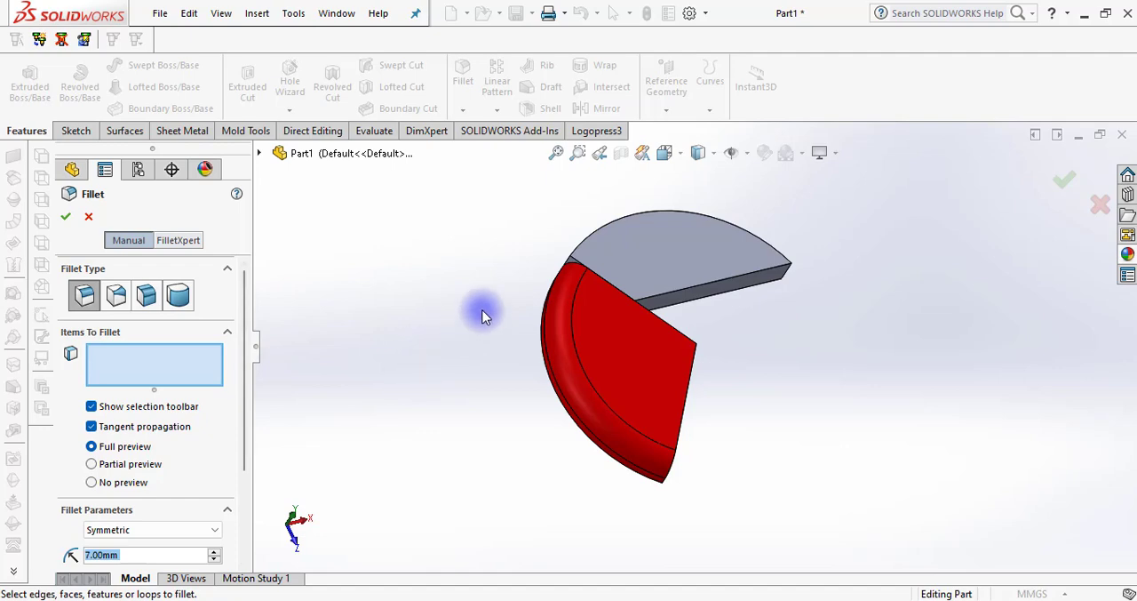
click(580, 253)
key(Return)
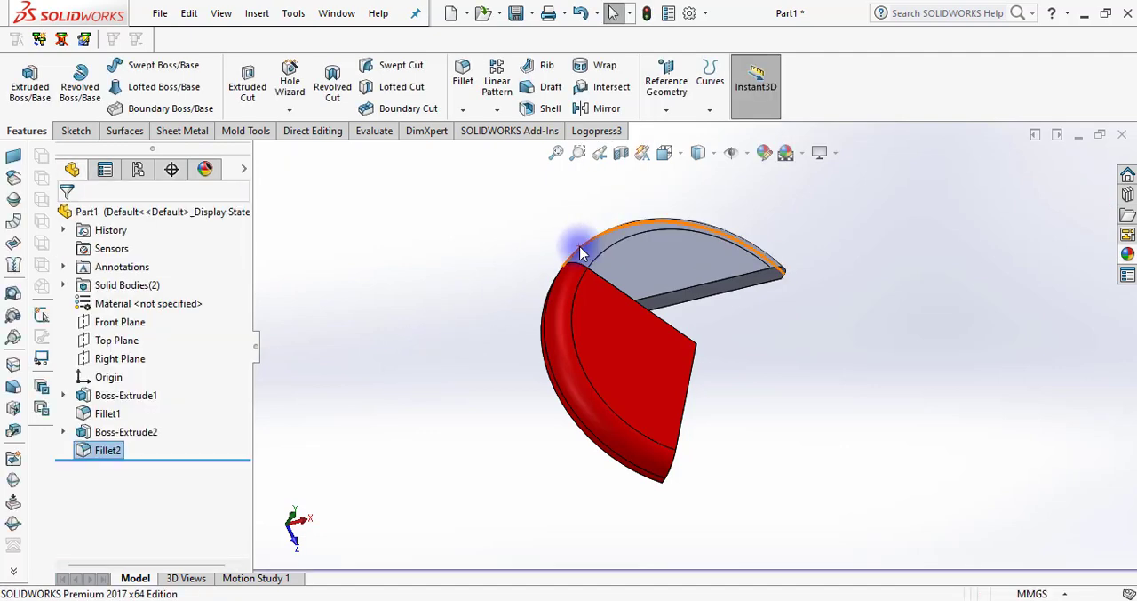
Apply black from the standard swatches to the whole filleted segment beside the red sector
click(673, 259)
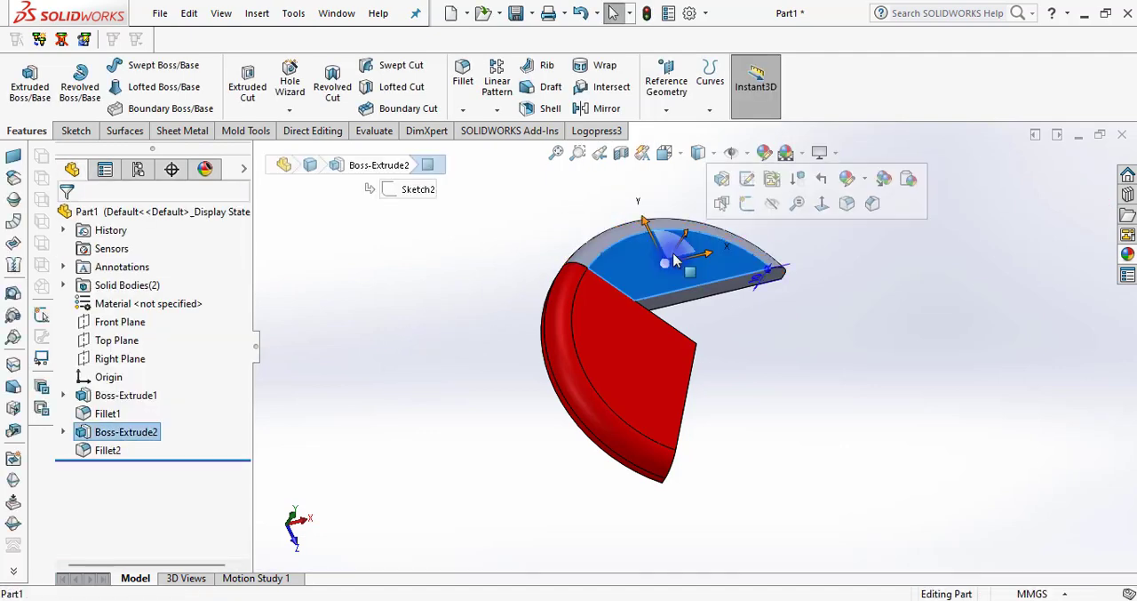
click(867, 180)
click(878, 253)
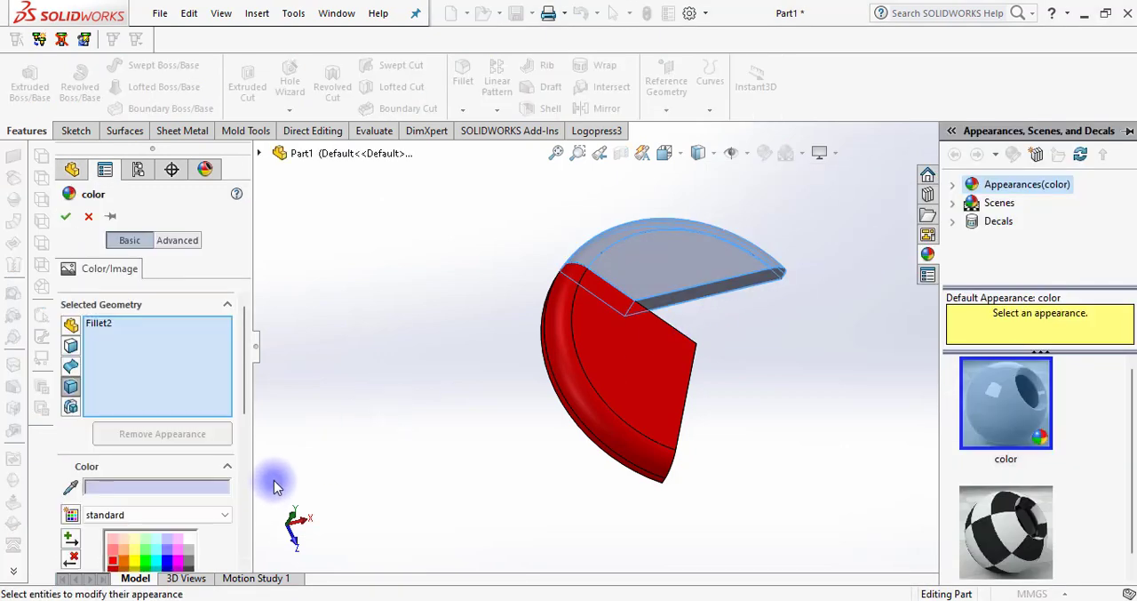
drag(246, 401, 243, 477)
click(188, 351)
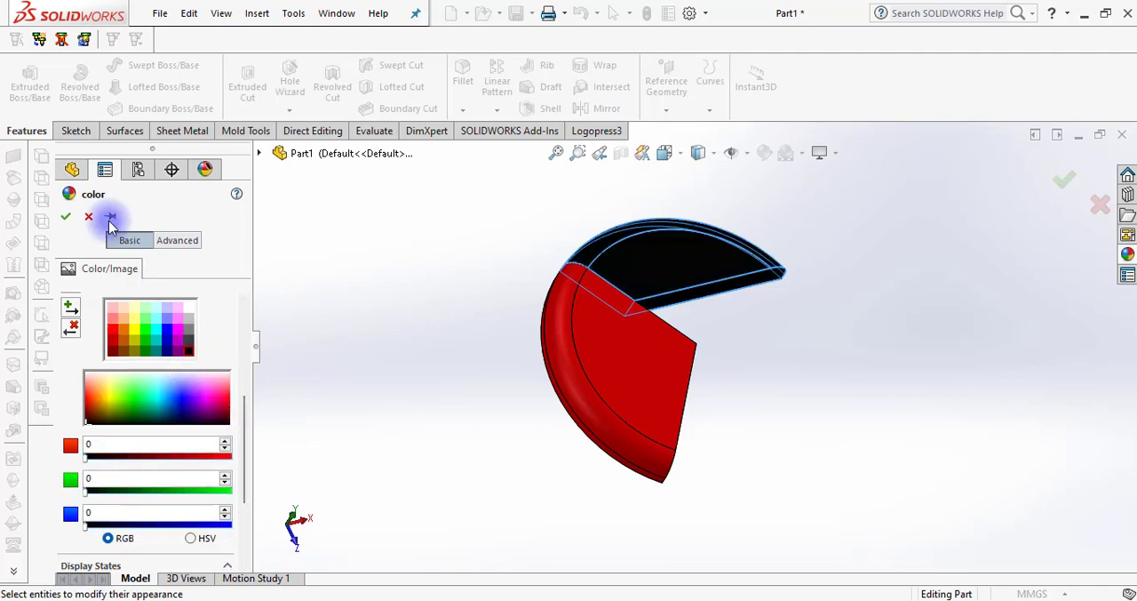
click(68, 216)
Start another extruded boss with a new sketch on the Top Plane, seen in the Top view
middle_drag(457, 297, 593, 216)
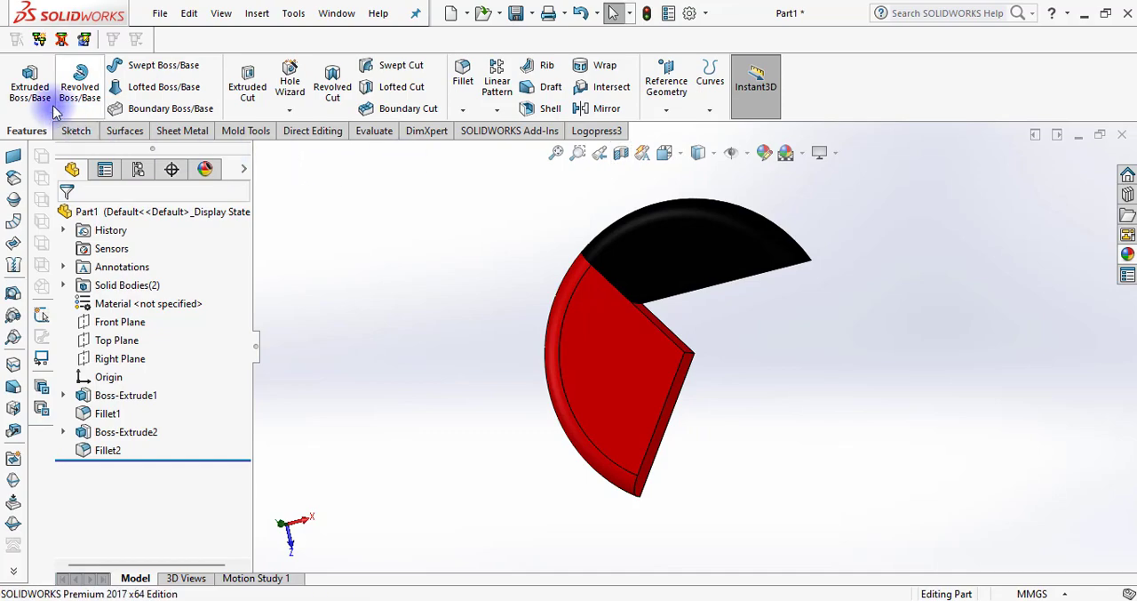
click(29, 92)
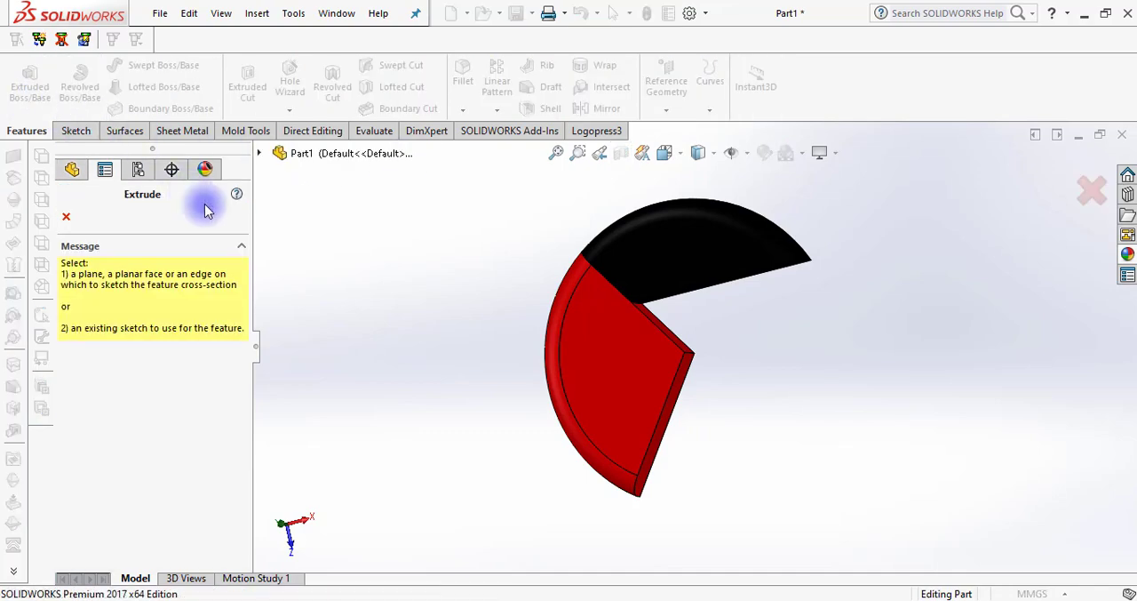
click(263, 155)
click(342, 284)
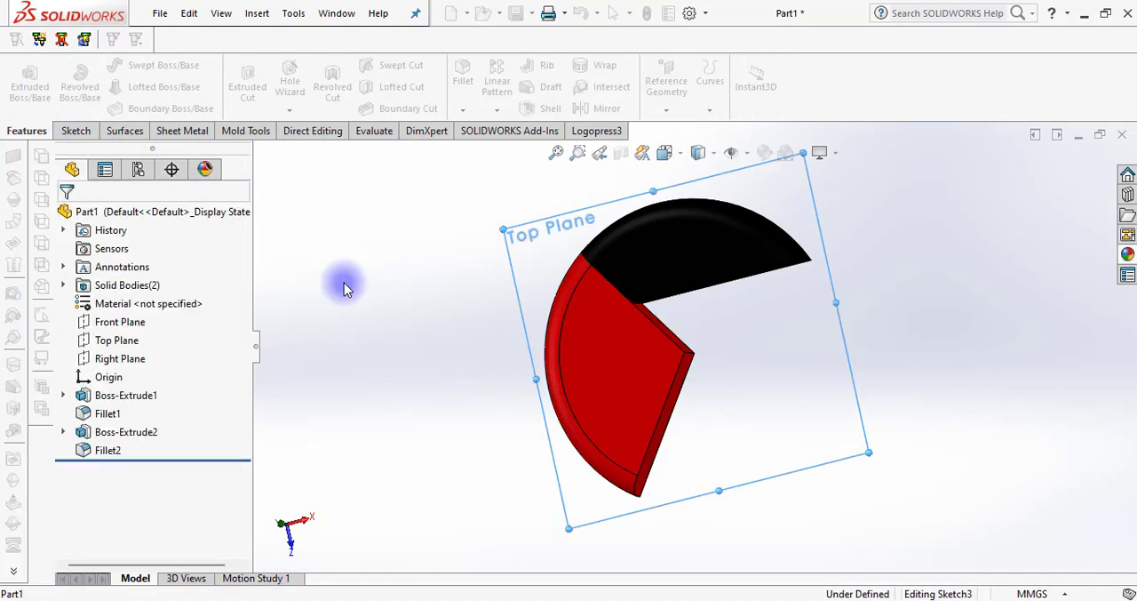
click(666, 152)
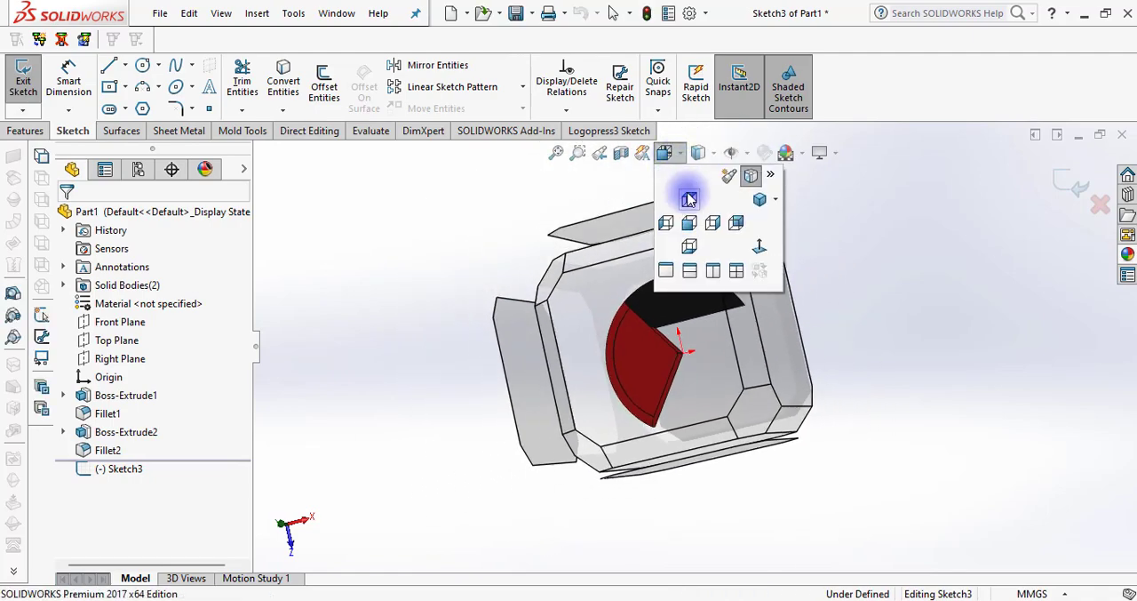
click(690, 199)
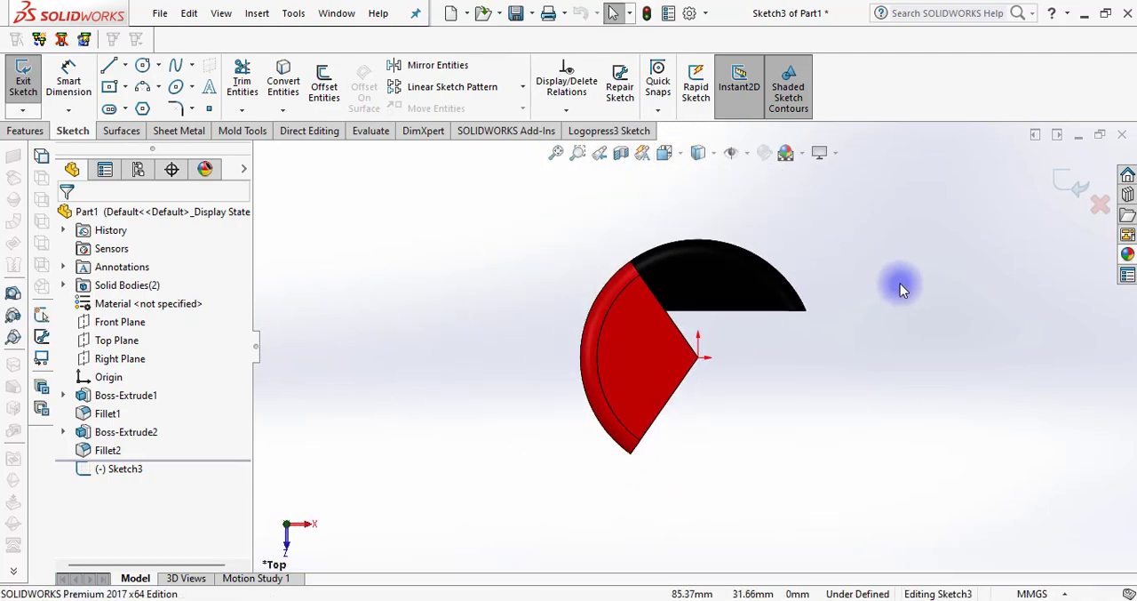
Sketch a circle centred on the origin and set its radius to 50 mm
click(144, 65)
click(699, 357)
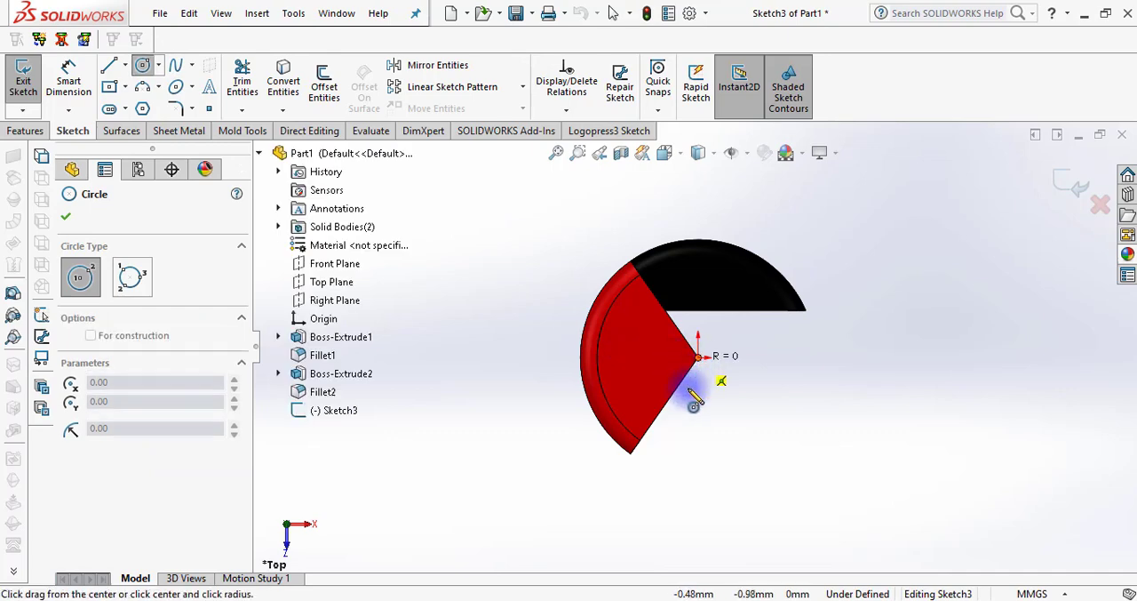
click(584, 435)
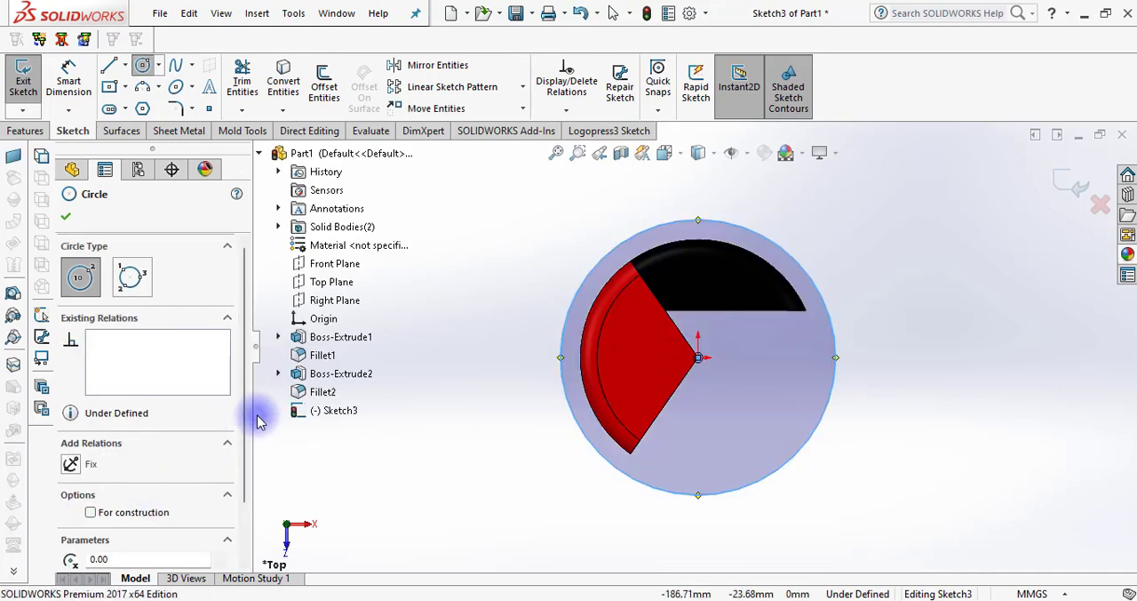
scroll(246, 447, down, 4)
click(163, 530)
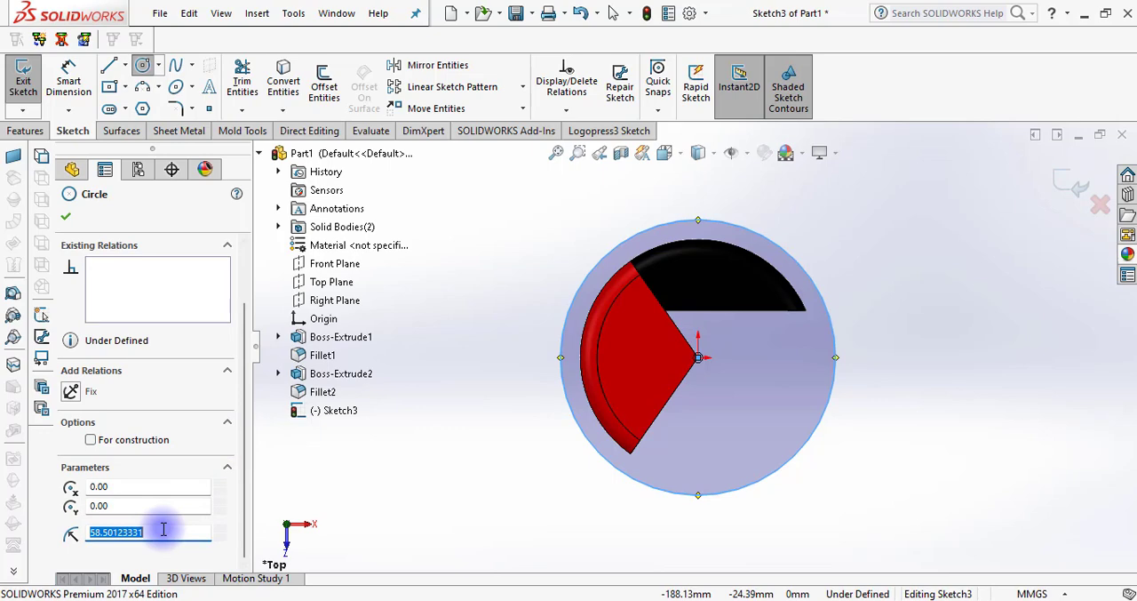
click(65, 216)
click(474, 241)
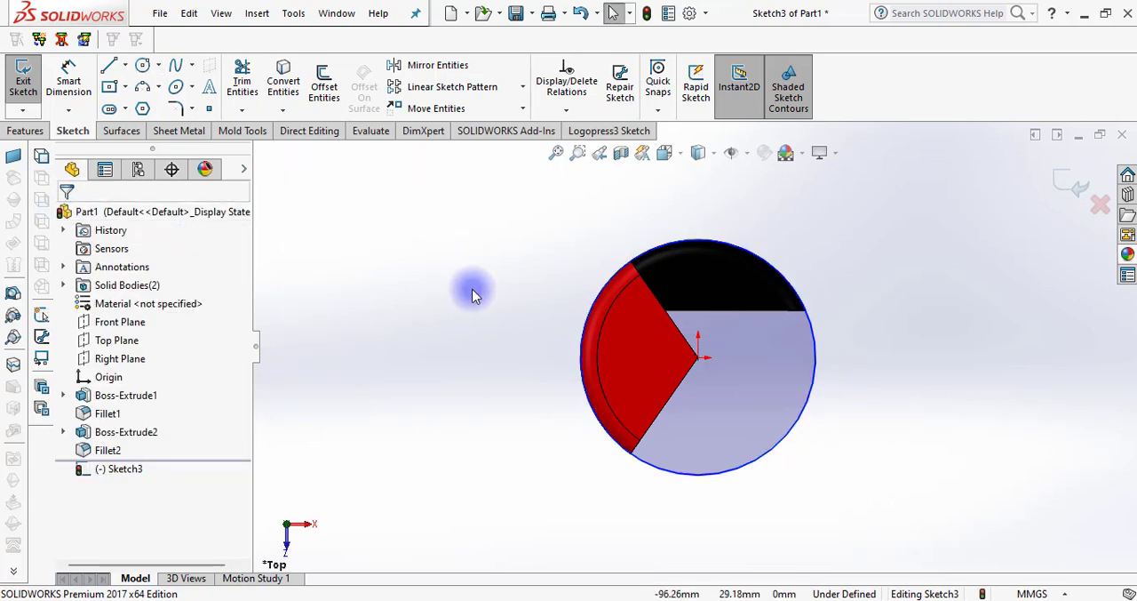
Convert the red sector's open straight bottom edge into the sketch and return to the Top view
middle_drag(472, 291, 432, 238)
click(296, 105)
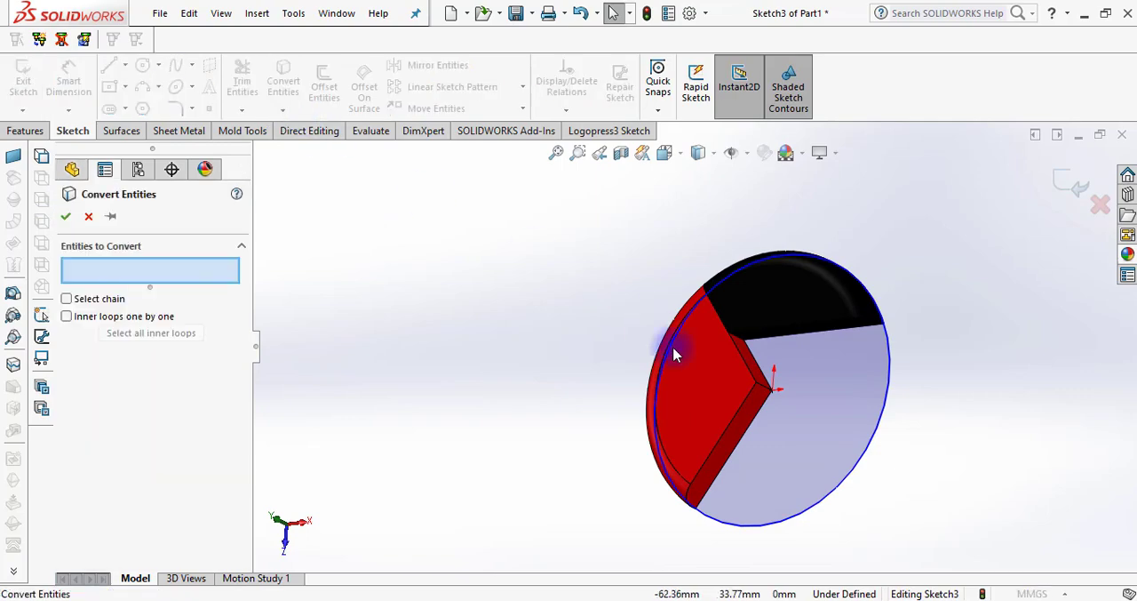
click(753, 430)
right_click(754, 428)
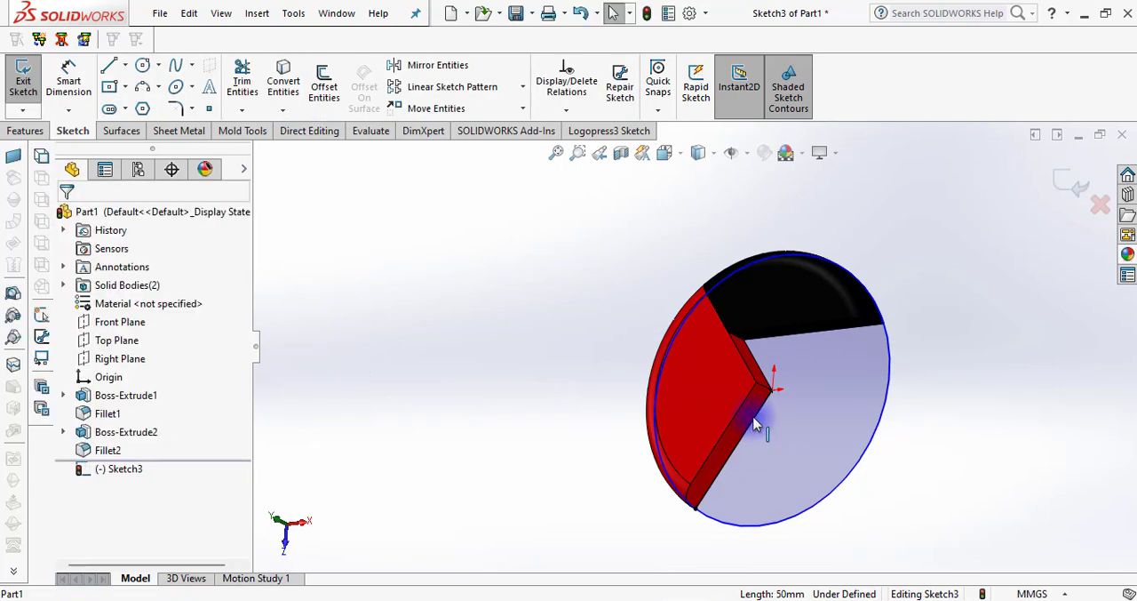
click(697, 153)
click(690, 204)
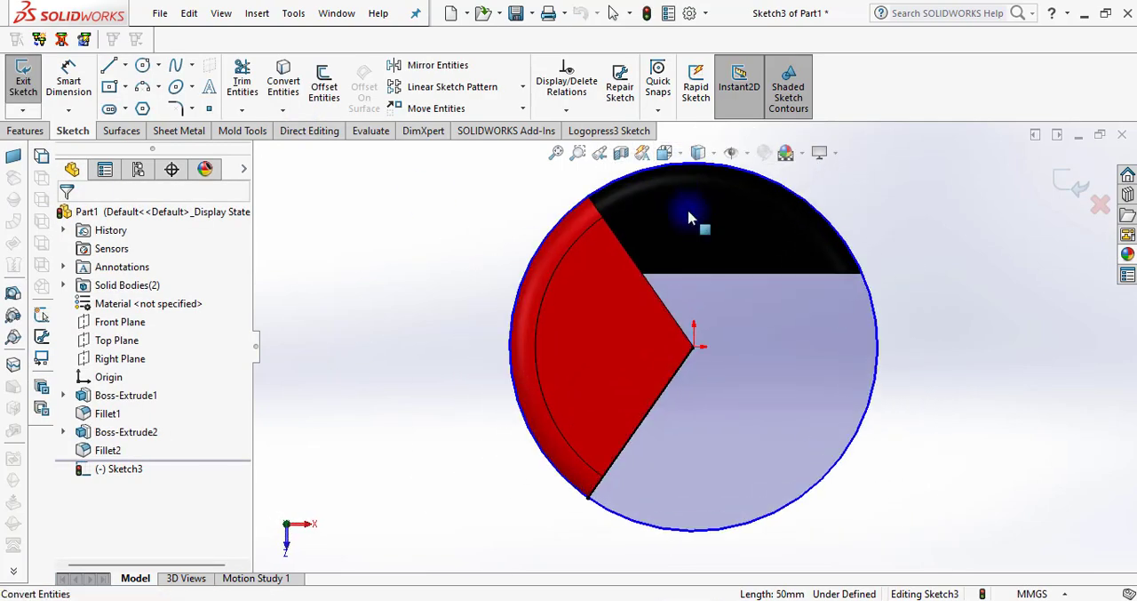
Sketch a horizontal line from the circle's leftmost point through the origin to beyond its opposite side
click(110, 65)
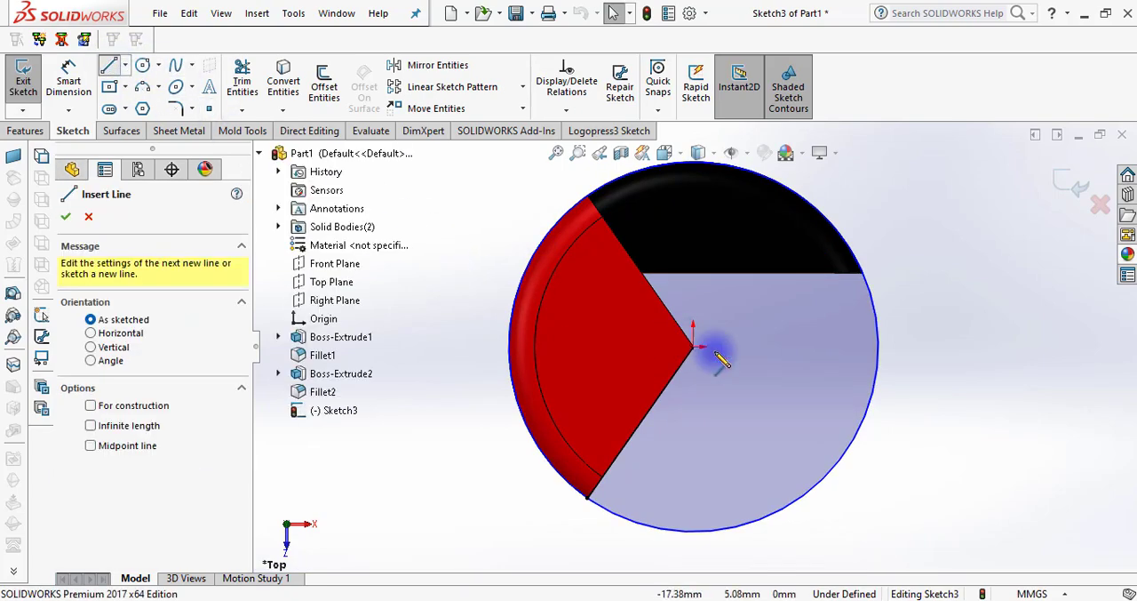
click(511, 347)
click(949, 348)
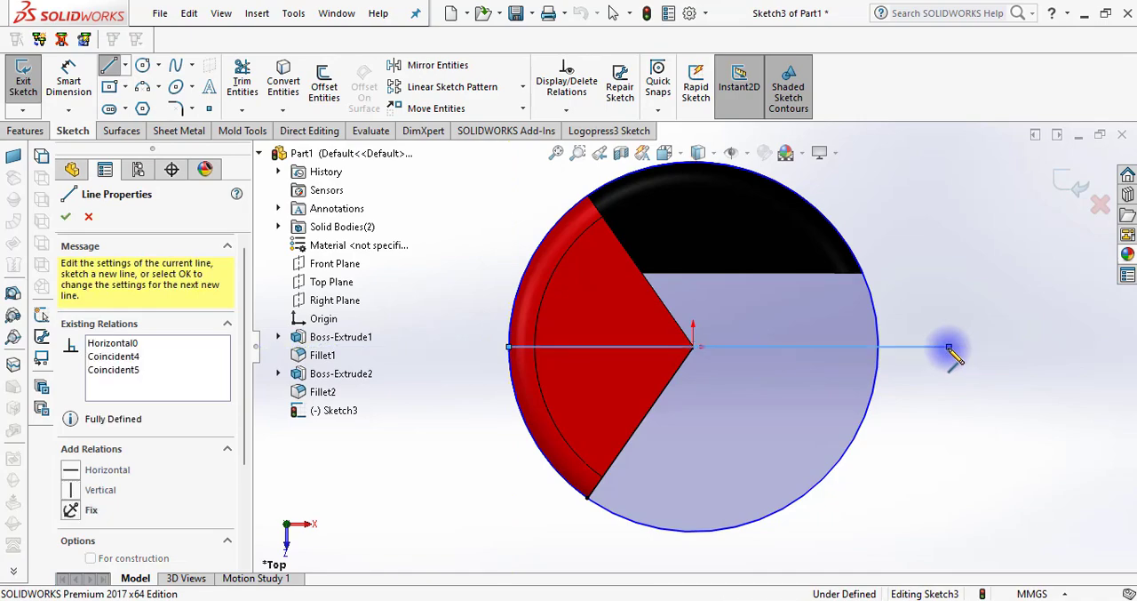
key(Escape)
Offset the horizontal line 20 mm to its lower side only, with the bi-directional option off
click(325, 86)
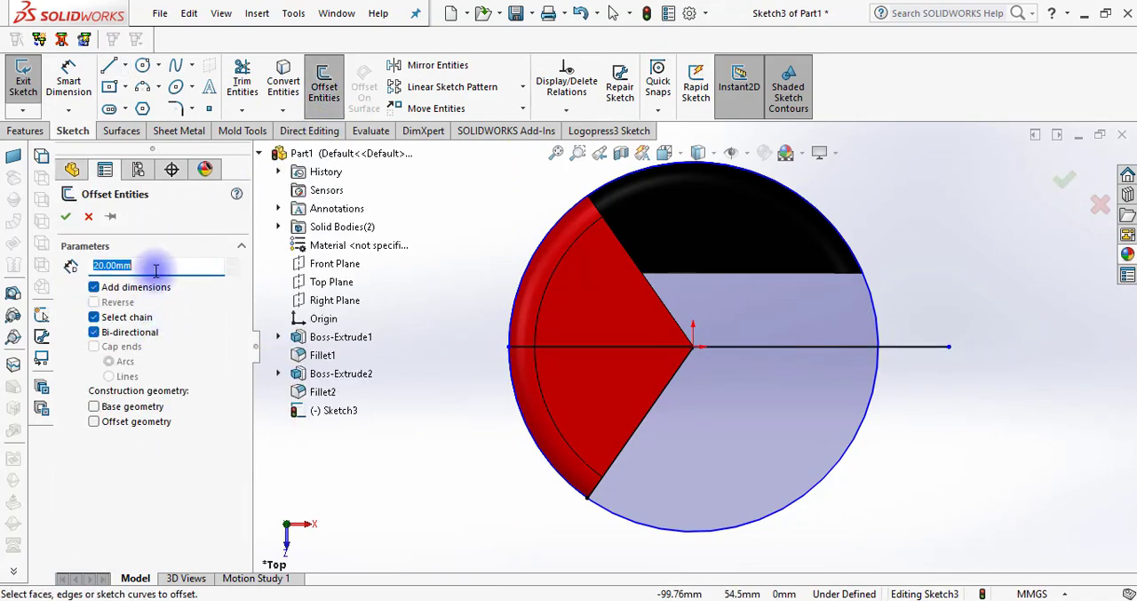
click(734, 346)
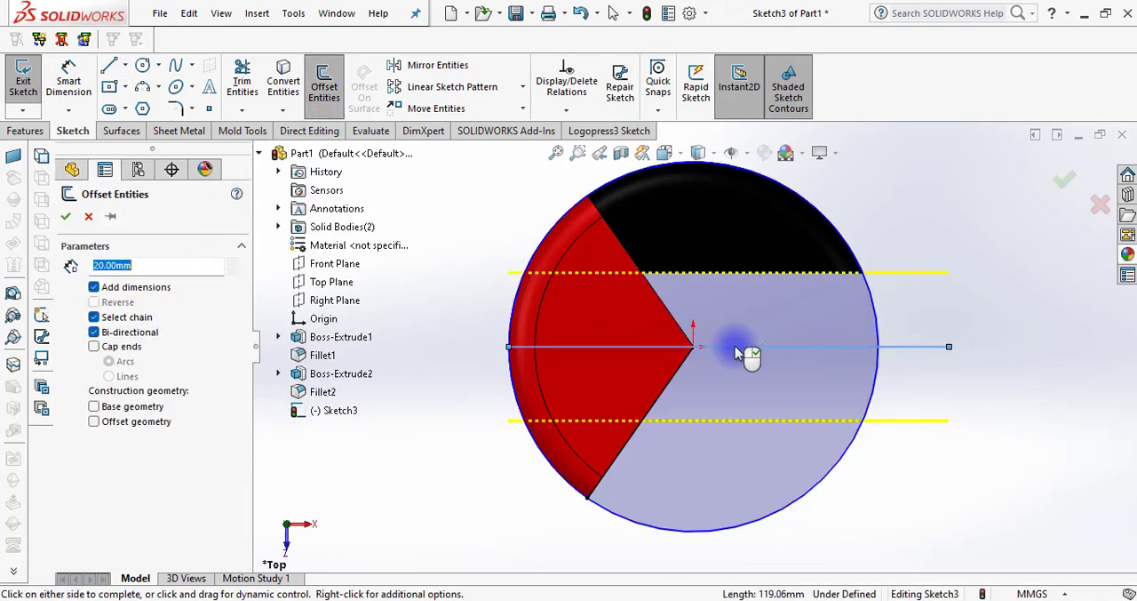
click(113, 335)
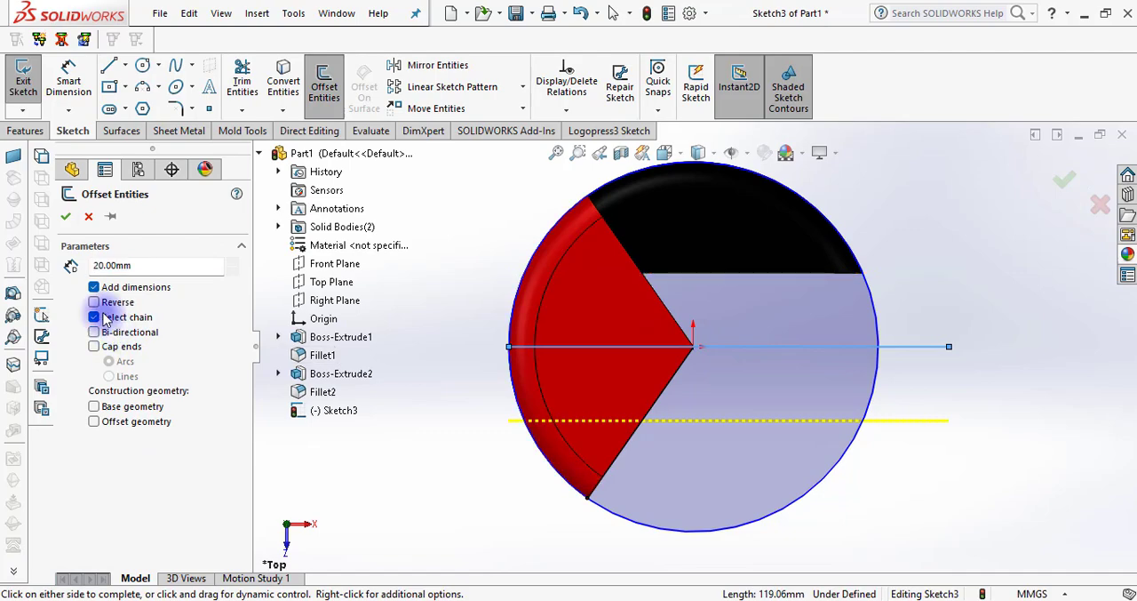
click(66, 216)
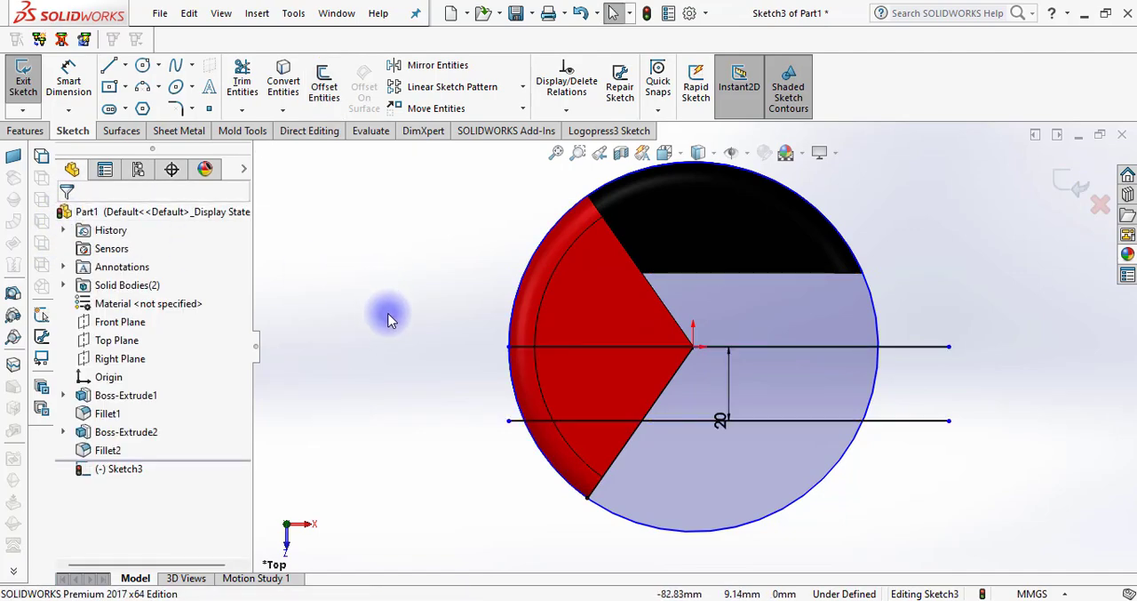
Trim the sketch to the lower segment enclosed by the offset line, the circle arc and the red sector's edge
mouse_move(389, 320)
middle_down()
mouse_move(373, 254)
mouse_move(373, 267)
middle_up()
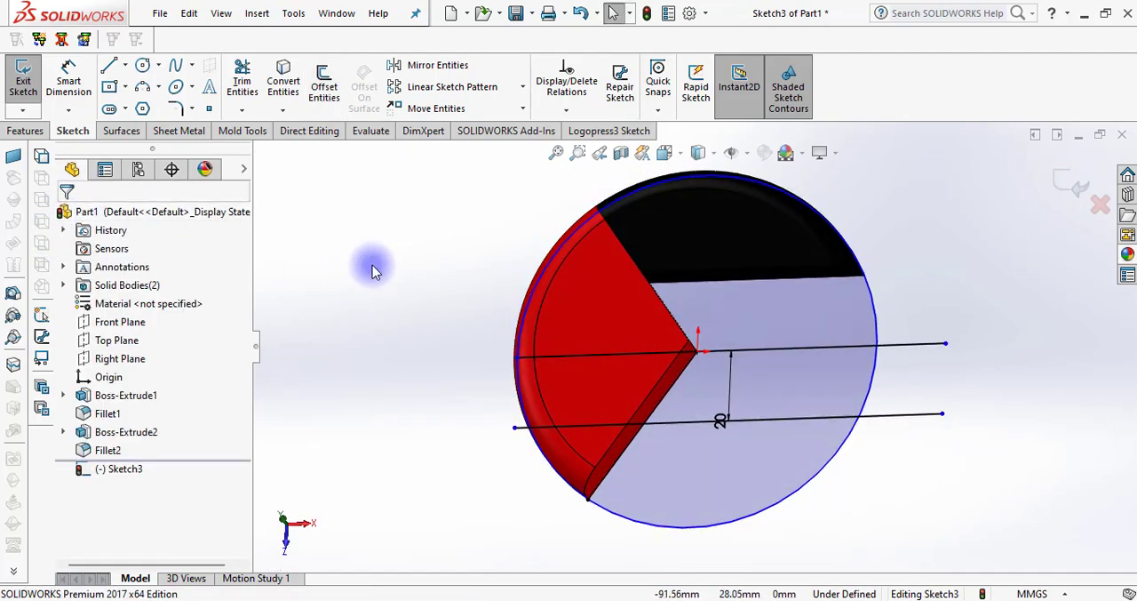
click(242, 81)
mouse_move(514, 460)
mouse_down()
mouse_move(546, 393)
mouse_move(551, 332)
mouse_up()
mouse_move(465, 354)
mouse_down()
mouse_move(539, 347)
mouse_move(803, 381)
mouse_move(940, 337)
mouse_move(922, 455)
mouse_move(475, 539)
mouse_move(521, 457)
mouse_move(515, 421)
mouse_move(480, 423)
mouse_up()
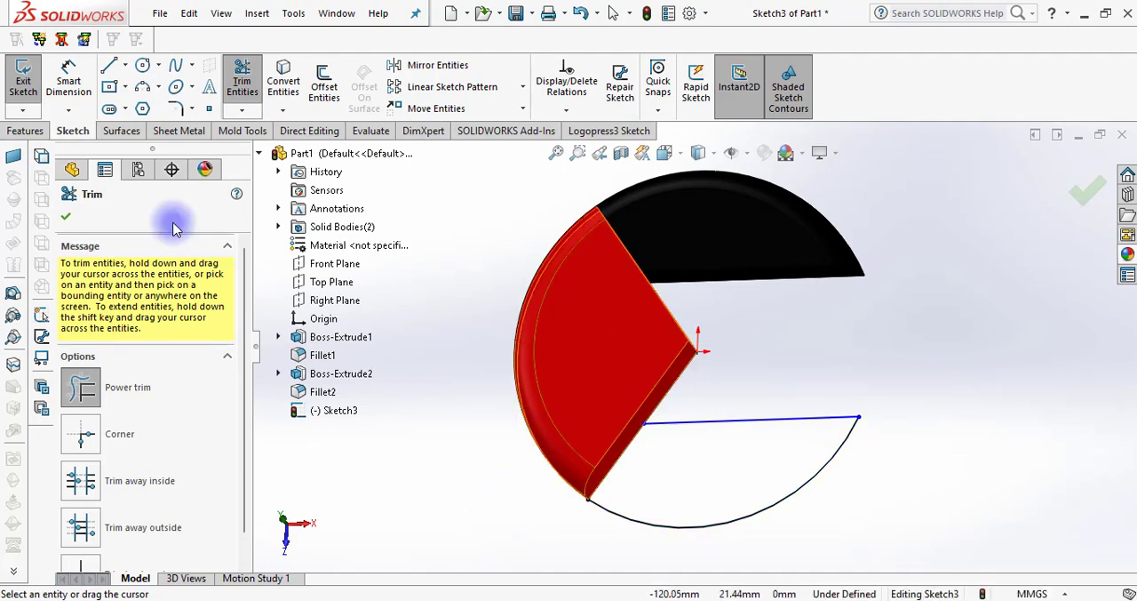
click(66, 215)
Extrude the lower segment 10 mm blind without merging, and fillet its upper curved edge with a symmetric 7 mm radius
click(26, 130)
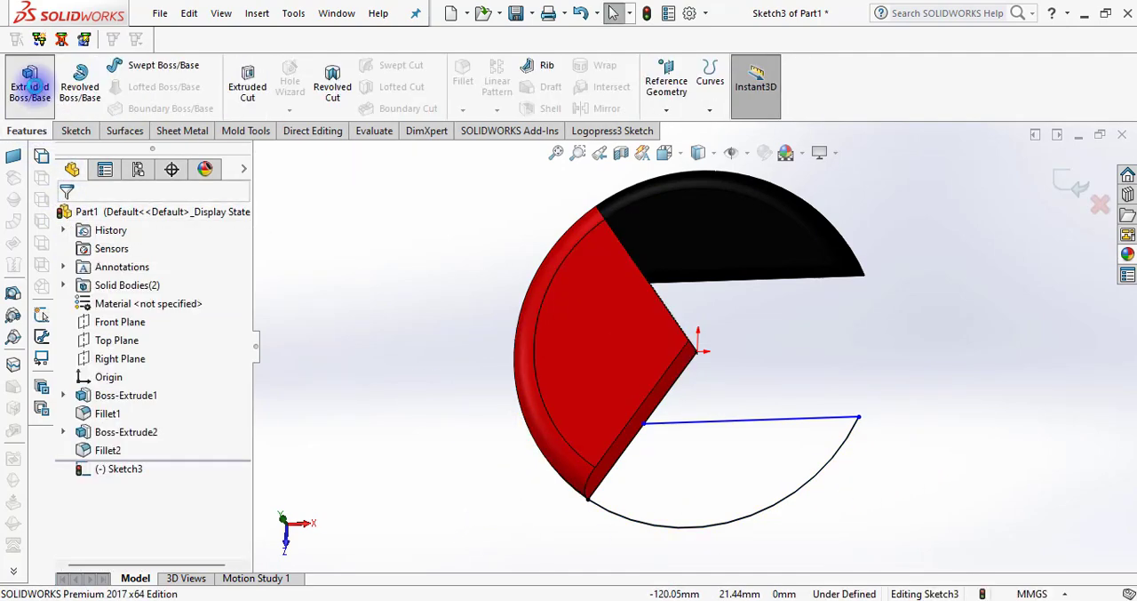
click(29, 80)
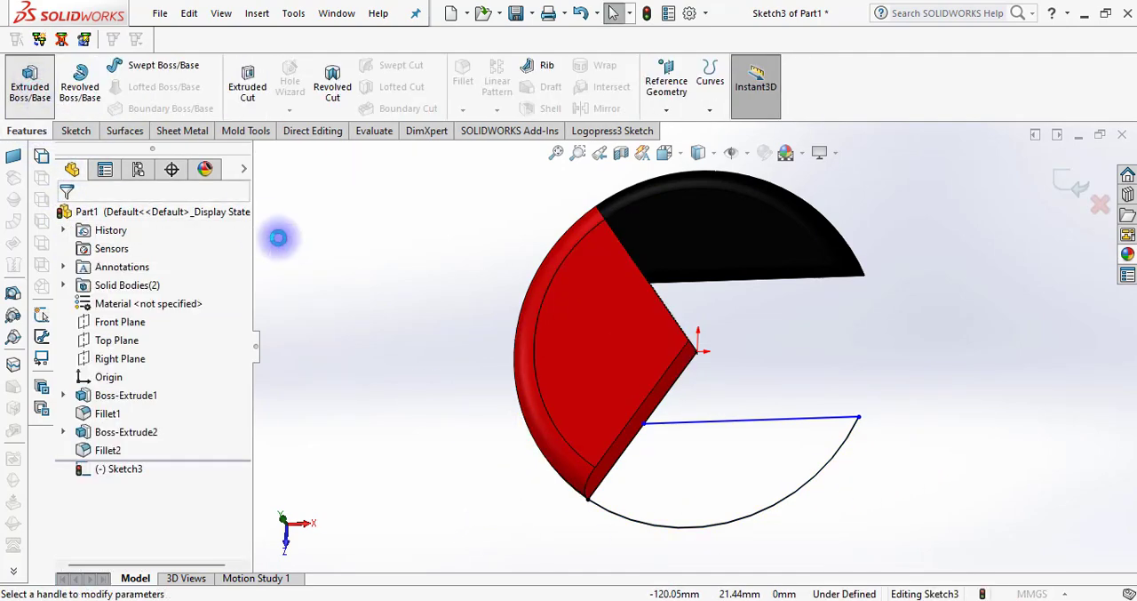
click(706, 478)
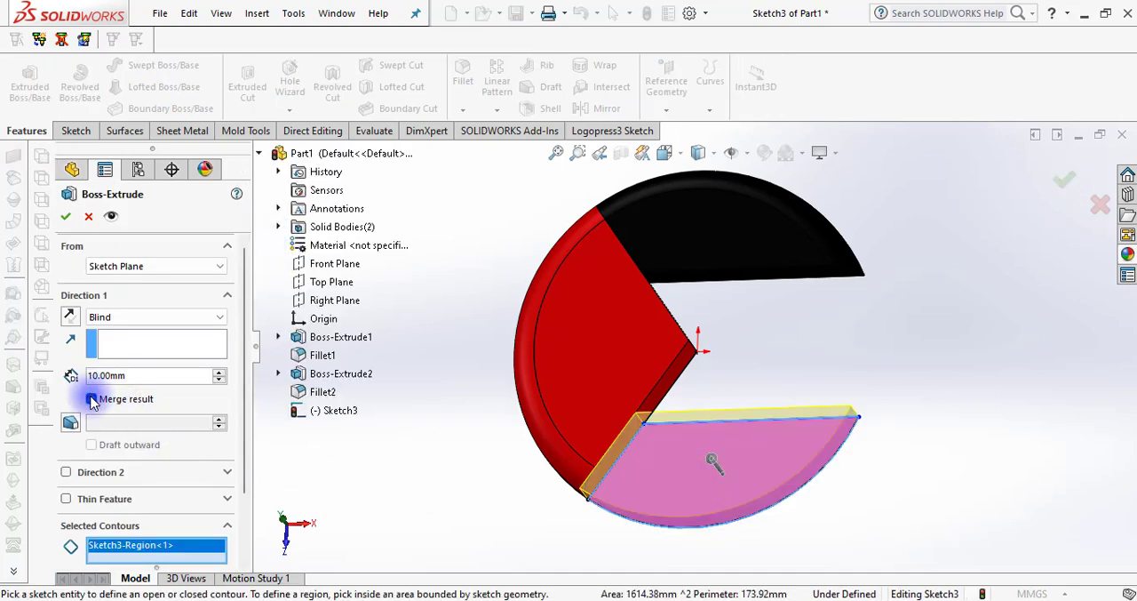
click(66, 217)
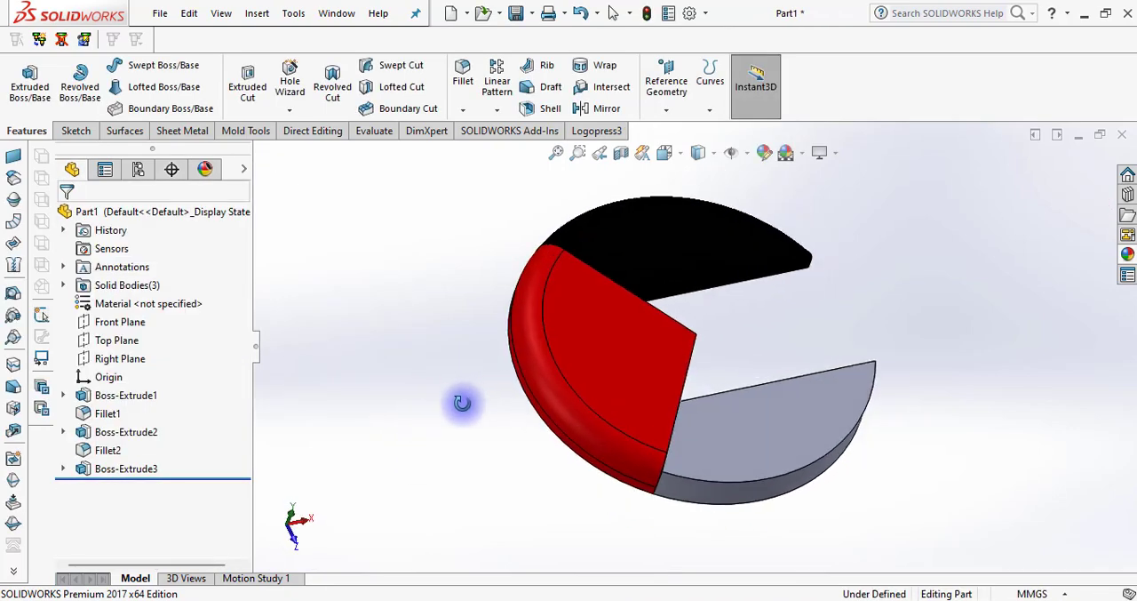
click(462, 80)
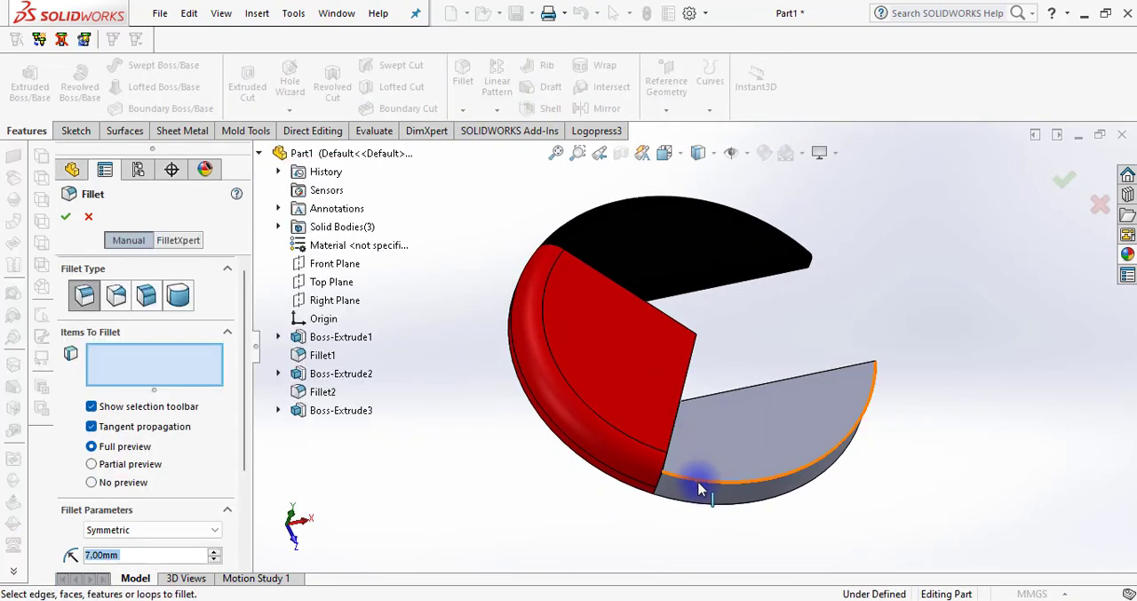
click(702, 487)
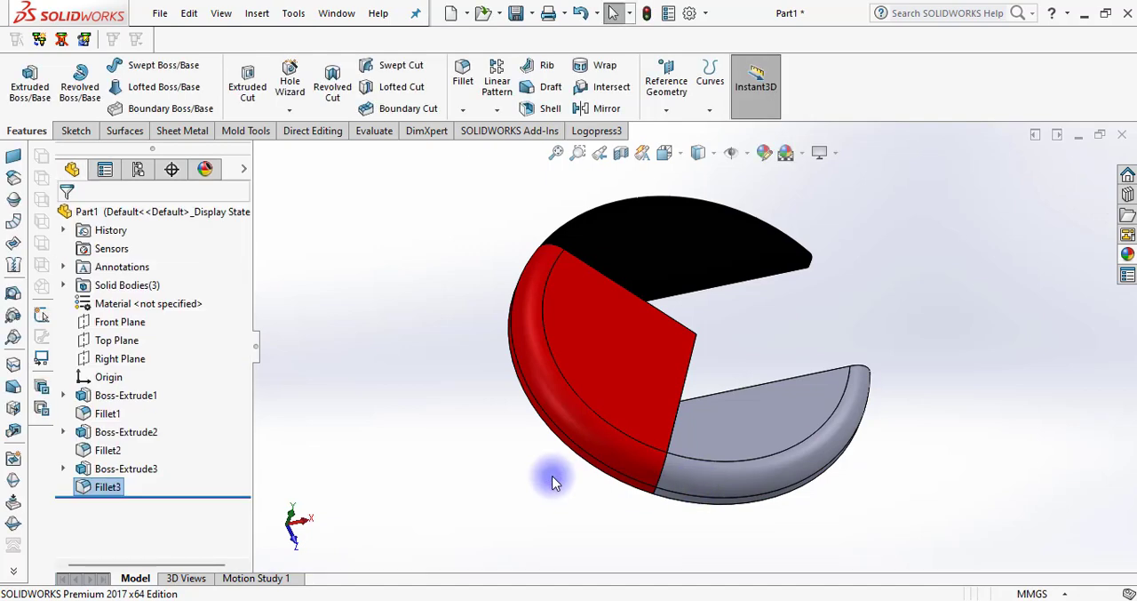
Apply green (0, 192, 0) from the standard swatches to the whole body of the new grey segment
middle_drag(552, 477, 508, 471)
click(756, 439)
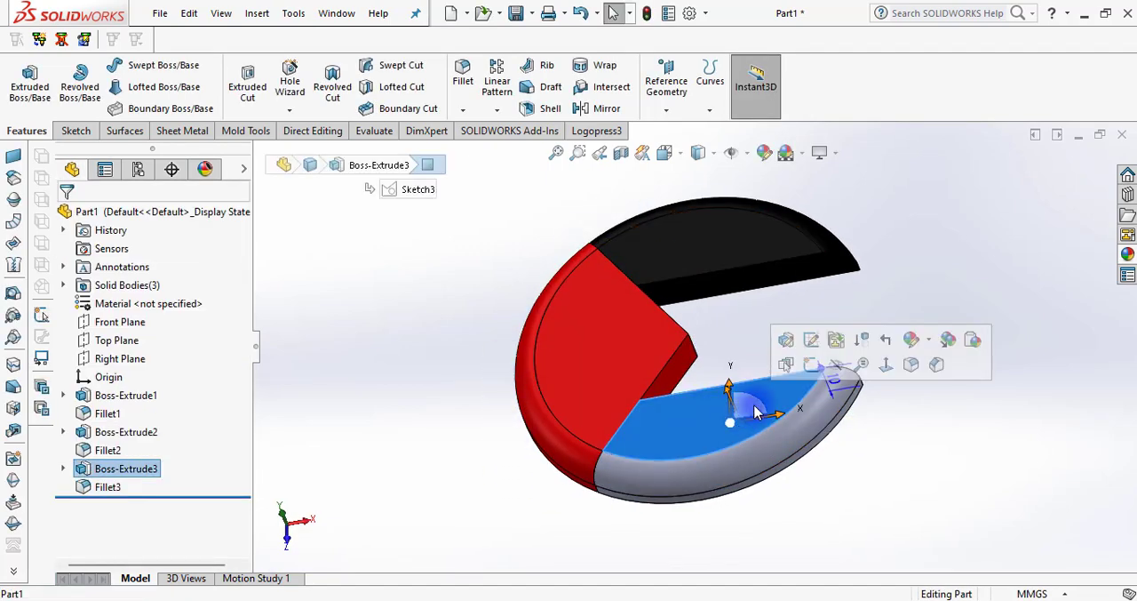
click(931, 340)
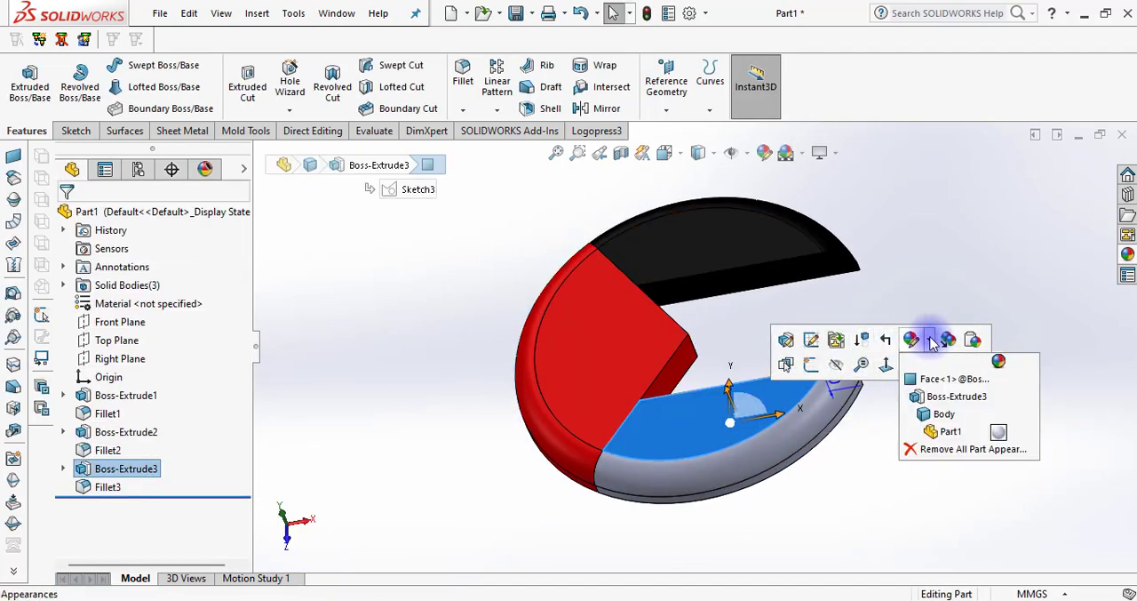
click(947, 418)
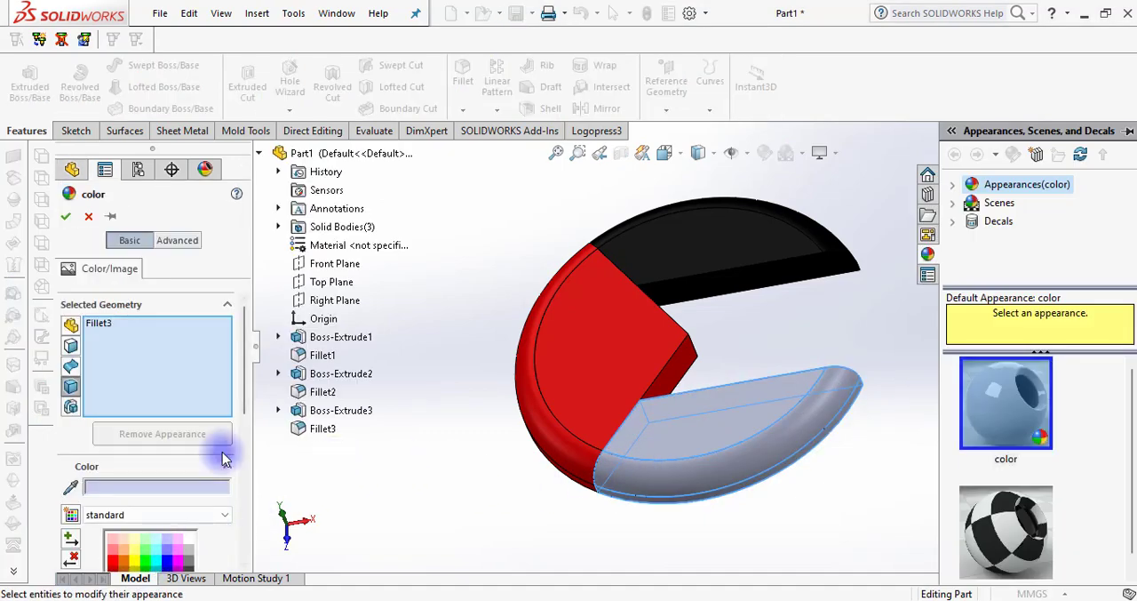
drag(244, 418, 241, 520)
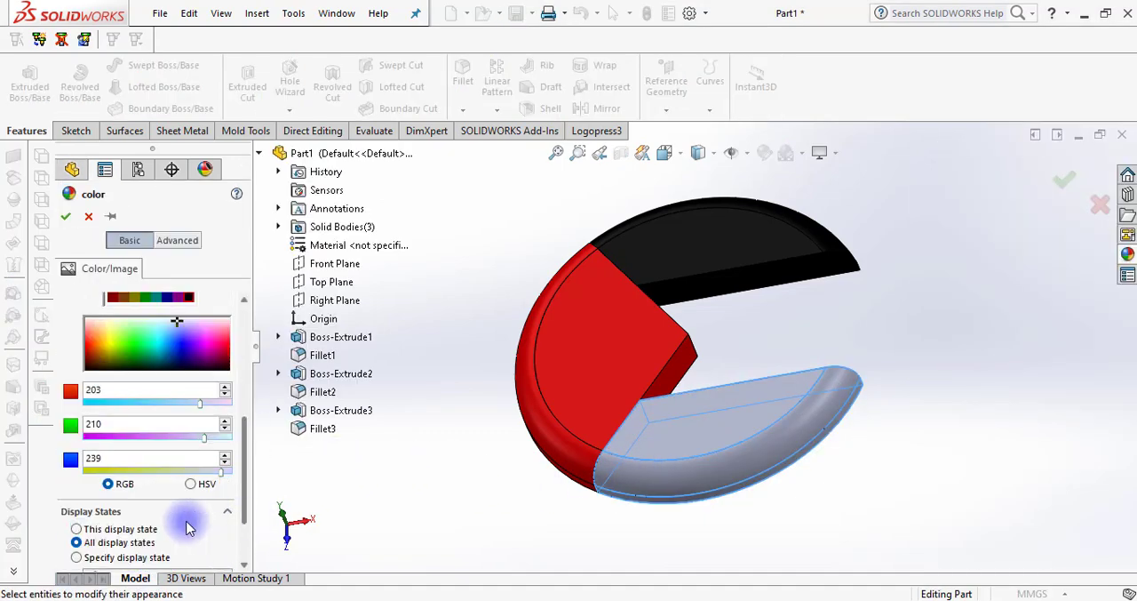
drag(240, 440, 247, 402)
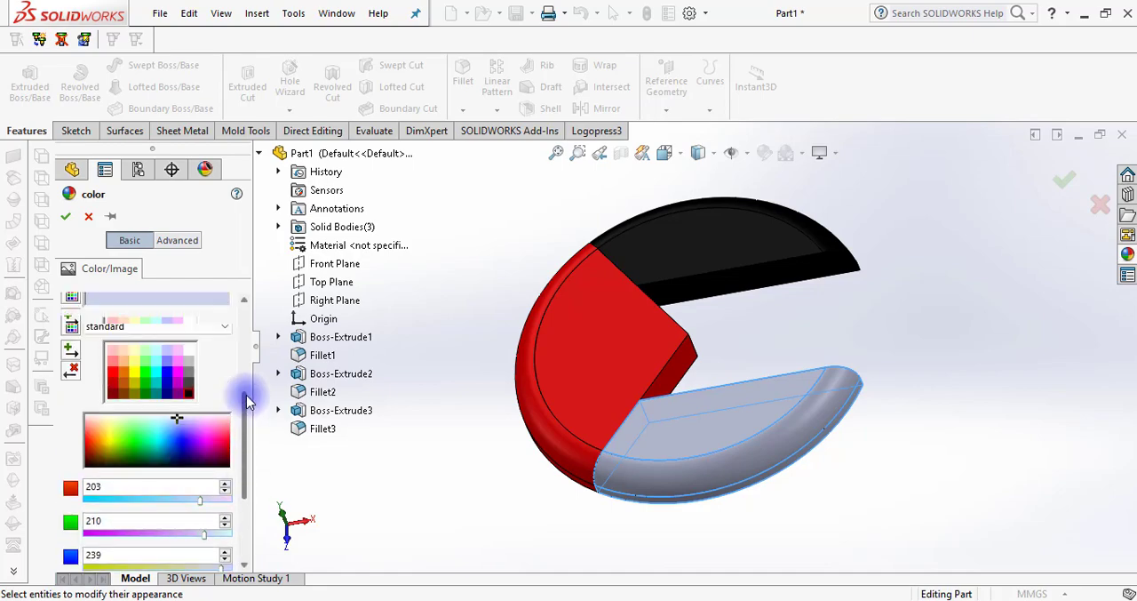
click(144, 383)
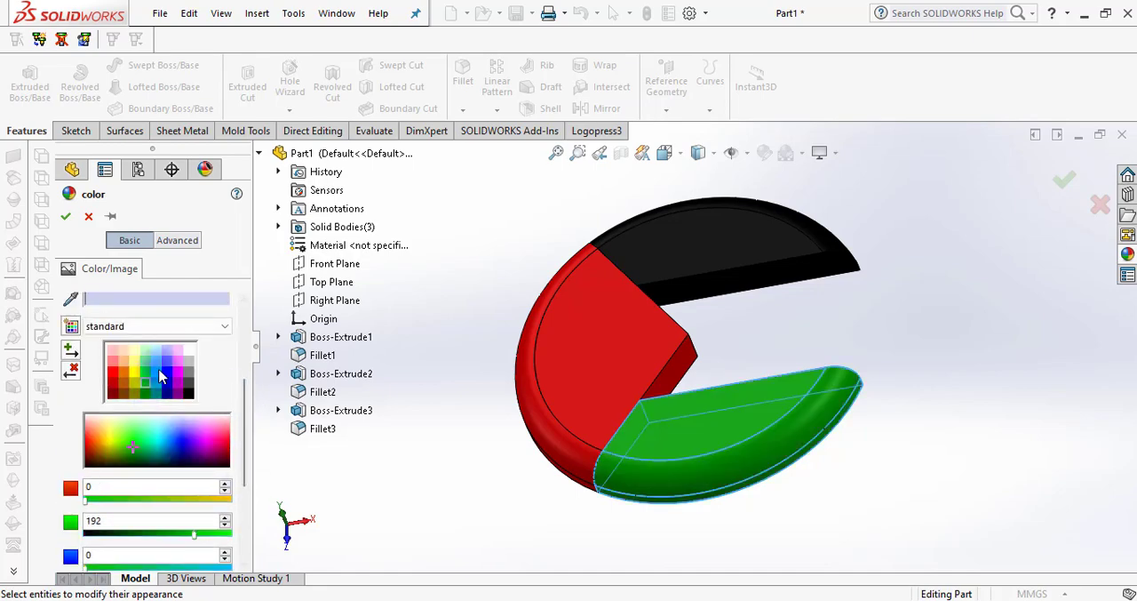
click(64, 216)
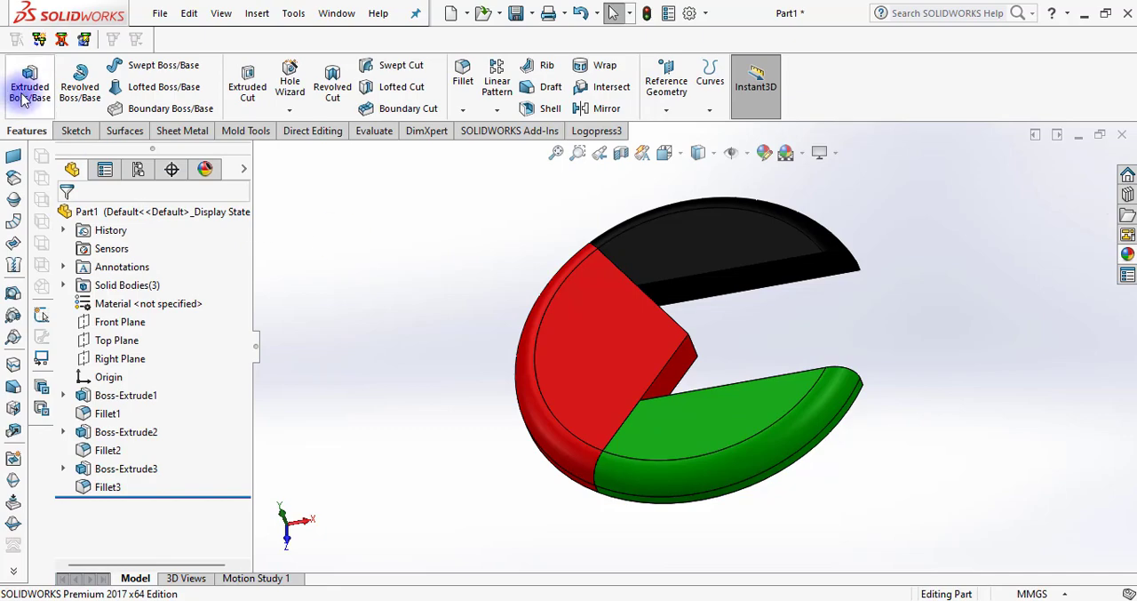
Start another extruded boss with a new sketch on the Top Plane, seen in the Top view
click(29, 89)
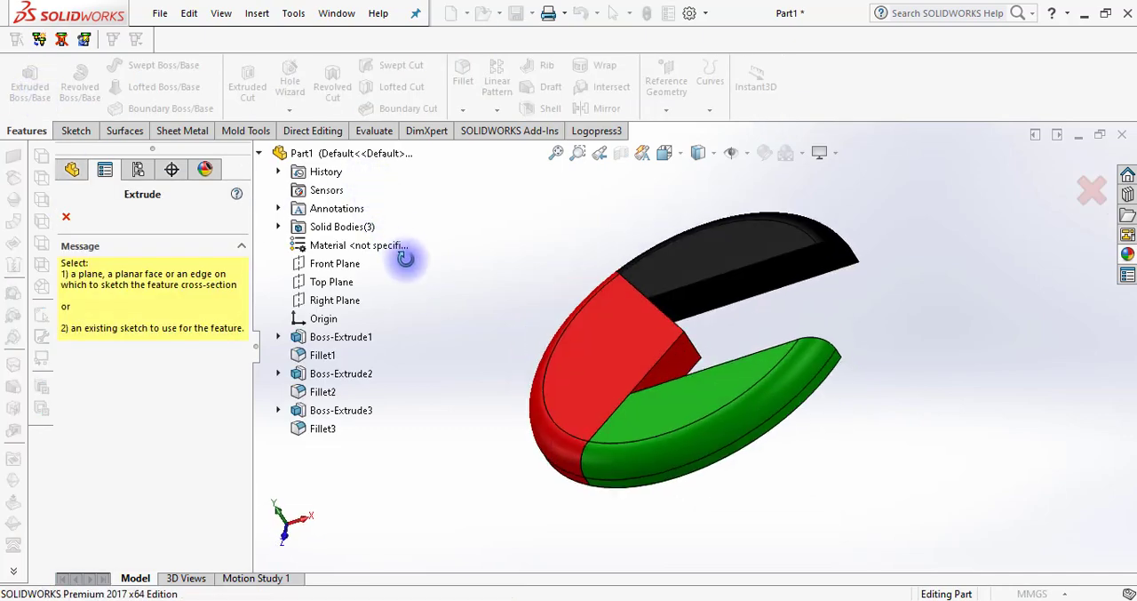
click(322, 281)
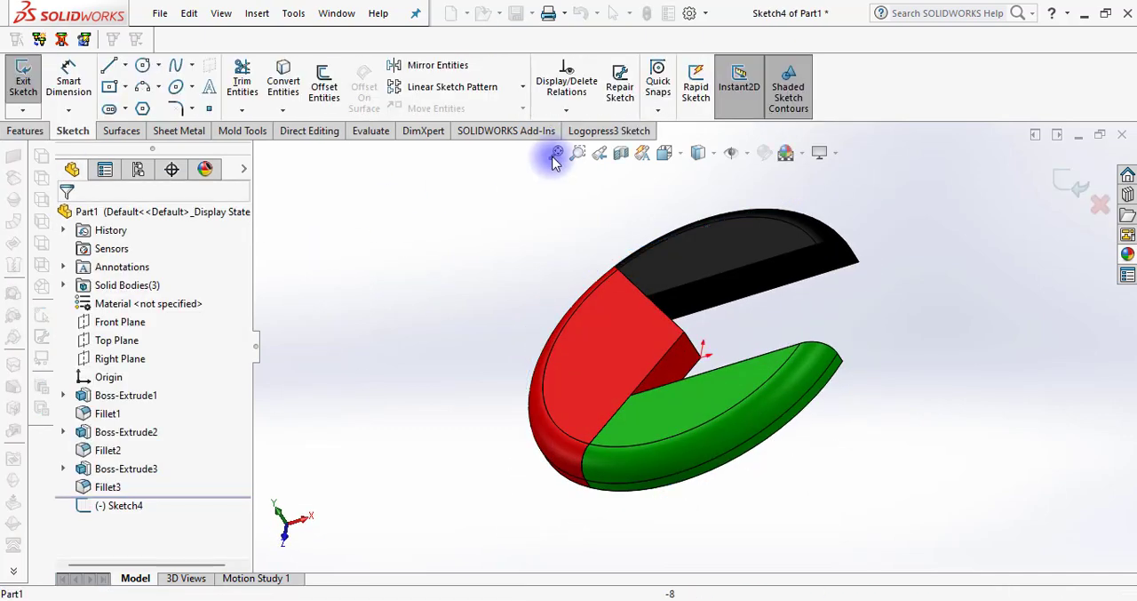
click(665, 153)
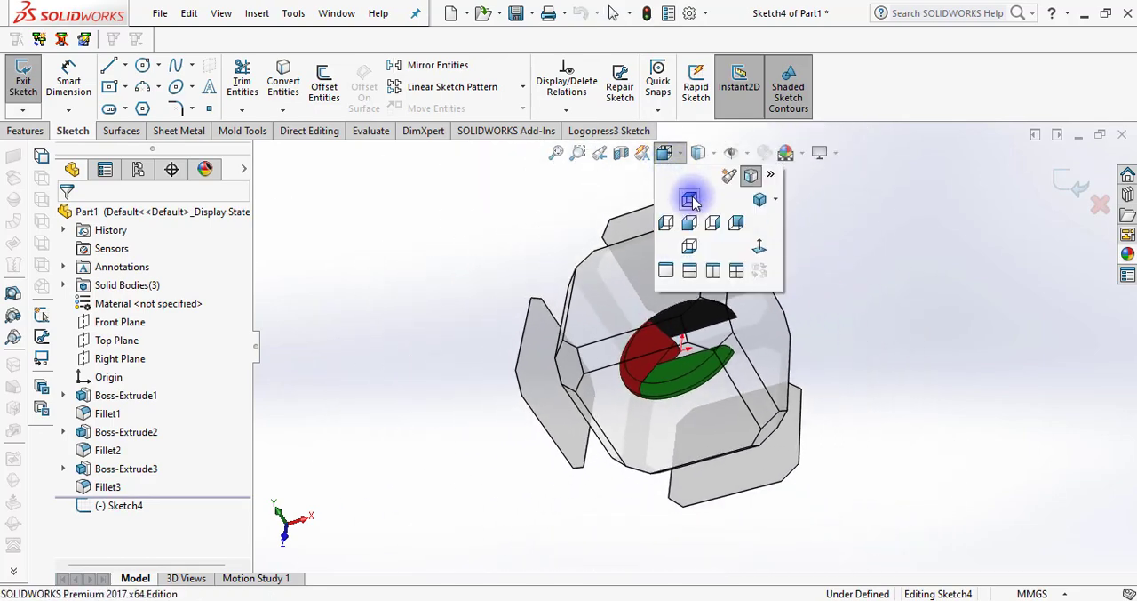
click(691, 200)
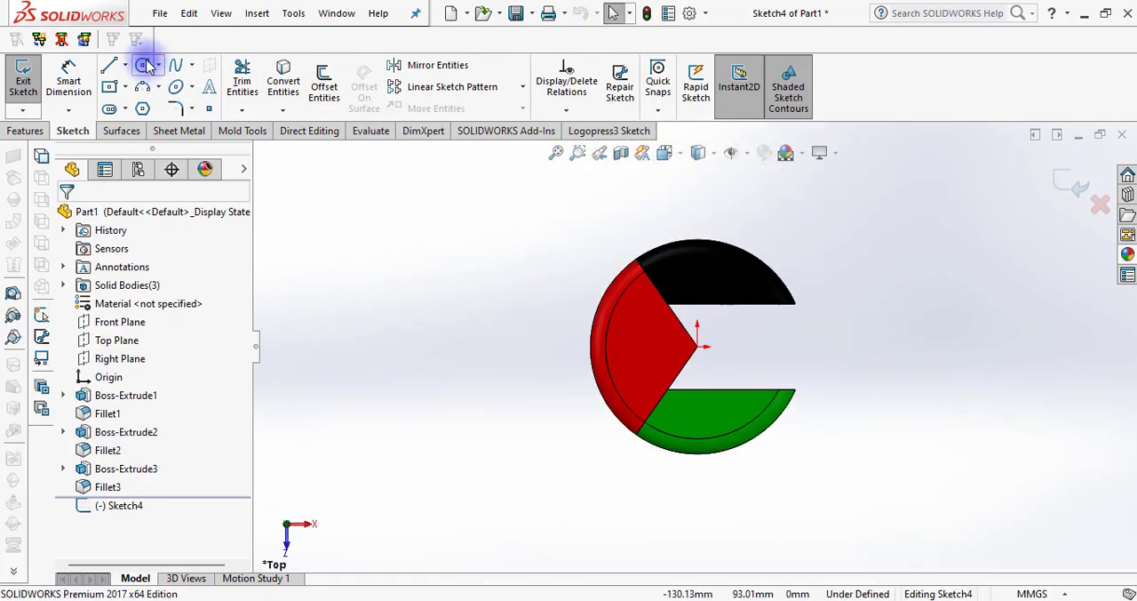
Sketch a circle centred on the origin over the three coloured pieces and set its radius to 50 mm
click(146, 66)
click(697, 345)
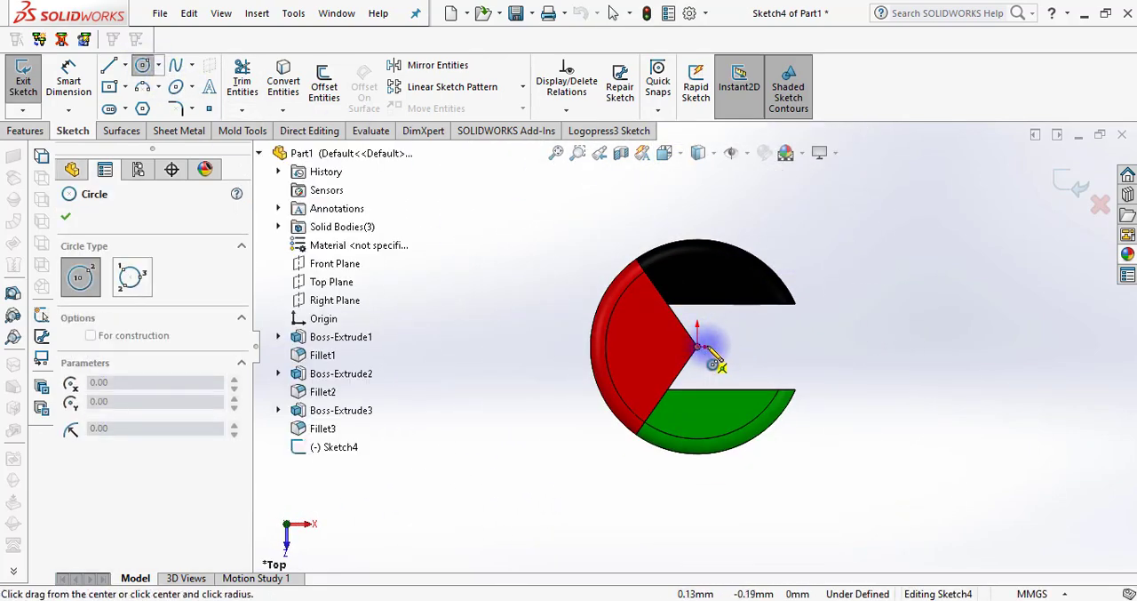
click(811, 342)
drag(246, 406, 254, 490)
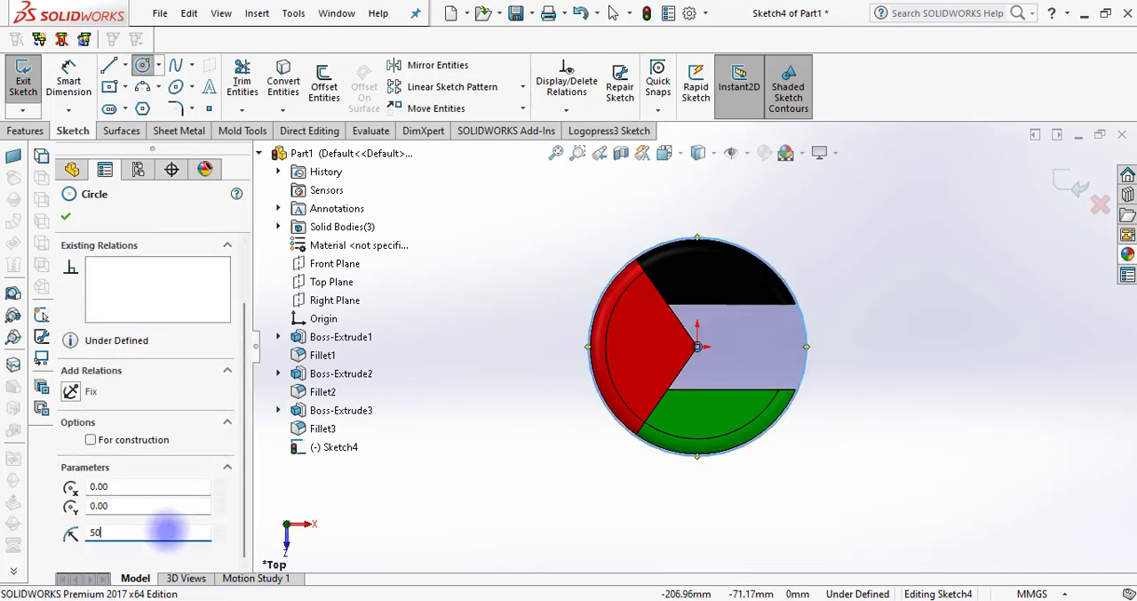
click(66, 216)
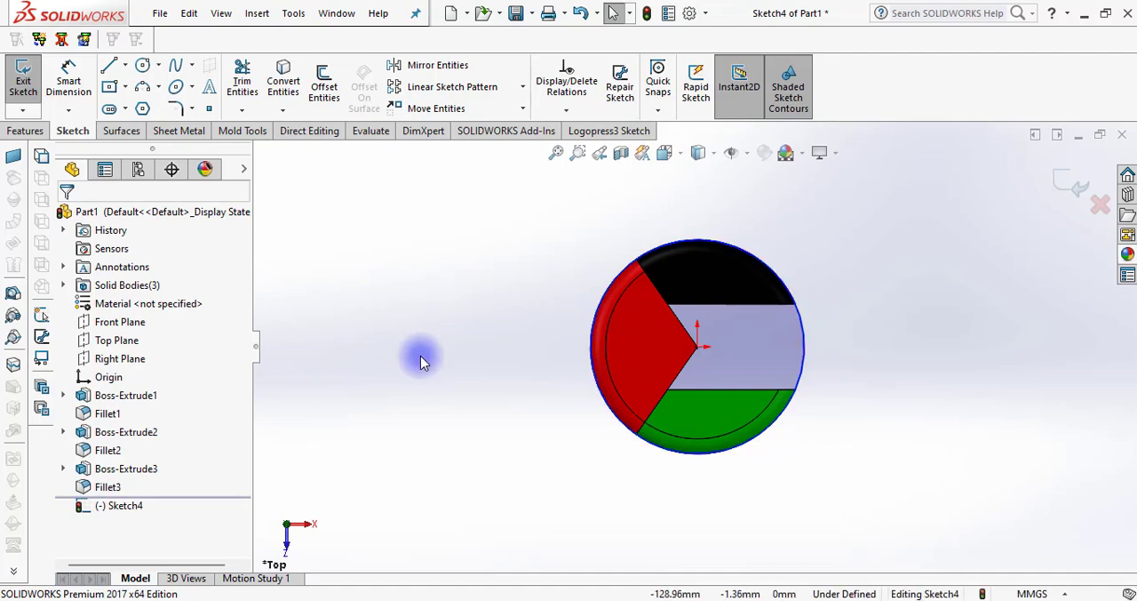
Convert the straight bottom edges of the black segment, the red sector and the green segment around the gap into the sketch
middle_drag(422, 361, 412, 315)
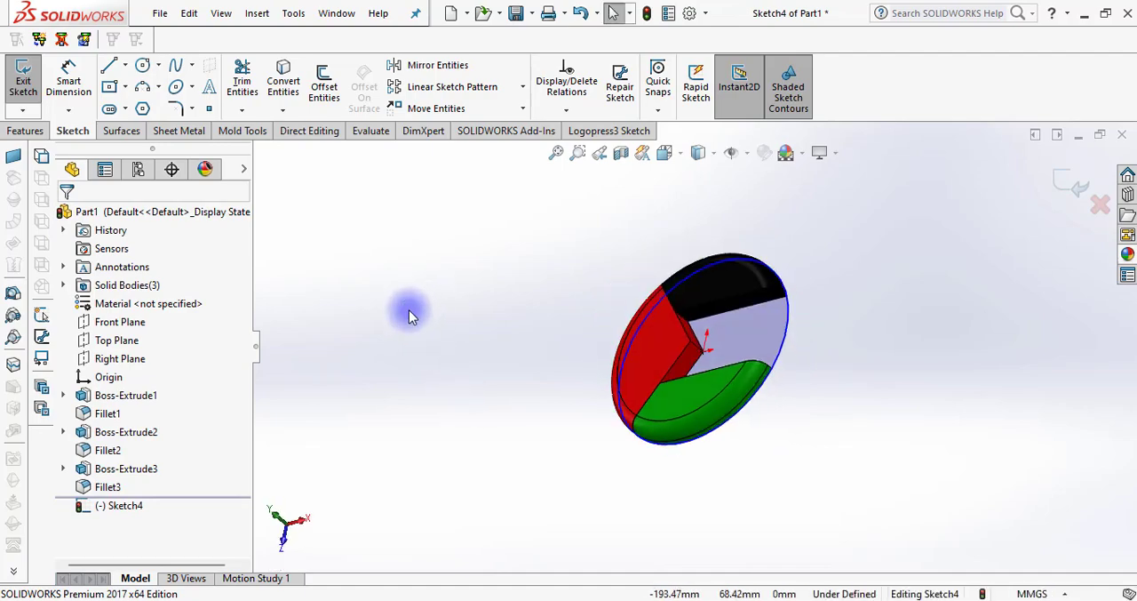
click(293, 86)
scroll(690, 284, down, 6)
click(678, 256)
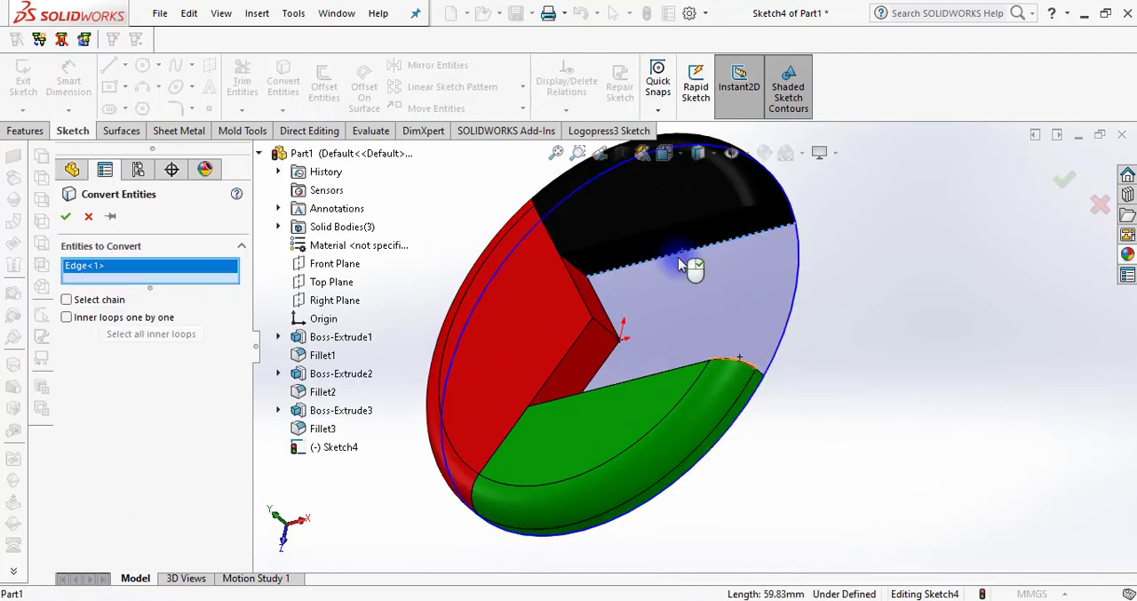
click(611, 325)
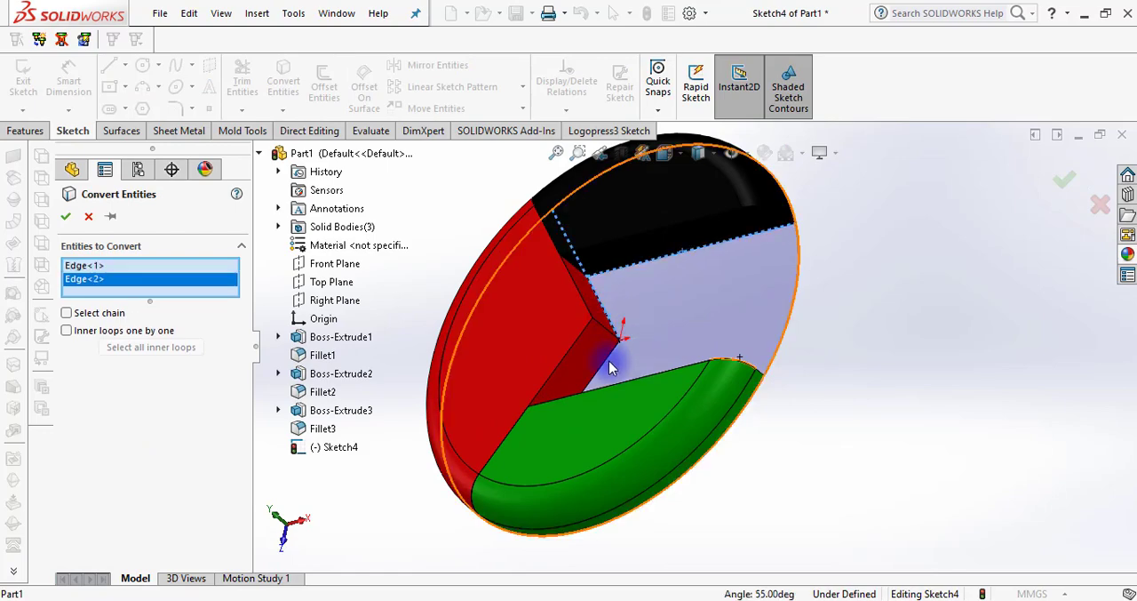
click(610, 366)
middle_drag(666, 375, 729, 331)
click(623, 468)
right_click(623, 468)
scroll(737, 373, up, 2)
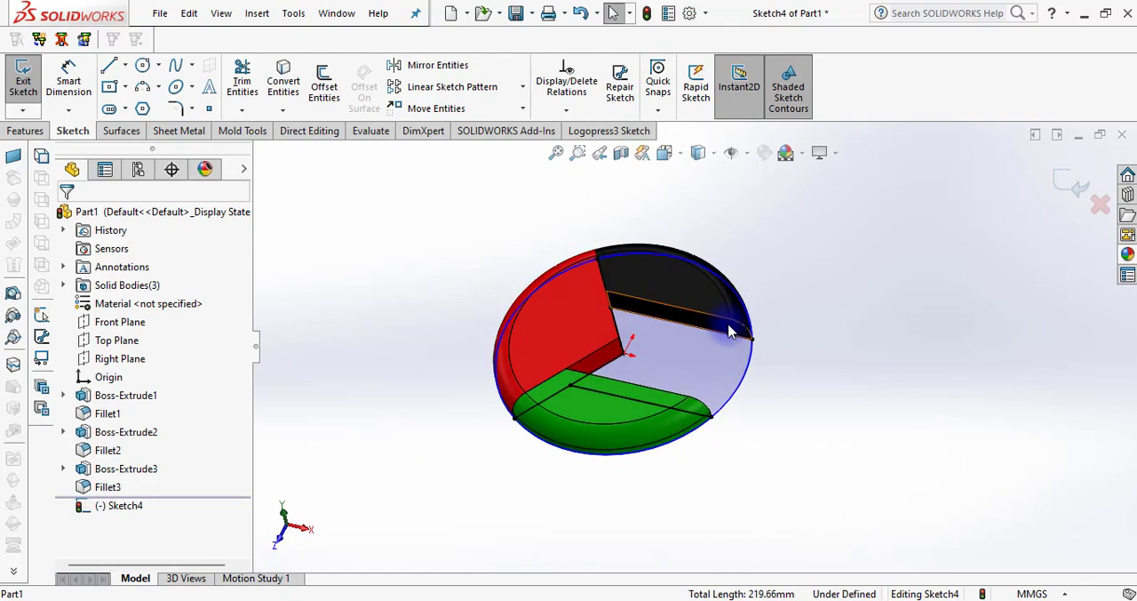
Show the model with hidden lines visible and trim the sketch circle to the arc closing the gap between the black and green segments
click(702, 153)
click(700, 245)
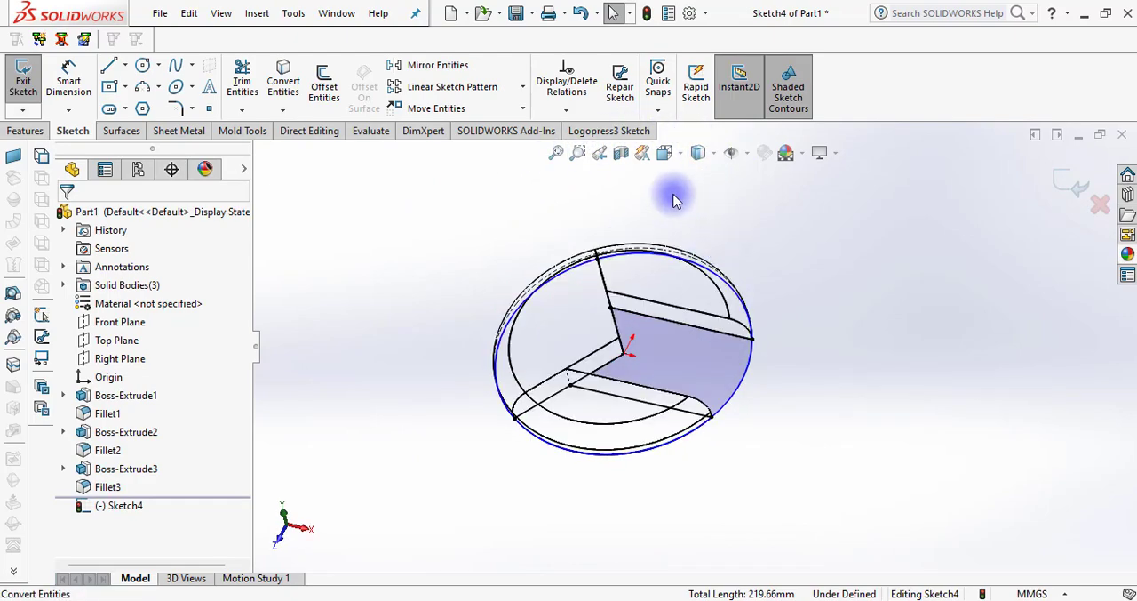
middle_drag(673, 193, 655, 213)
click(242, 80)
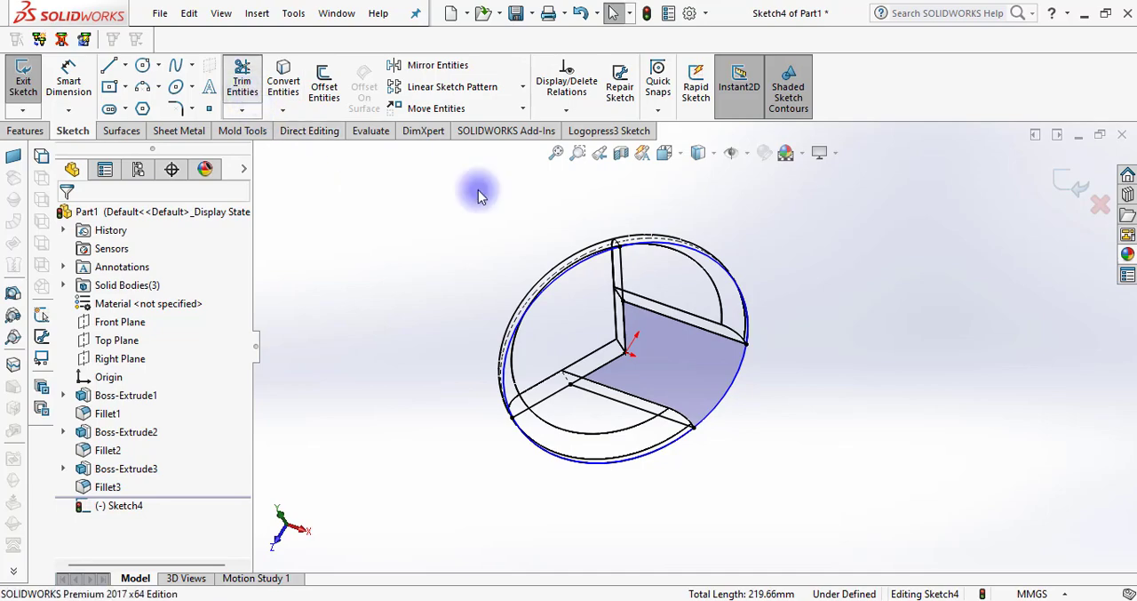
mouse_move(636, 280)
mouse_down()
mouse_move(602, 300)
mouse_move(543, 375)
mouse_move(621, 500)
mouse_move(665, 483)
mouse_up()
middle_drag(665, 483, 685, 465)
click(65, 219)
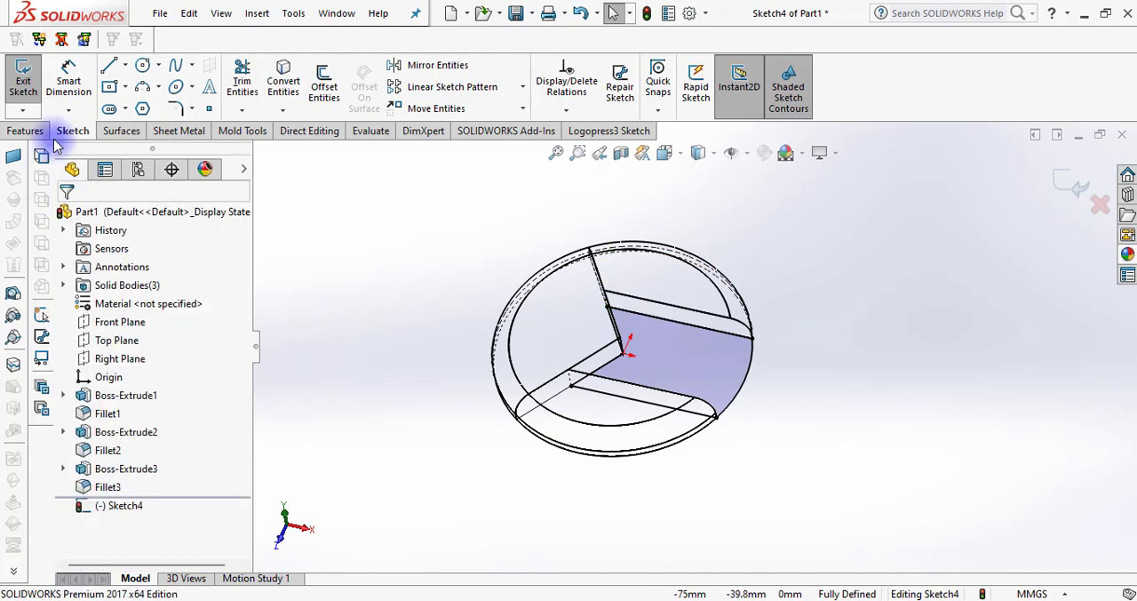
Extrude the gap profile 10 mm as a separate body without merging, and return the display to shaded with edges
click(24, 130)
click(248, 230)
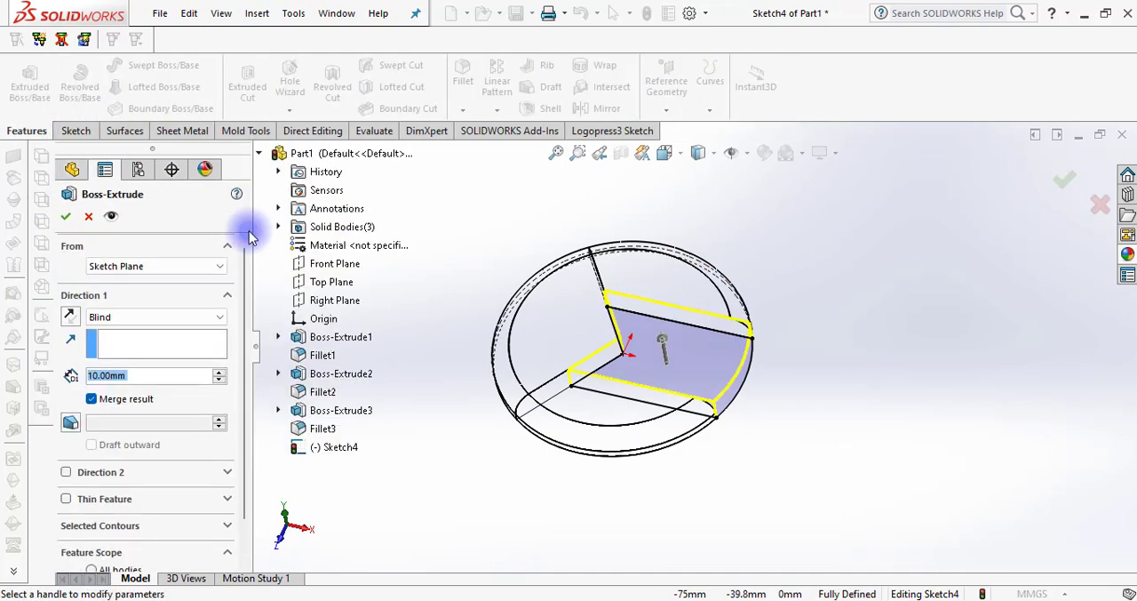
double_click(111, 378)
click(92, 399)
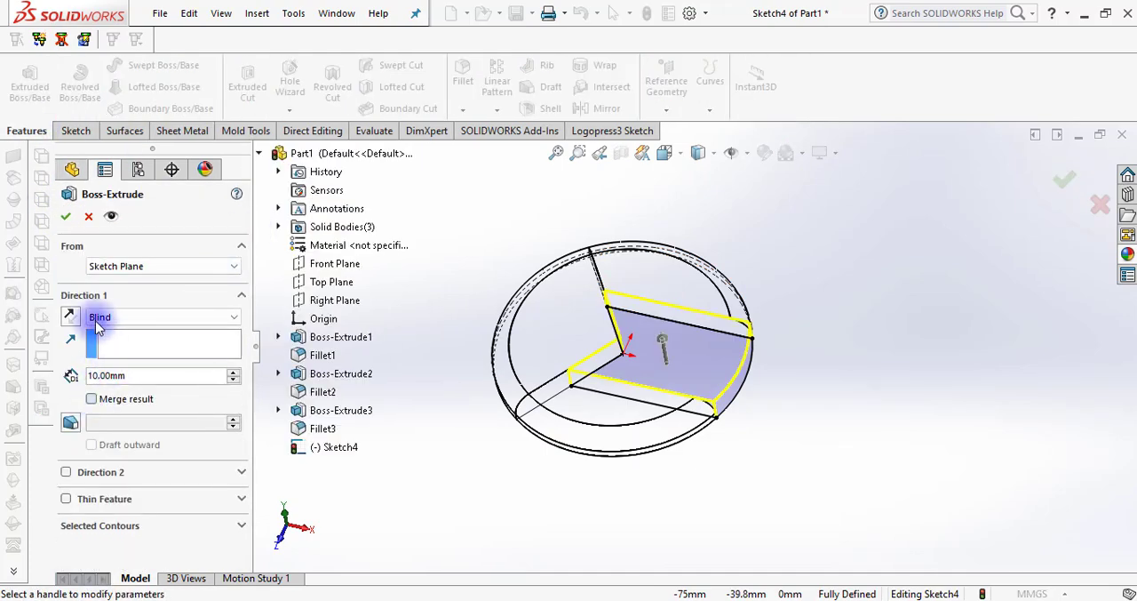
click(64, 216)
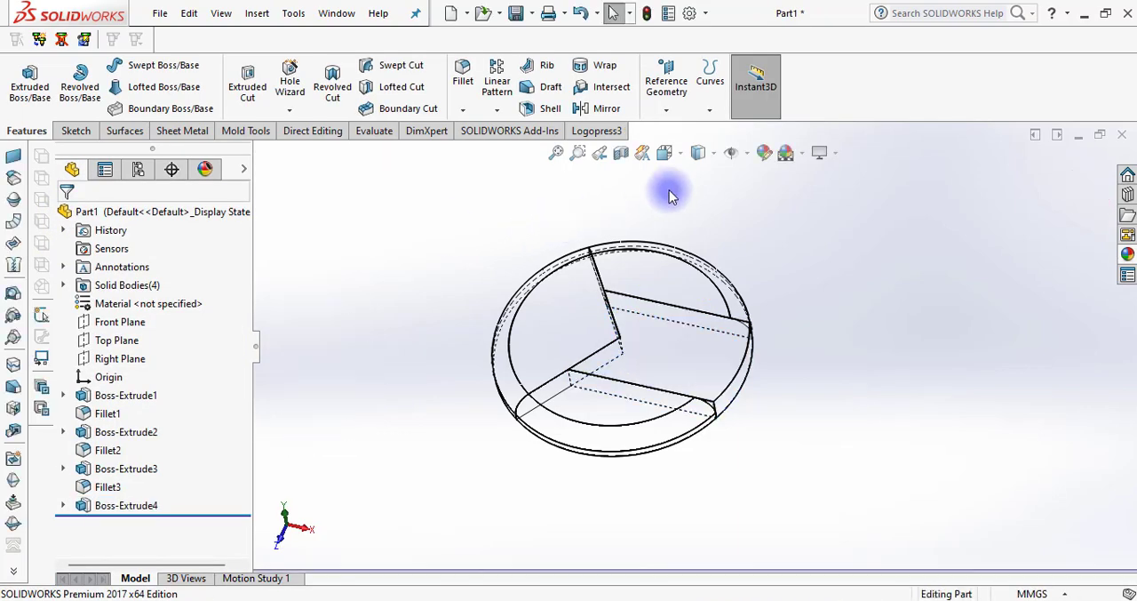
mouse_move(698, 156)
click(699, 181)
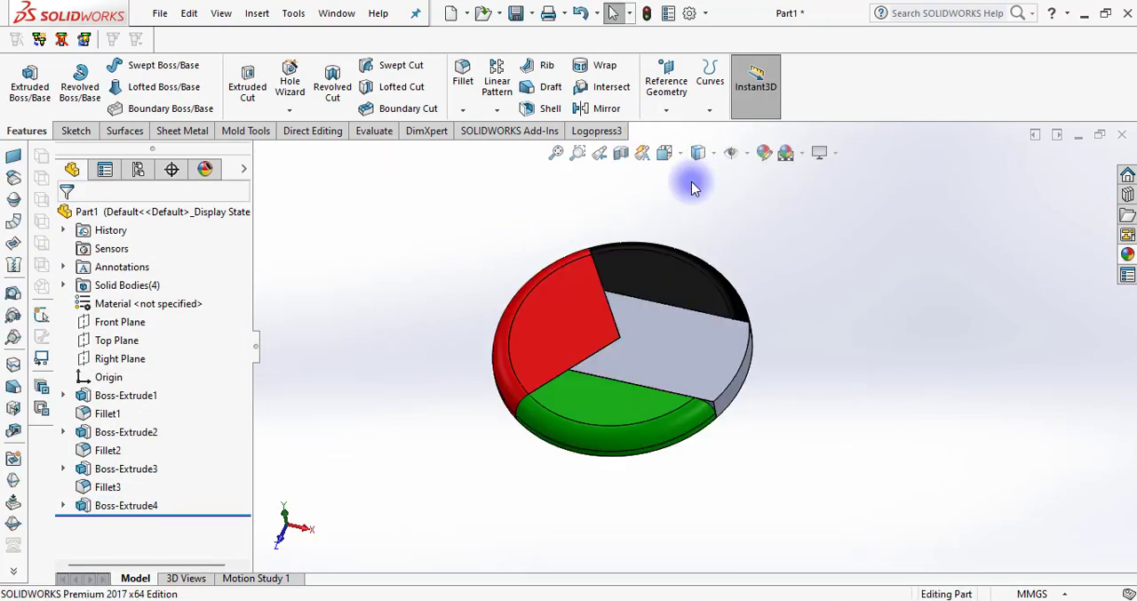
Fillet the outer curved top edge of the new grey middle band with a 7 mm radius
click(462, 79)
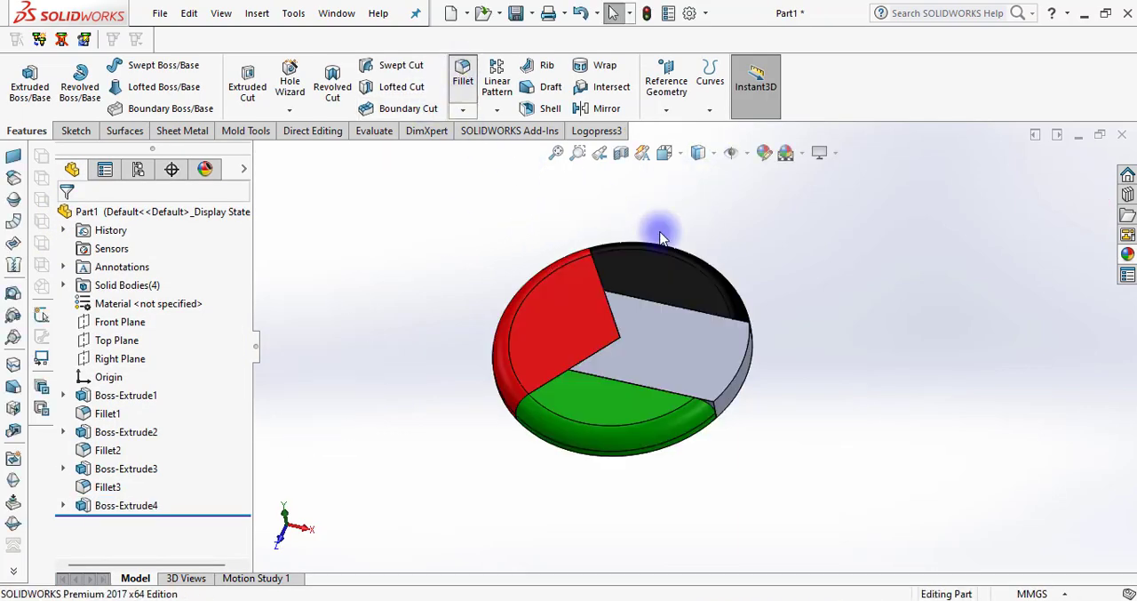
click(734, 391)
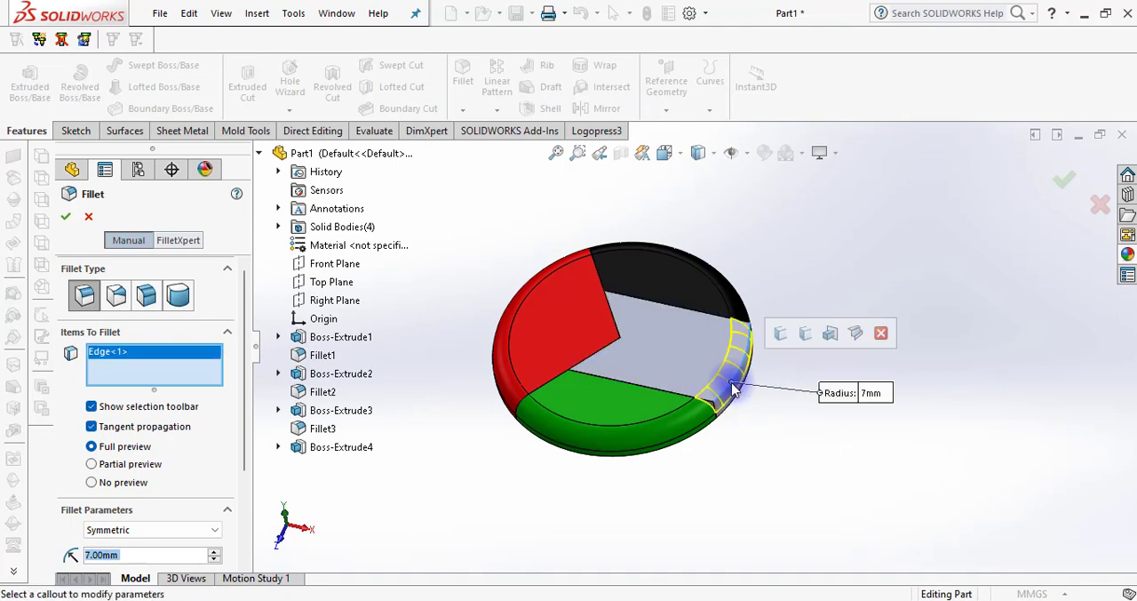
key(Return)
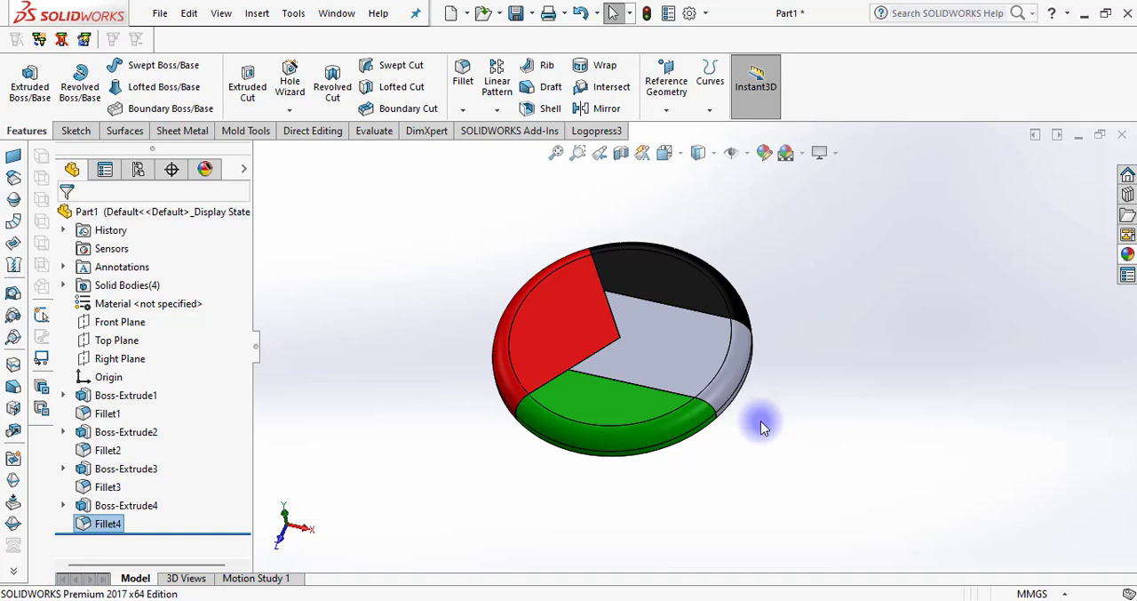
Apply white from the standard swatches to the whole body of the grey middle band
click(722, 384)
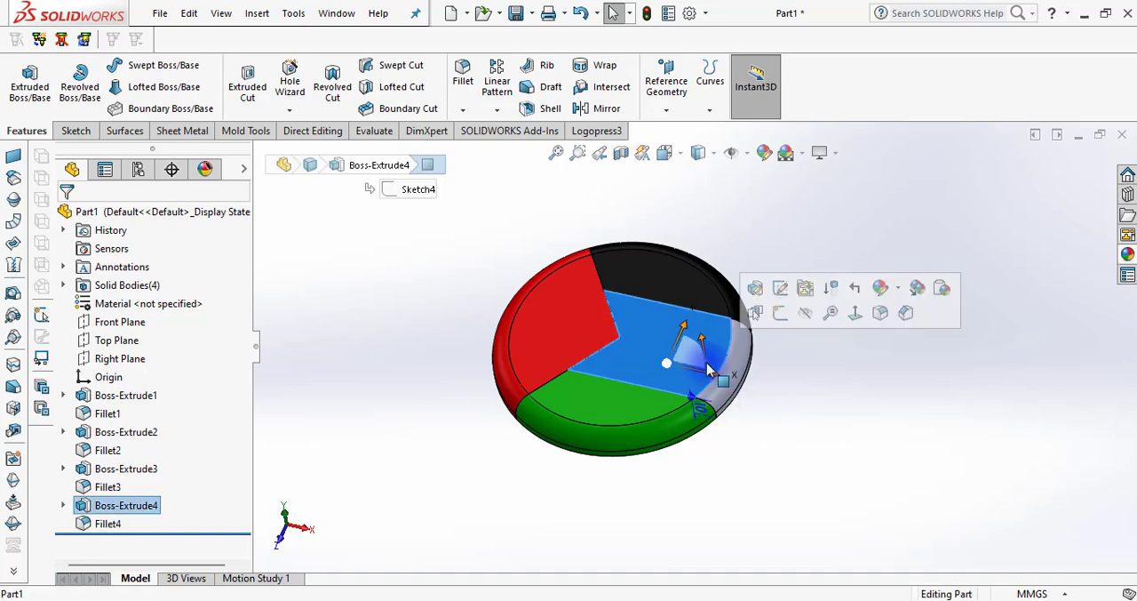
click(899, 292)
click(920, 365)
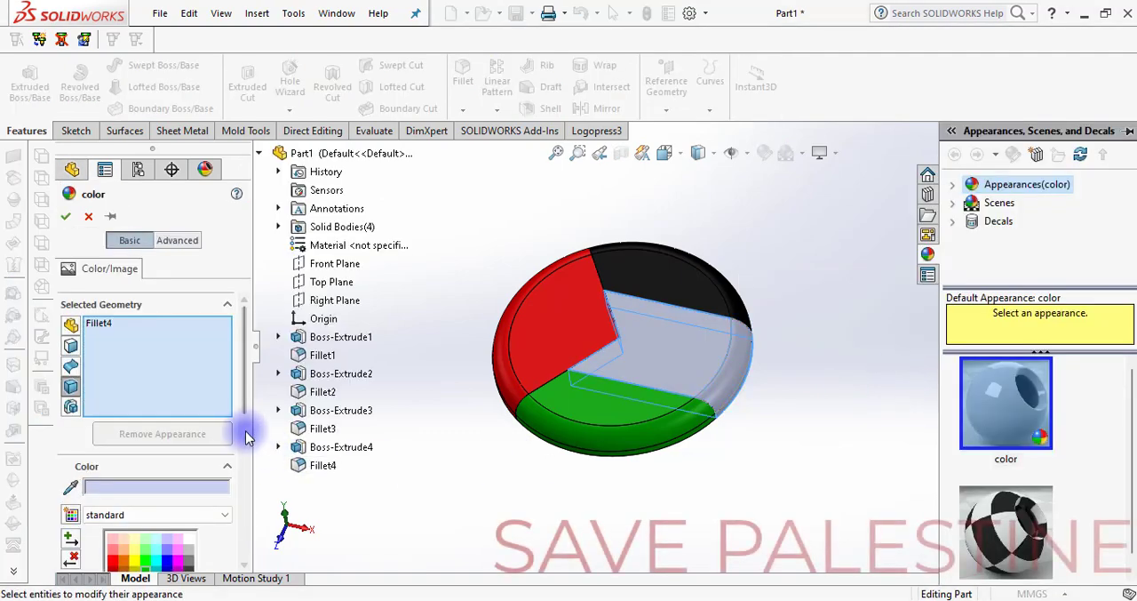
click(64, 215)
middle_drag(756, 322, 790, 468)
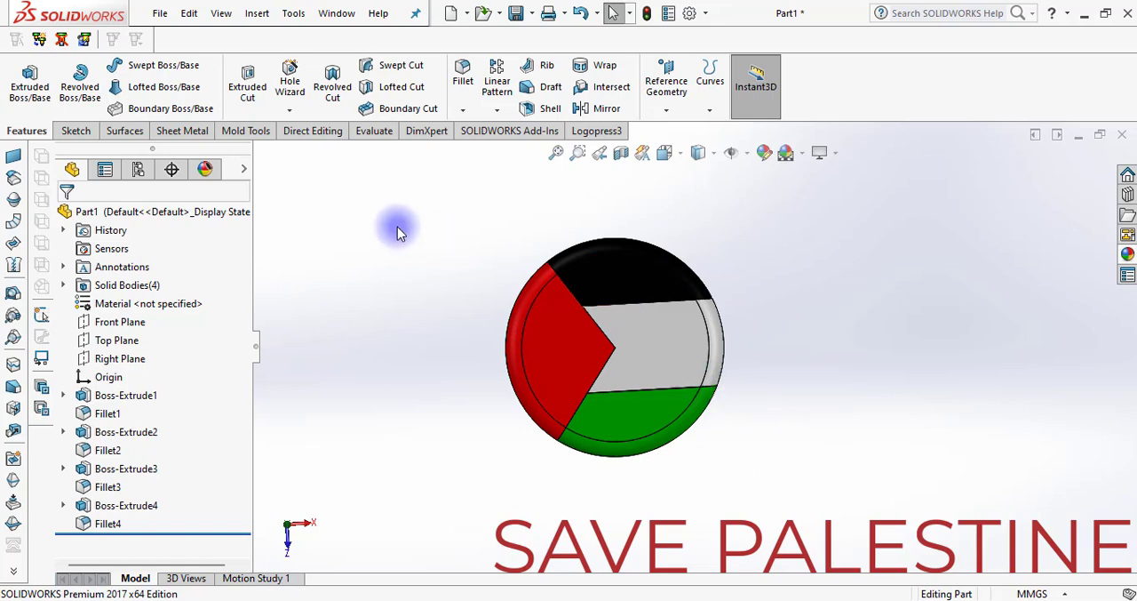
Add the Render Tools command set to the CommandManager and bring up its commands
middle_drag(398, 229, 457, 232)
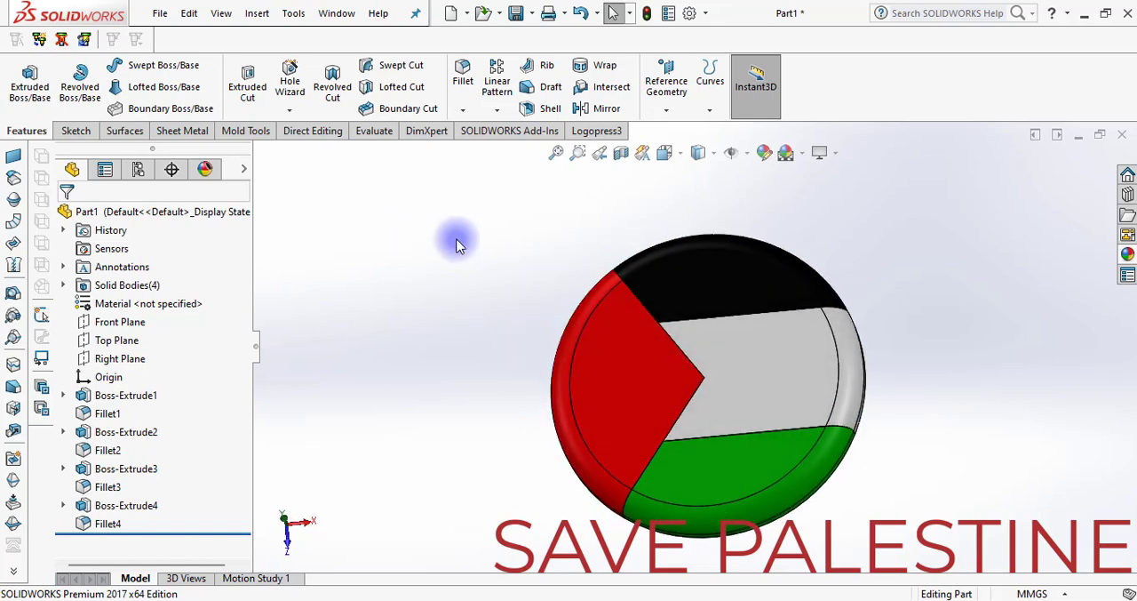
right_click(555, 140)
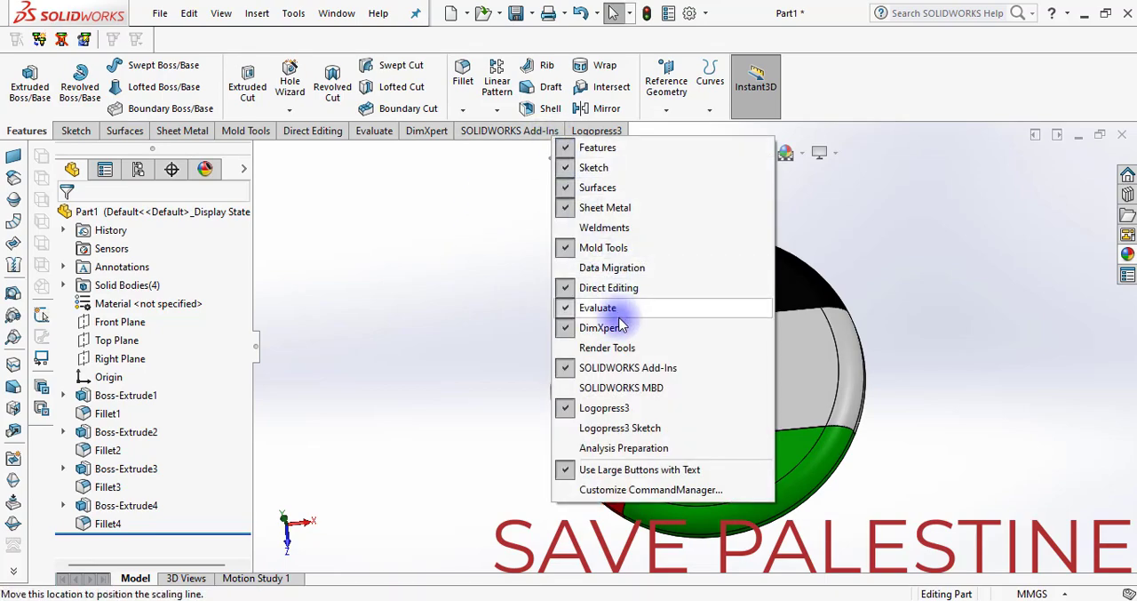
click(653, 347)
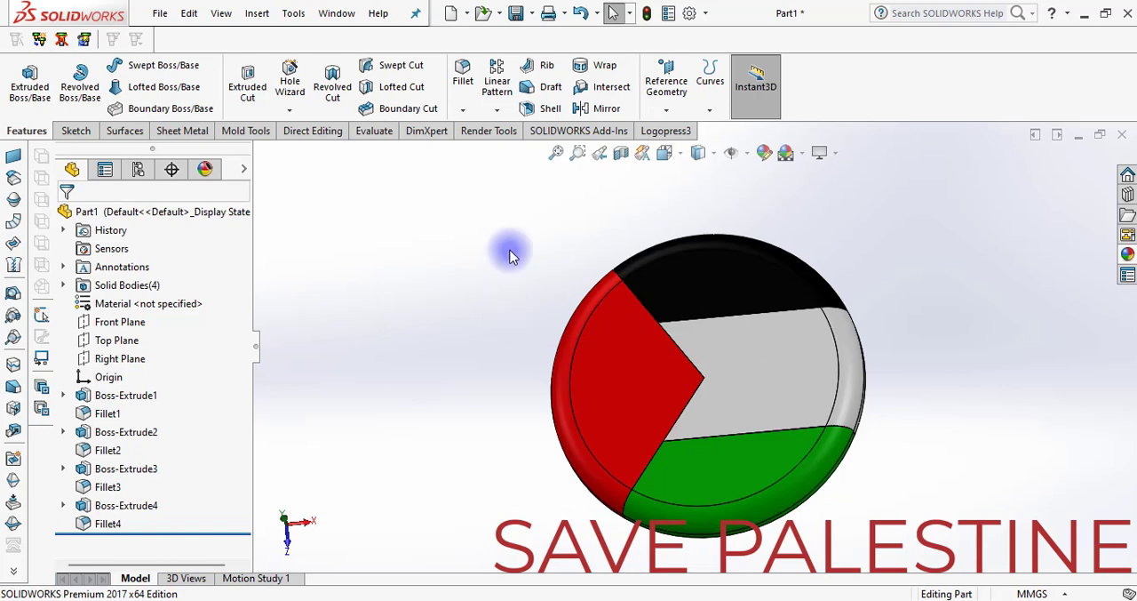
click(493, 131)
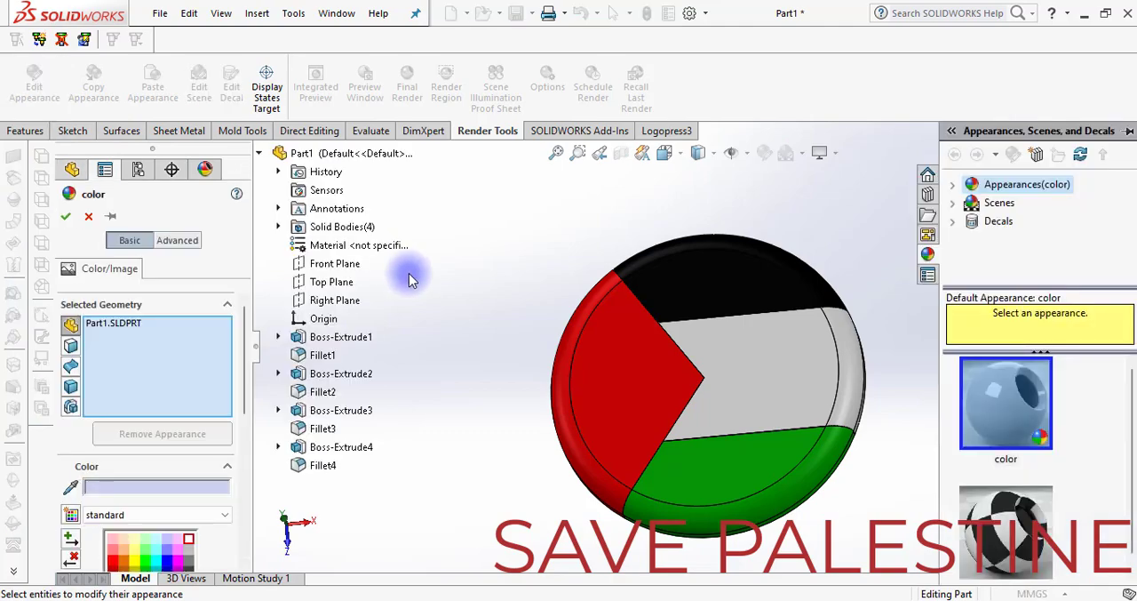
Examine the whole part's color appearance settings, including its RGB values and display state options, and close them
scroll(644, 454, up, 1)
scroll(879, 378, down, 1)
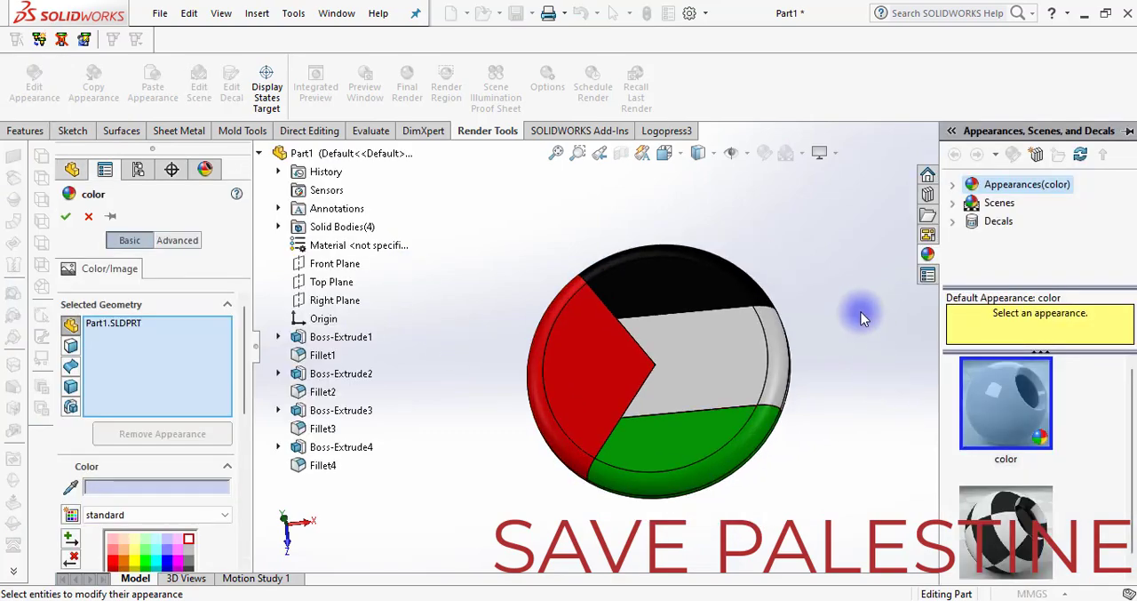
drag(247, 325, 260, 486)
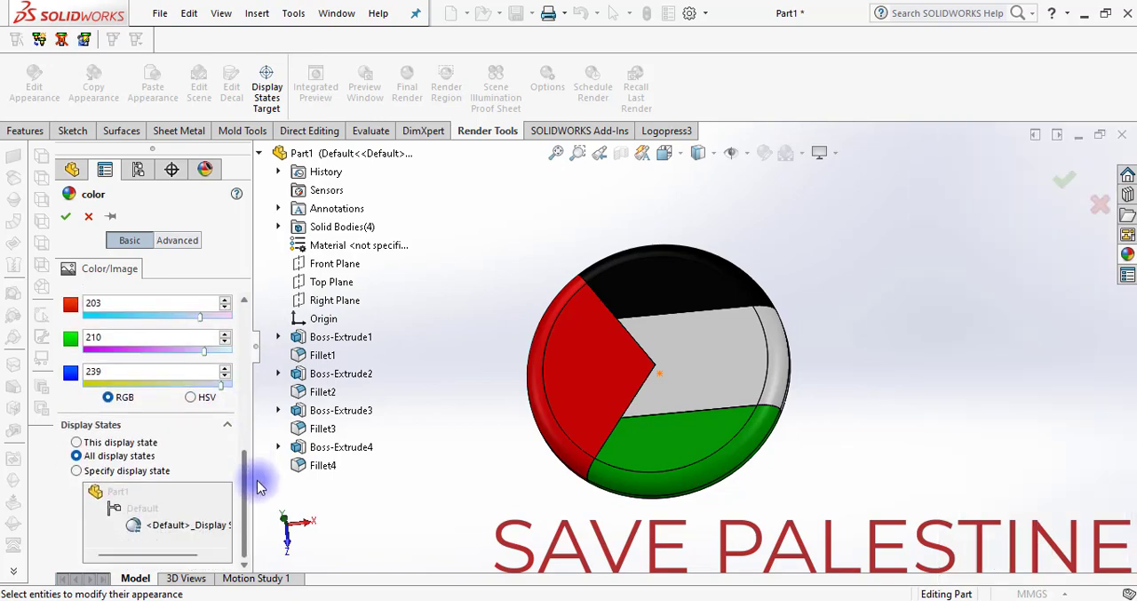
click(68, 217)
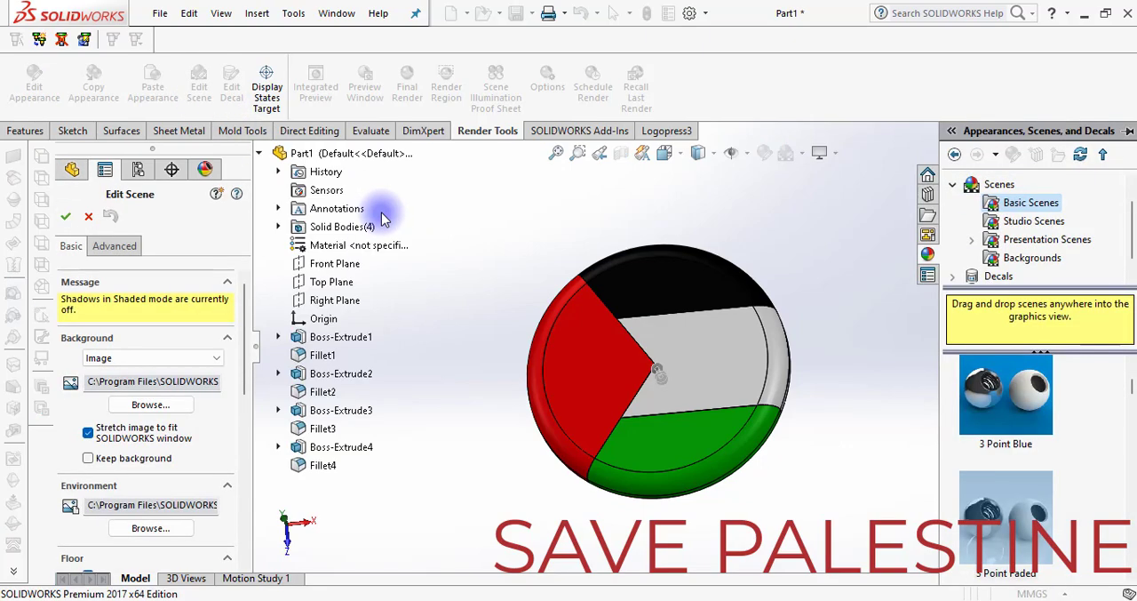
Try the 3 Point Faded and 3 Point Green basic scenes as the background, ending on 3 Point Faded
double_click(1018, 512)
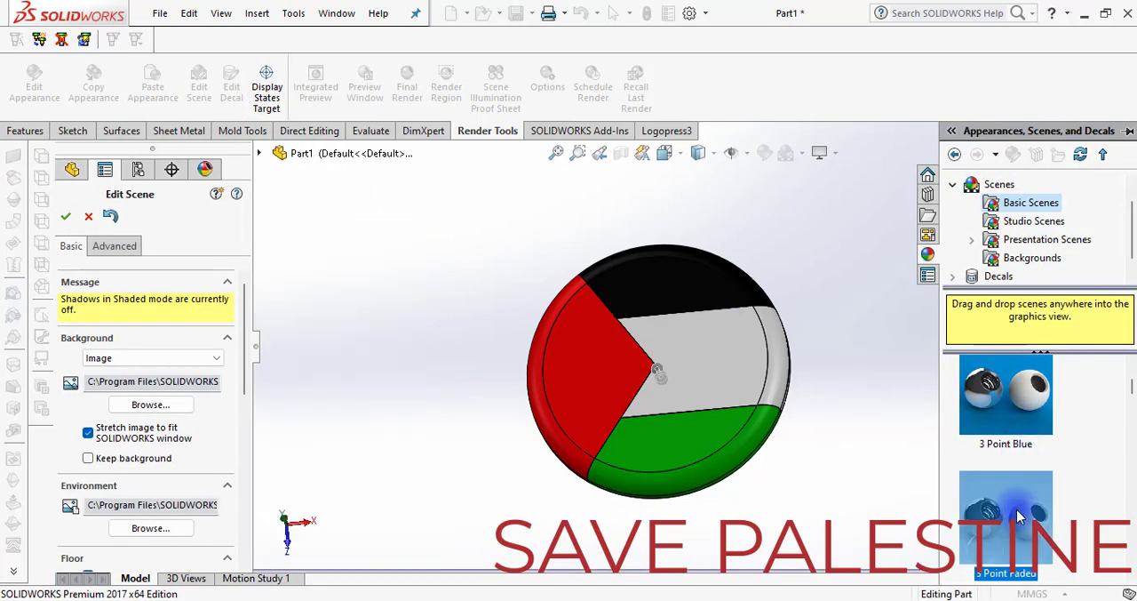
scroll(1031, 450, down, 1)
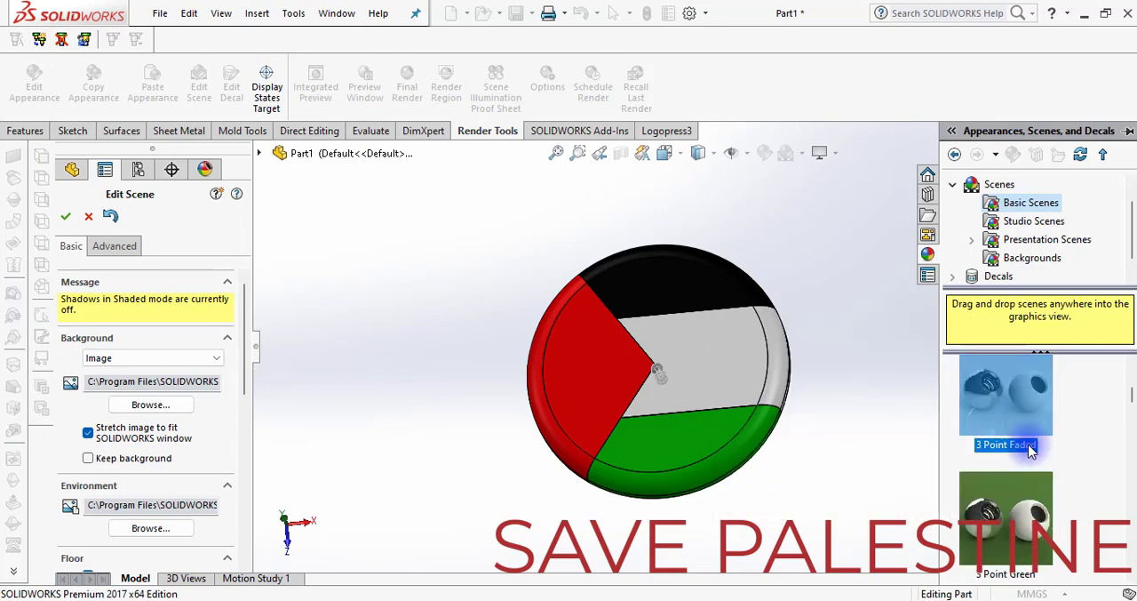
double_click(1026, 501)
scroll(1013, 480, down, 1)
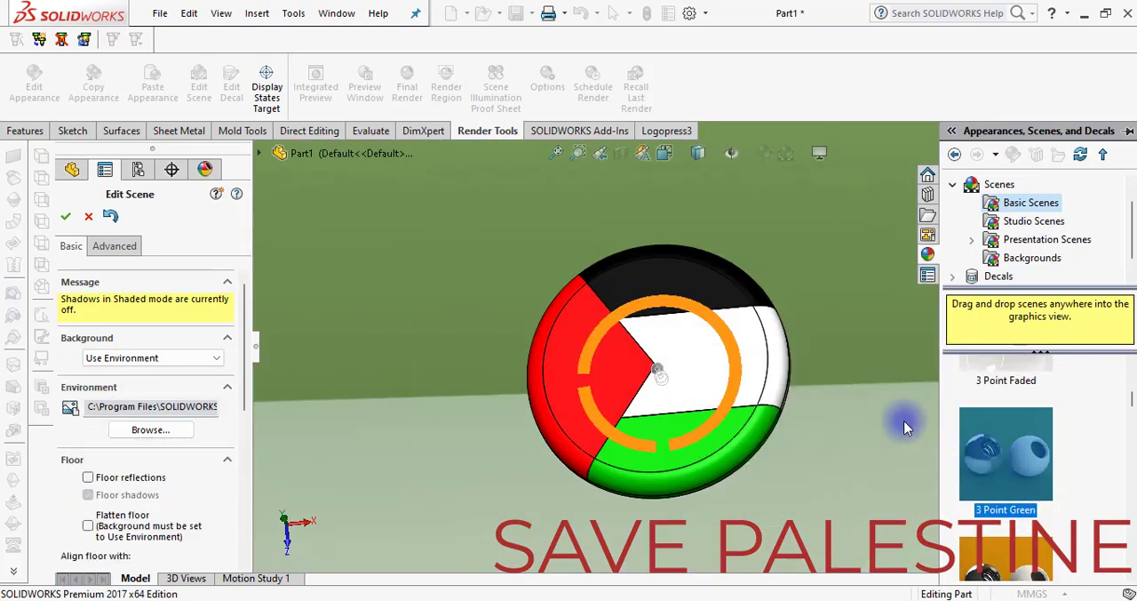
scroll(904, 423, up, 5)
scroll(851, 388, down, 3)
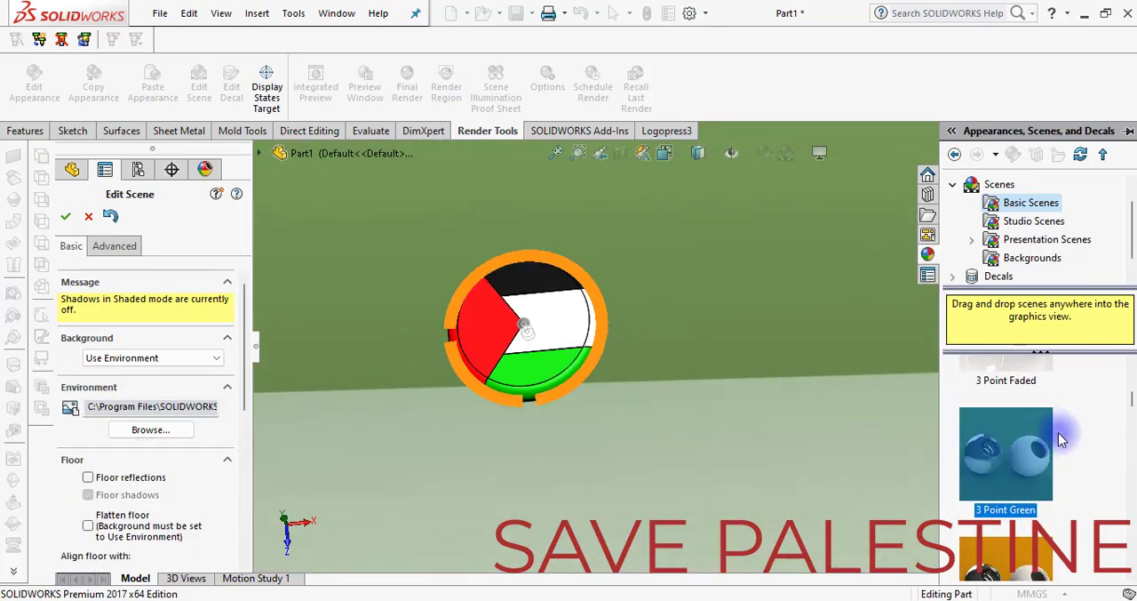
scroll(1059, 432, up, 1)
double_click(1017, 444)
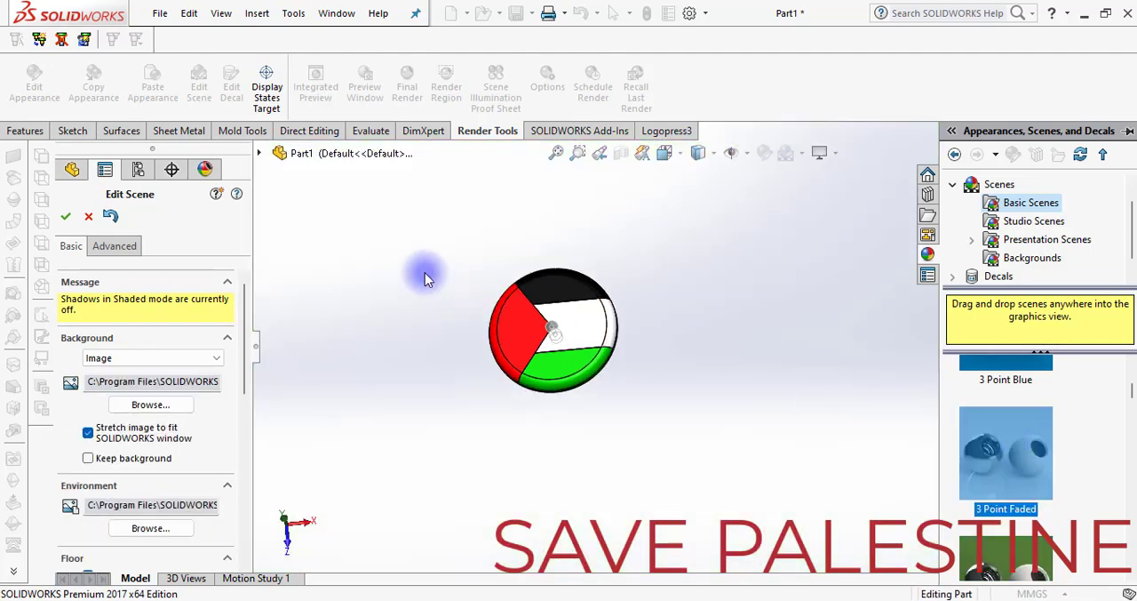
scroll(425, 278, down, 4)
scroll(1002, 412, up, 1)
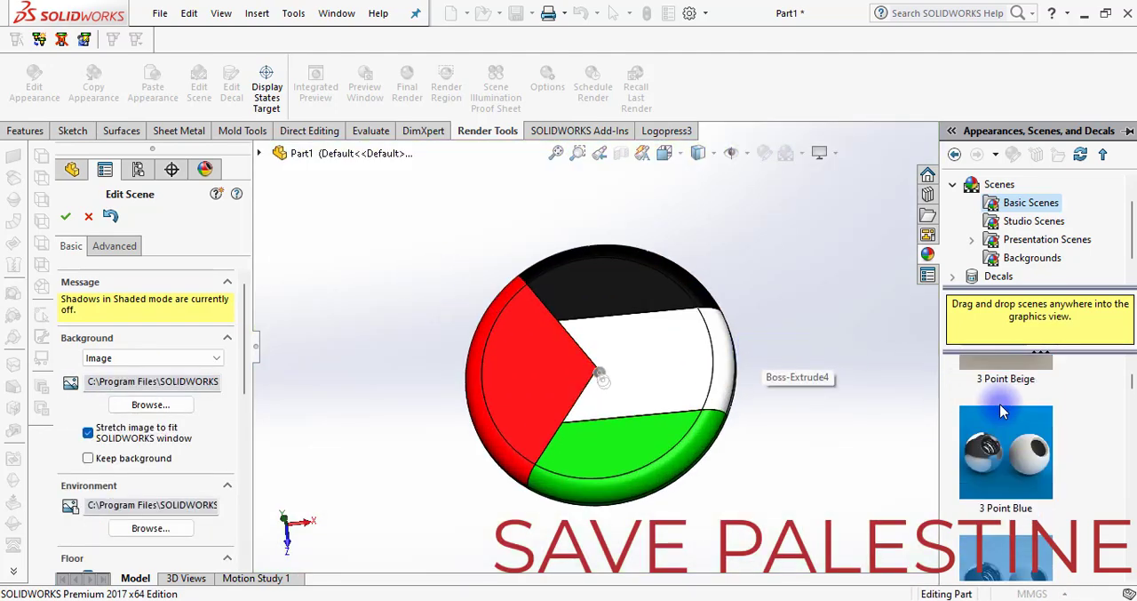
Apply the 3 Point Beige basic scene to the part and accept it
scroll(1001, 411, up, 1)
double_click(996, 404)
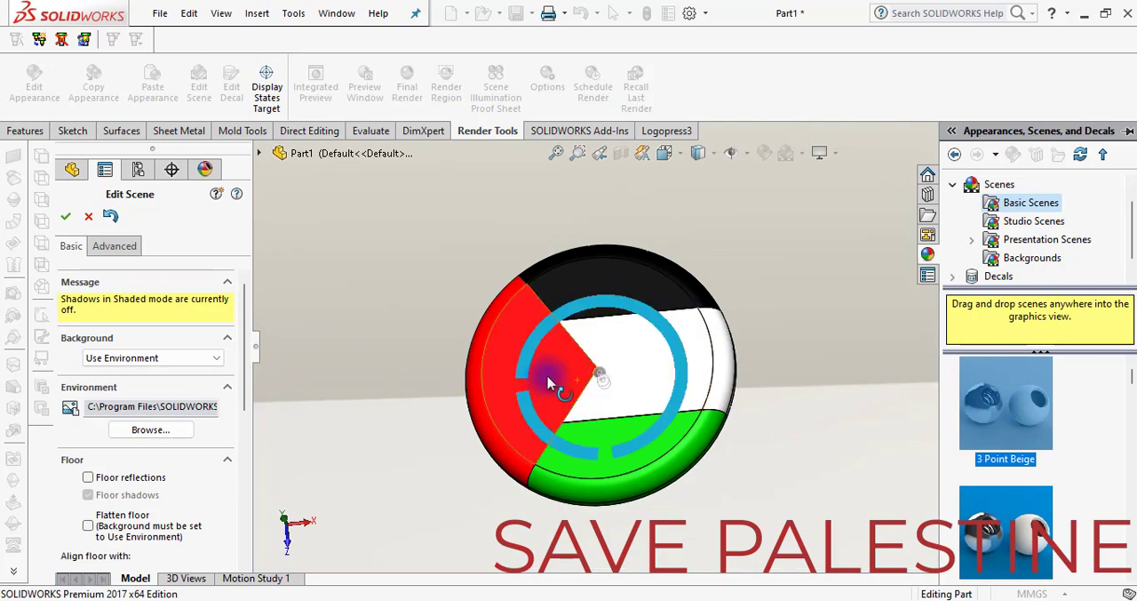
middle_drag(577, 375, 699, 492)
click(67, 217)
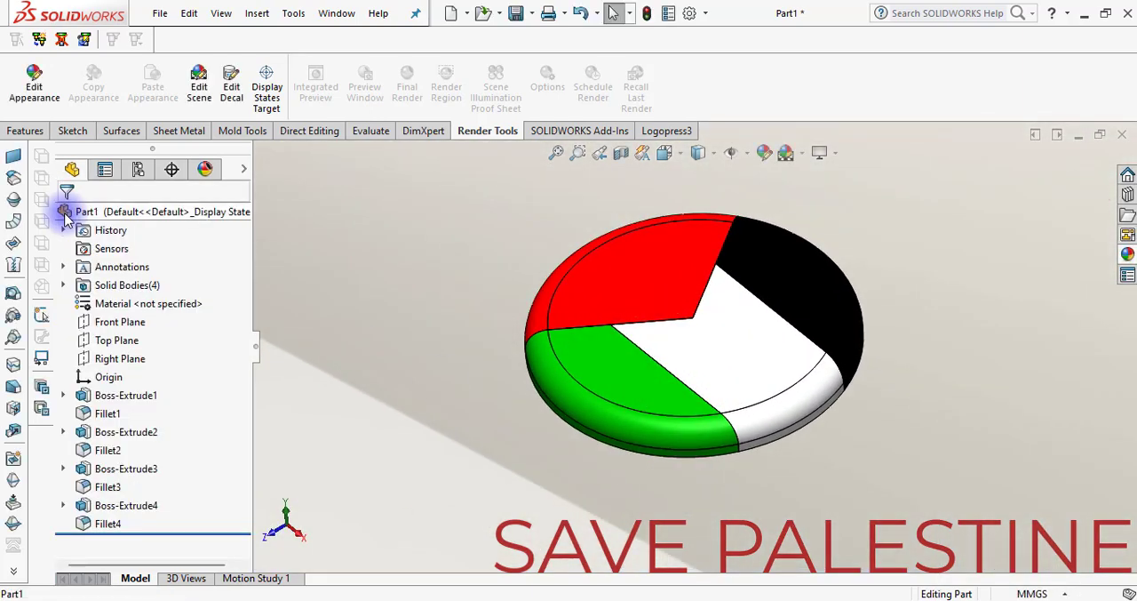
Review the scene's advanced floor size and environment rotation settings, and inspect the disc against the background
click(199, 87)
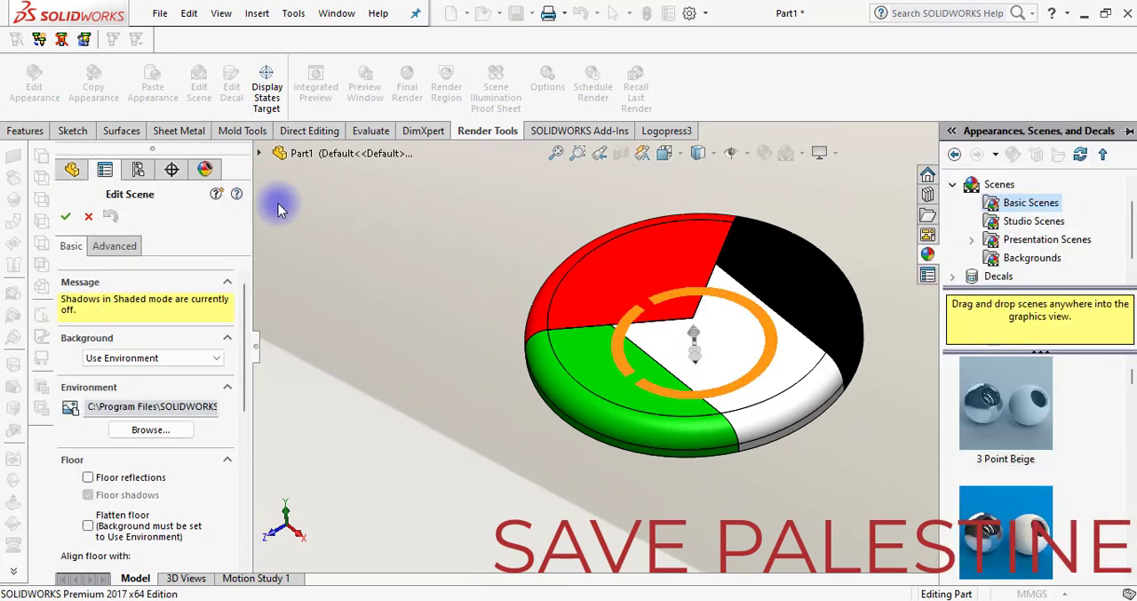
click(116, 246)
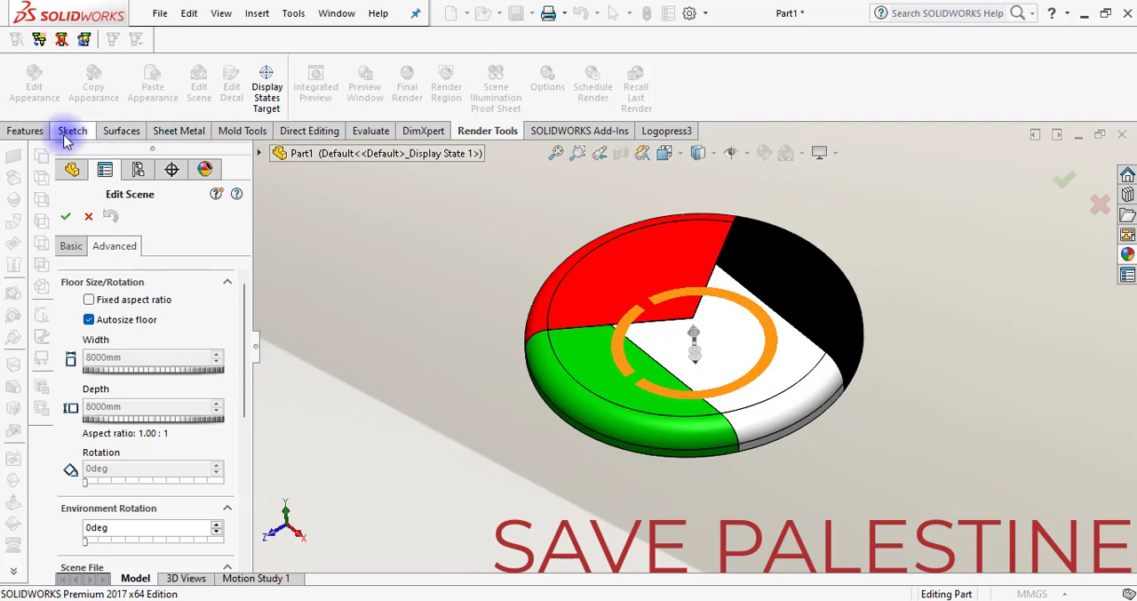
click(1071, 182)
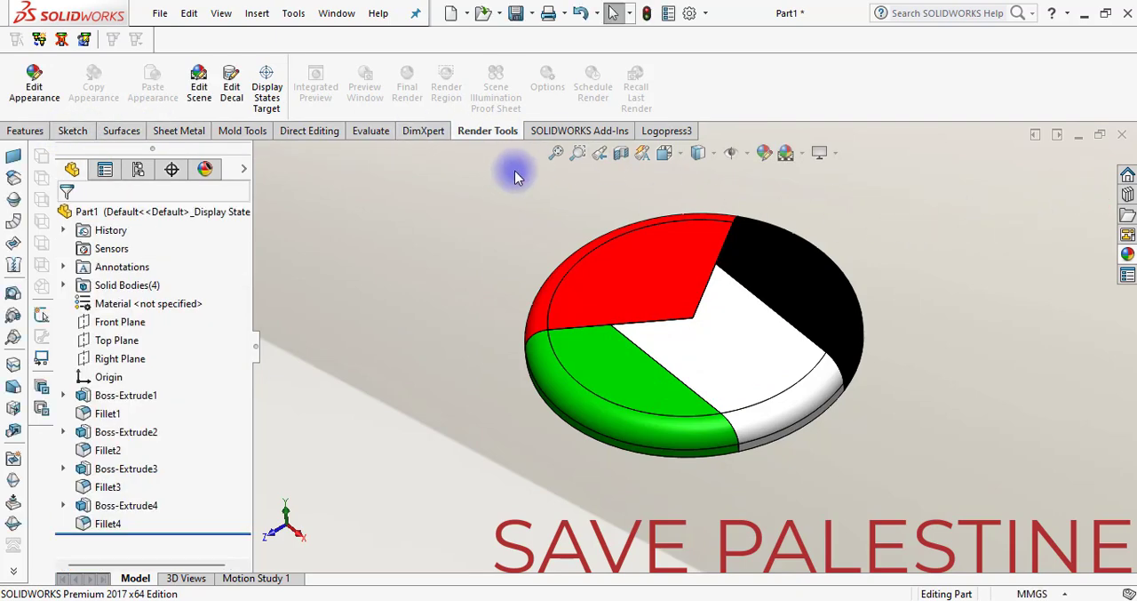
middle_drag(495, 204, 551, 484)
scroll(547, 490, down, 5)
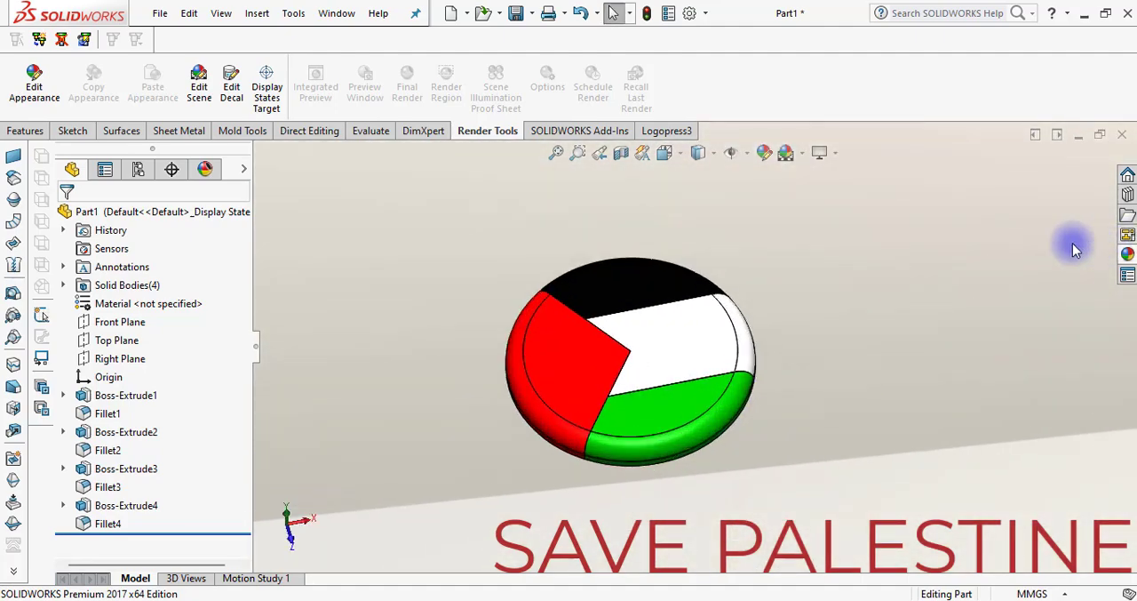
Try to apply the Misty Blue Slate studio scene to the part while its appearance is being edited, and accept the settings
click(34, 84)
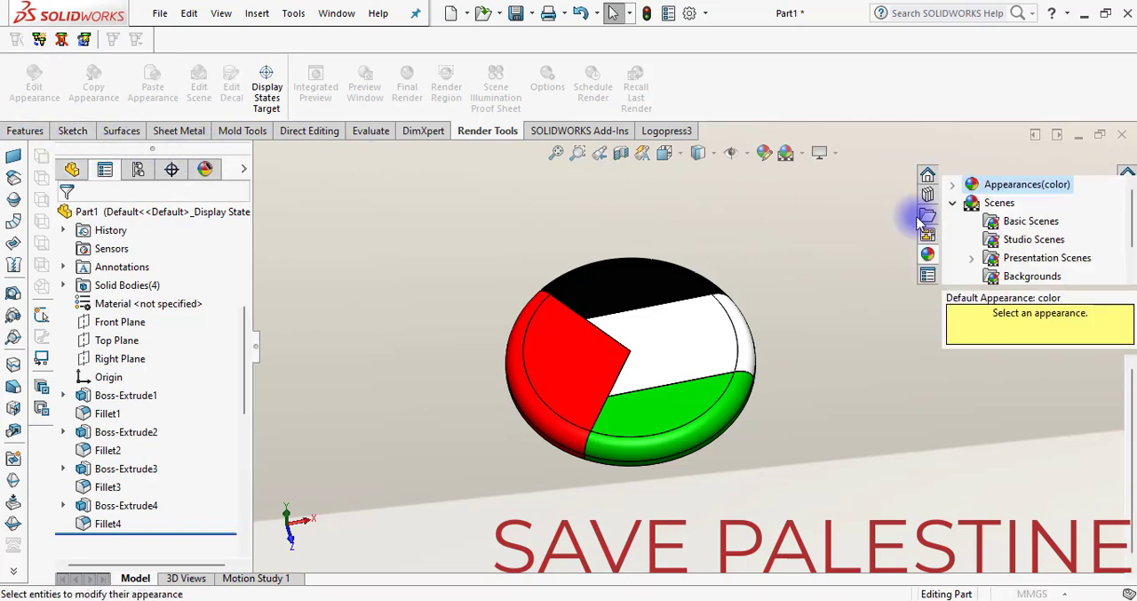
scroll(1088, 455, down, 1)
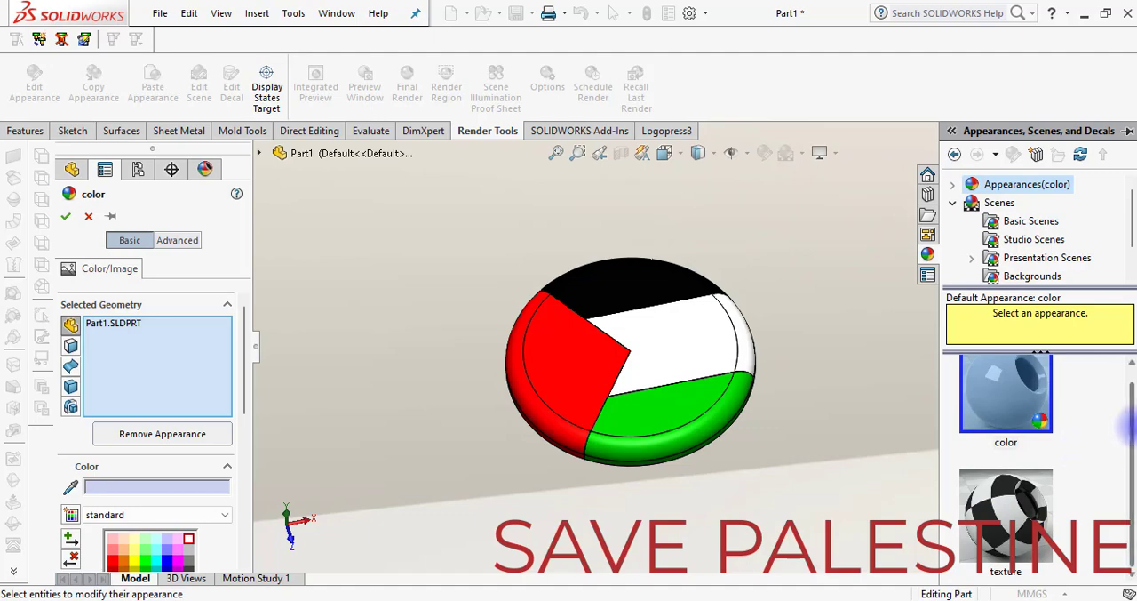
scroll(1120, 394, up, 1)
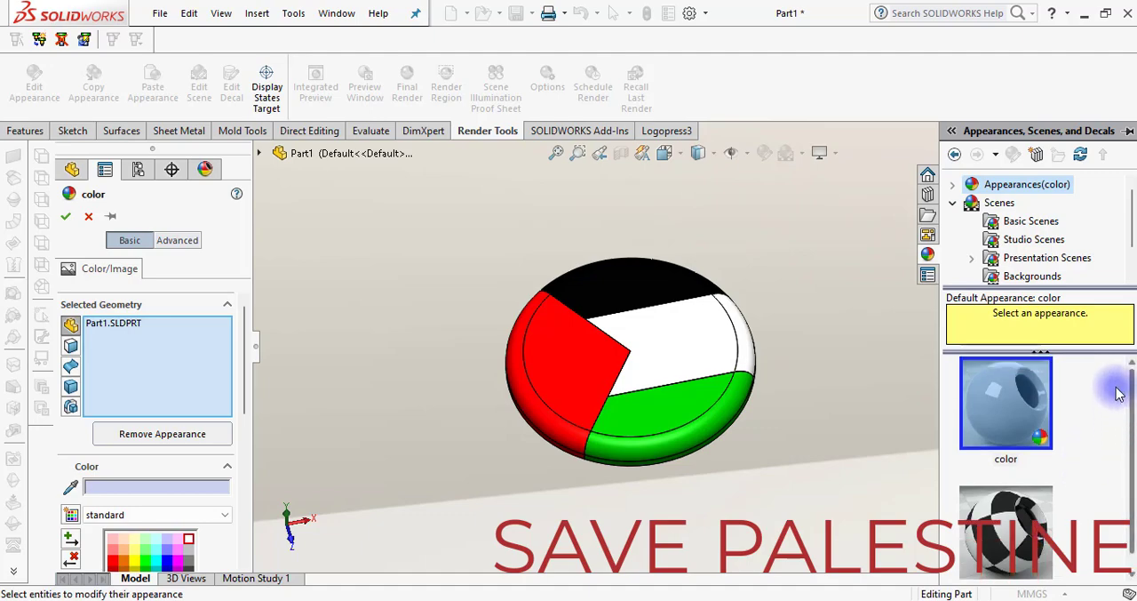
click(1024, 242)
scroll(1049, 418, down, 3)
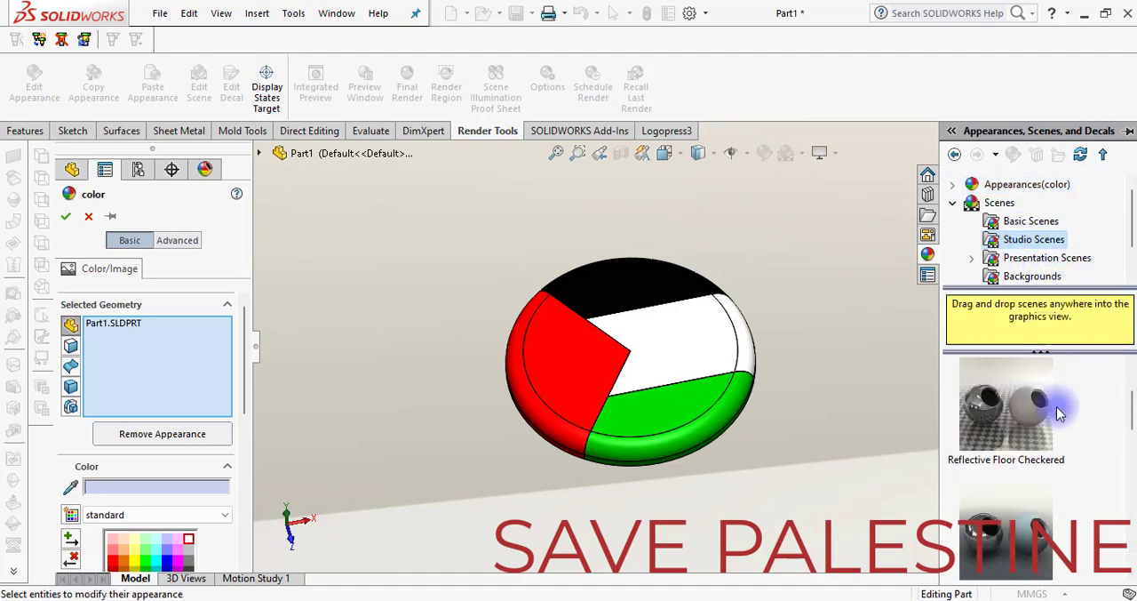
mouse_move(1058, 456)
scroll(1057, 457, down, 1)
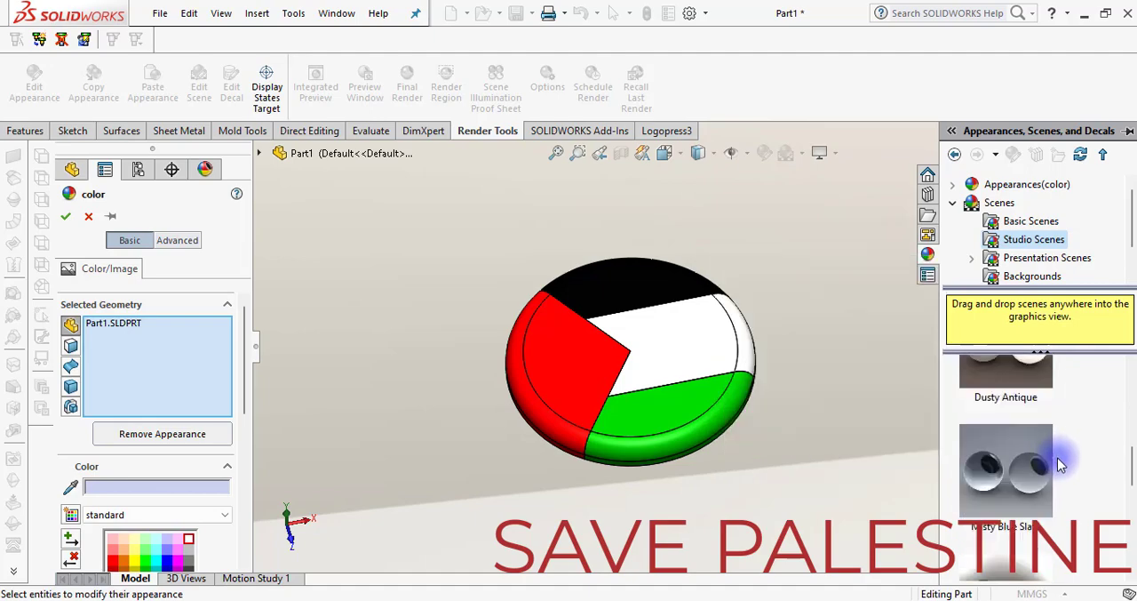
click(1020, 483)
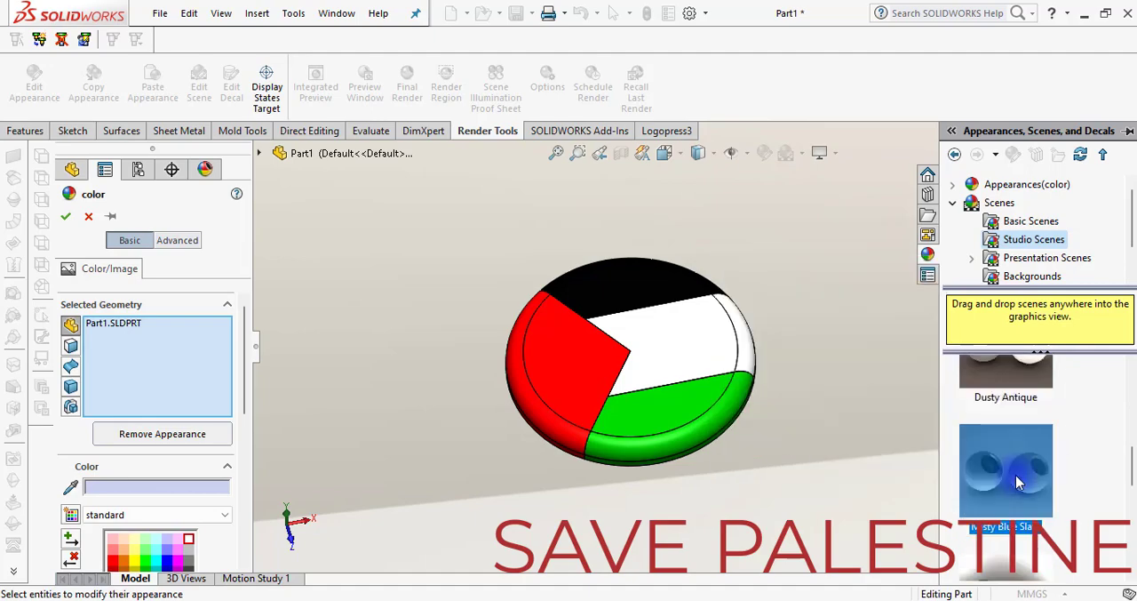
drag(1020, 483, 651, 399)
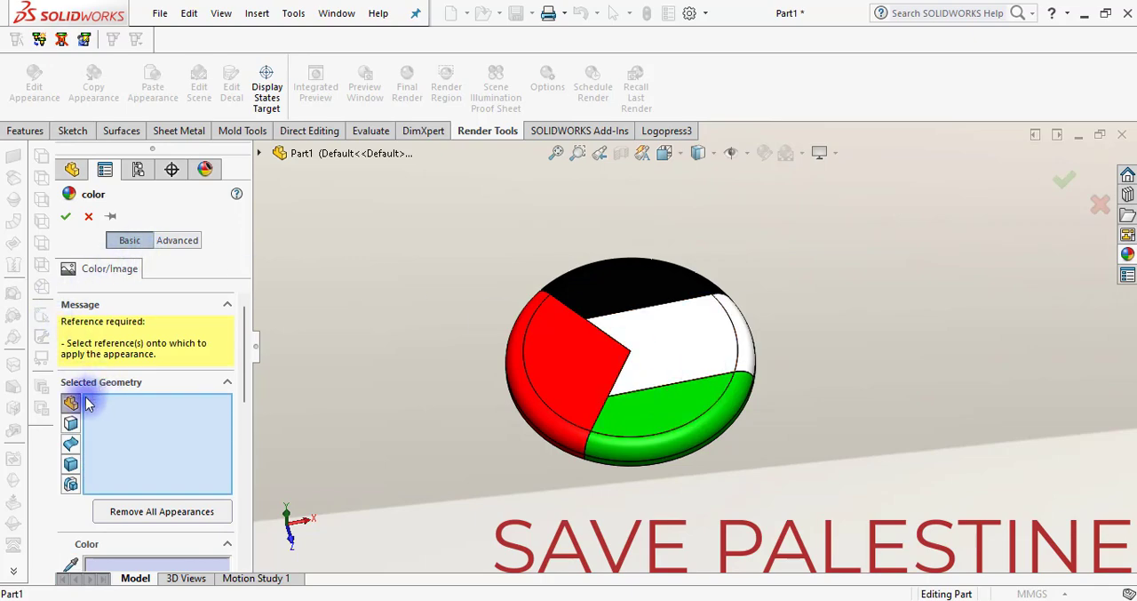
click(65, 218)
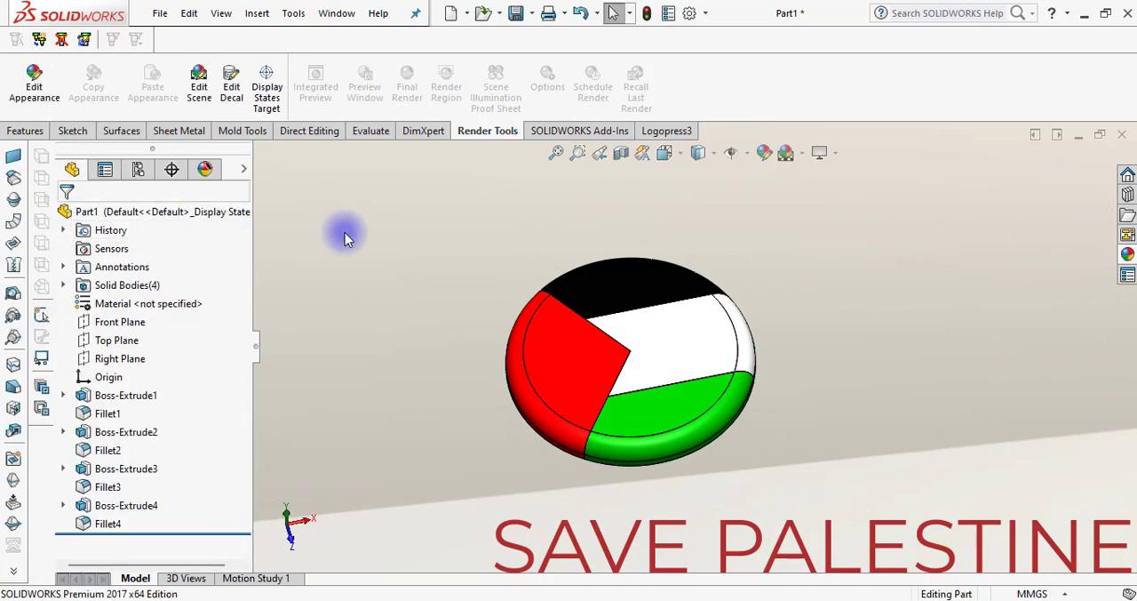
Set the view to Top and start a new circle sketch on the Top Plane
click(672, 157)
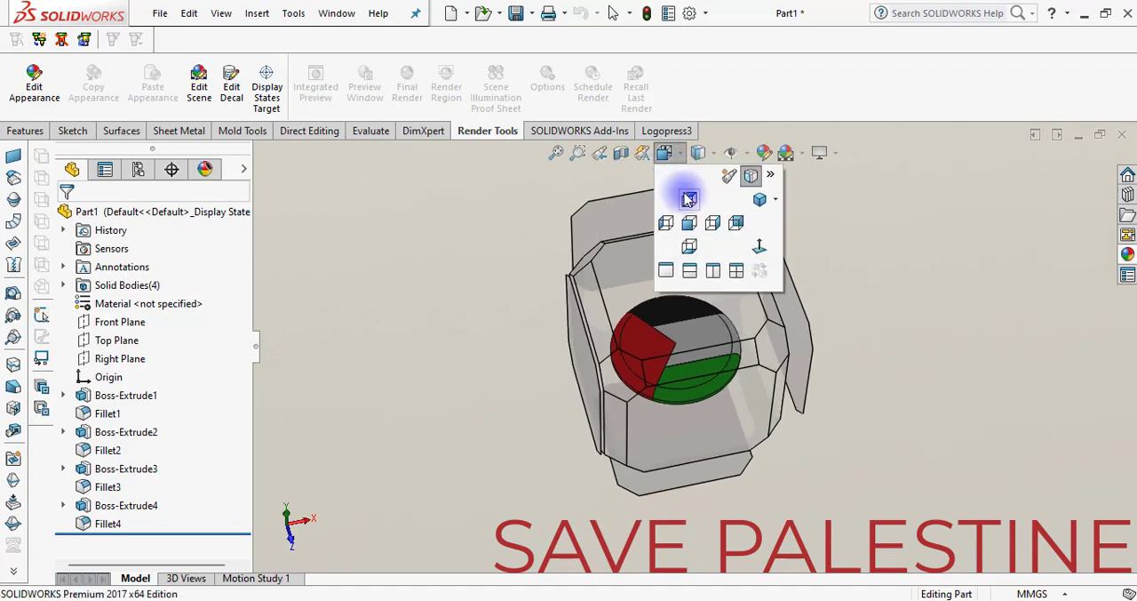
click(719, 216)
scroll(877, 348, up, 3)
scroll(884, 383, down, 2)
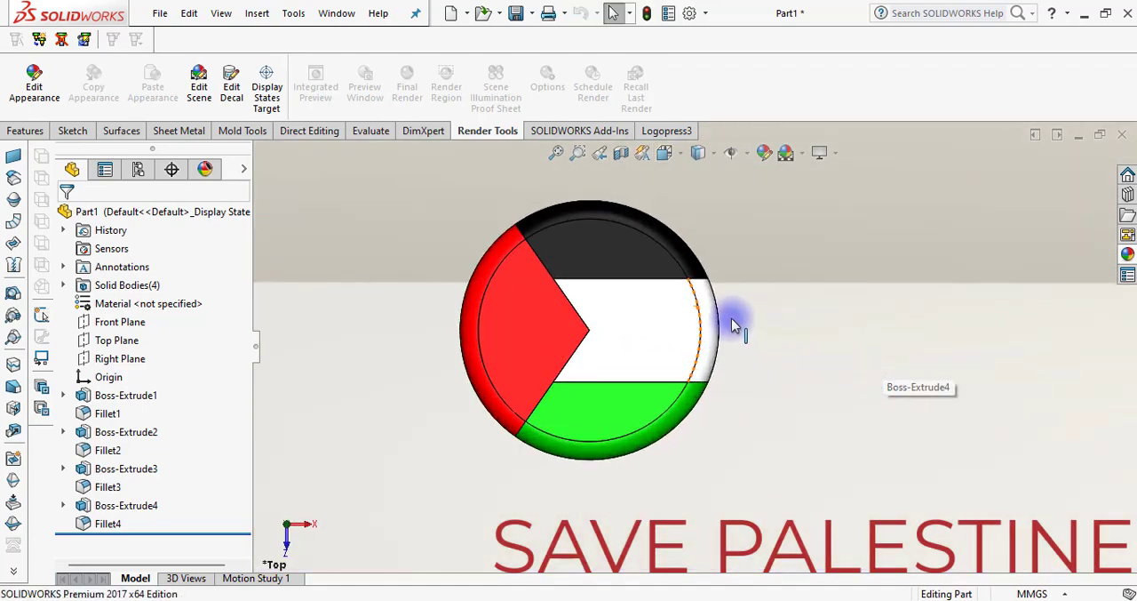
scroll(733, 323, down, 1)
scroll(738, 335, up, 2)
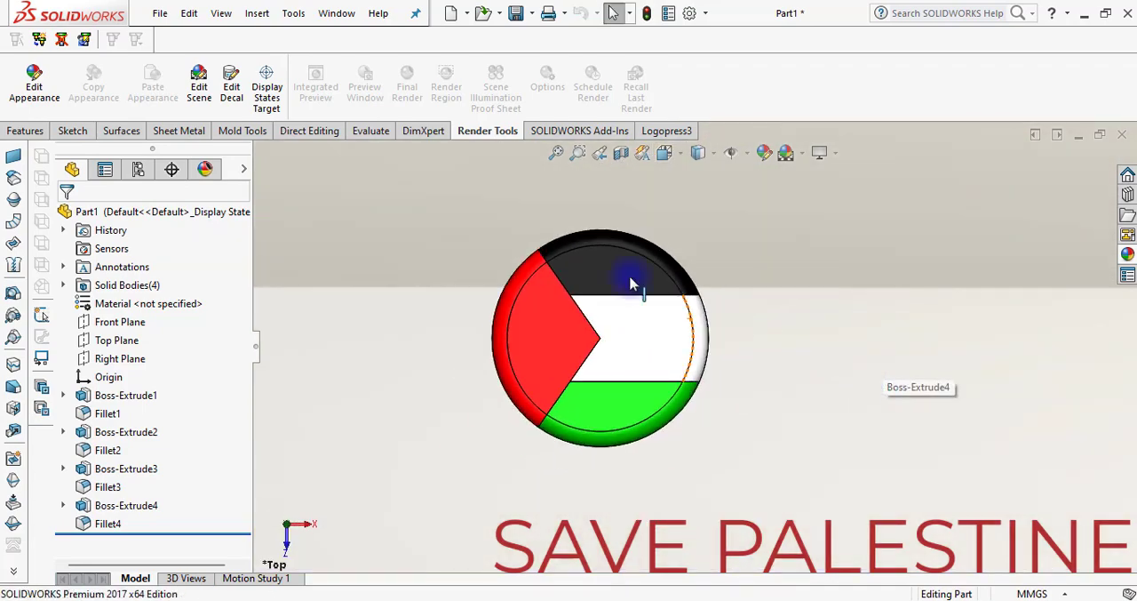
click(75, 132)
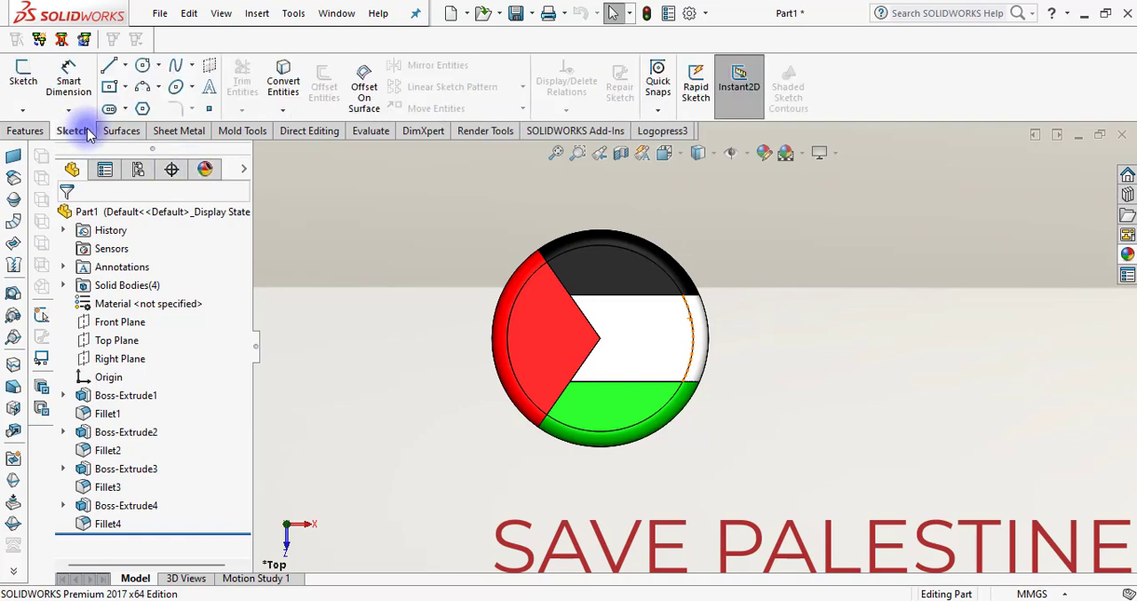
click(144, 68)
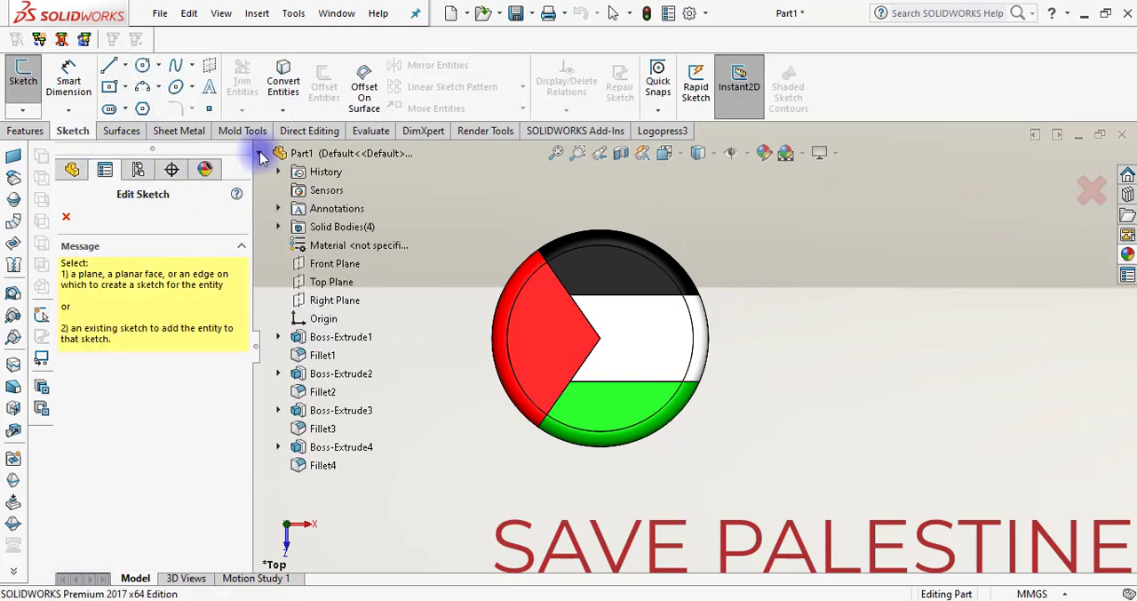
click(307, 281)
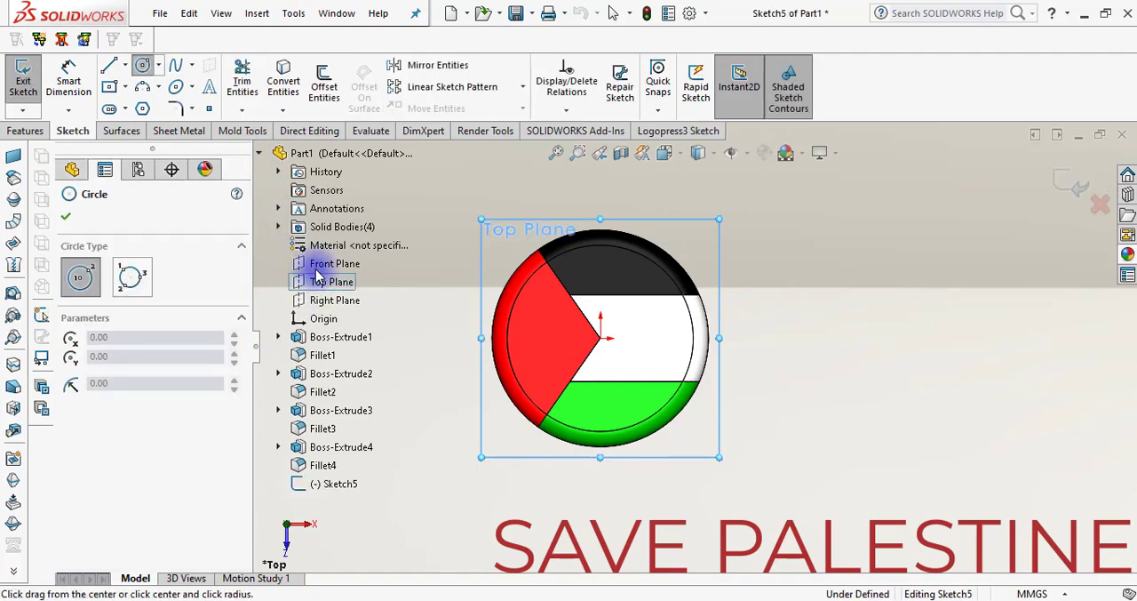
click(145, 69)
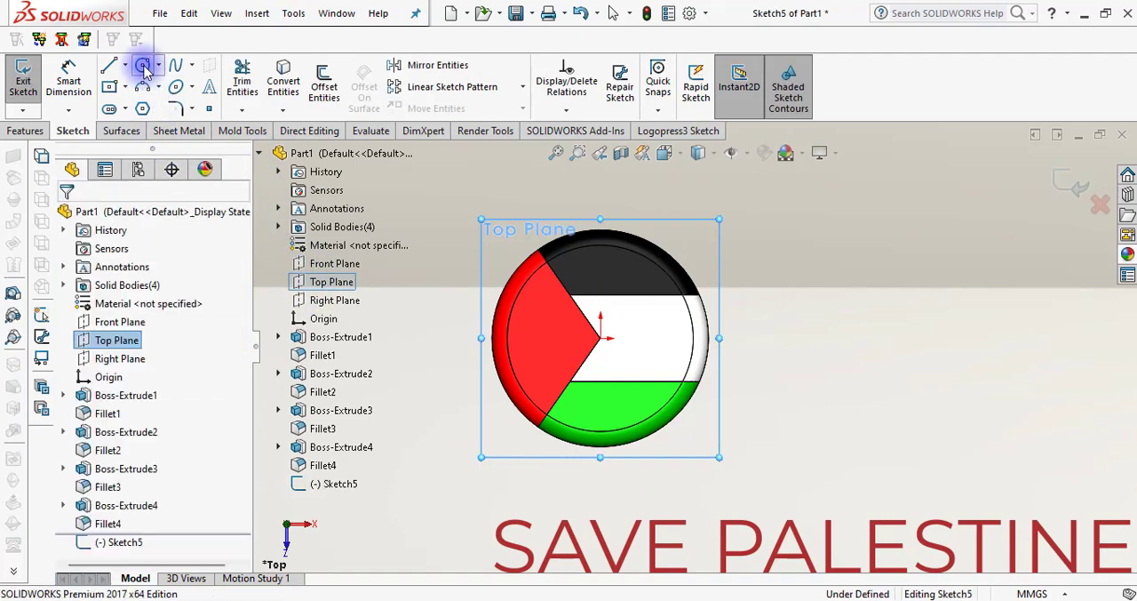
click(669, 377)
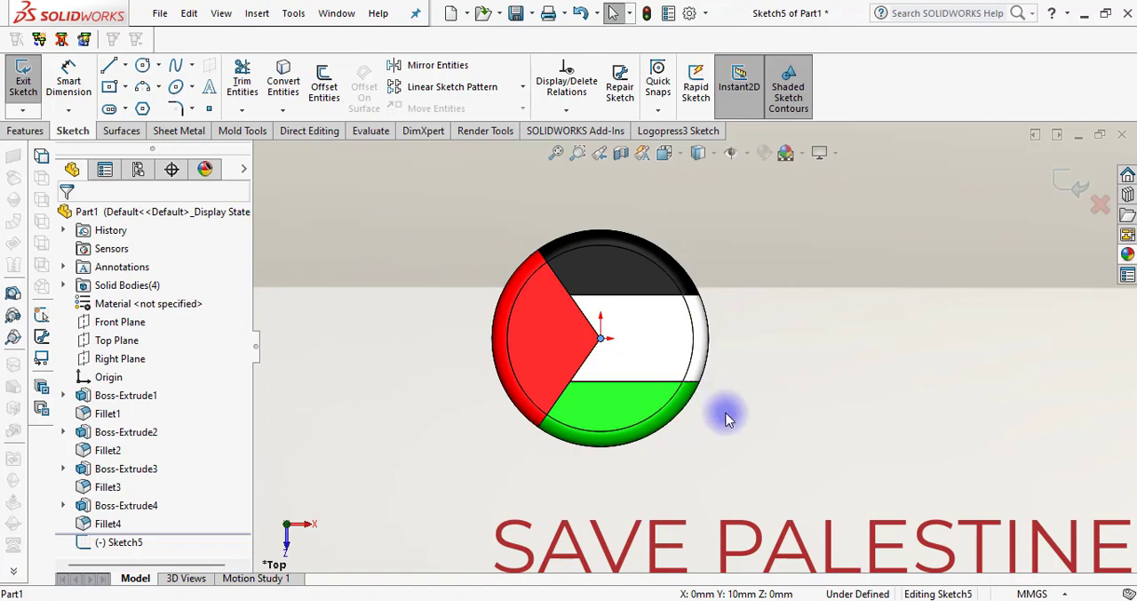
Draw a circle centred on the origin around the disc and set its radius to 52 mm
click(151, 67)
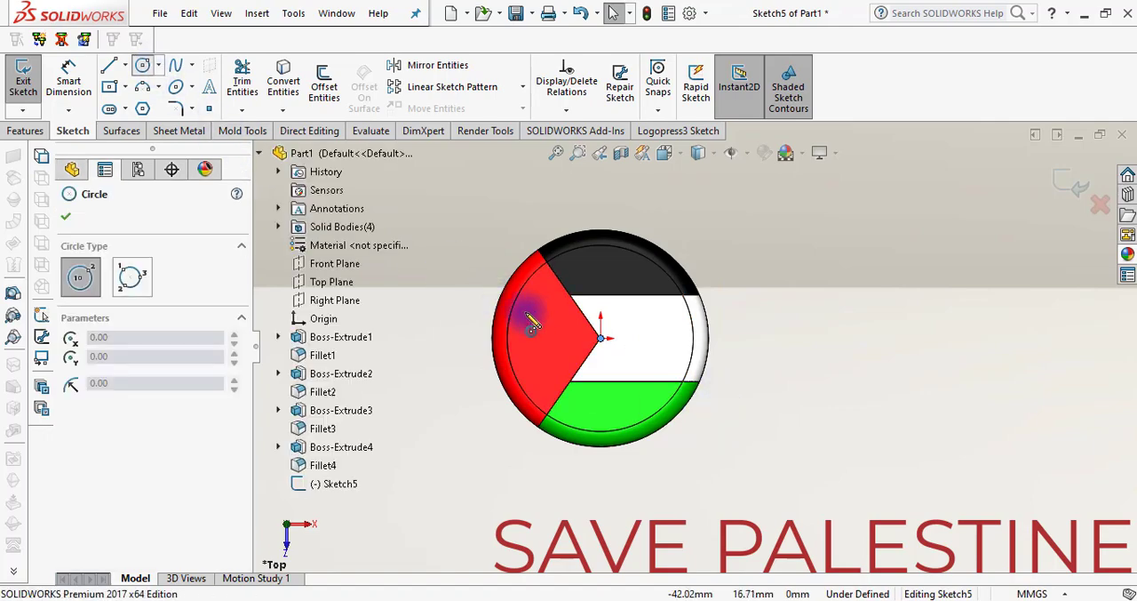
click(601, 338)
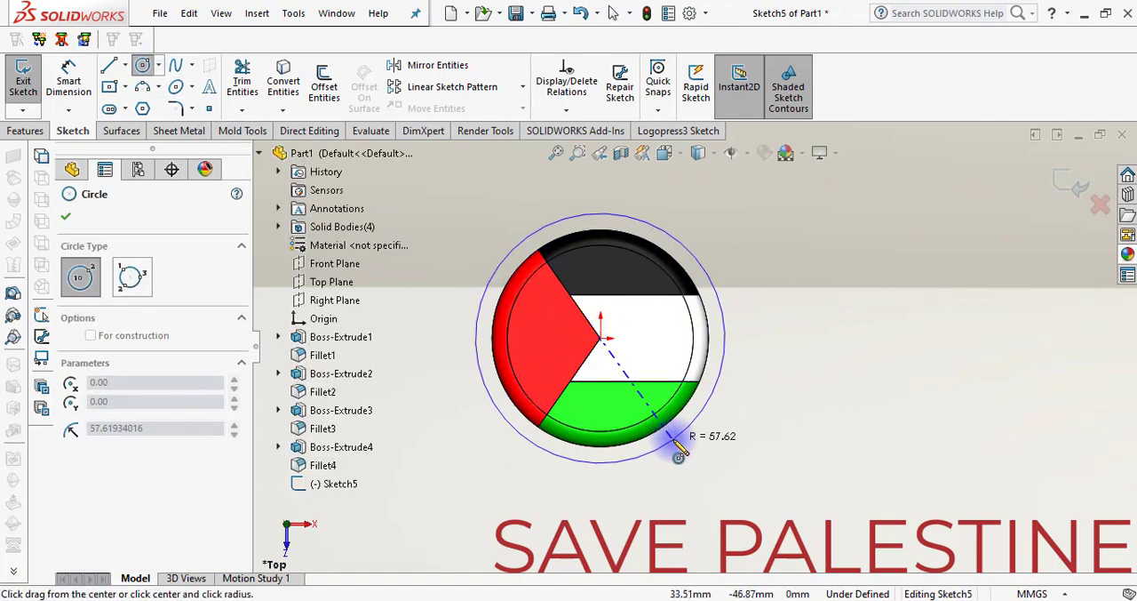
click(674, 438)
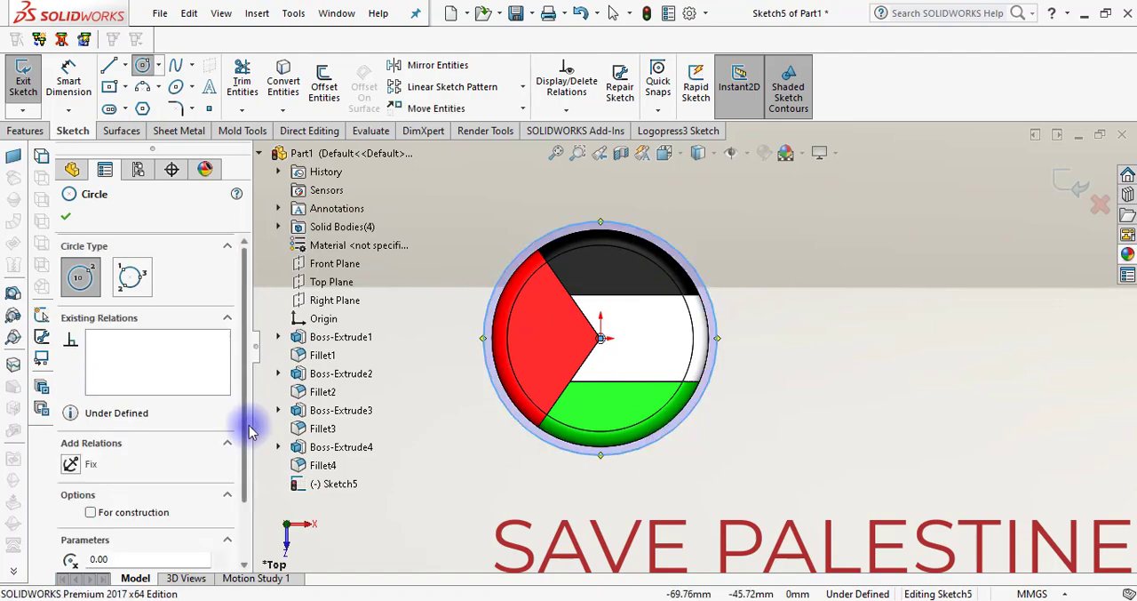
scroll(247, 426, down, 2)
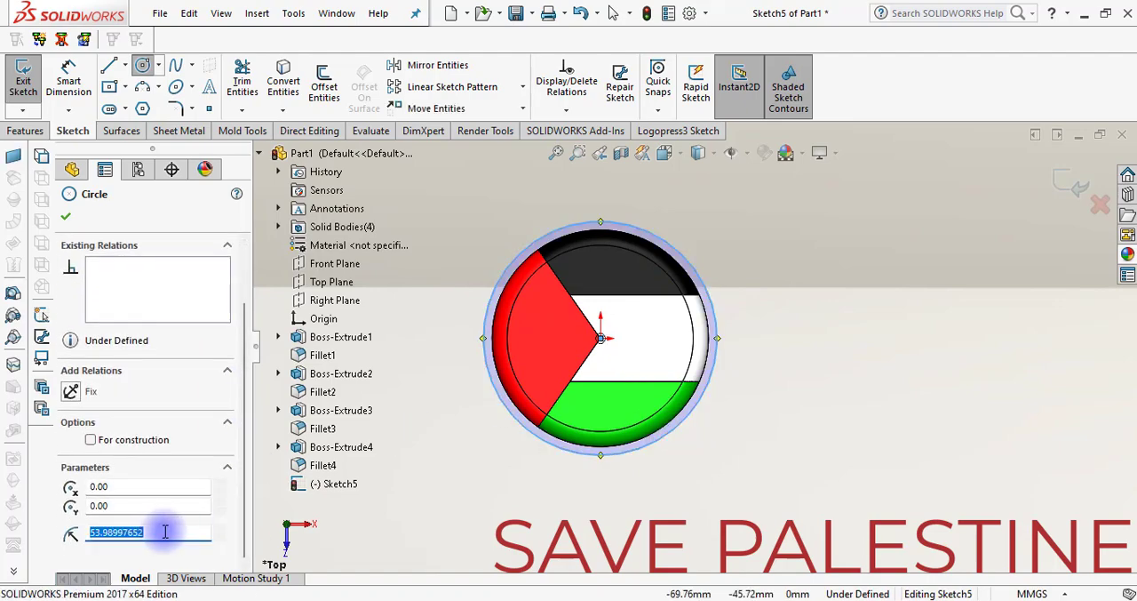
text(52)
click(67, 216)
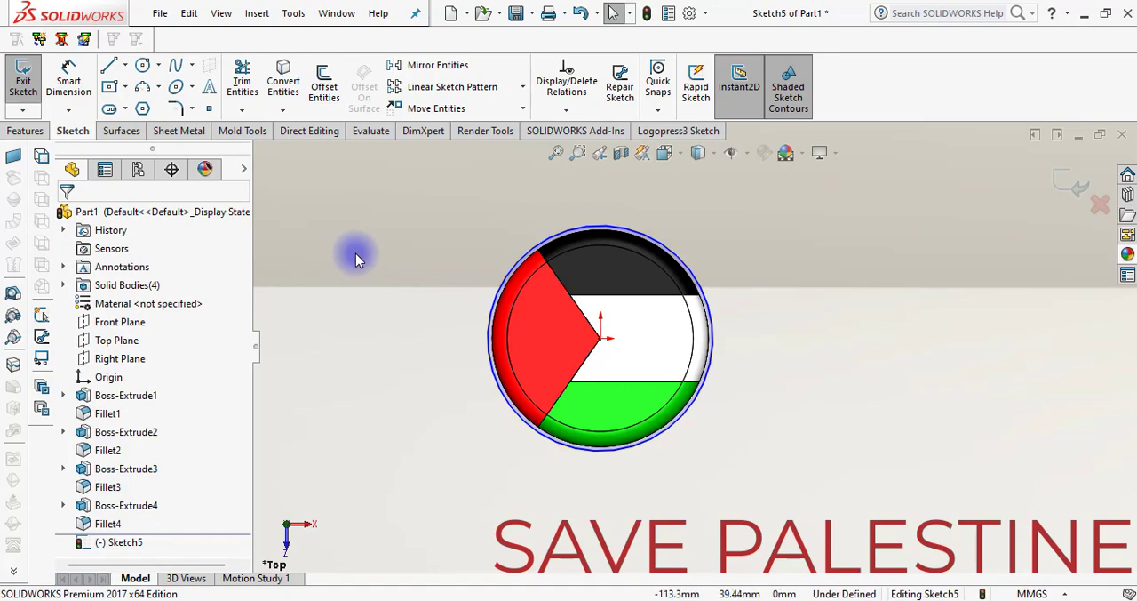
Sketch a sloping line about 78 mm long from the origin across the red piece to a point outside the circle
click(108, 64)
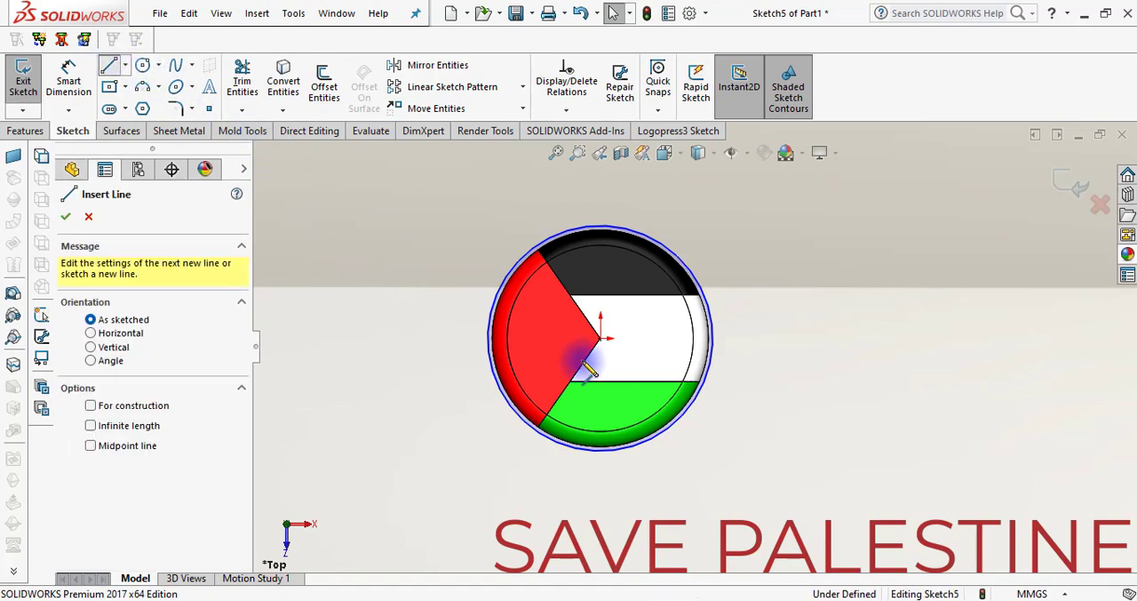
click(569, 381)
click(602, 339)
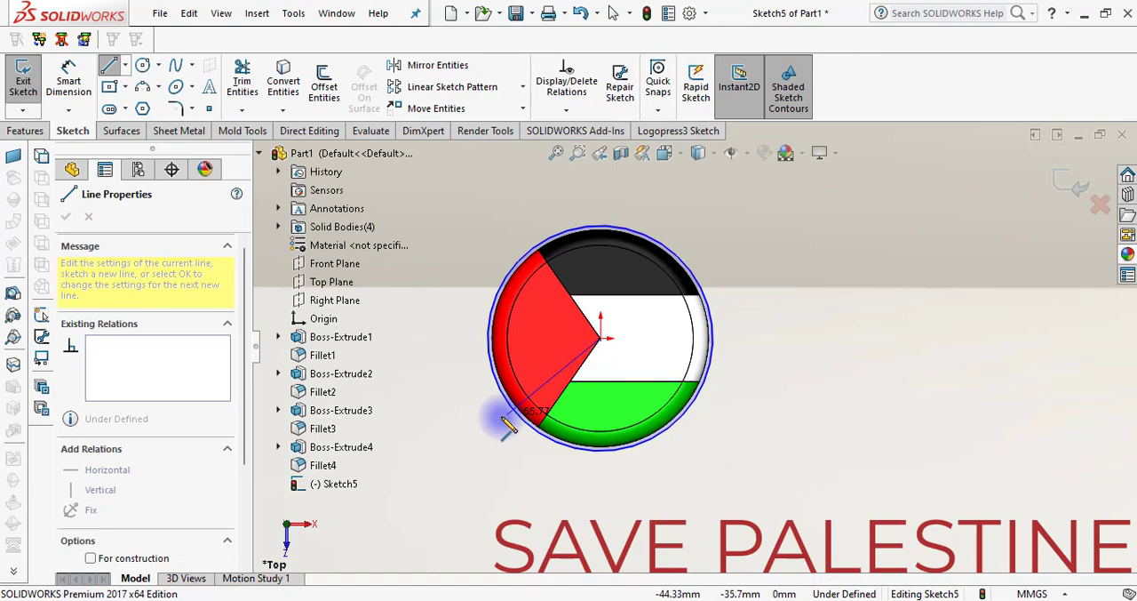
click(445, 403)
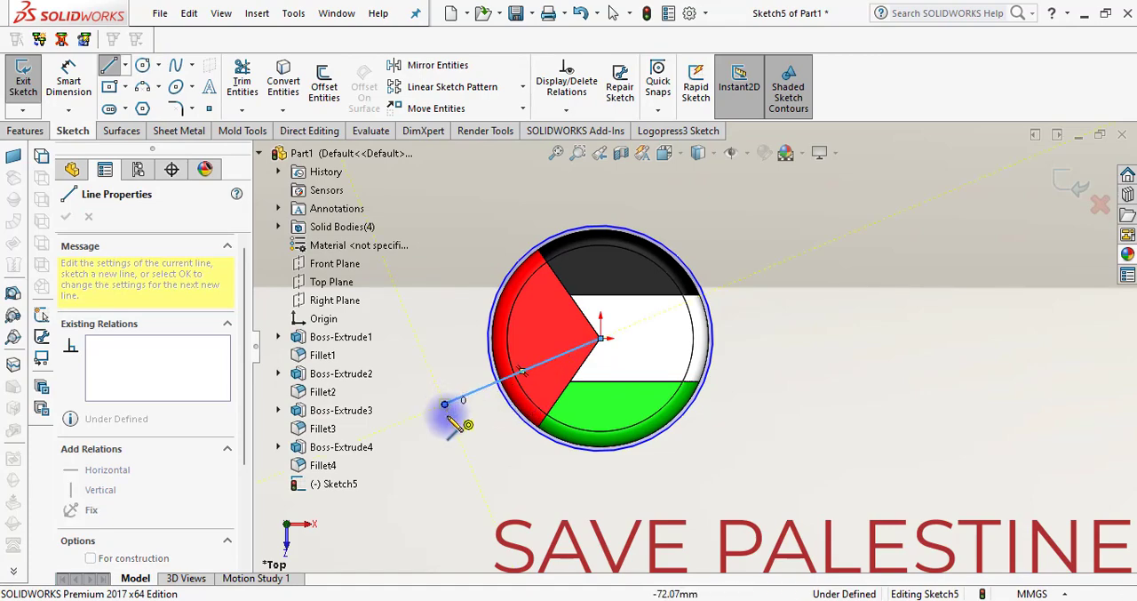
key(Escape)
Set the sloping line's length to 80 mm and its angle to 200°
click(447, 402)
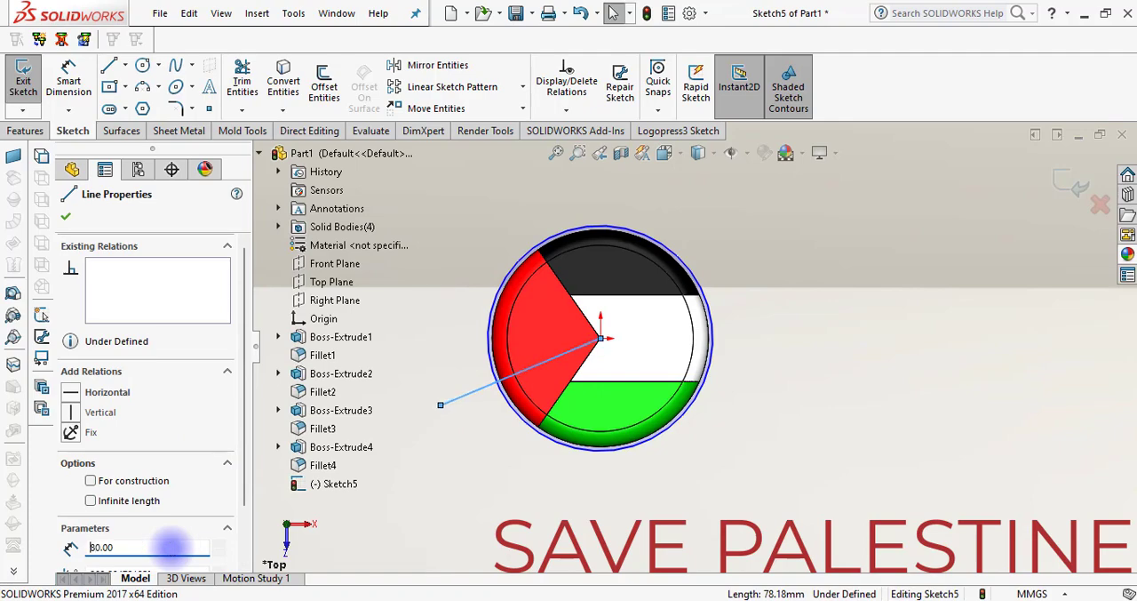
scroll(245, 485, down, 2)
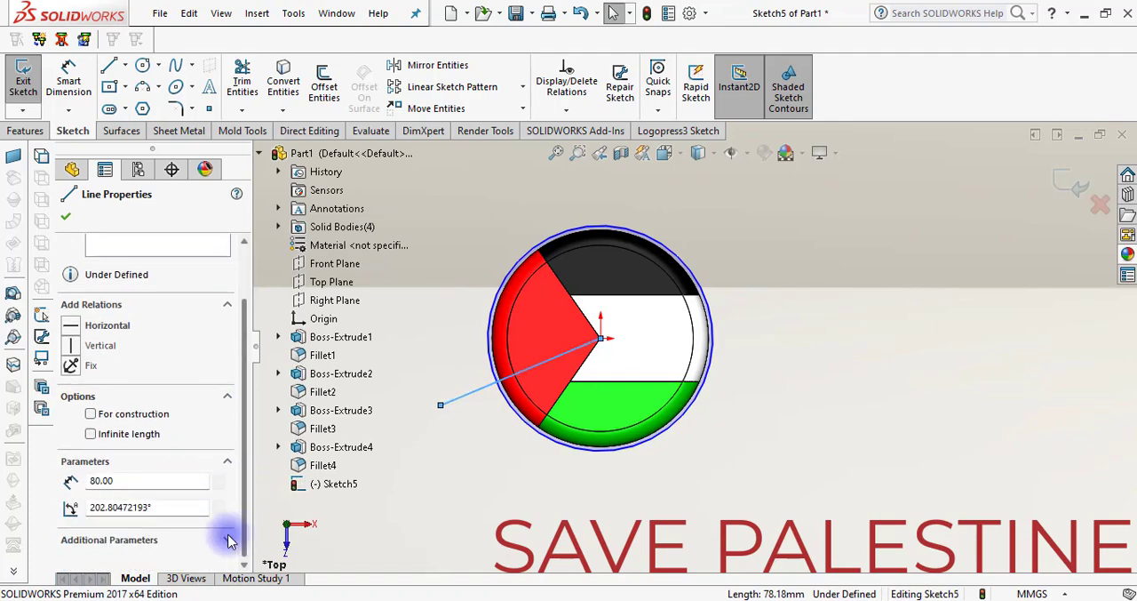
click(177, 508)
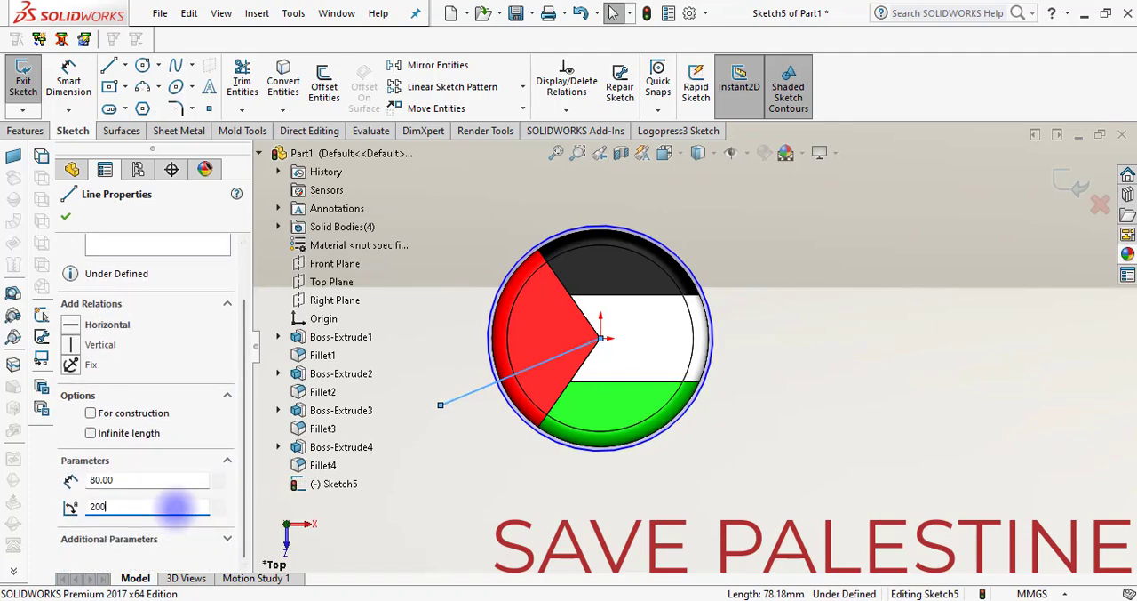
click(423, 507)
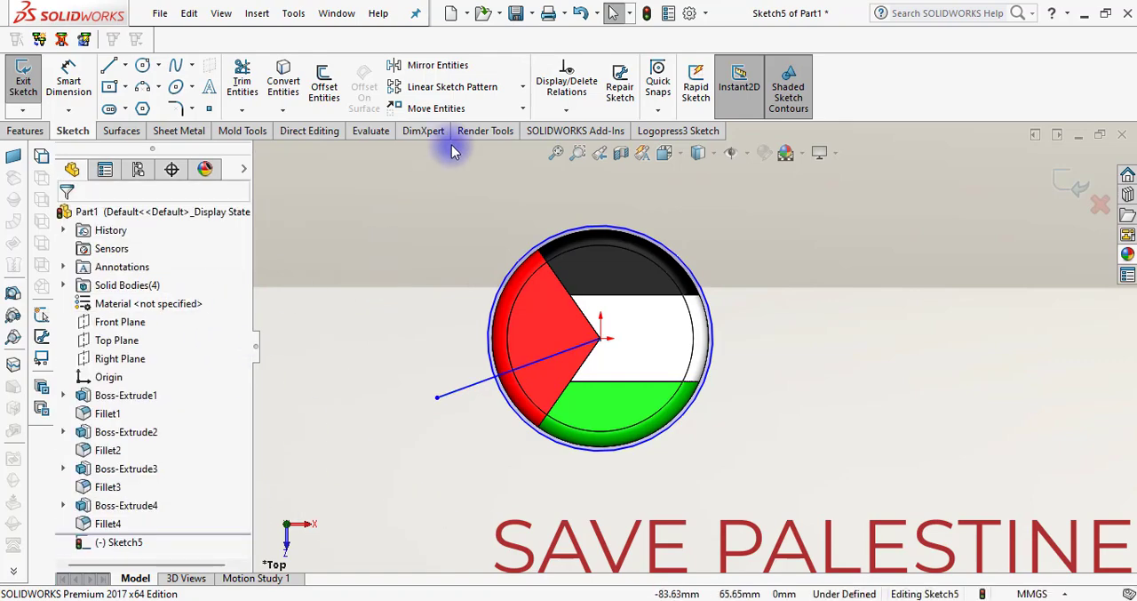
click(435, 65)
click(468, 388)
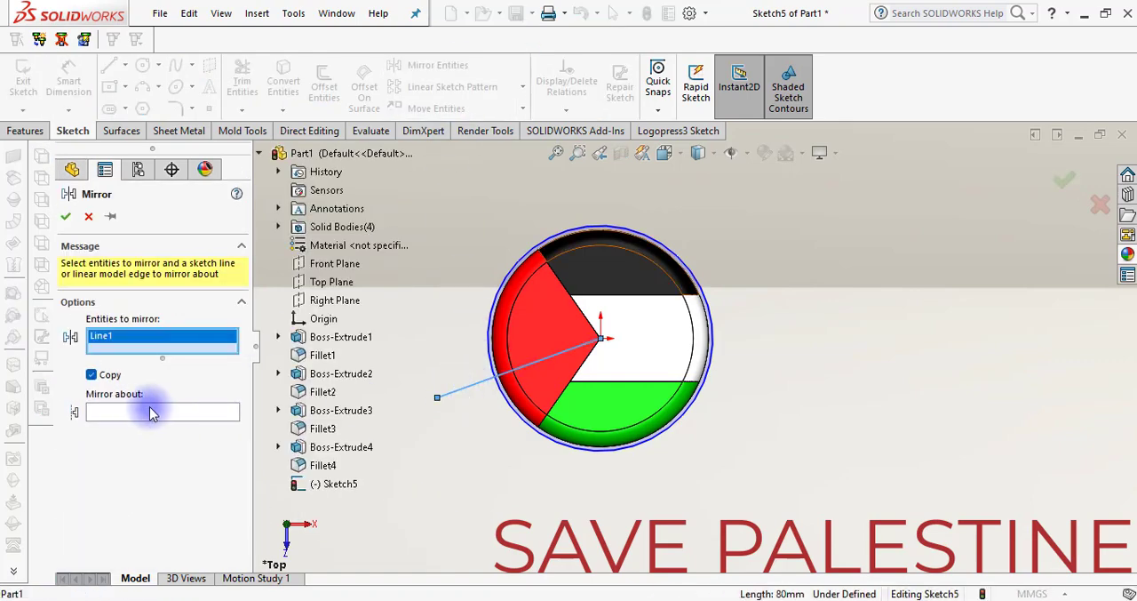
click(152, 413)
key(Escape)
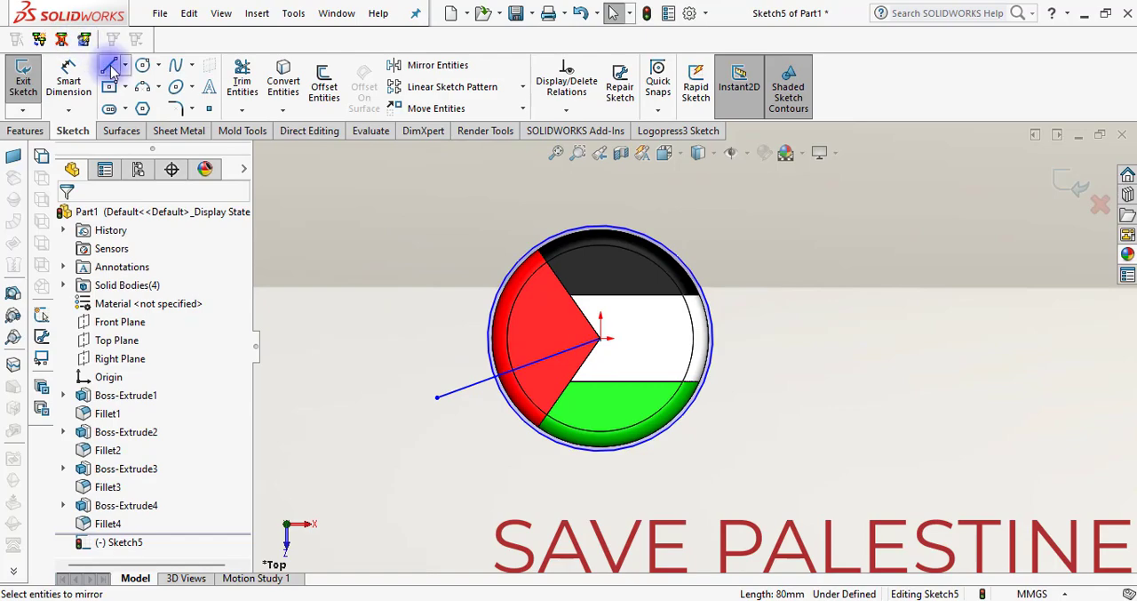
Sketch a vertical line about 68 mm long from the origin up past the circle as a mirror axis
click(110, 70)
click(601, 338)
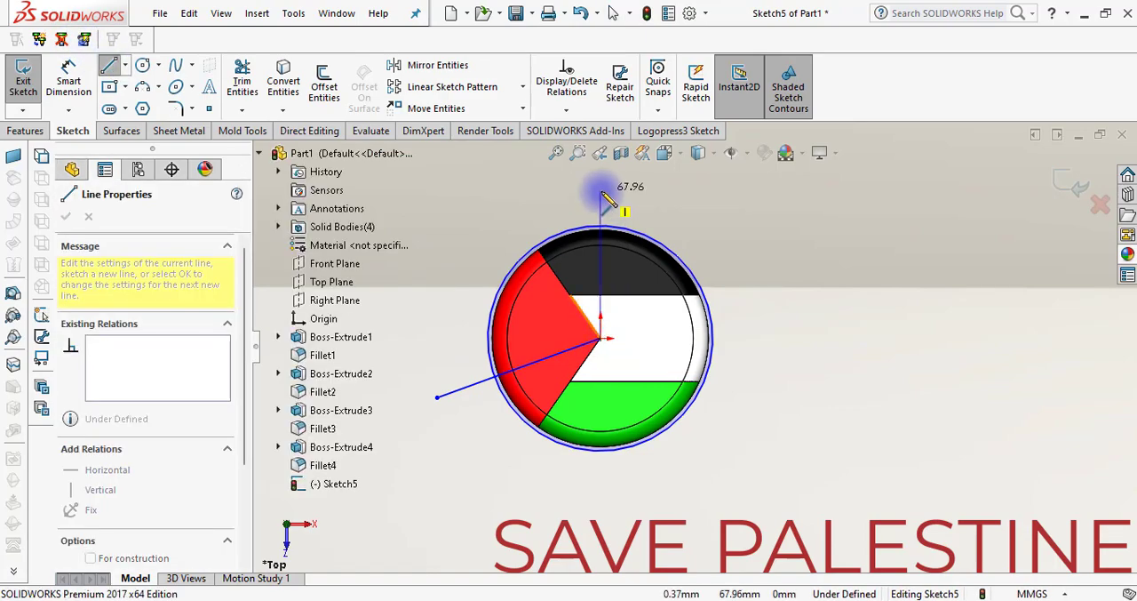
double_click(600, 192)
key(Escape)
Mirror the sloping line about the vertical line with a copy kept, and delete the vertical line
click(435, 65)
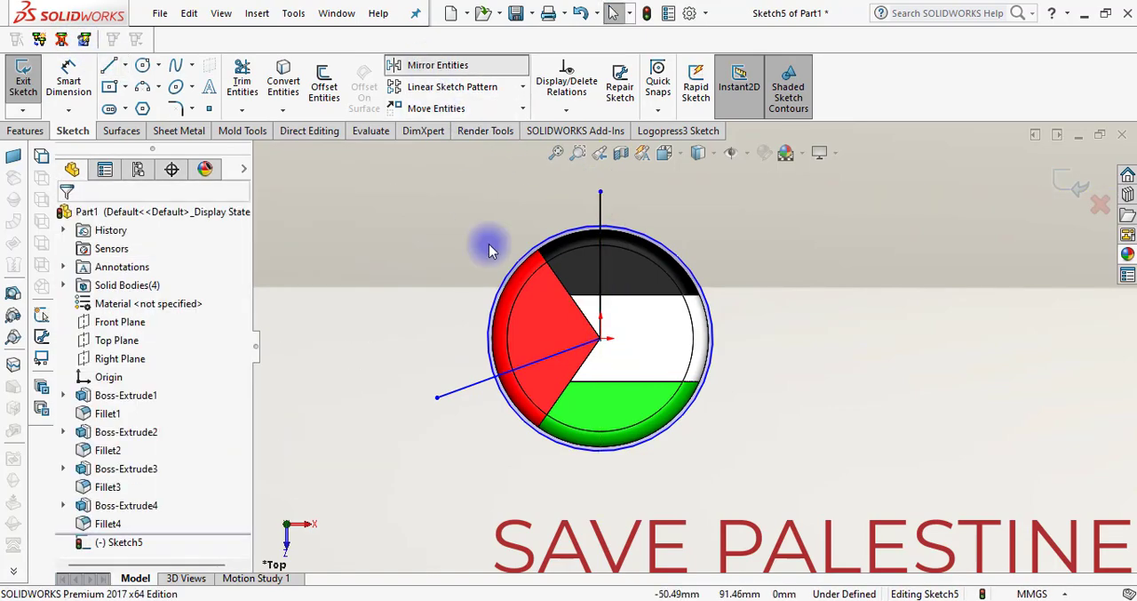
click(476, 384)
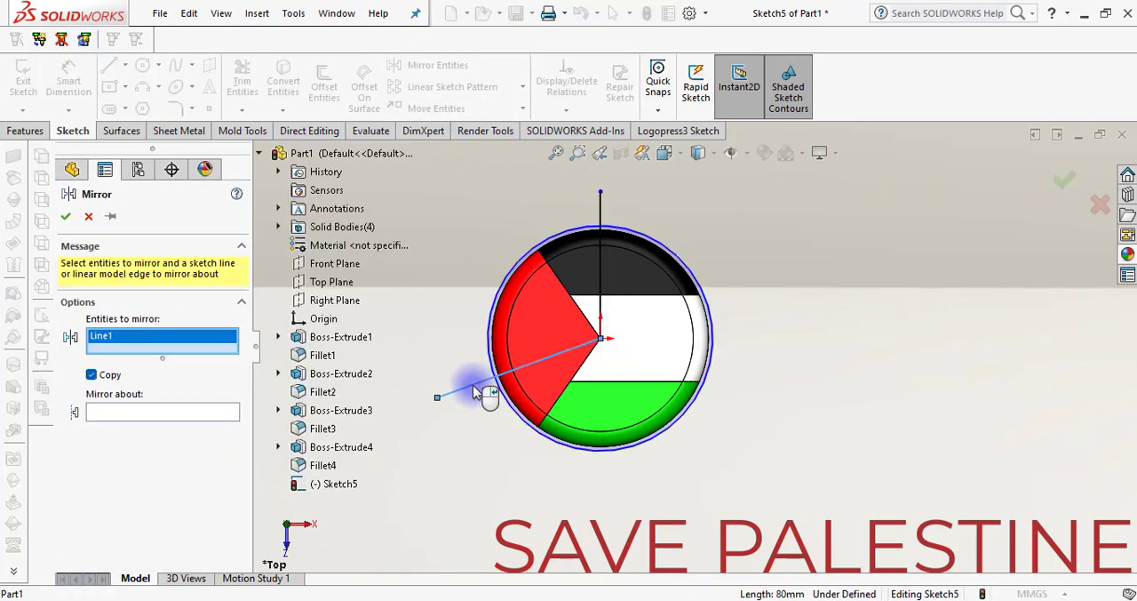
click(172, 413)
click(600, 281)
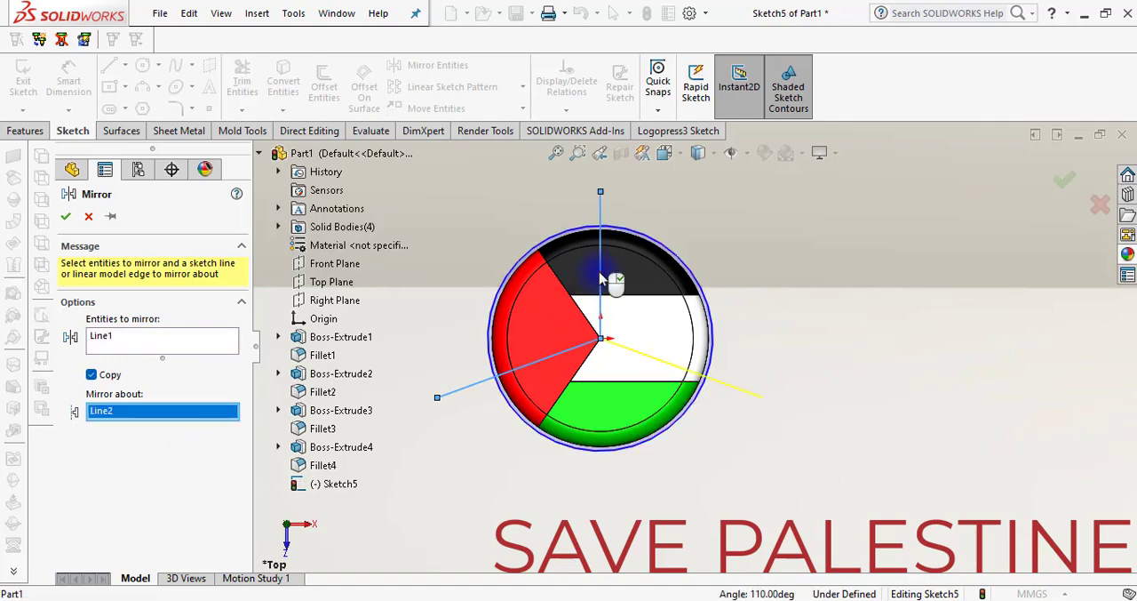
right_click(601, 281)
click(602, 215)
key(Delete)
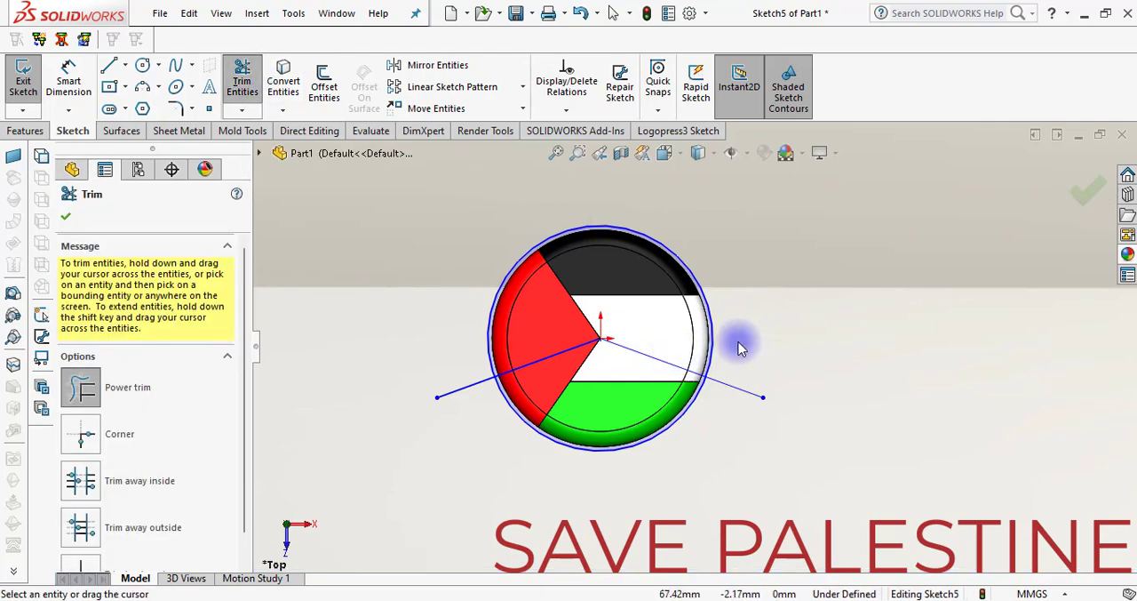
Trim the circle to the lower arc between the two sloping lines, and delete both lines
mouse_move(738, 343)
mouse_down()
mouse_move(705, 330)
mouse_move(736, 339)
mouse_move(741, 399)
mouse_move(462, 282)
mouse_move(462, 417)
mouse_move(658, 345)
mouse_move(637, 359)
mouse_move(562, 354)
mouse_up()
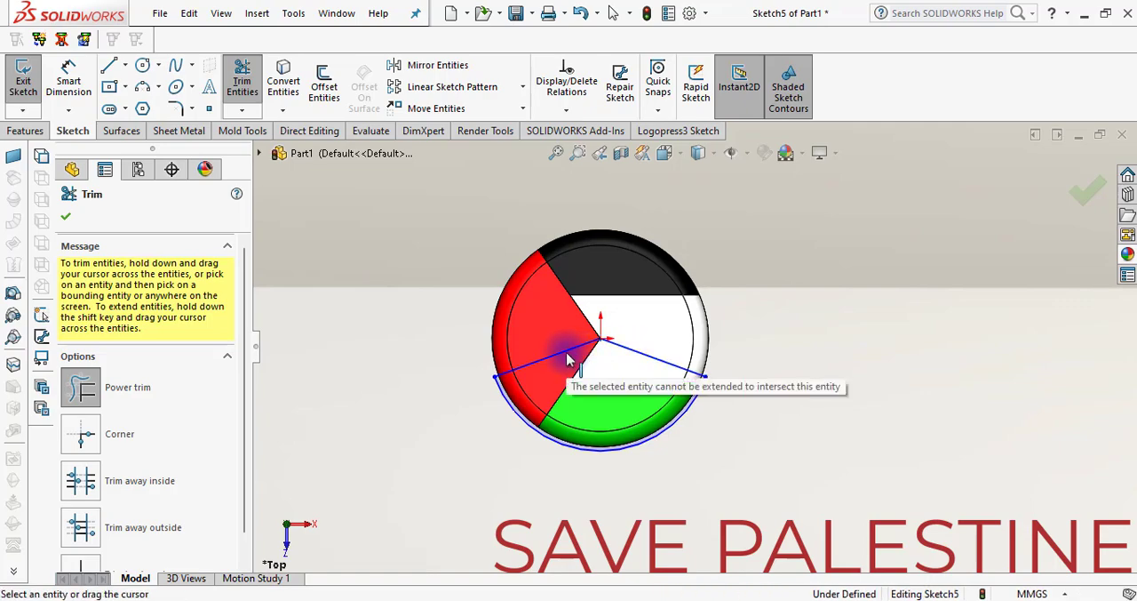
key(Escape)
drag(421, 236, 764, 392)
key(Delete)
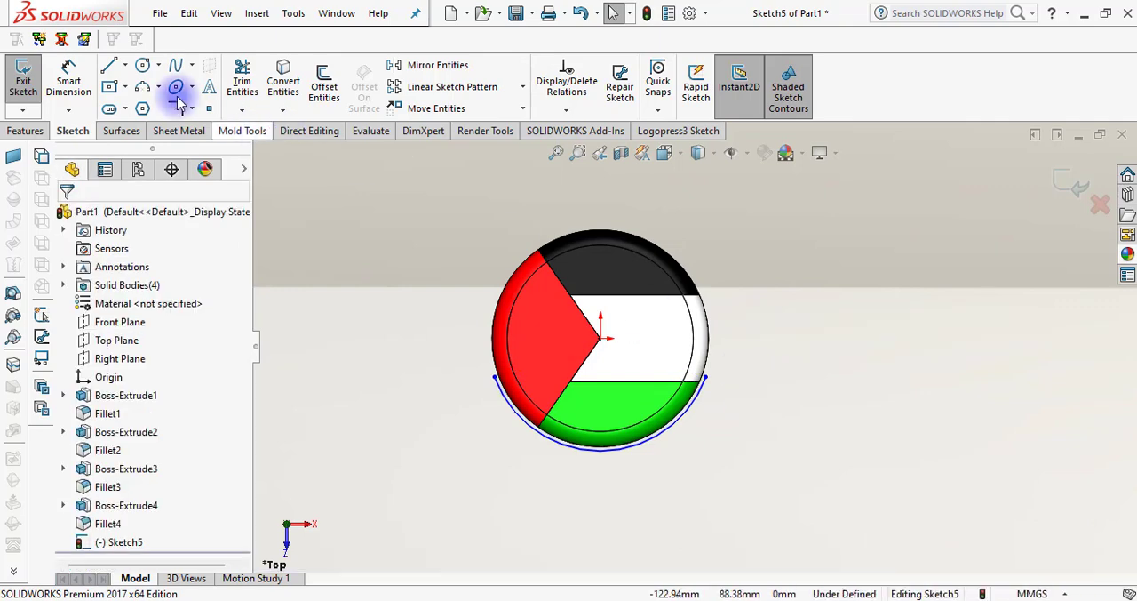
Add the sketch text SAVE PALESTINE and select the lower arc as the curve it follows
click(136, 331)
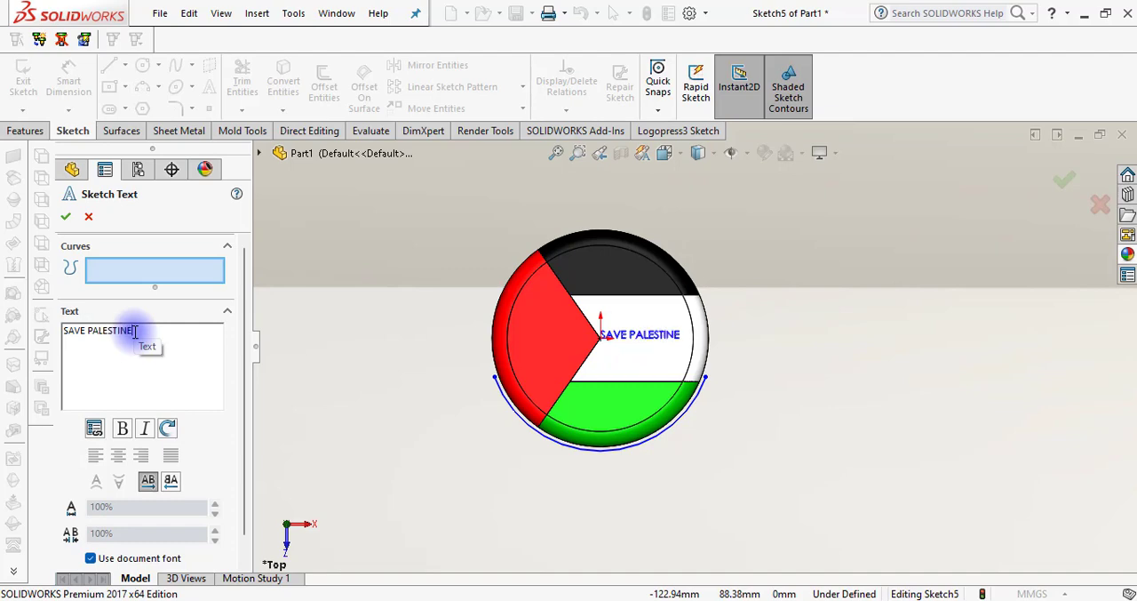
click(508, 419)
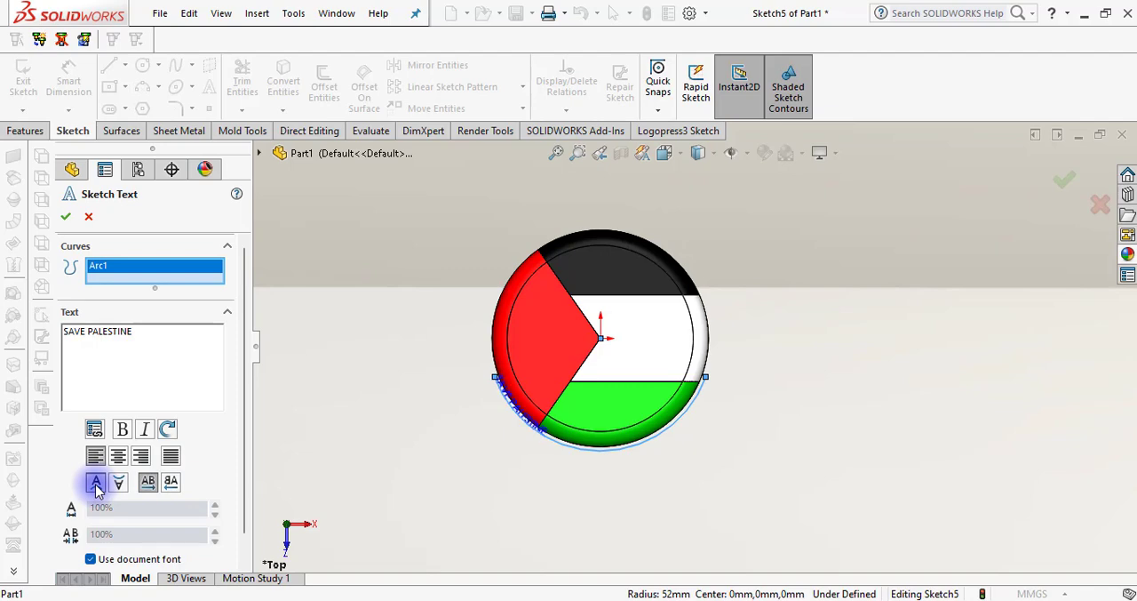
click(581, 451)
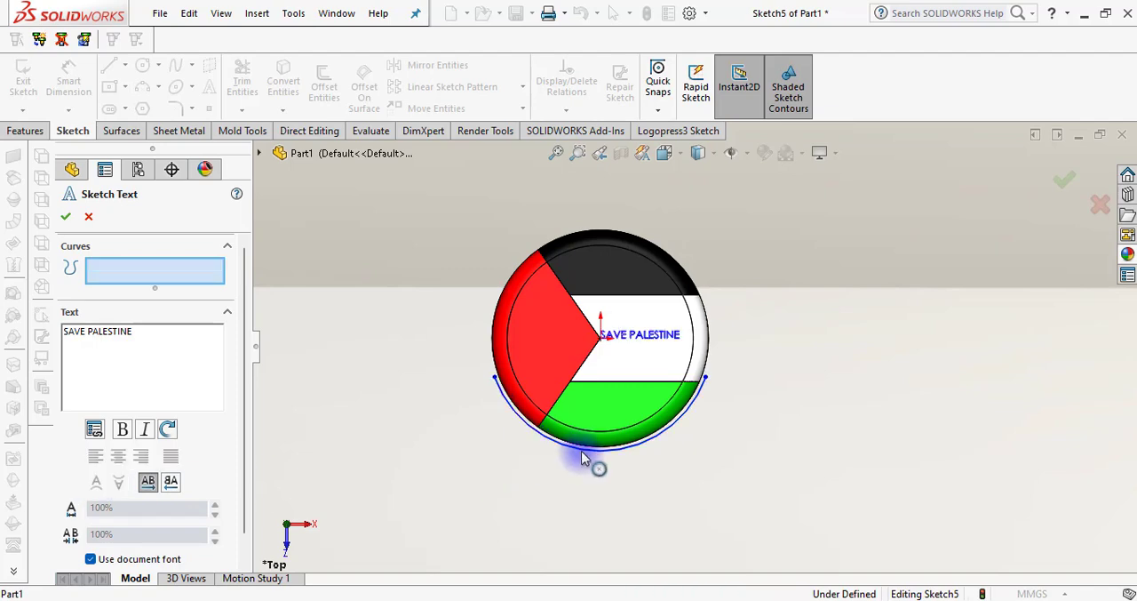
click(580, 473)
click(576, 449)
click(170, 274)
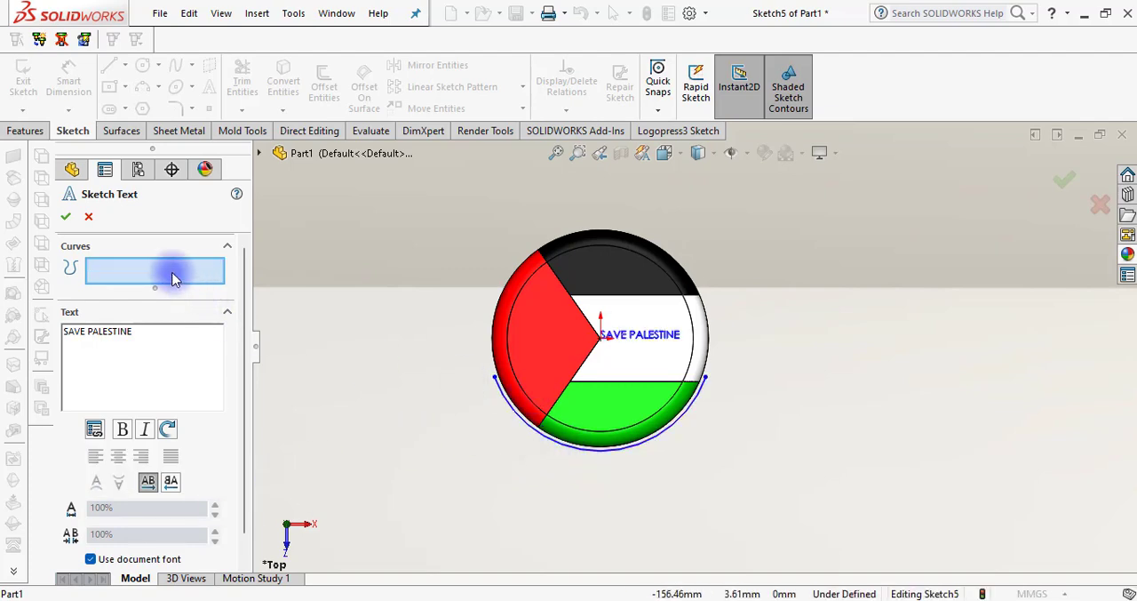
click(596, 458)
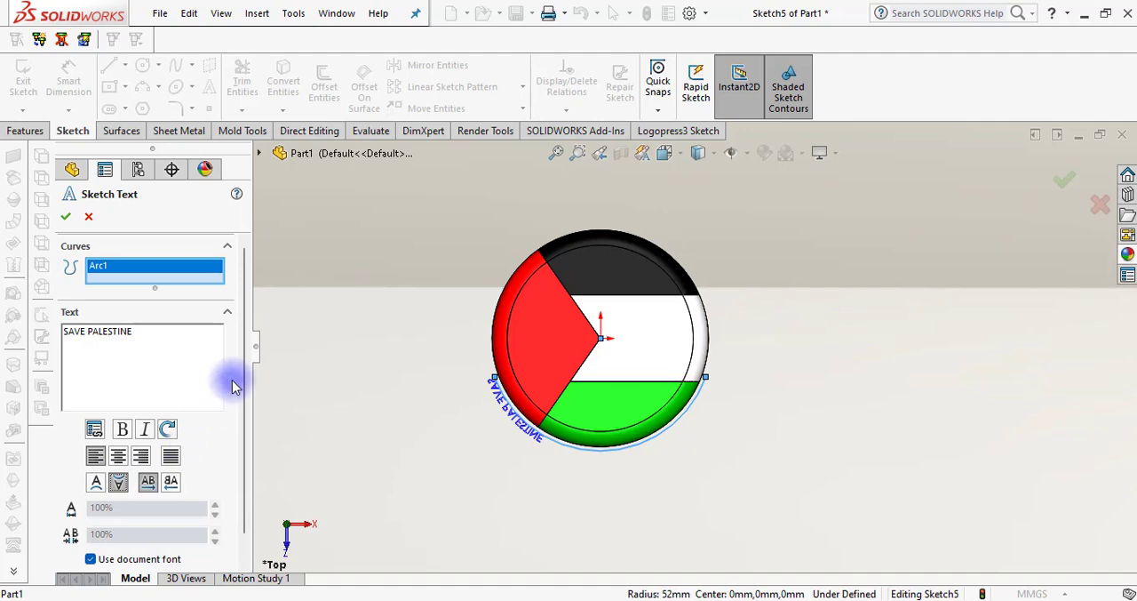
Try the vertical and horizontal flips of the text, and return it to its upright, unmirrored orientation along the arc
scroll(247, 409, down, 1)
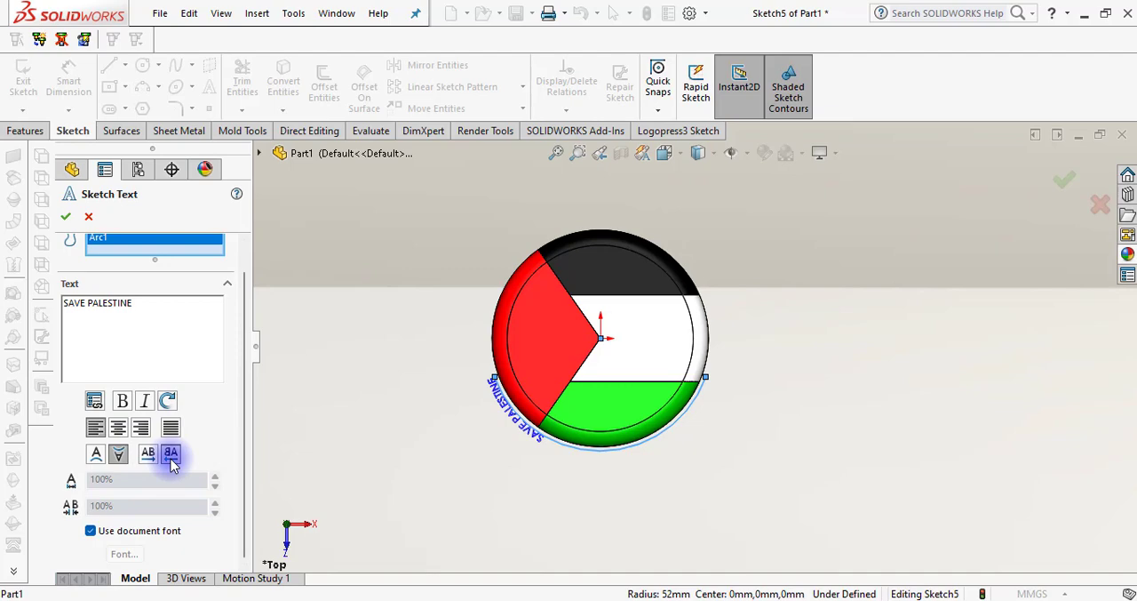
click(147, 454)
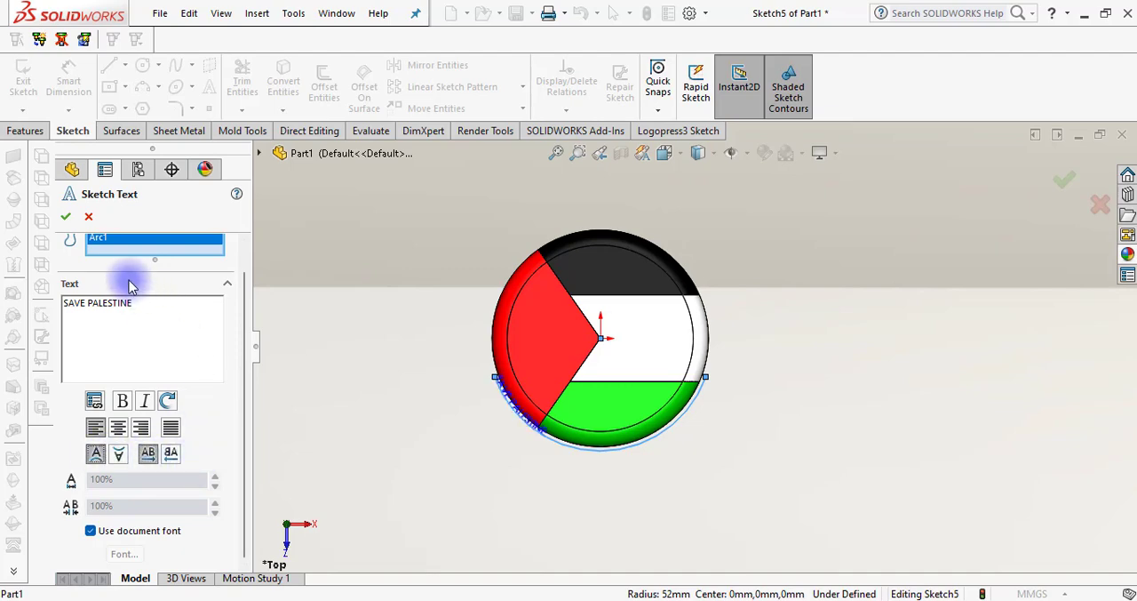
scroll(169, 282, up, 1)
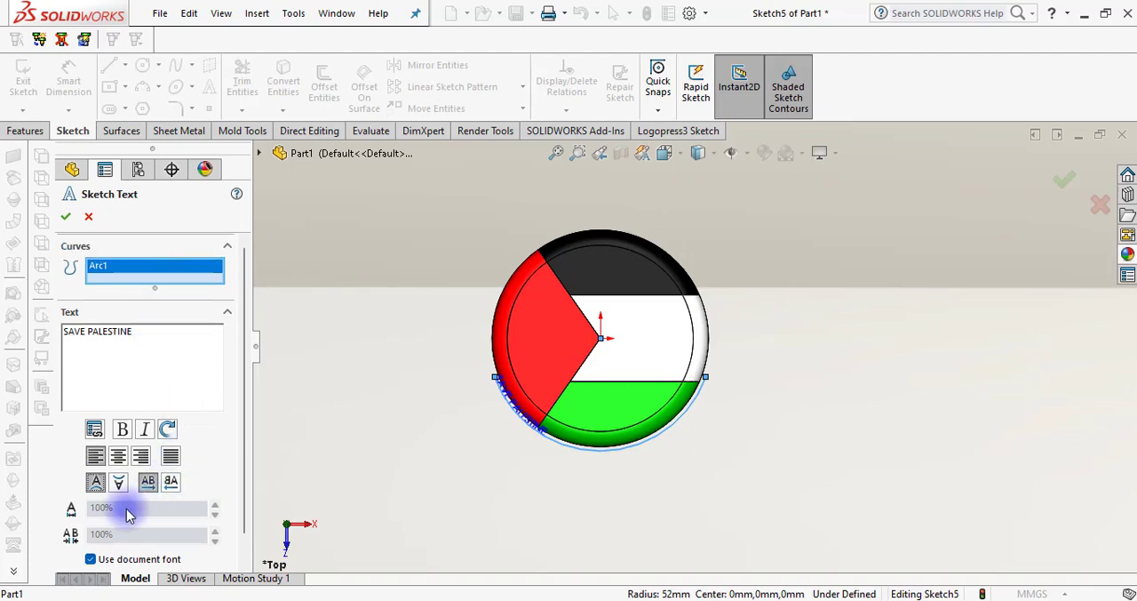
Override the document font for the arc text with a font height of 10 mm, and accept the text
scroll(246, 418, down, 1)
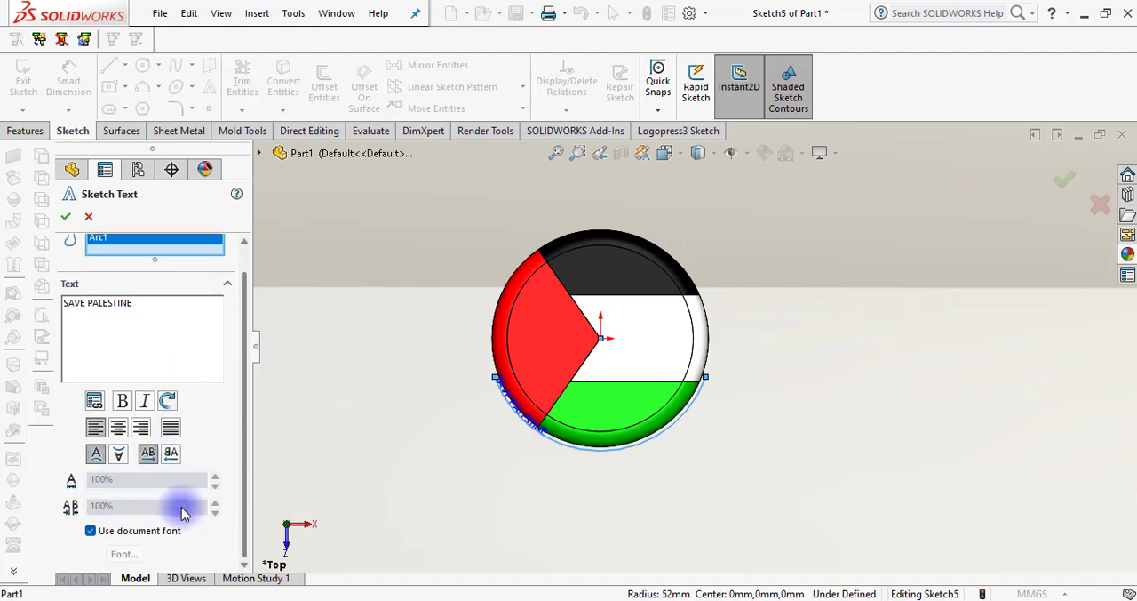
click(115, 532)
click(124, 555)
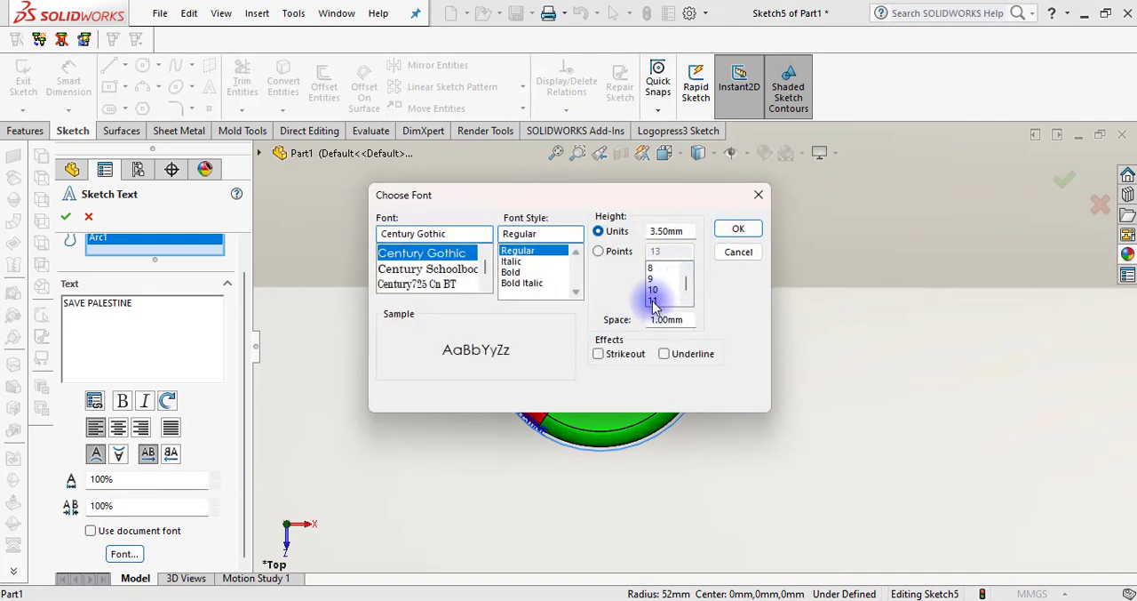
click(674, 232)
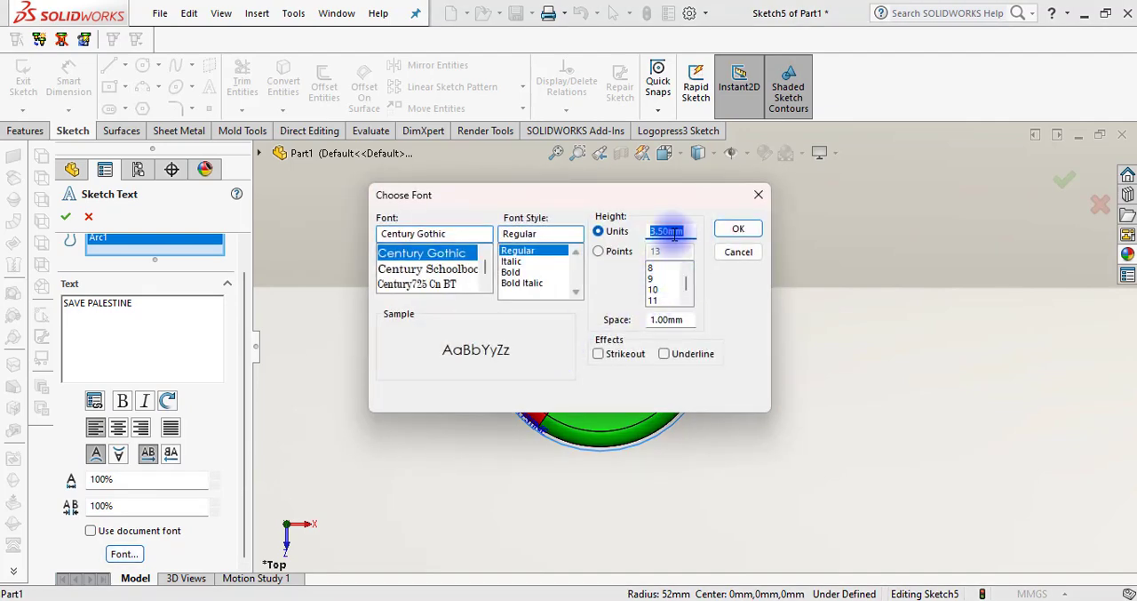
text(1)
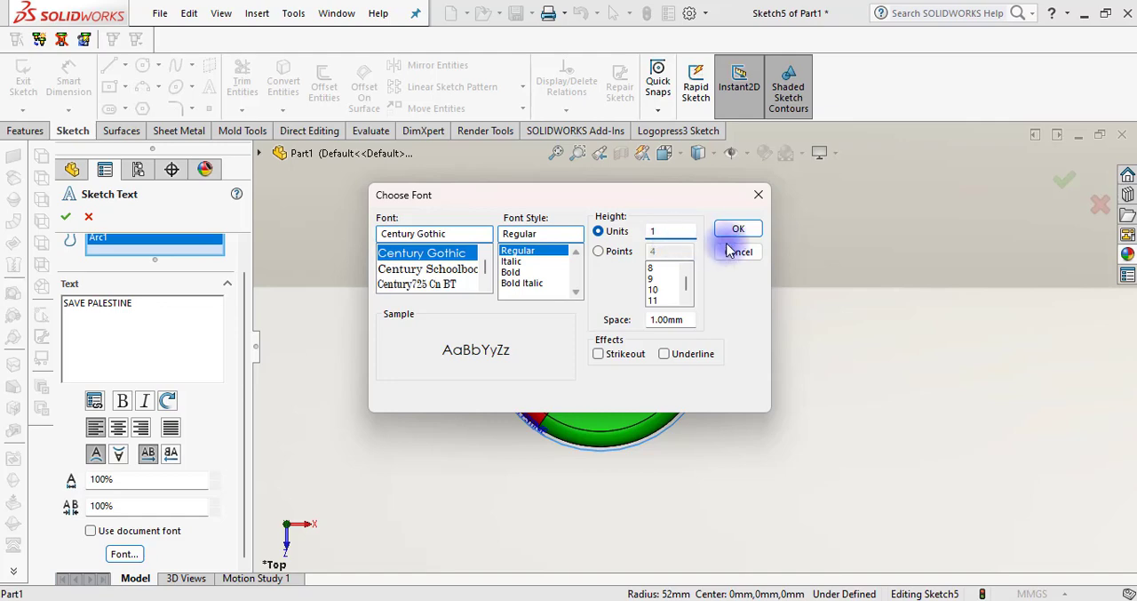
text(0)
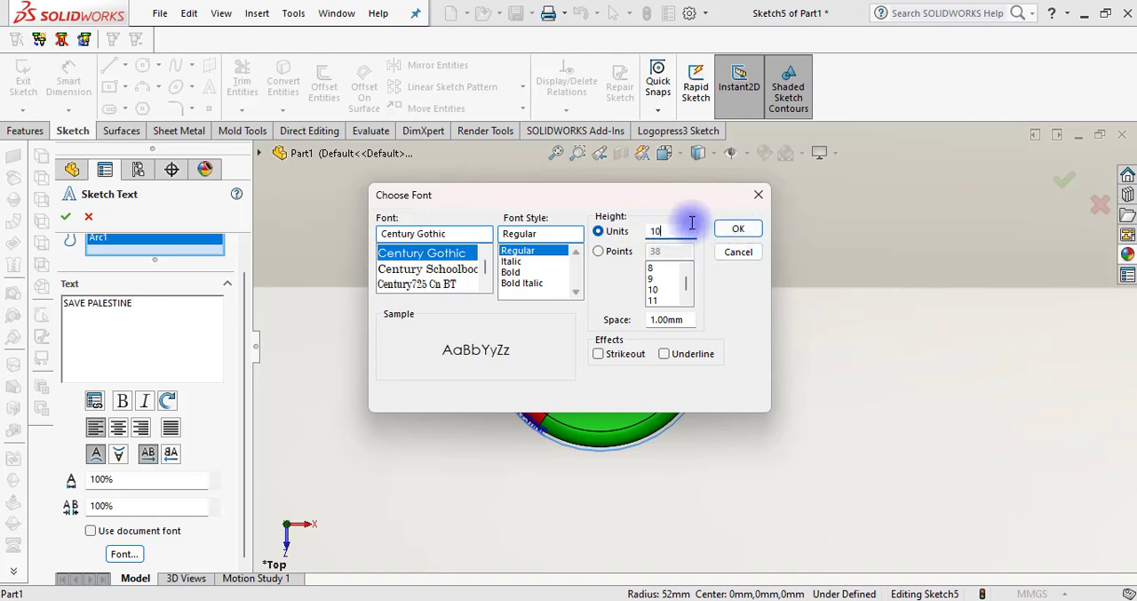
click(738, 229)
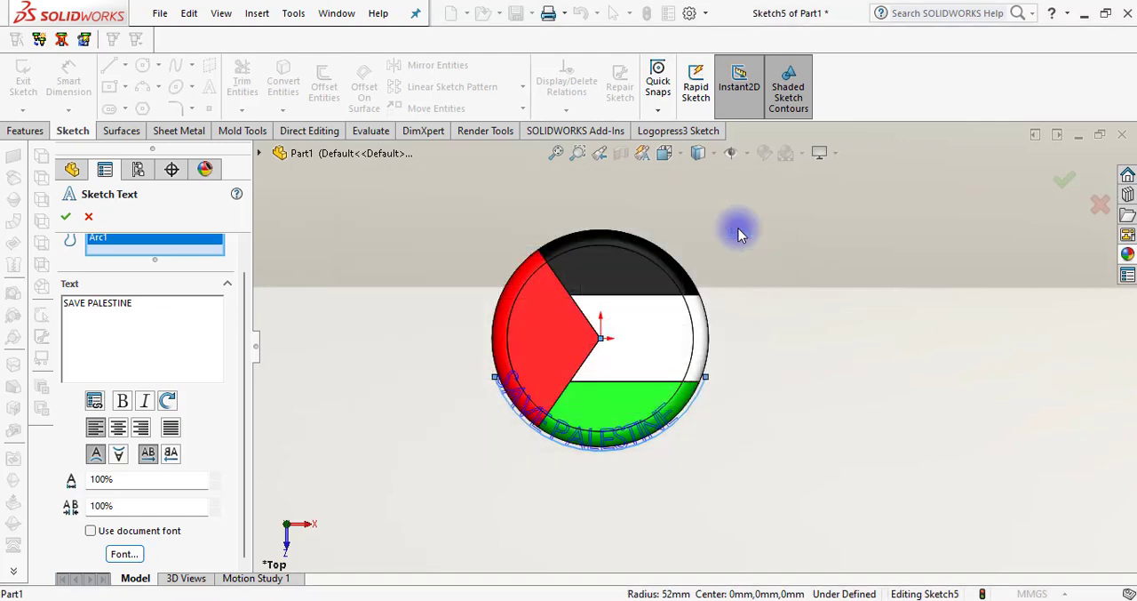
click(66, 216)
Exit the sketch containing the arc text
scroll(868, 332, up, 3)
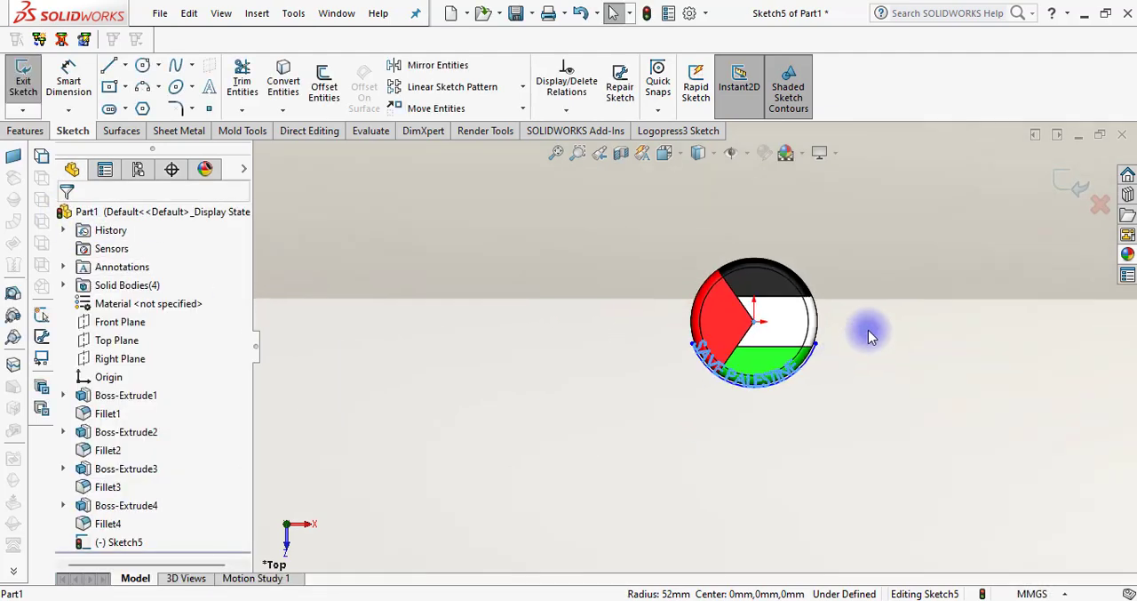
scroll(877, 294, down, 3)
click(131, 546)
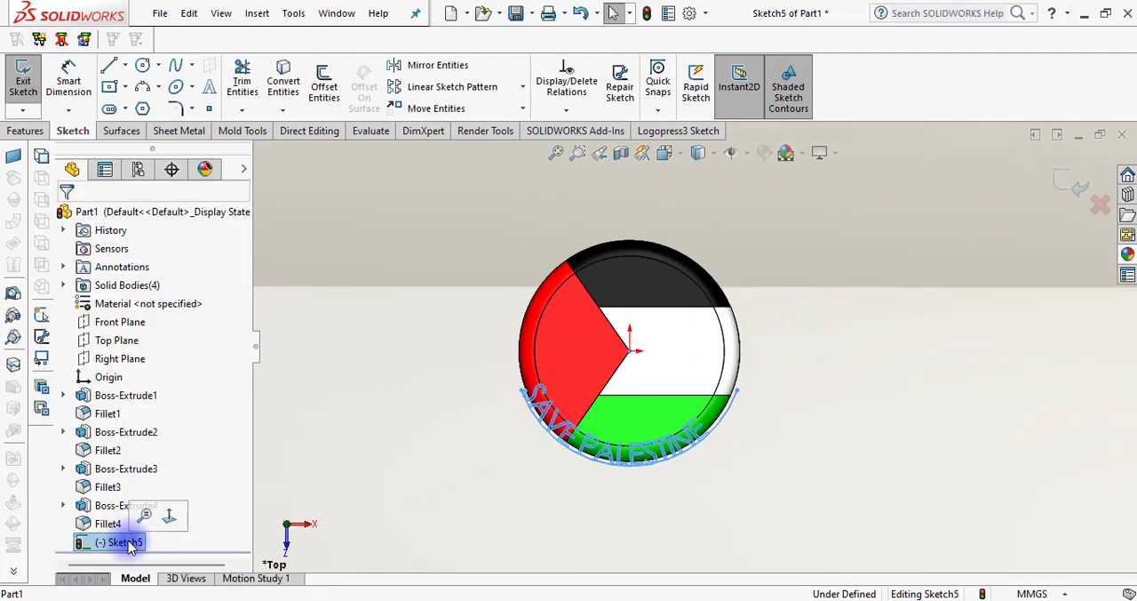
click(106, 527)
click(994, 323)
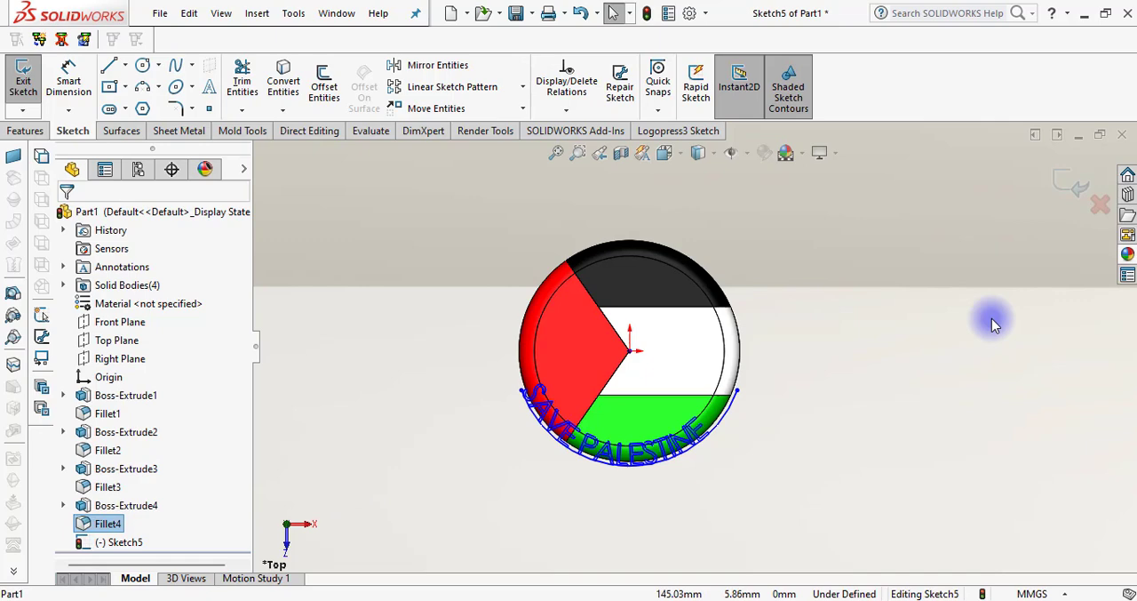
click(1072, 184)
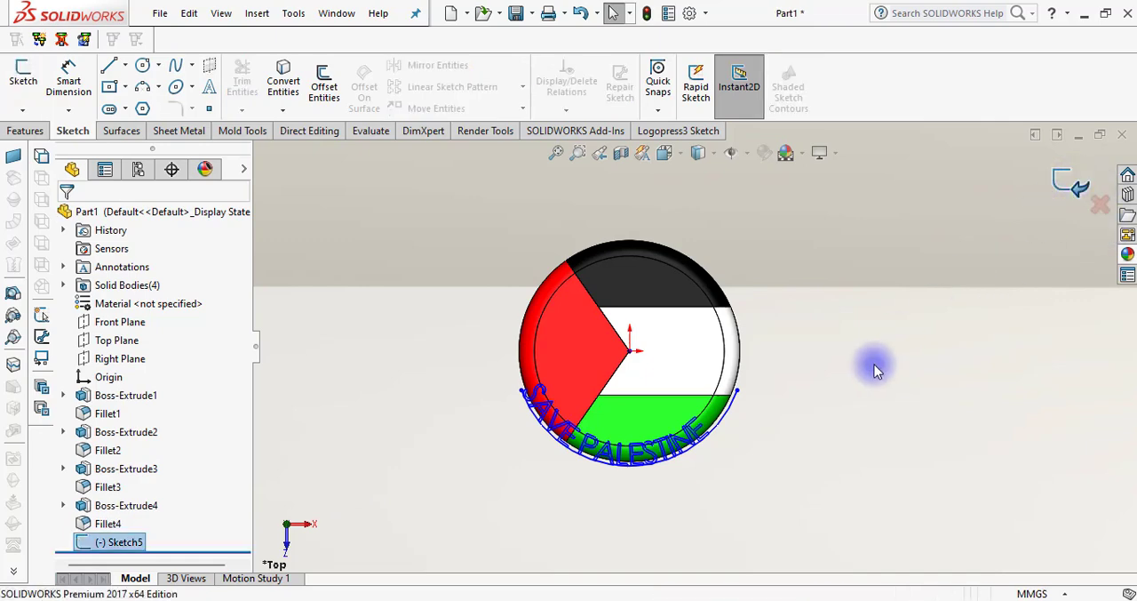
Reopen the text sketch for editing and set the arc's radius to 60 mm
click(727, 424)
click(775, 339)
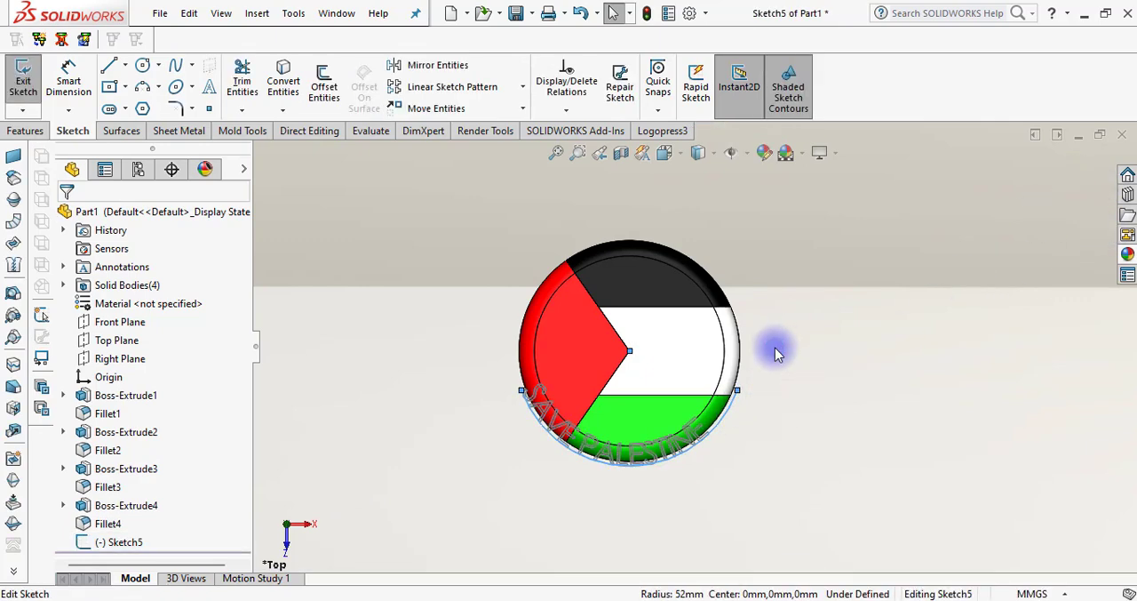
click(561, 456)
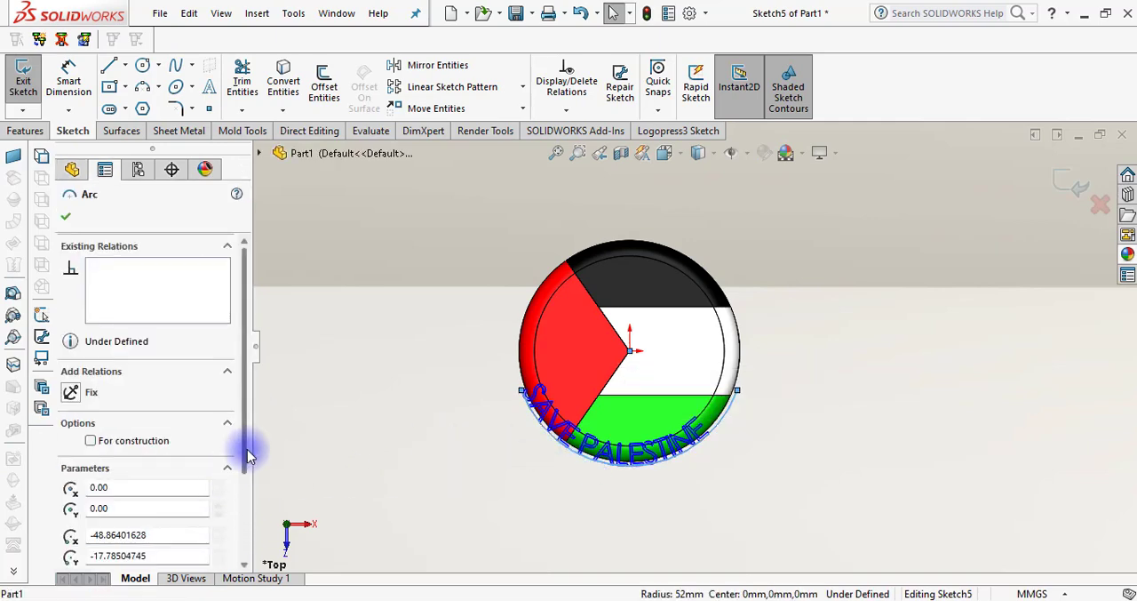
drag(248, 455, 246, 537)
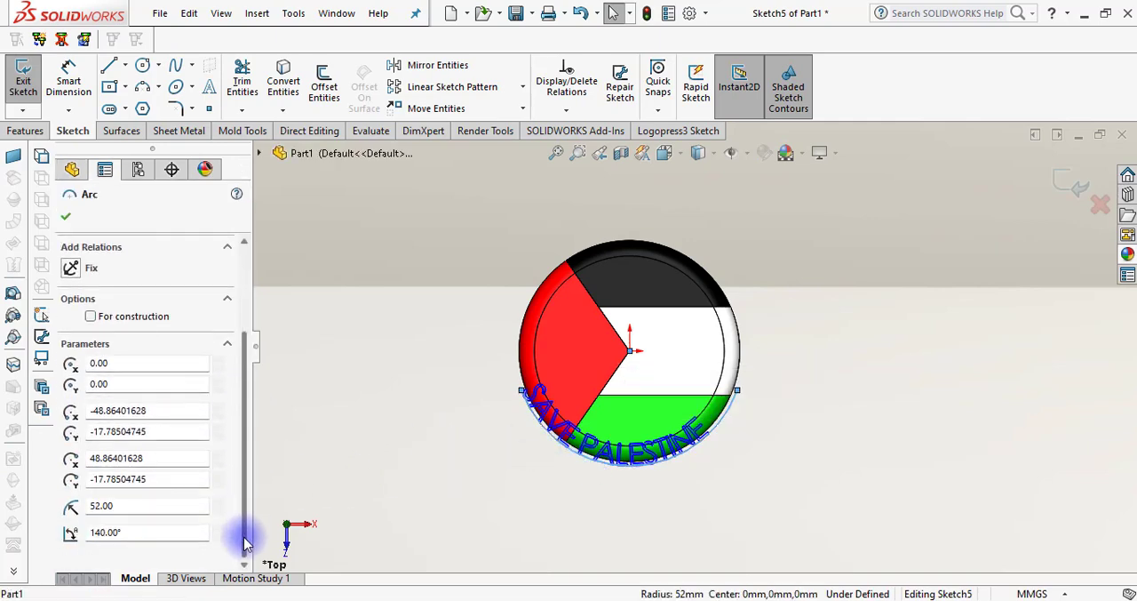
click(142, 506)
text(60)
key(Return)
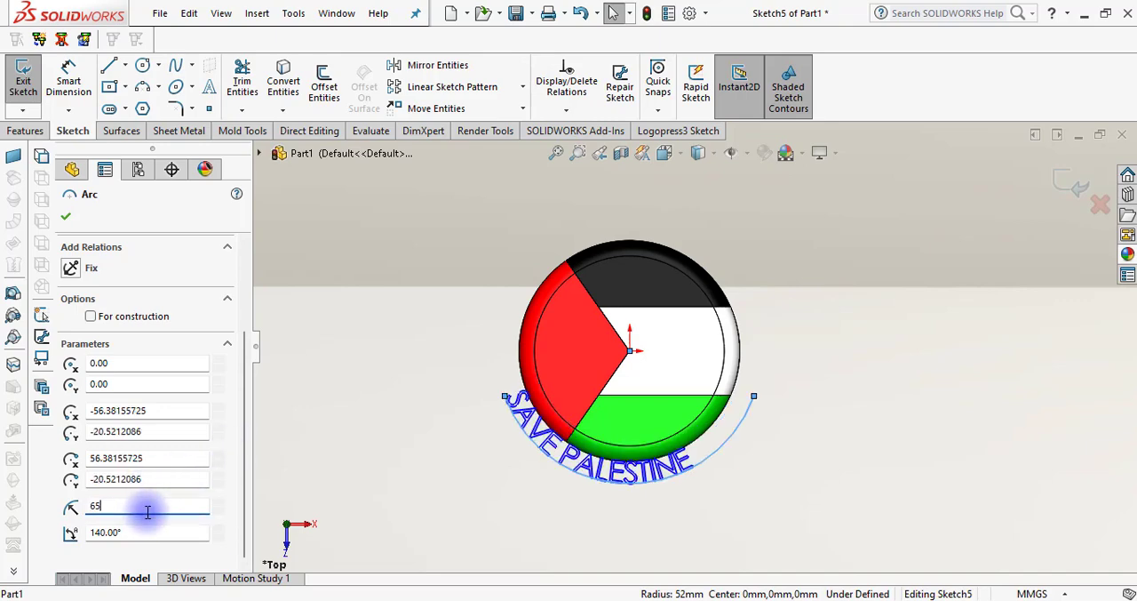
Try a 65 mm radius for the text arc, and reduce the radius slightly to bring the text closer to the disc
key(Return)
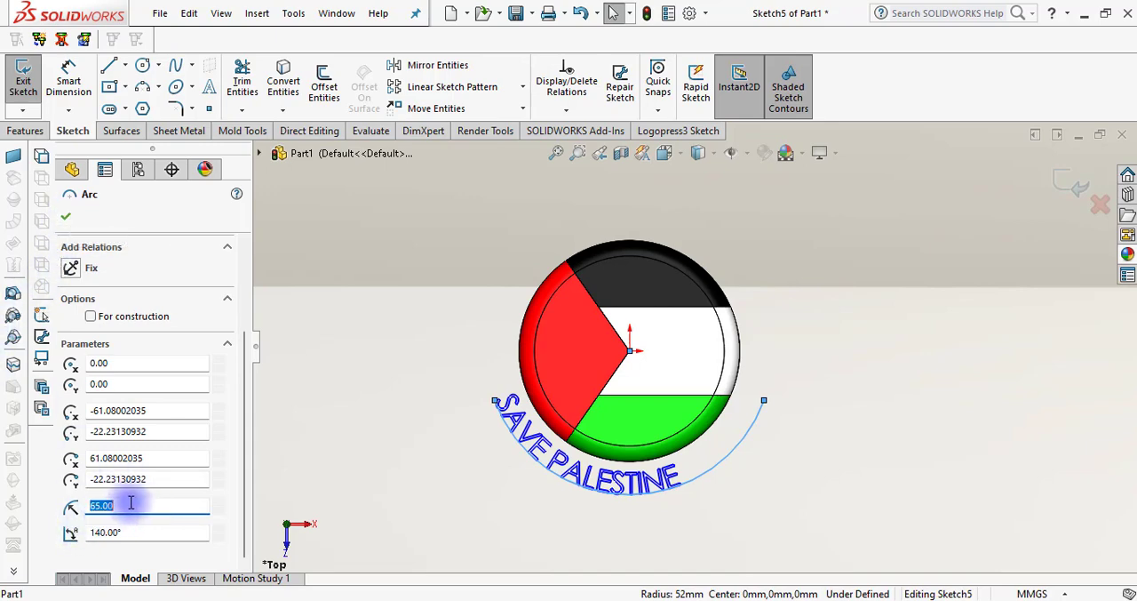
text(60)
click(354, 470)
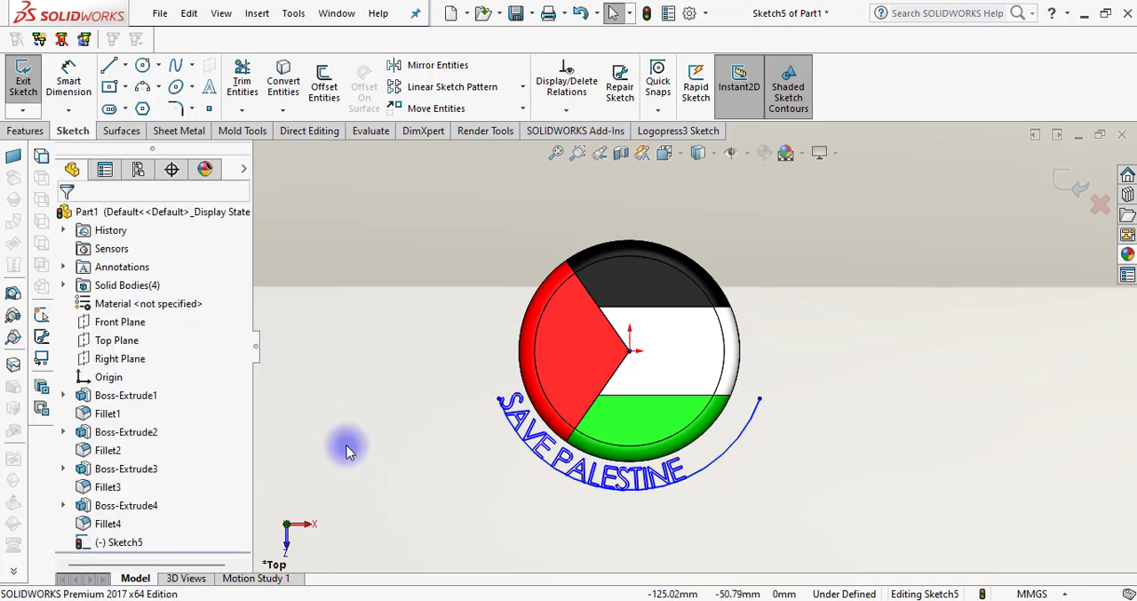
Reposition the arc's endpoints to centre the text below the disc, with its starting end at about X -50, Y -41 mm, and exit the sketch
mouse_move(760, 398)
mouse_down()
mouse_move(770, 363)
mouse_move(792, 363)
mouse_move(764, 399)
mouse_move(784, 399)
mouse_move(750, 384)
mouse_up()
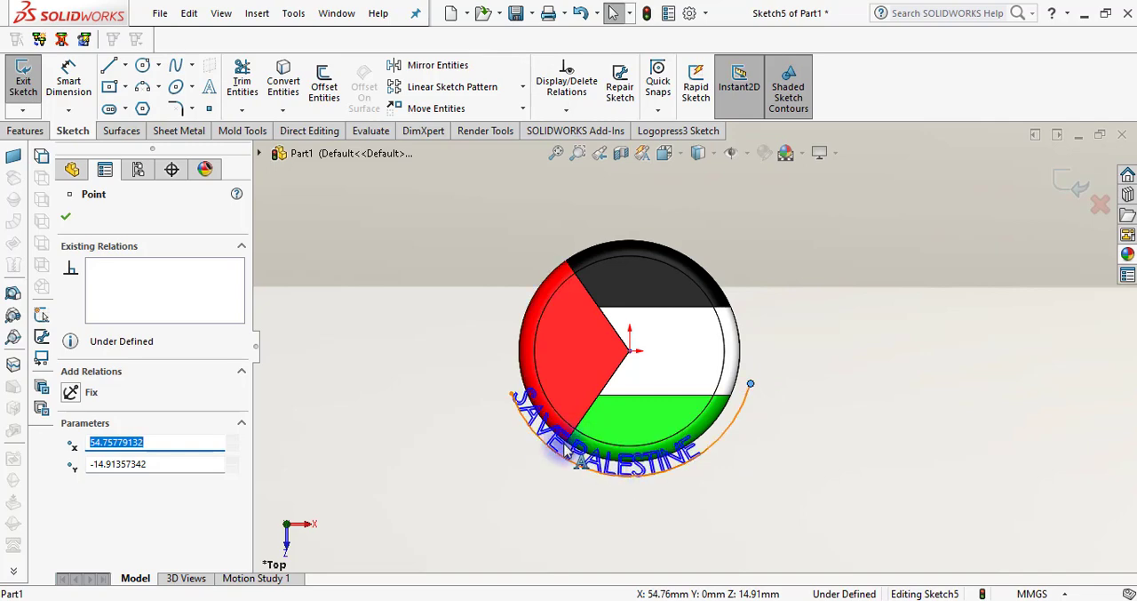
drag(514, 398, 508, 425)
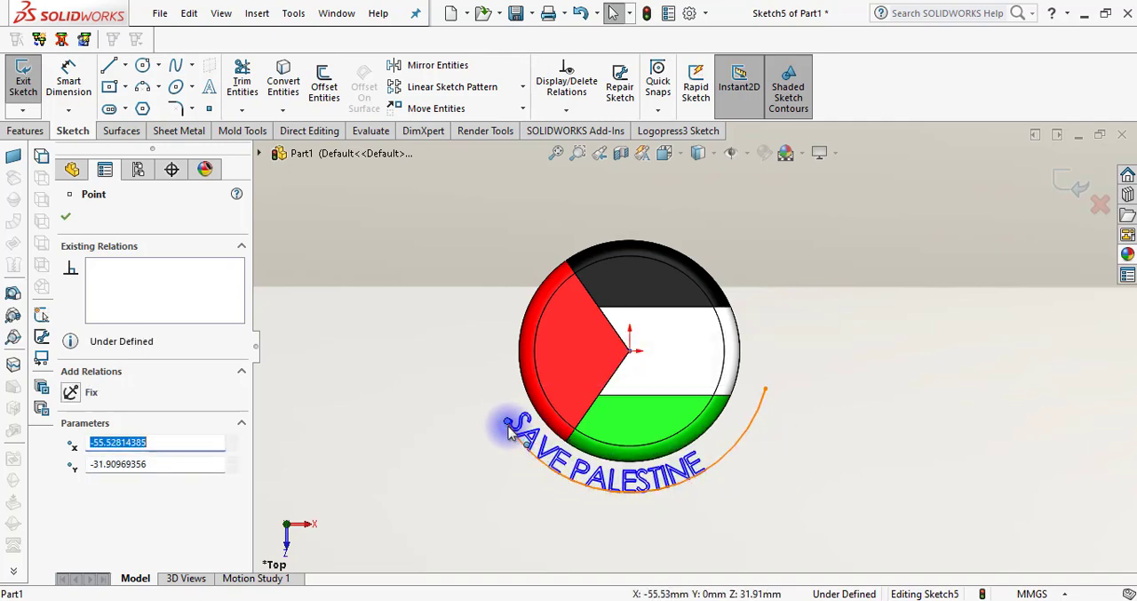
drag(509, 430, 519, 442)
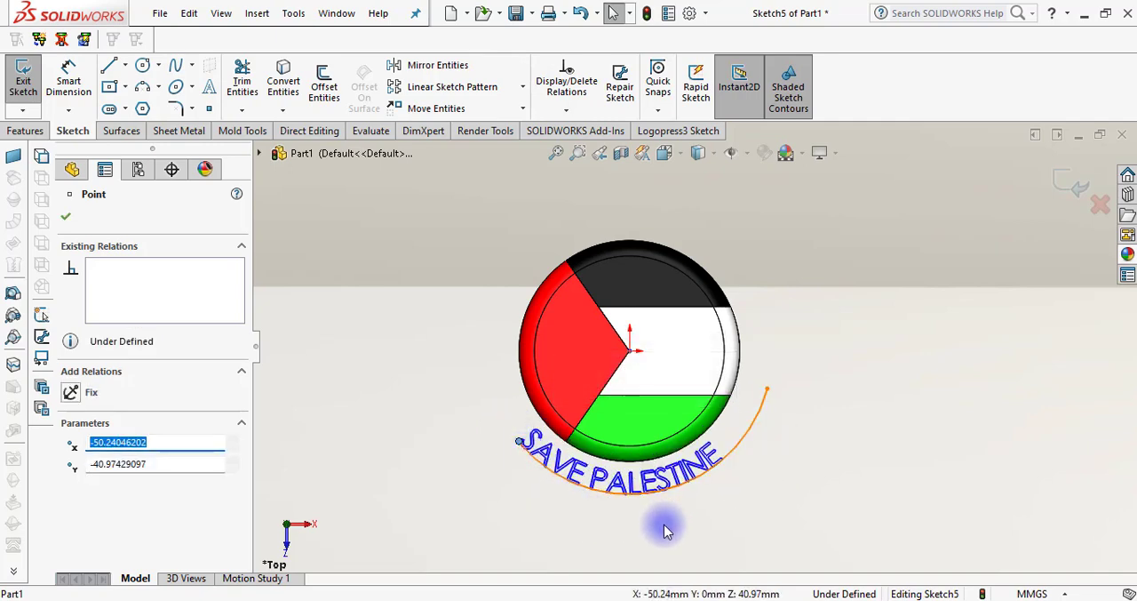
scroll(666, 524, down, 2)
scroll(666, 495, up, 2)
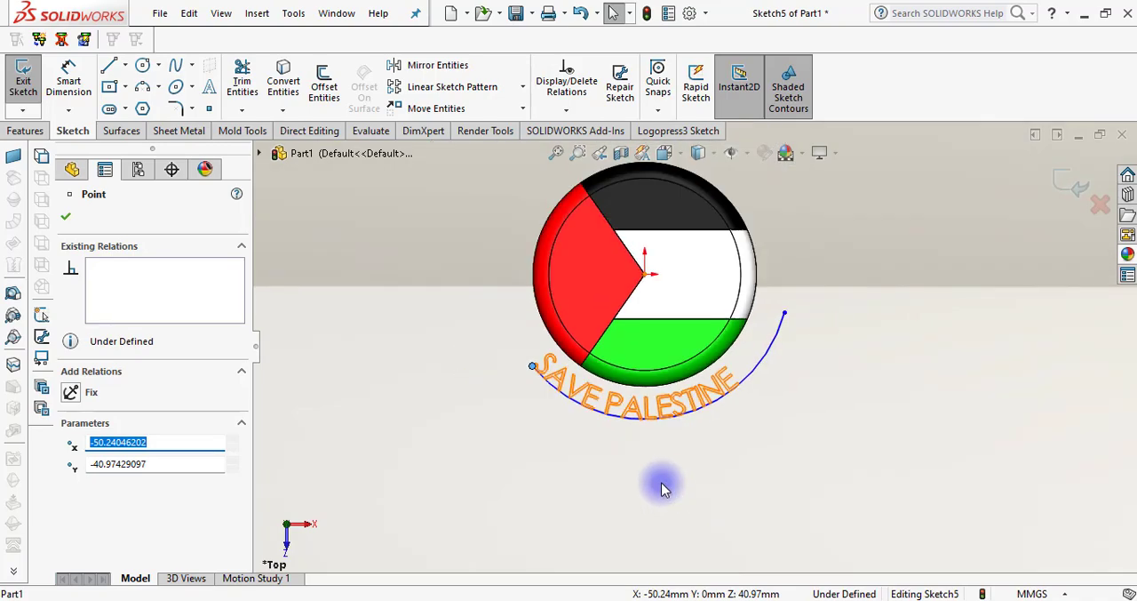
click(66, 216)
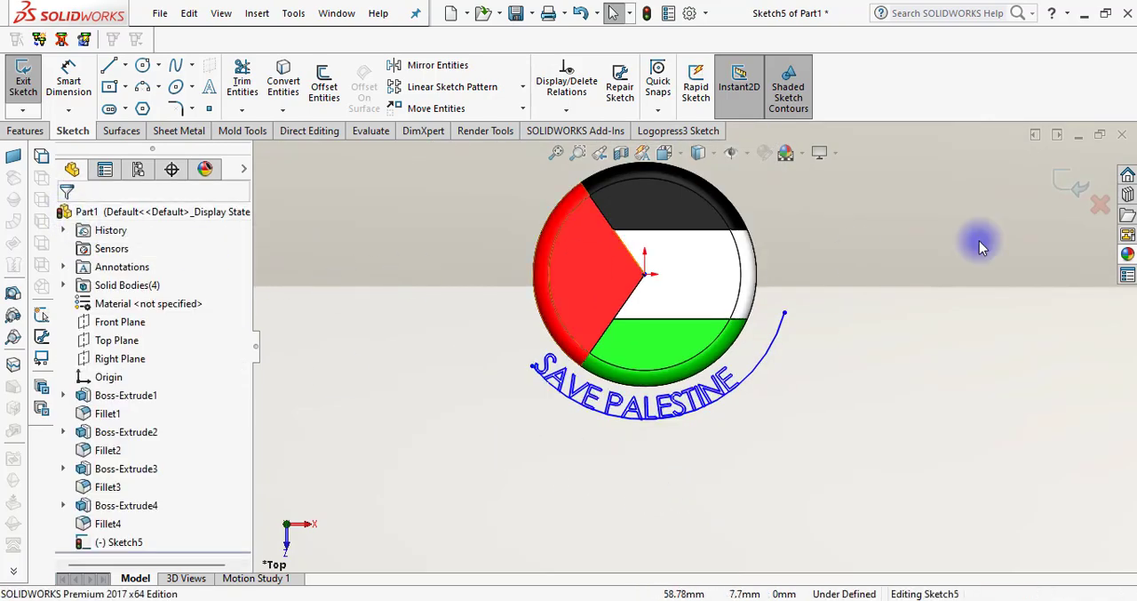
click(1072, 181)
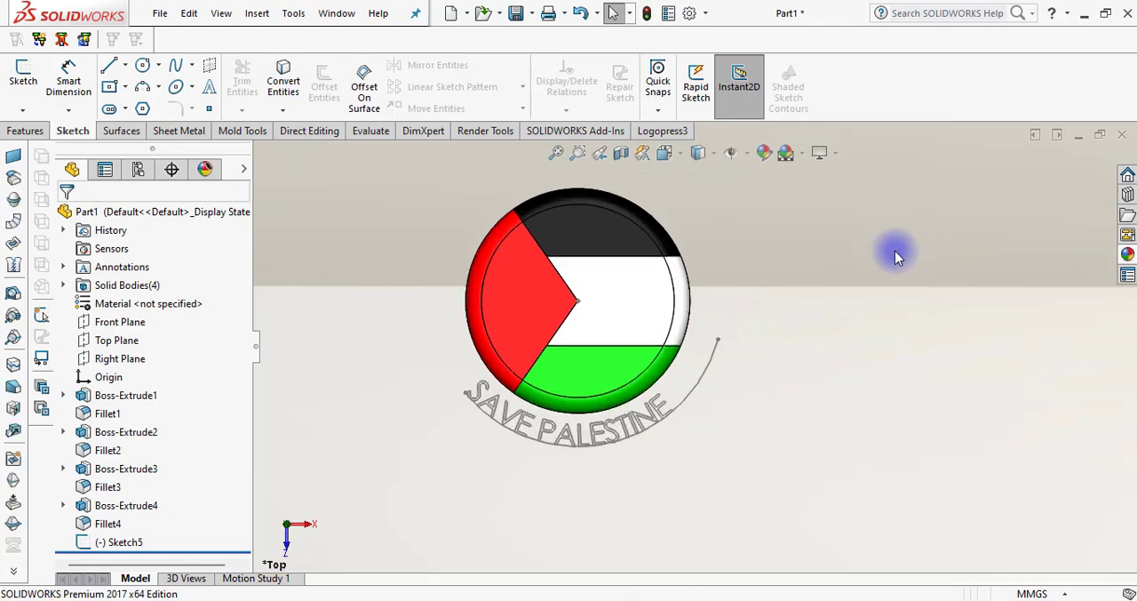
Try to extrude the text sketch 10 mm with the guide arc still in it
click(520, 420)
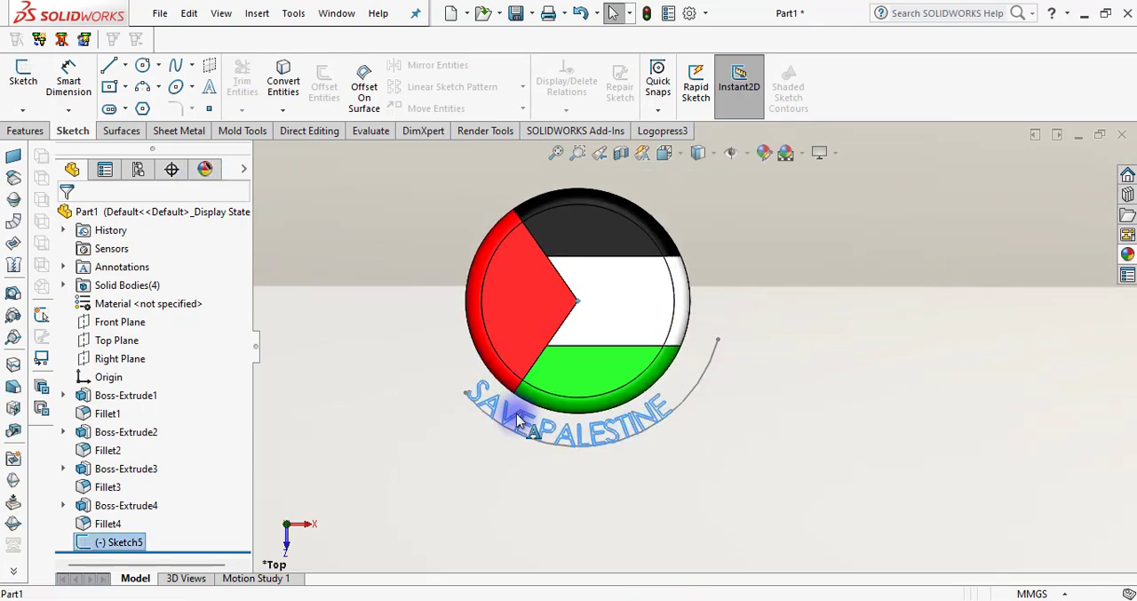
double_click(520, 420)
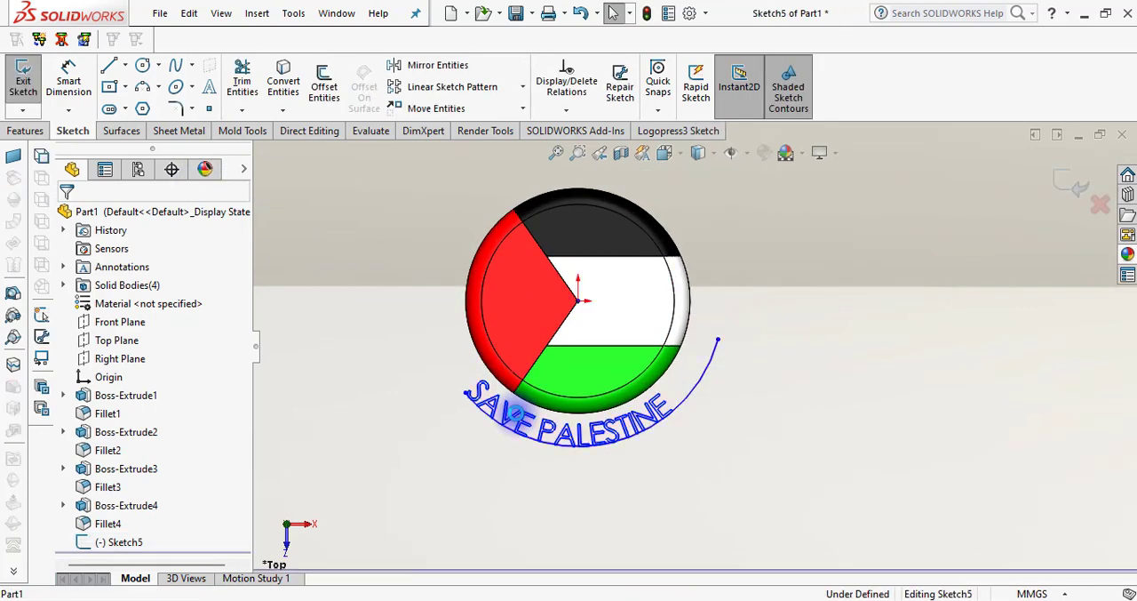
click(24, 131)
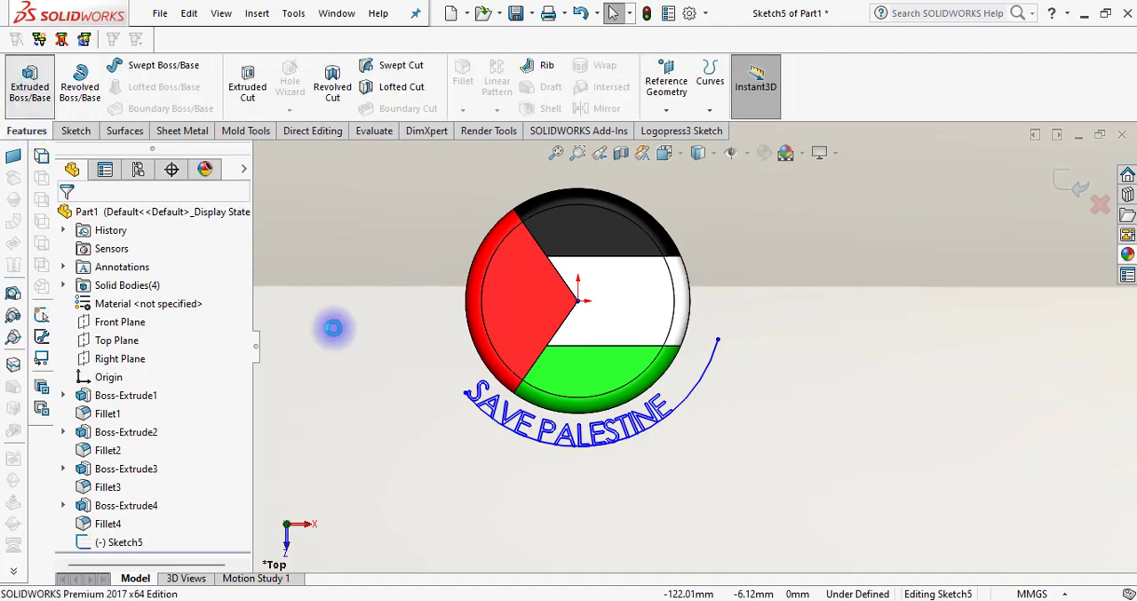
middle_drag(412, 416, 397, 323)
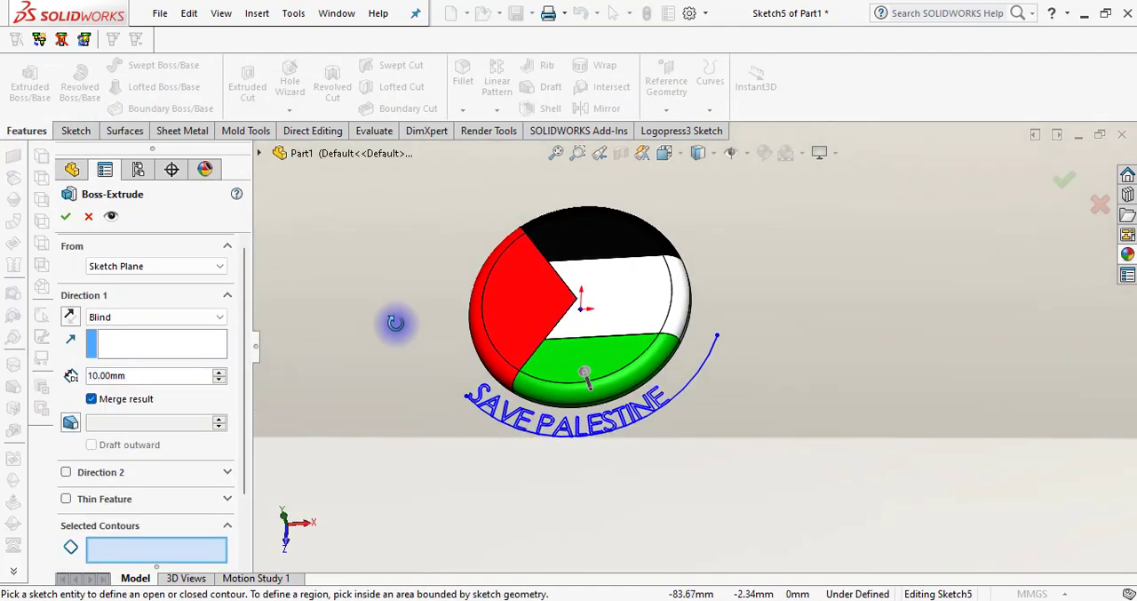
scroll(522, 418, down, 5)
scroll(522, 422, down, 2)
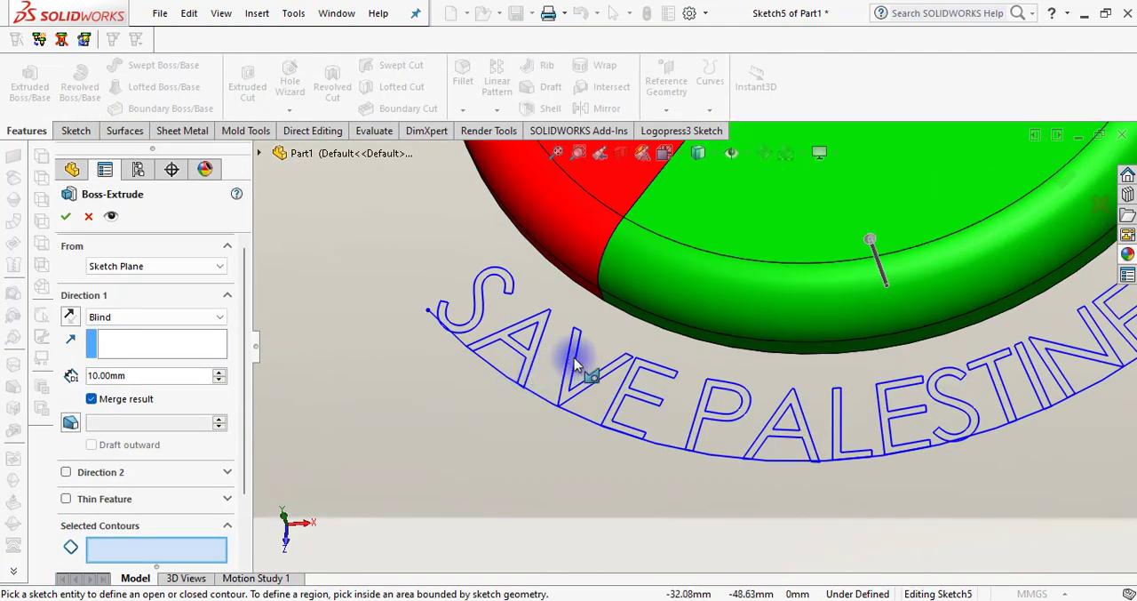
scroll(609, 388, up, 5)
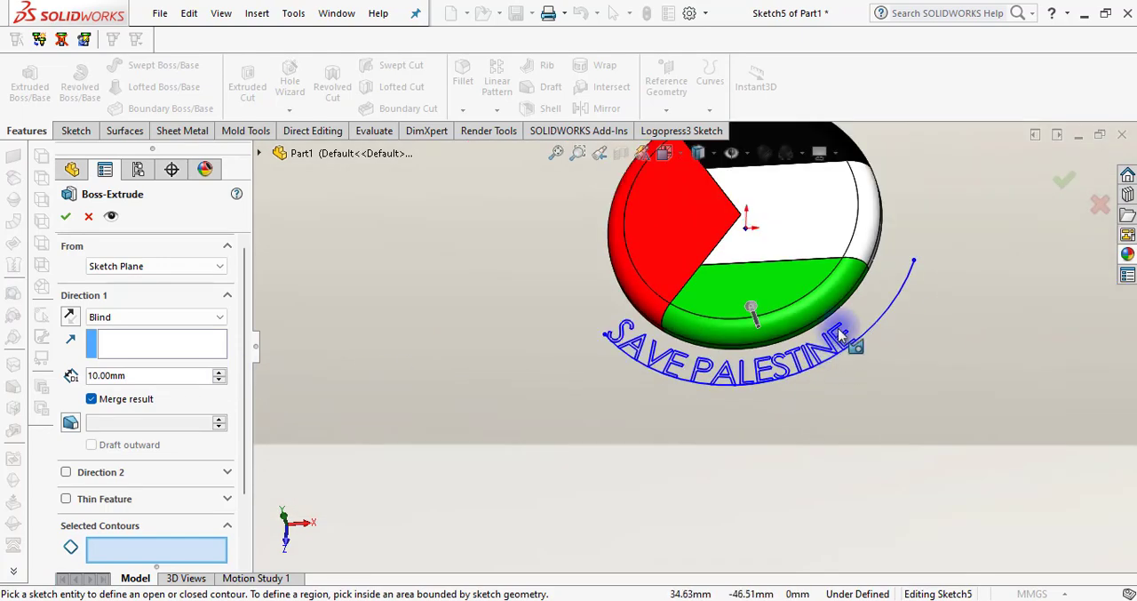
click(66, 216)
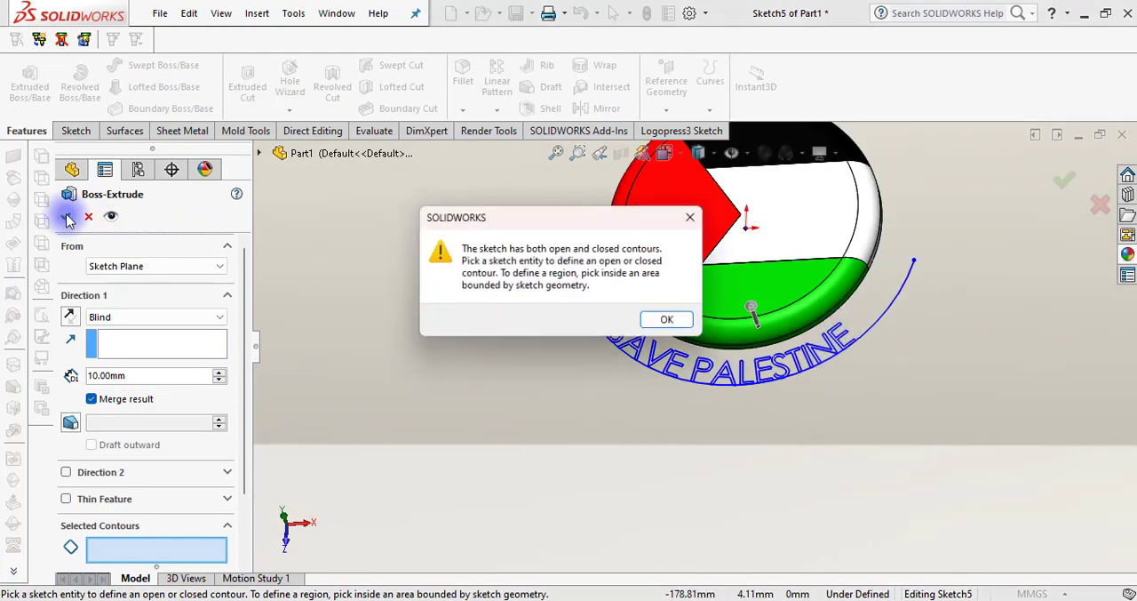
click(672, 320)
key(Escape)
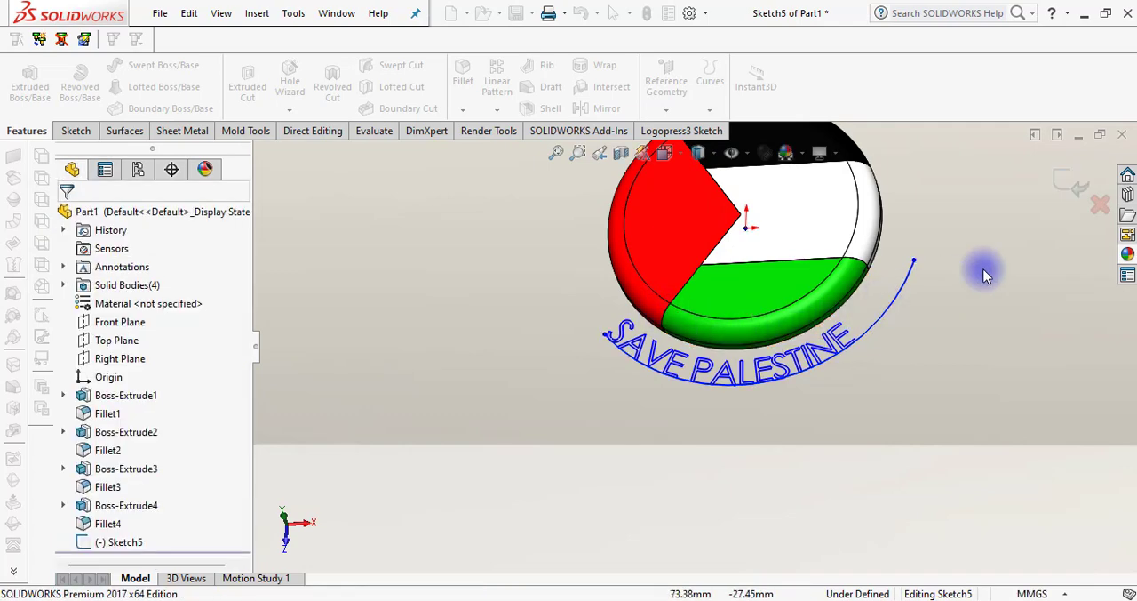
click(1067, 189)
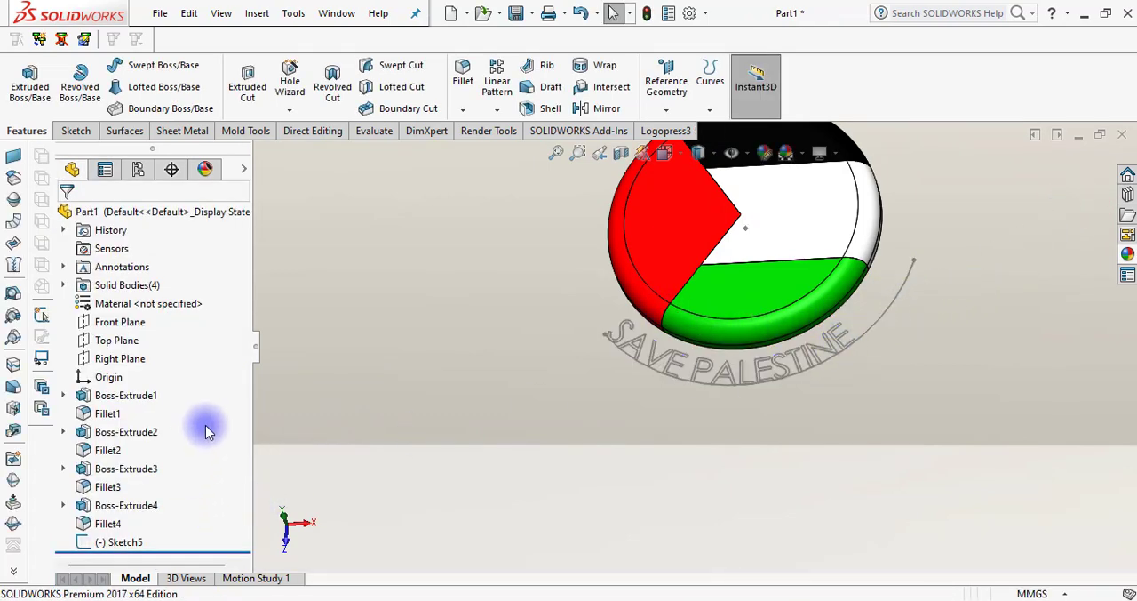
Reopen the text sketch and delete the guide arc under the SAVE PALESTINE lettering
click(111, 543)
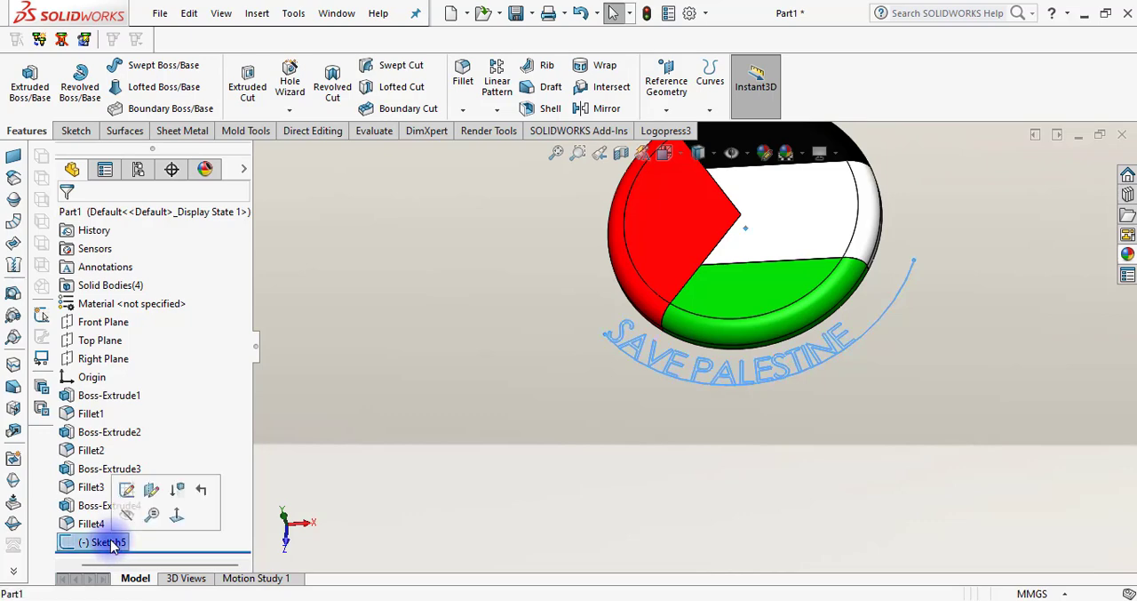
click(126, 488)
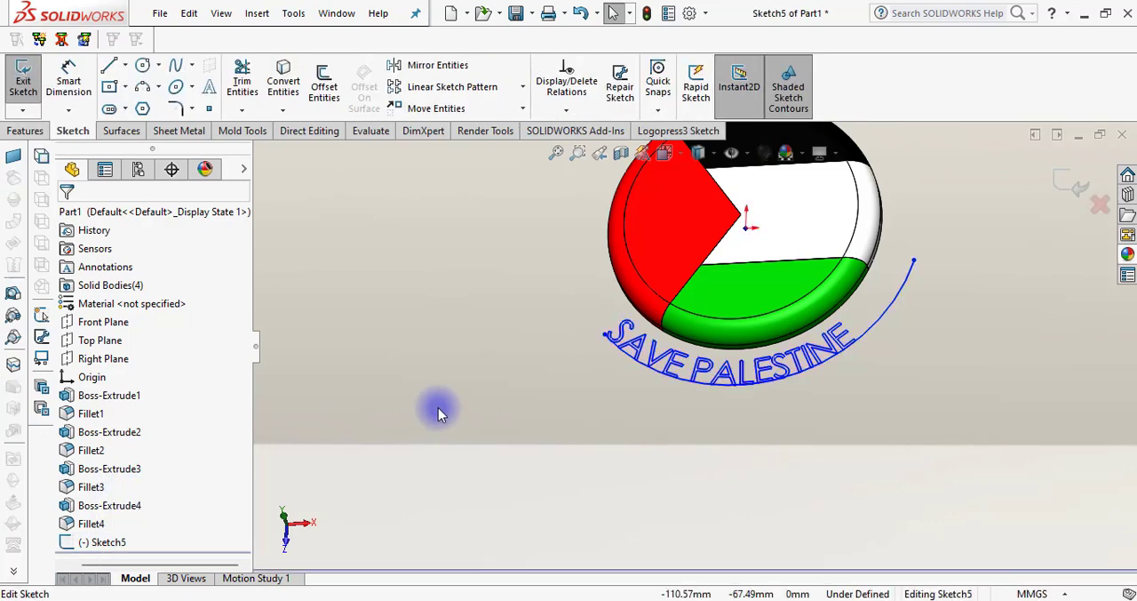
click(905, 301)
click(908, 297)
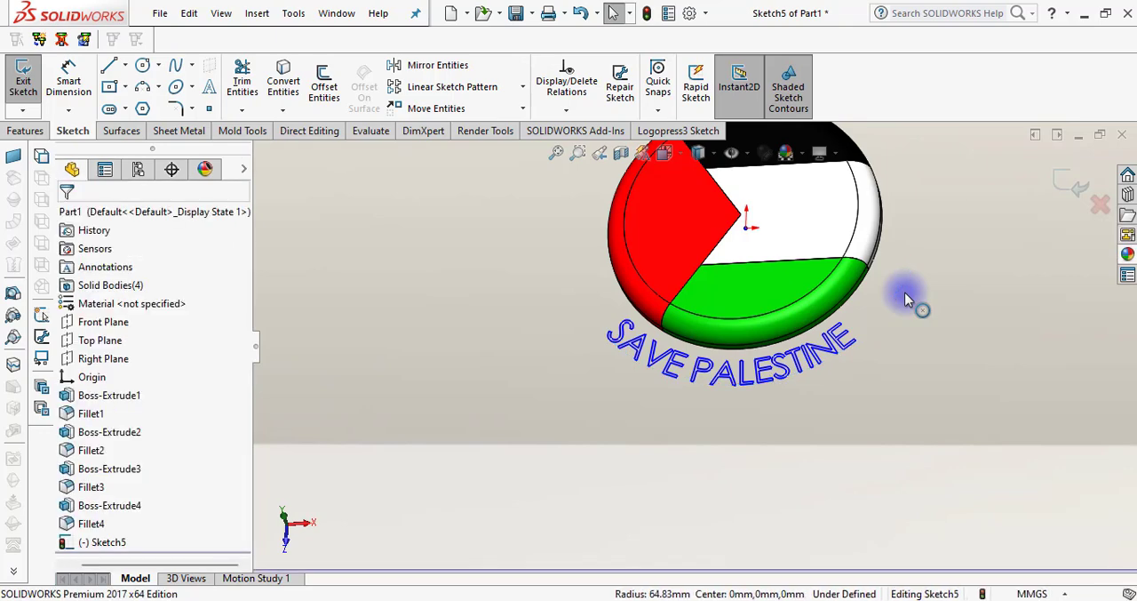
Extrude the SAVE PALESTINE text 10 mm blind from the sketch plane with Merge result turned off
click(27, 131)
click(31, 95)
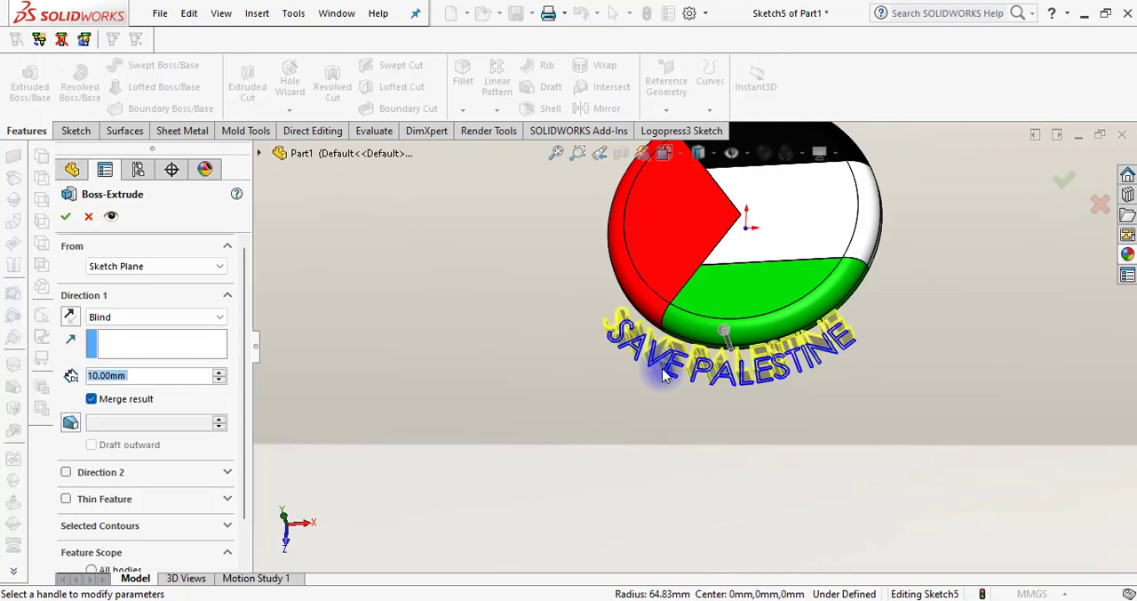
middle_drag(605, 399, 601, 429)
click(92, 399)
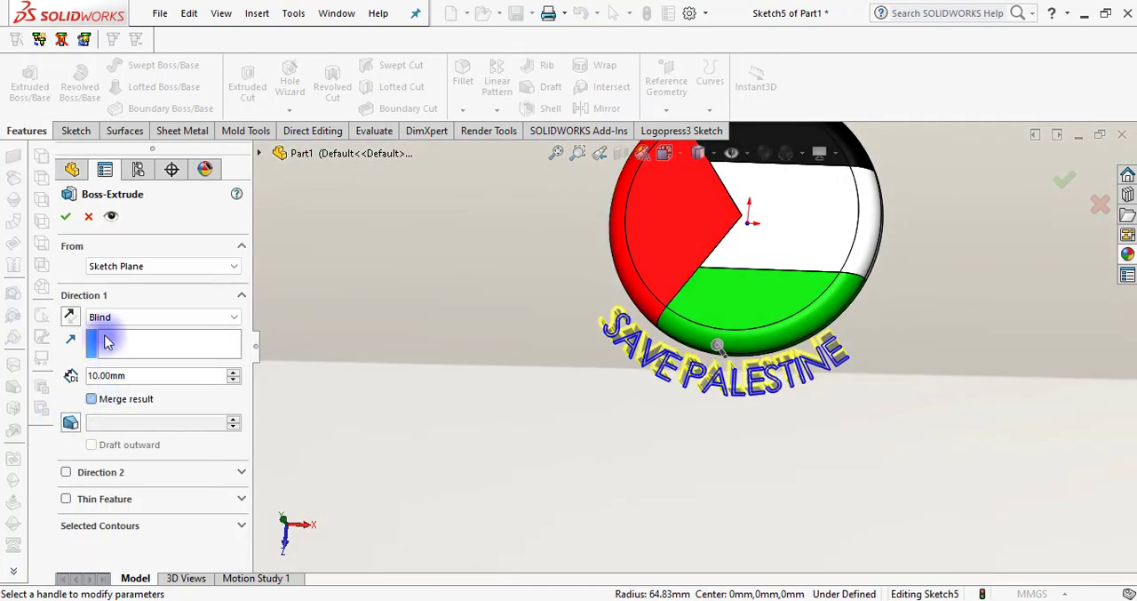
click(66, 218)
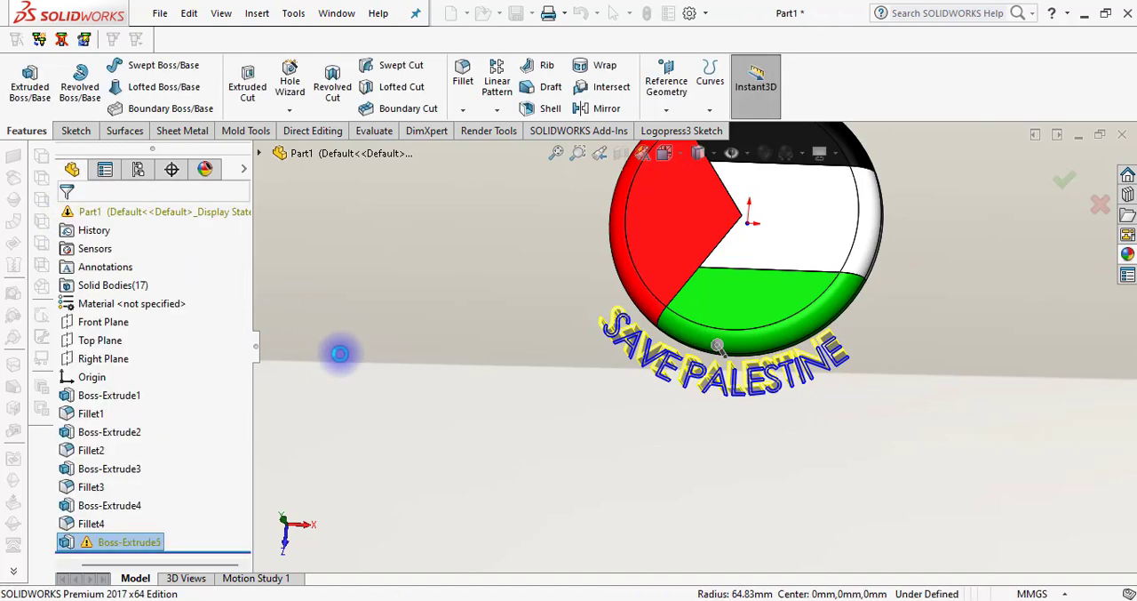
middle_drag(539, 407, 676, 409)
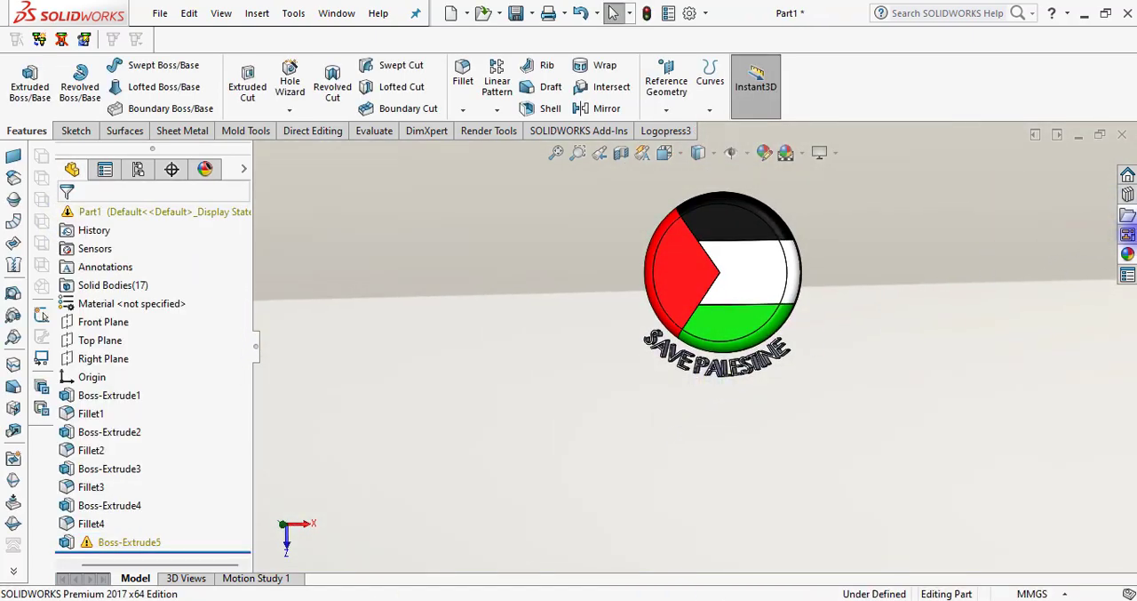
Apply the 3 Point Blue scene from the Basic Scenes library to the part
click(1127, 255)
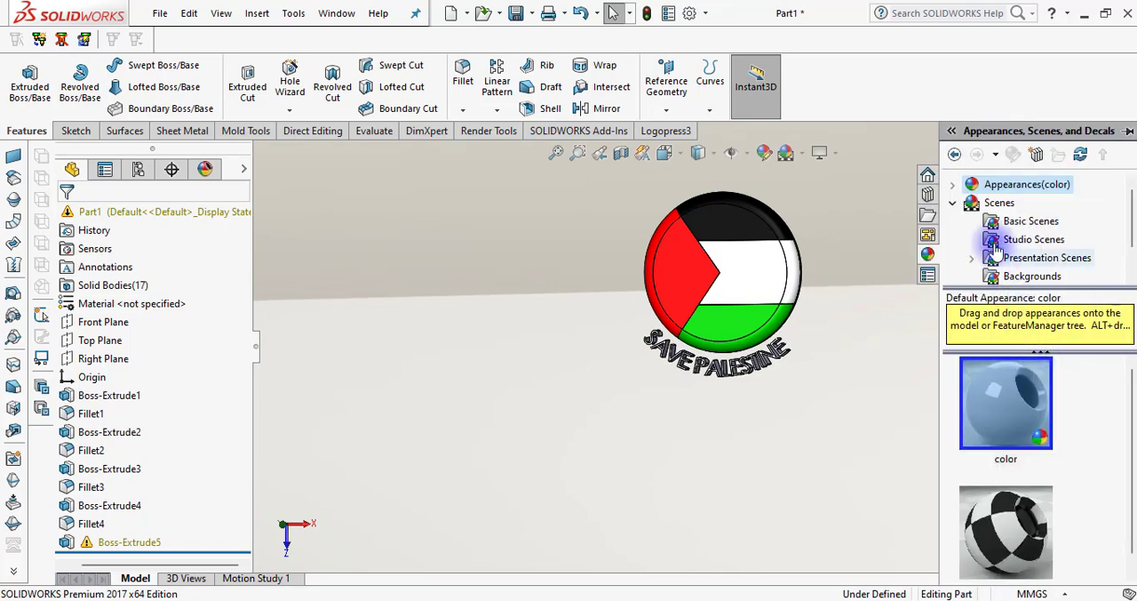
click(996, 204)
click(1010, 228)
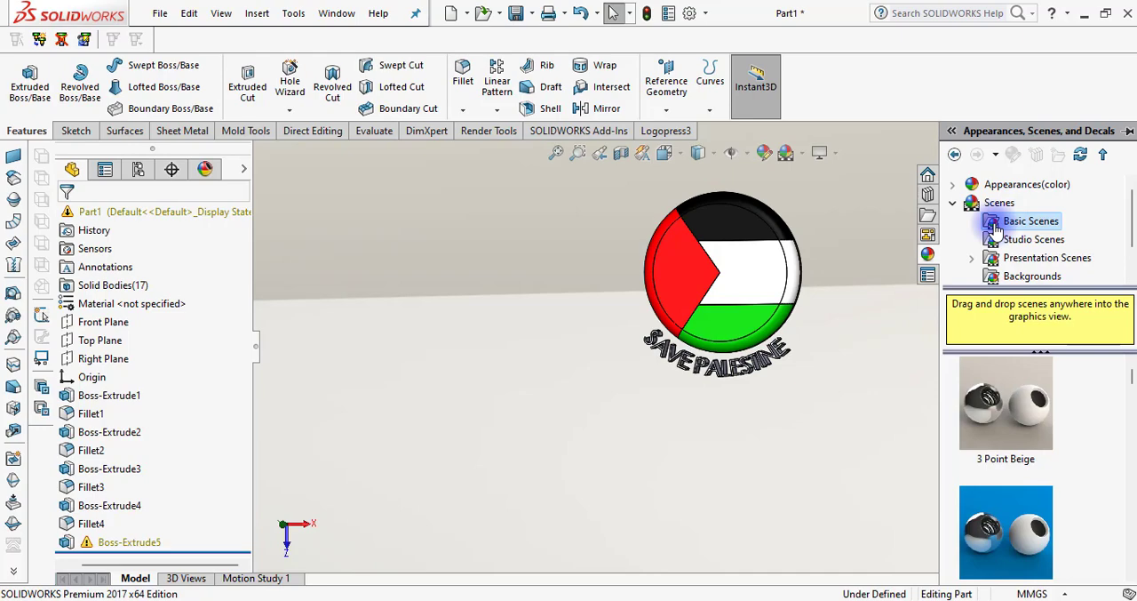
click(1020, 386)
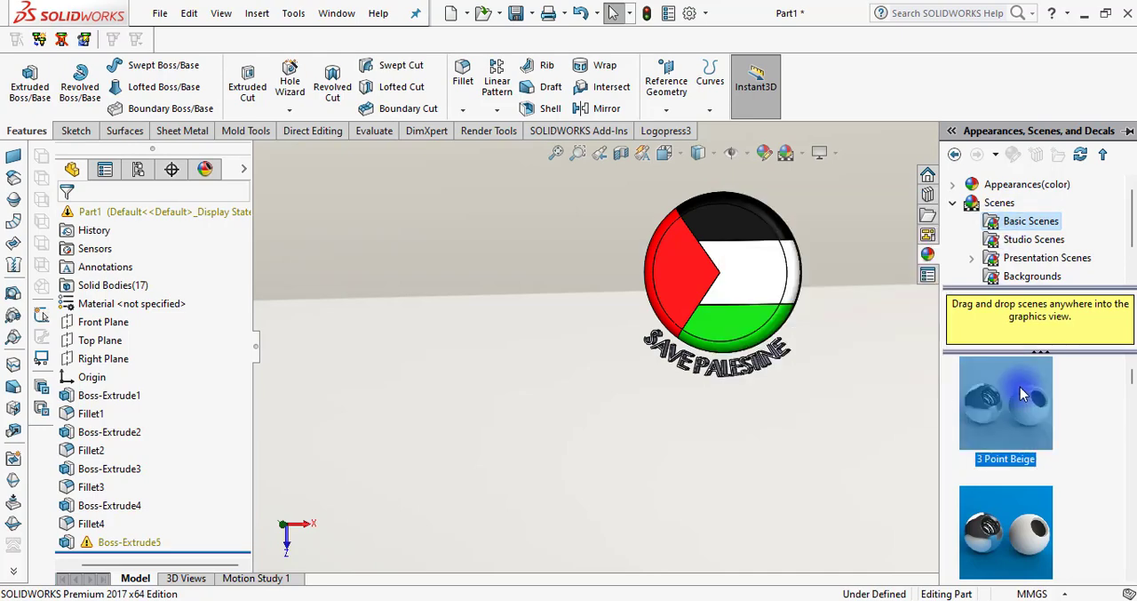
drag(988, 520, 835, 424)
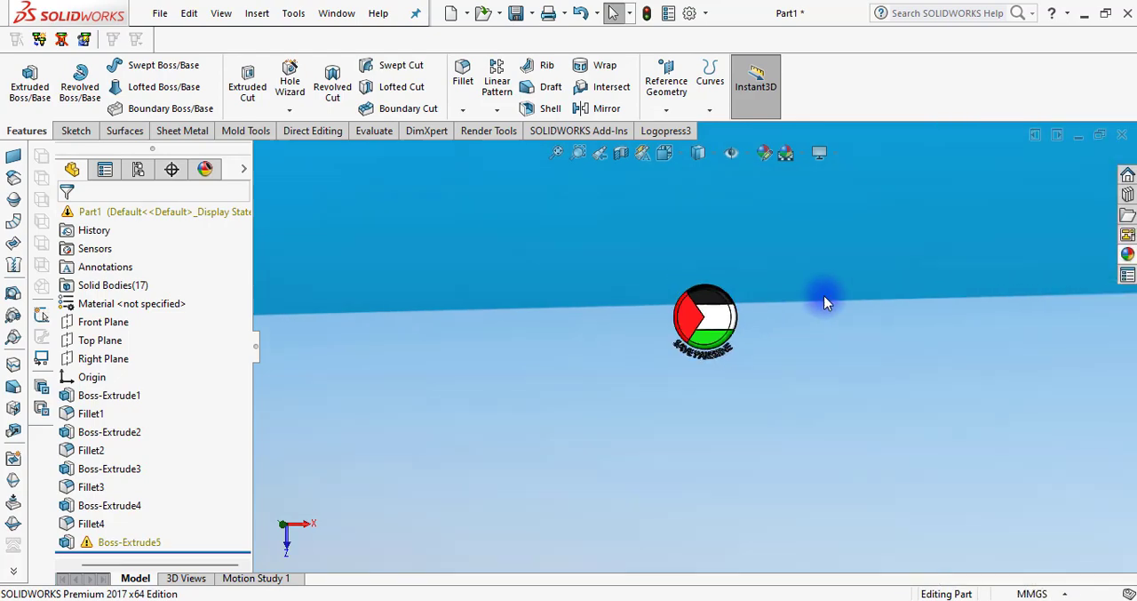
click(665, 152)
click(690, 201)
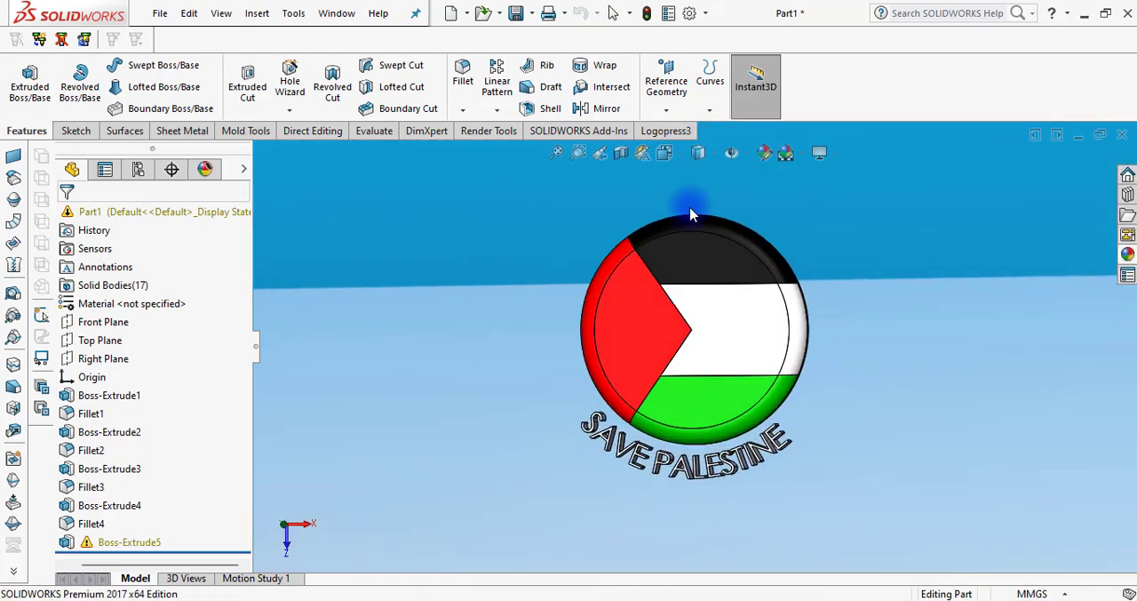
key(f)
scroll(906, 316, up, 5)
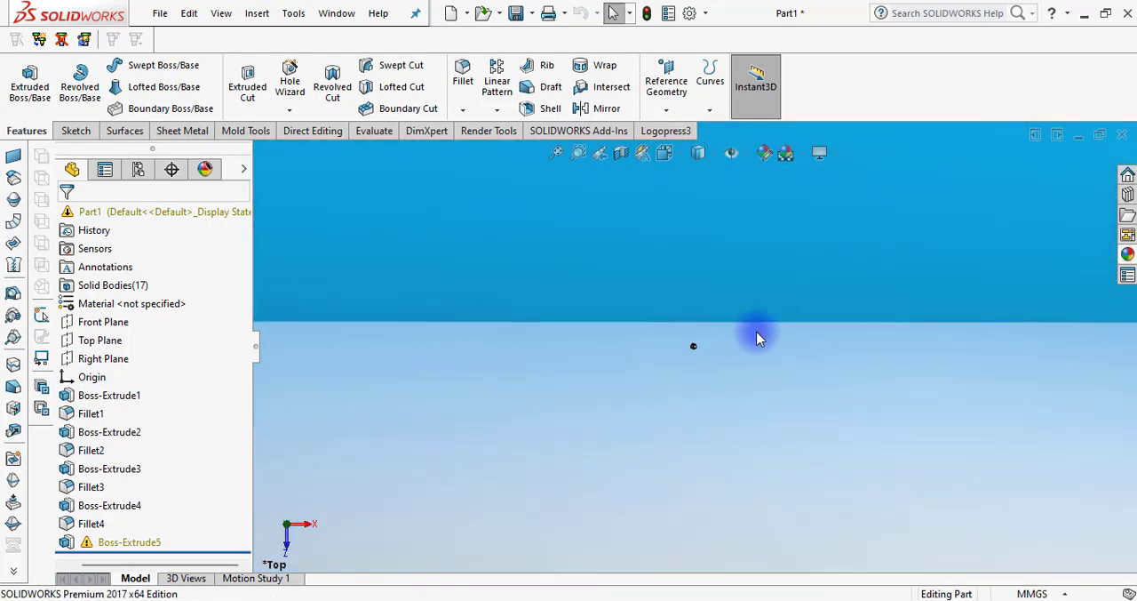
scroll(770, 335, down, 8)
middle_drag(702, 299, 670, 332)
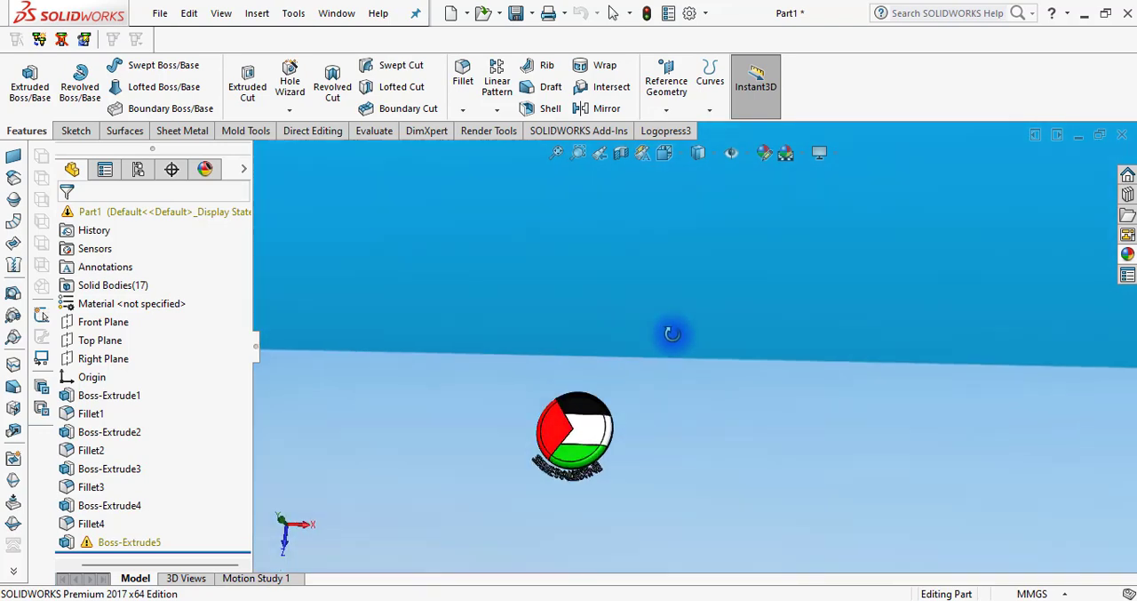
Apply the Glass library appearance that follows clear glass to the part
click(1127, 256)
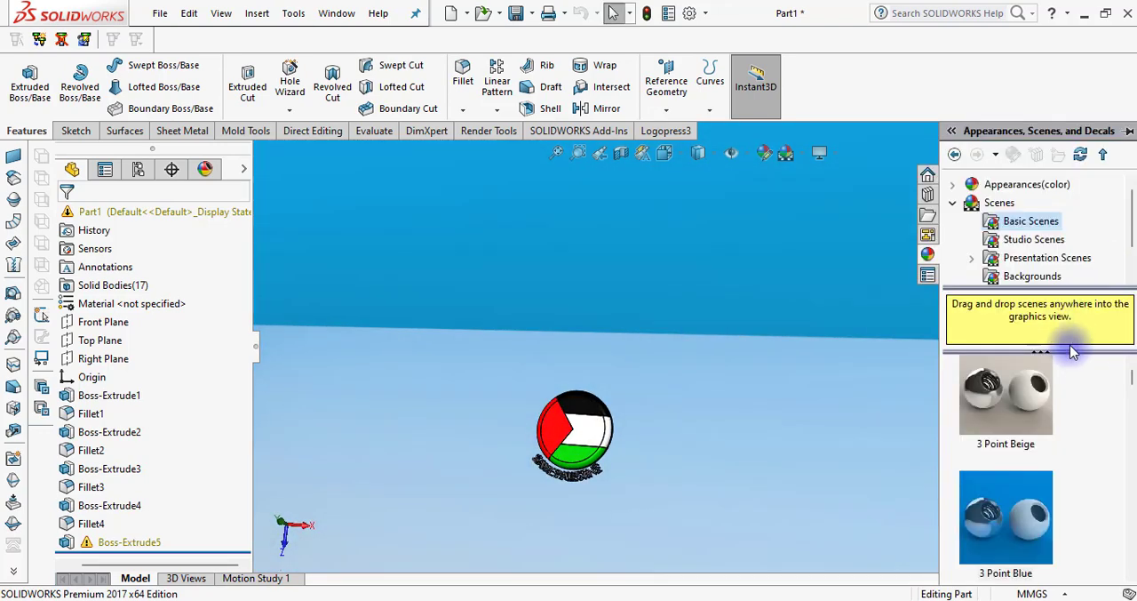
click(953, 204)
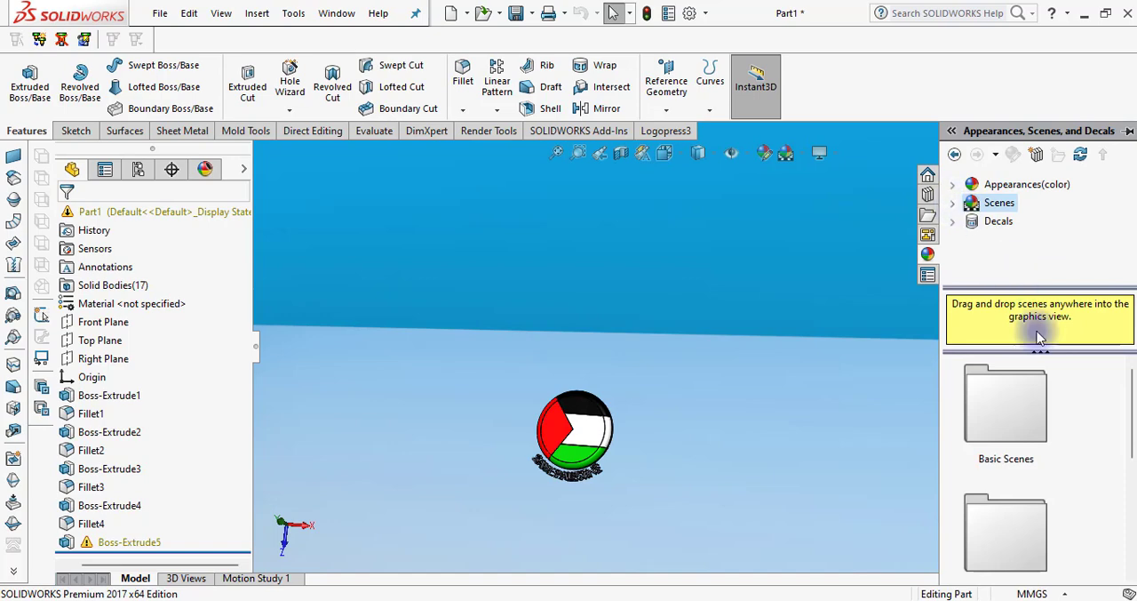
click(996, 184)
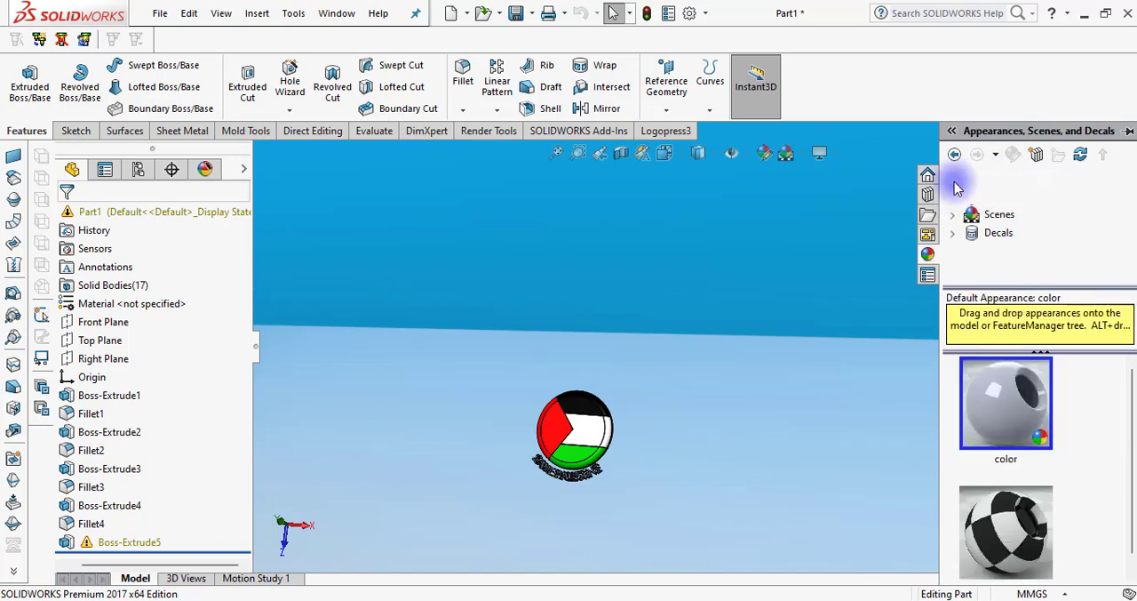
click(954, 185)
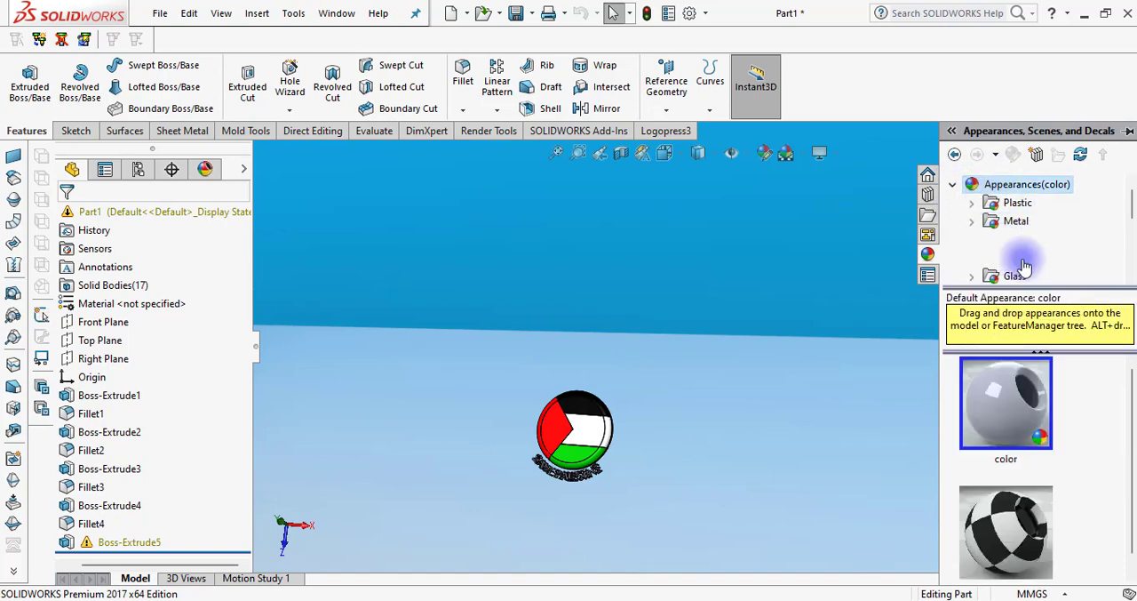
scroll(1031, 266, down, 1)
scroll(1045, 265, down, 1)
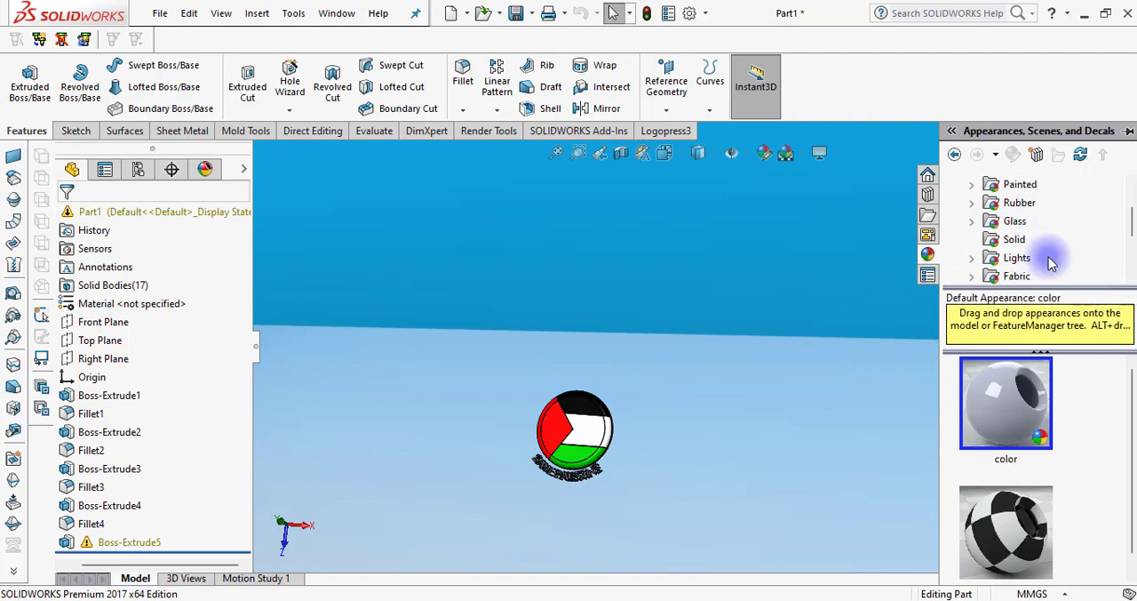
click(1005, 224)
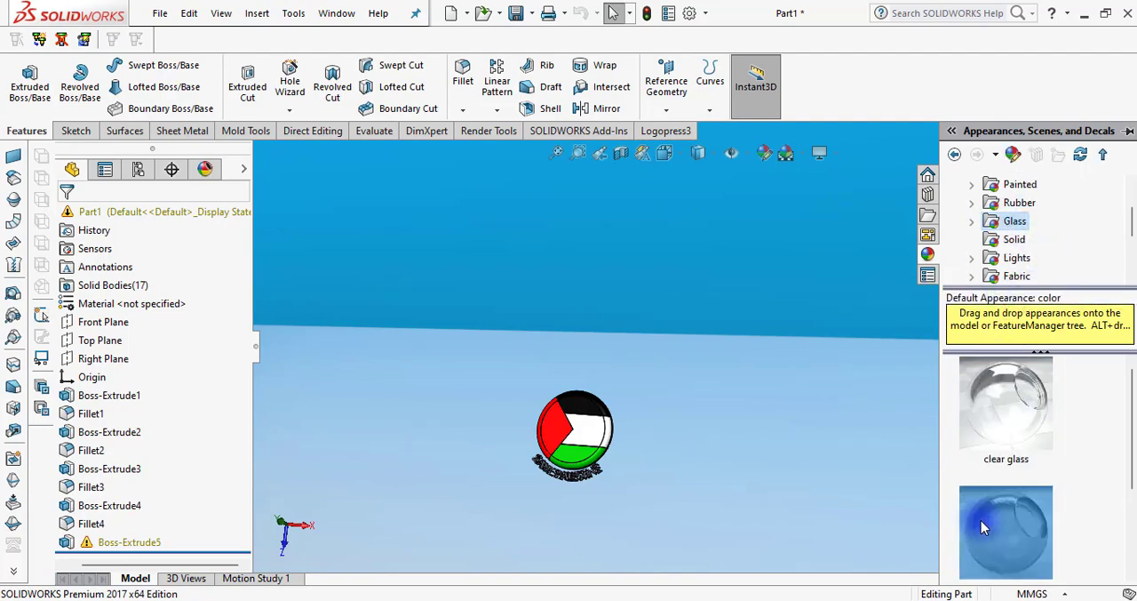
drag(982, 520, 772, 498)
drag(611, 439, 614, 442)
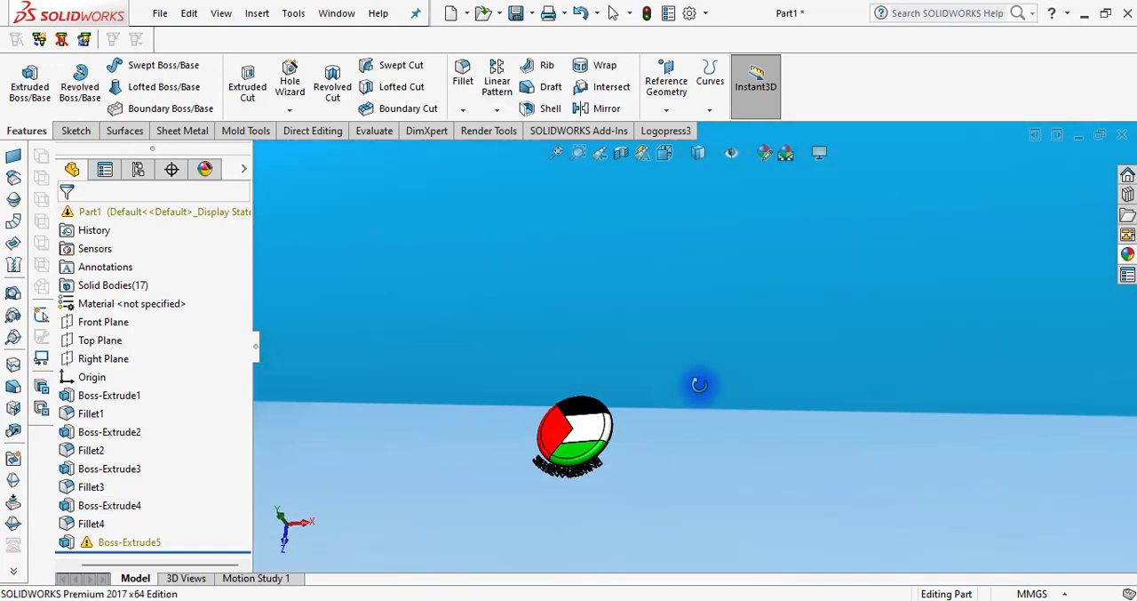
Change the scene to Plain White
click(803, 158)
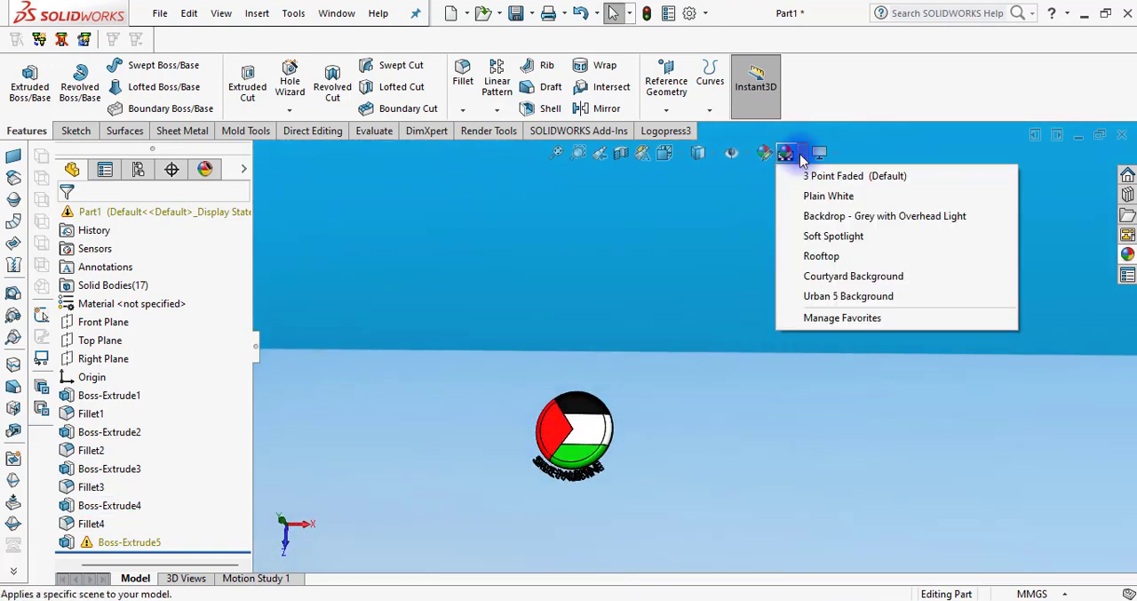
click(806, 196)
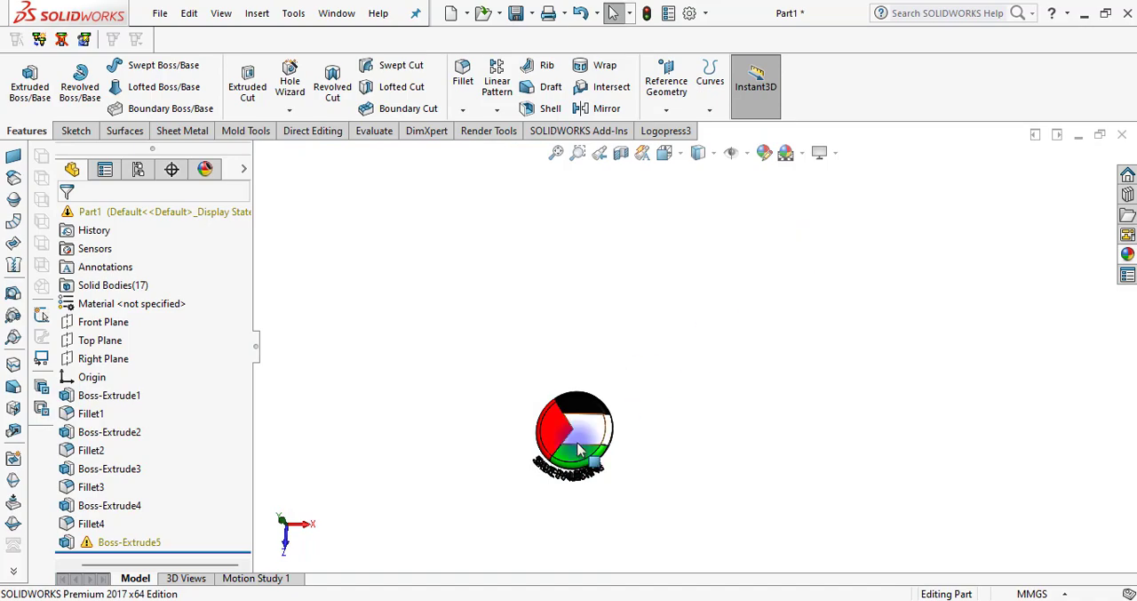
scroll(578, 449, down, 8)
scroll(703, 406, up, 2)
mouse_move(854, 345)
middle_down()
mouse_move(859, 332)
mouse_move(861, 364)
middle_up()
scroll(804, 406, up, 1)
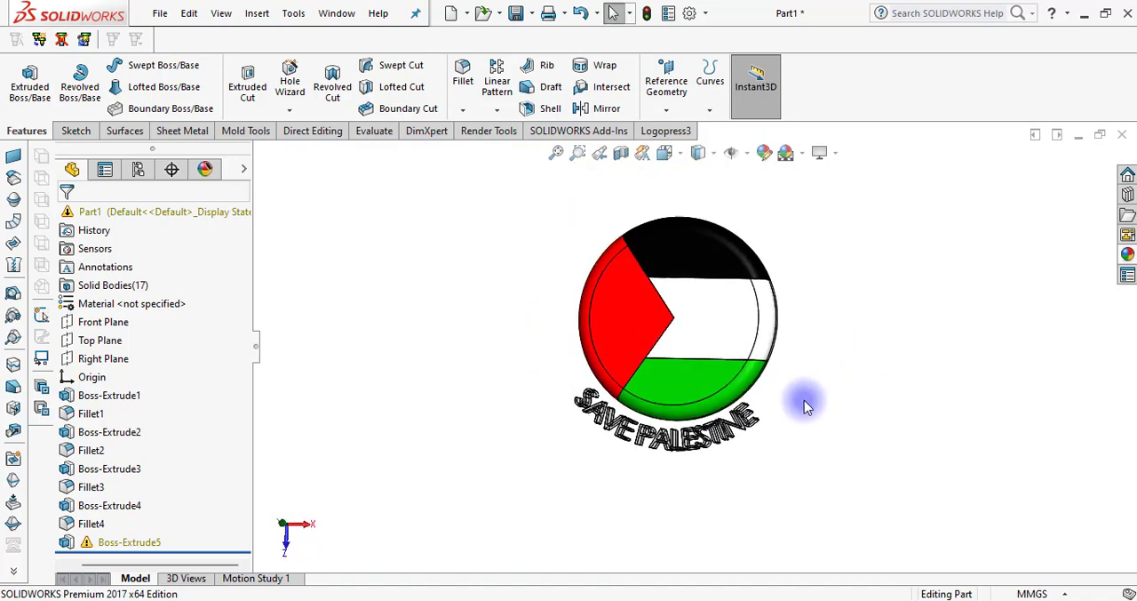
Remove the part-level appearance from Part1, starting from a face of the SAVE PALESTINE text
scroll(804, 406, down, 4)
click(721, 435)
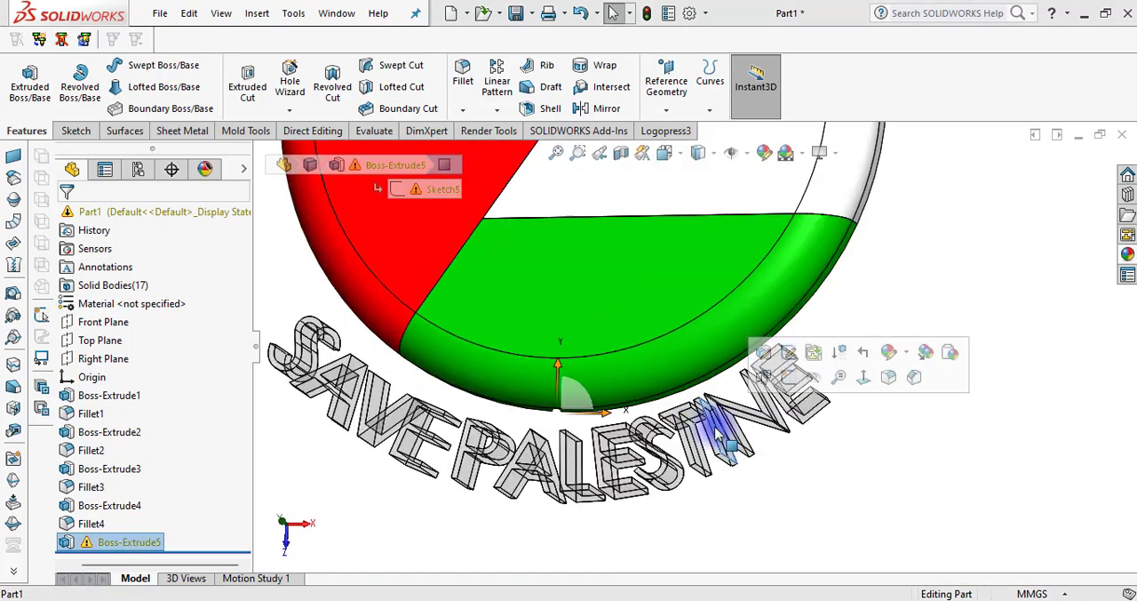
click(908, 353)
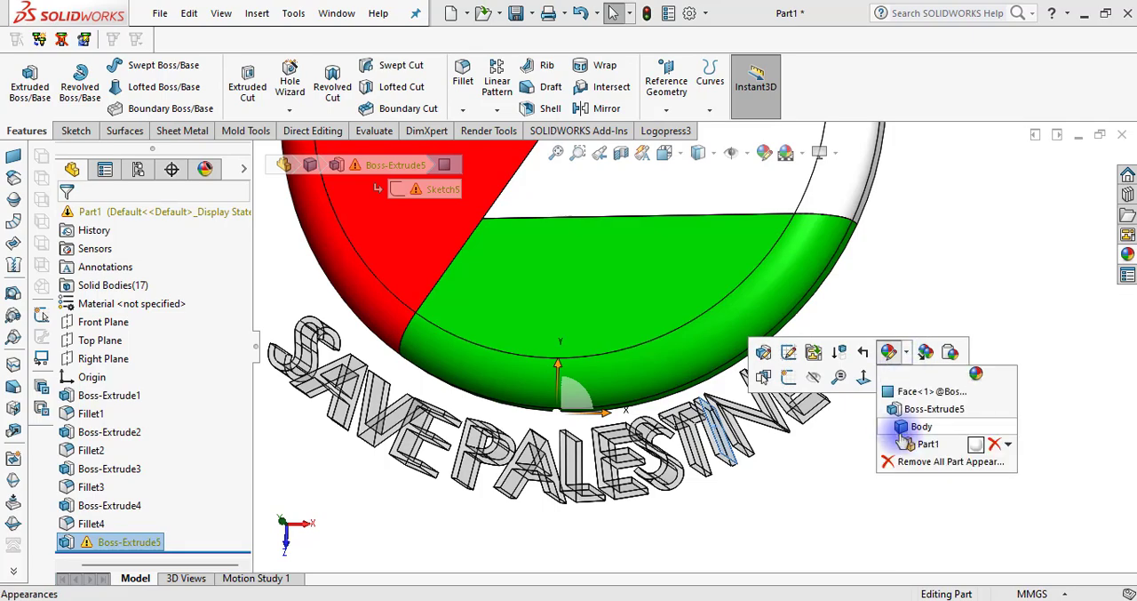
click(989, 444)
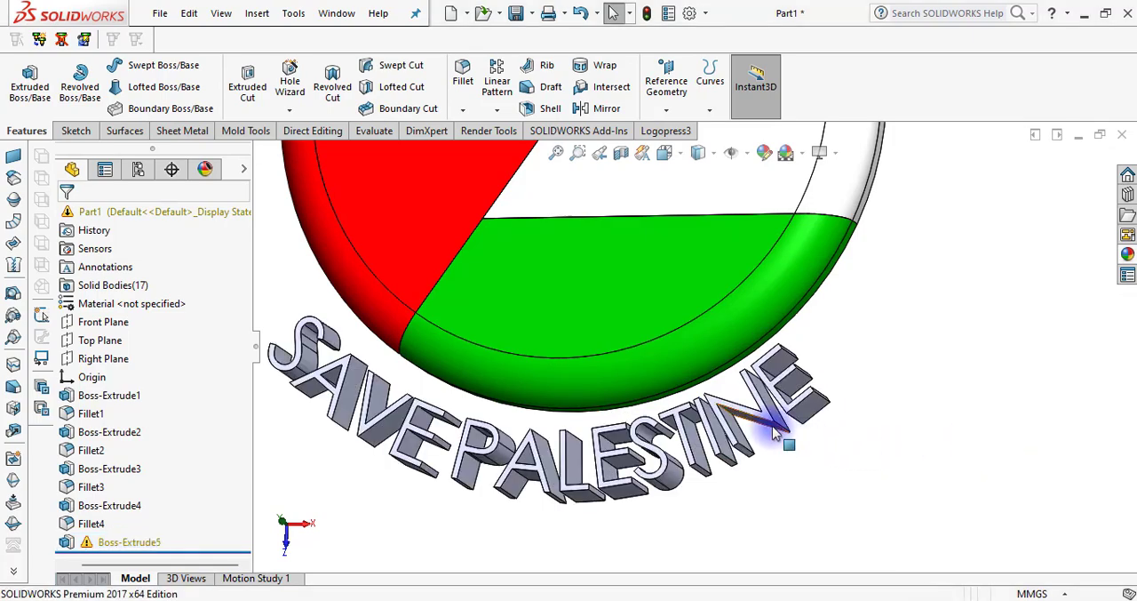
Colour the body of the letter N in PALESTINE magenta (RGB 255, 0, 255)
scroll(774, 433, down, 5)
click(685, 364)
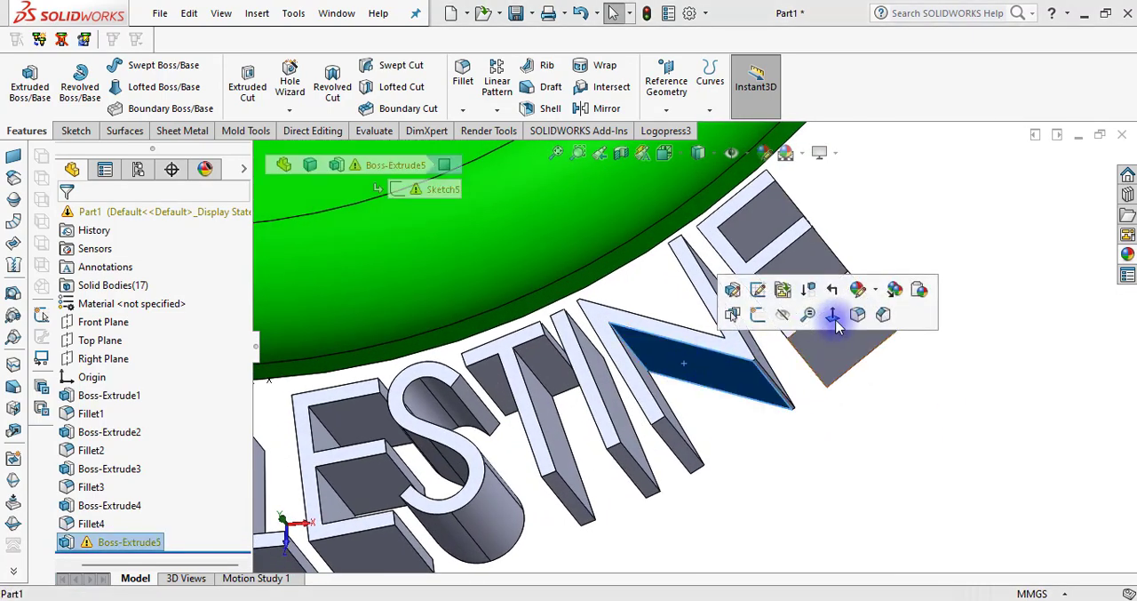
click(877, 291)
click(889, 366)
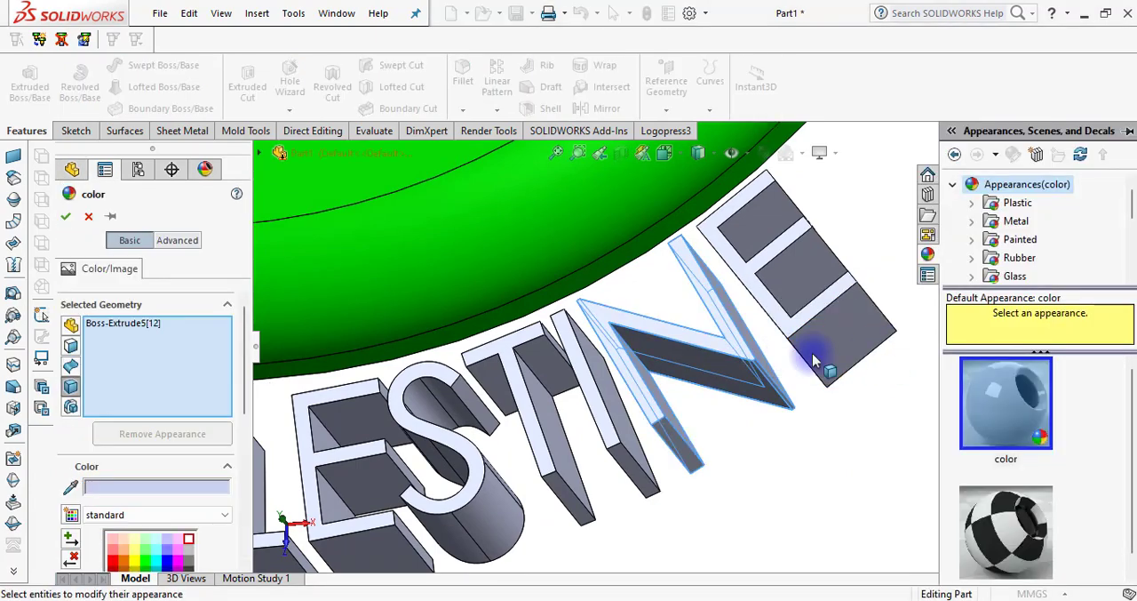
click(147, 558)
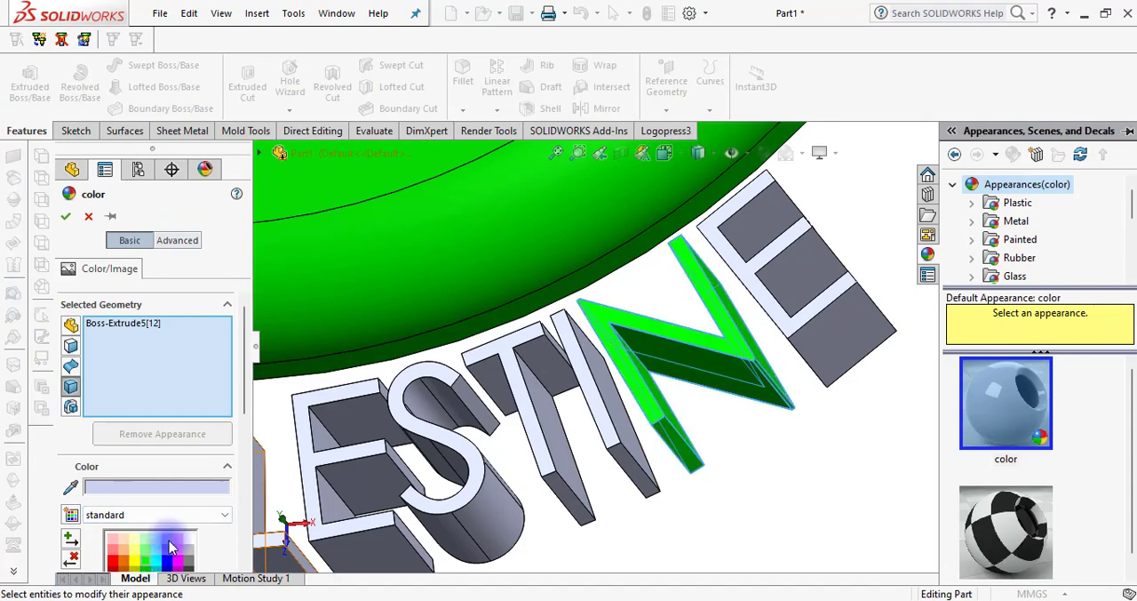
drag(243, 393, 238, 489)
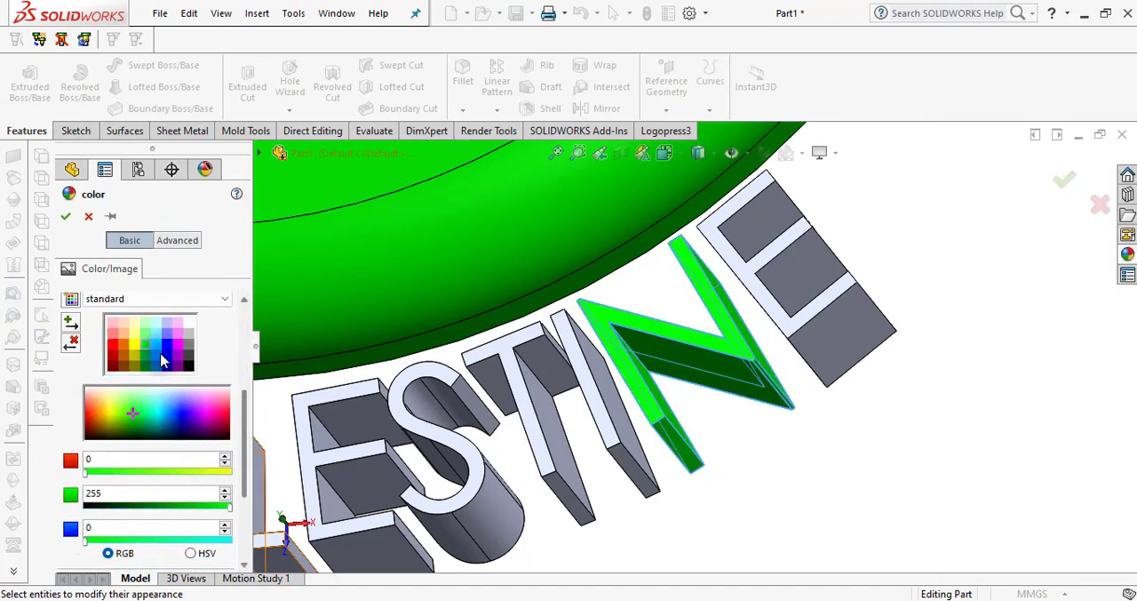
click(178, 345)
middle_drag(528, 362, 331, 290)
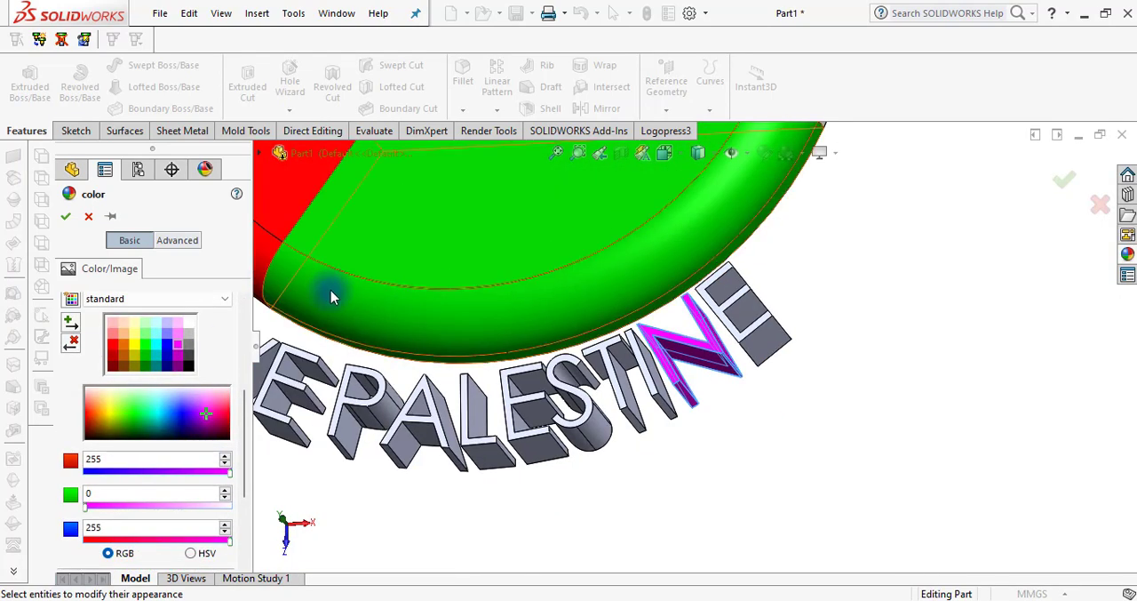
click(68, 218)
Edit the appearance of the letter V body in SAVE and set its colour to yellow
middle_drag(906, 325, 507, 354)
click(475, 375)
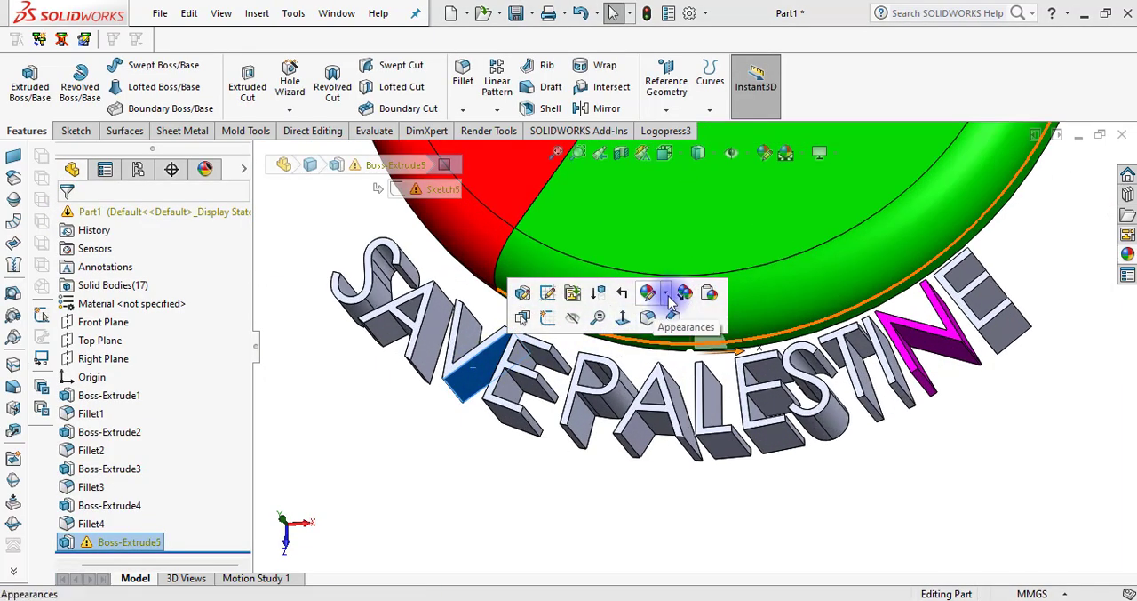
click(673, 296)
click(467, 380)
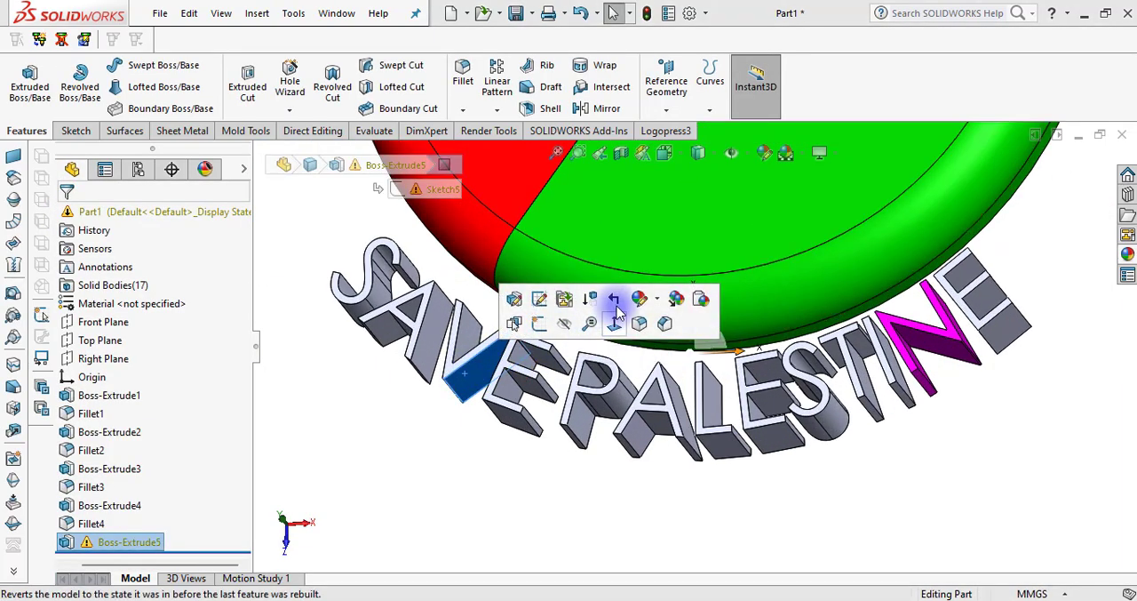
click(640, 299)
click(669, 374)
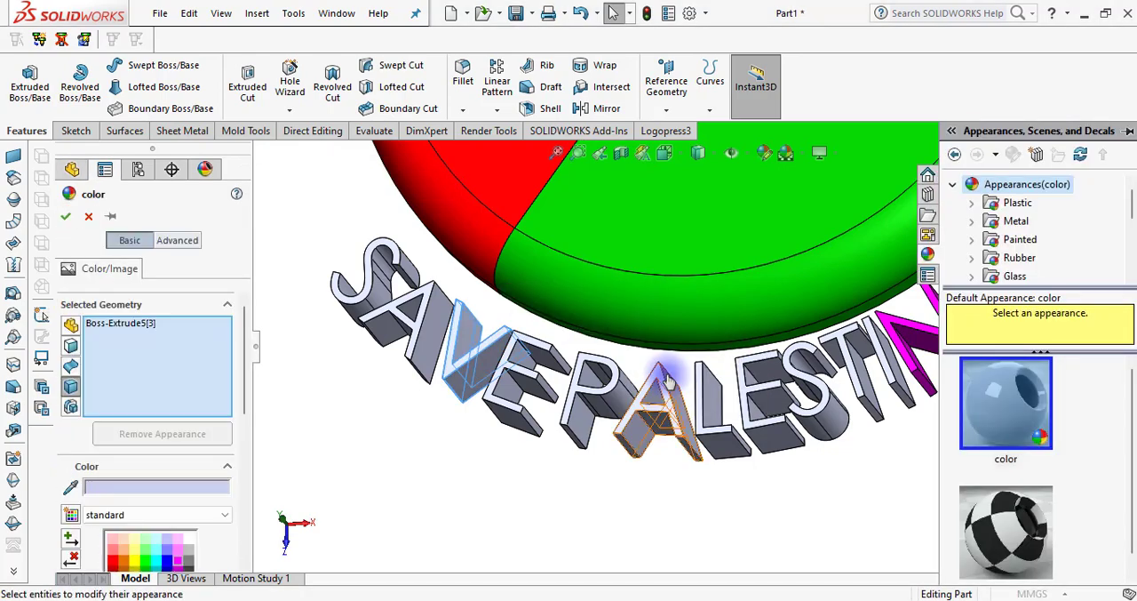
scroll(658, 391, up, 4)
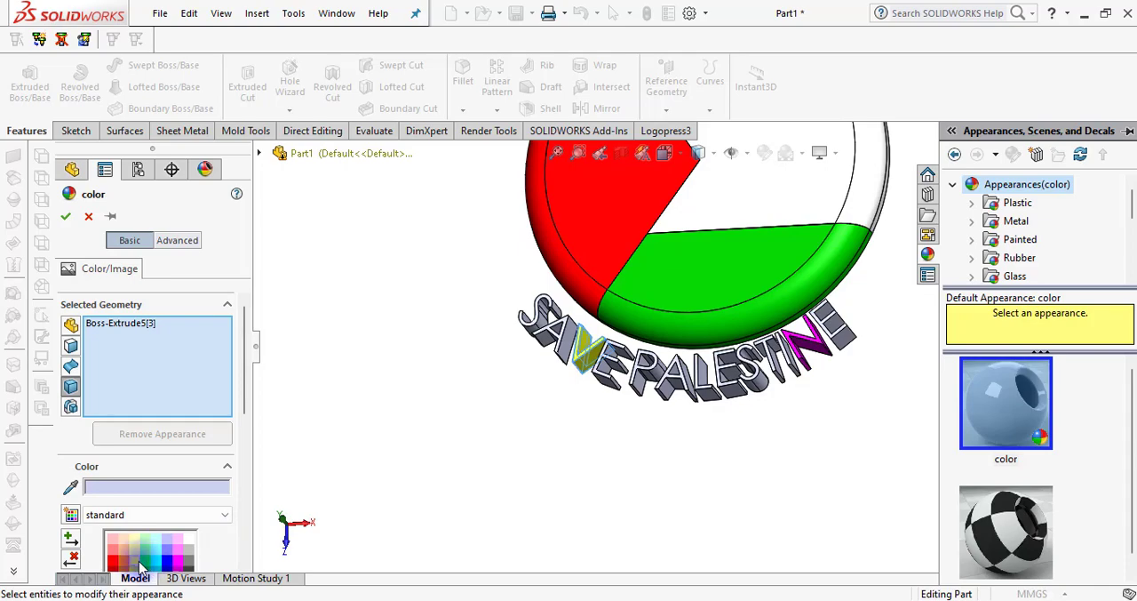
click(135, 558)
Add the A, S and E bodies of SAVE to the colour selection and set all four letters to red
scroll(472, 380, down, 4)
click(427, 329)
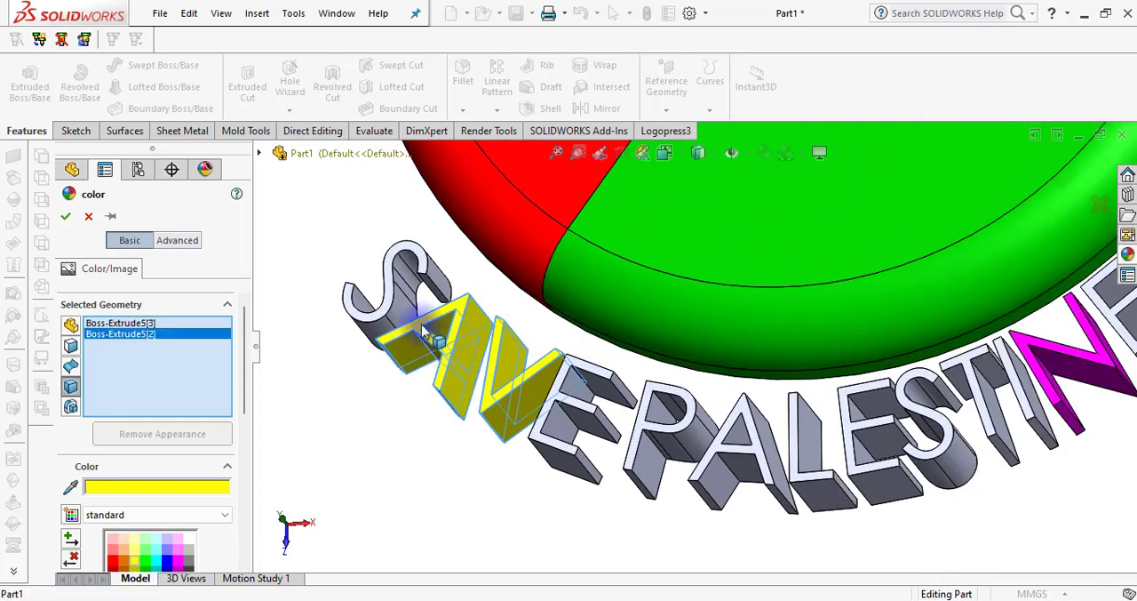
click(396, 300)
click(545, 418)
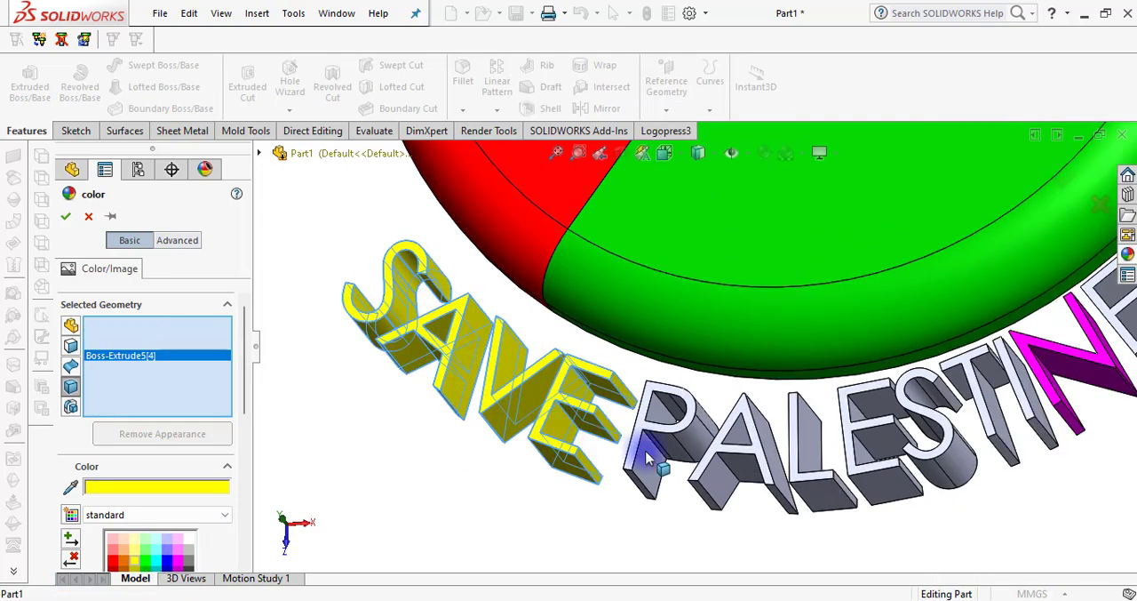
click(647, 458)
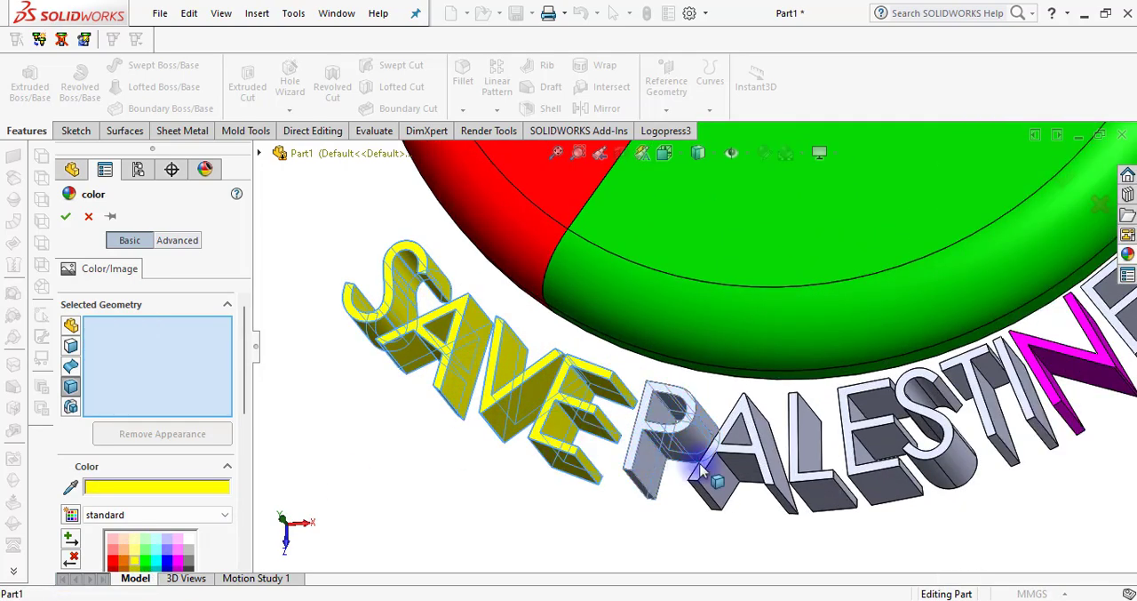
click(657, 469)
scroll(657, 476, up, 3)
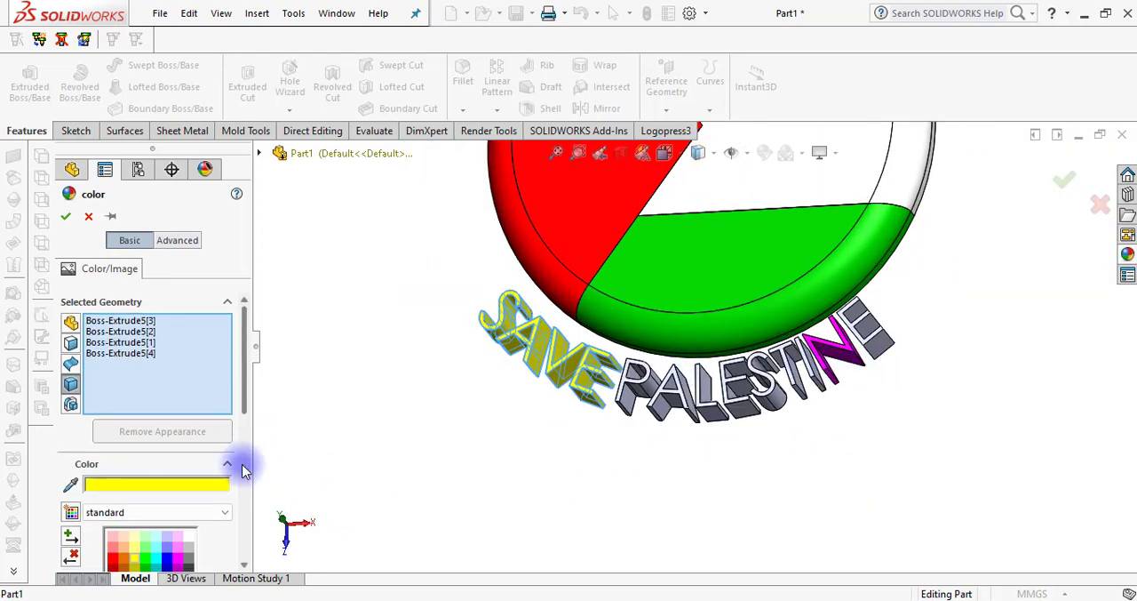
scroll(161, 471, down, 4)
click(114, 414)
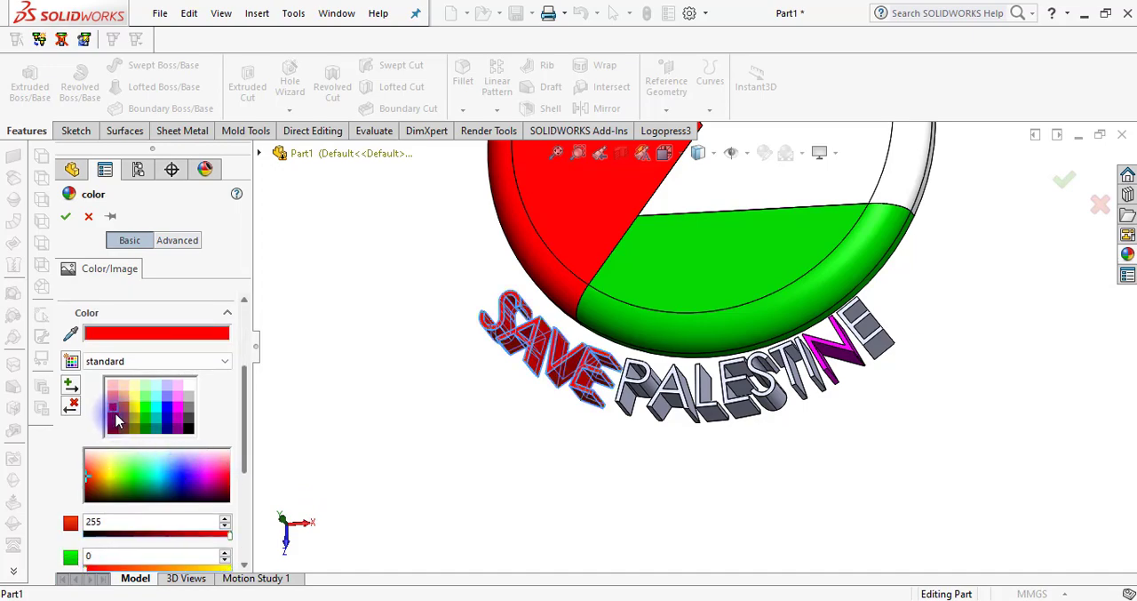
click(67, 219)
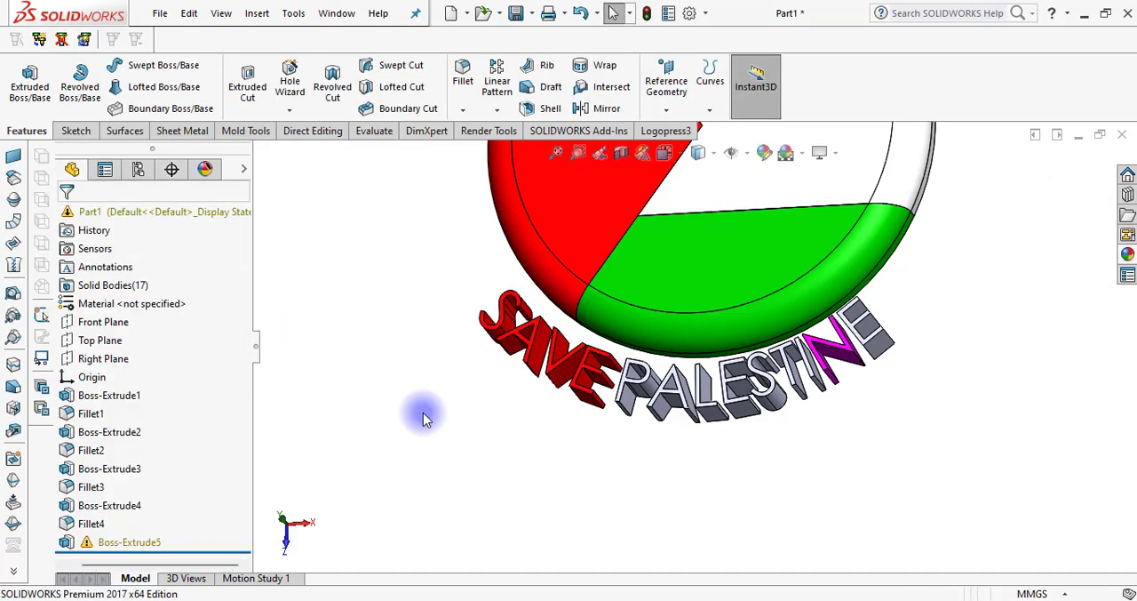
Edit the appearance of the letter P body in PALESTINE and set its colour to blue
scroll(679, 397, down, 3)
click(588, 395)
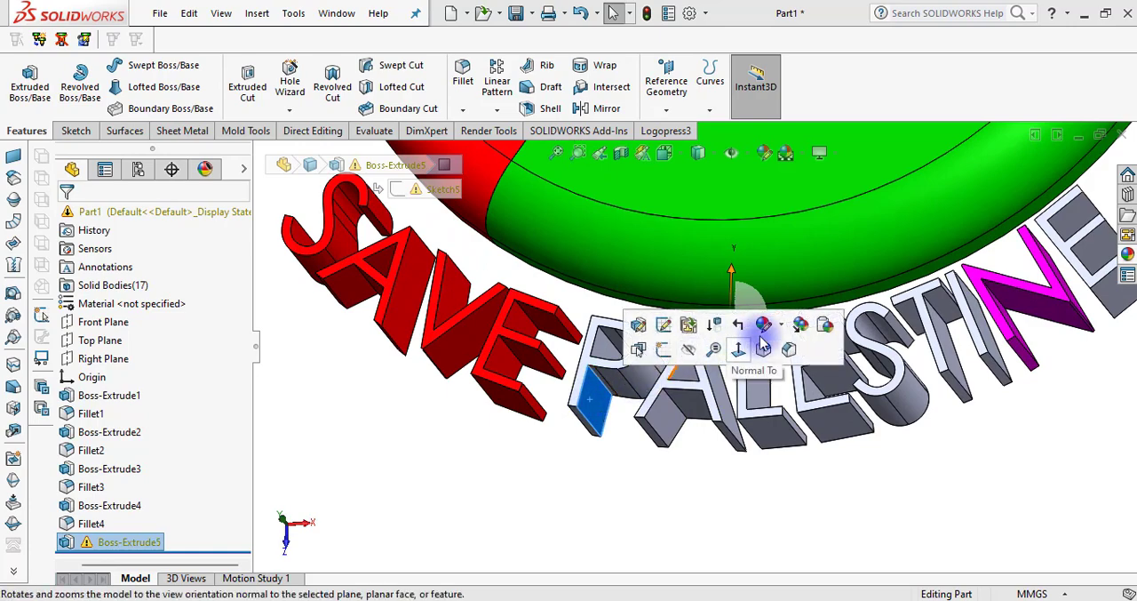
click(783, 327)
click(798, 402)
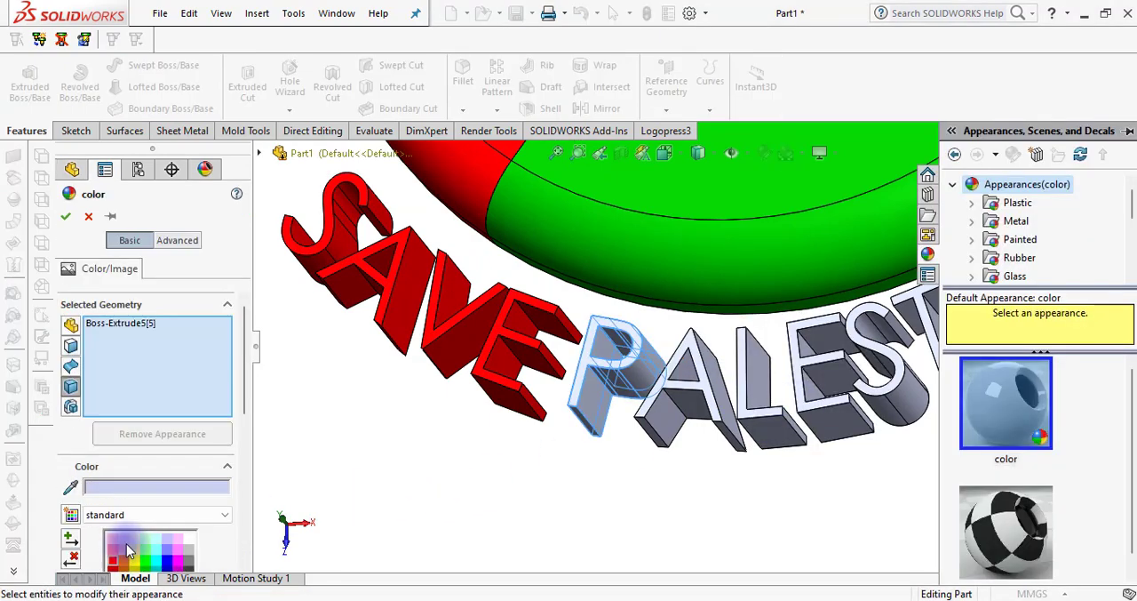
scroll(177, 561, down, 1)
click(167, 536)
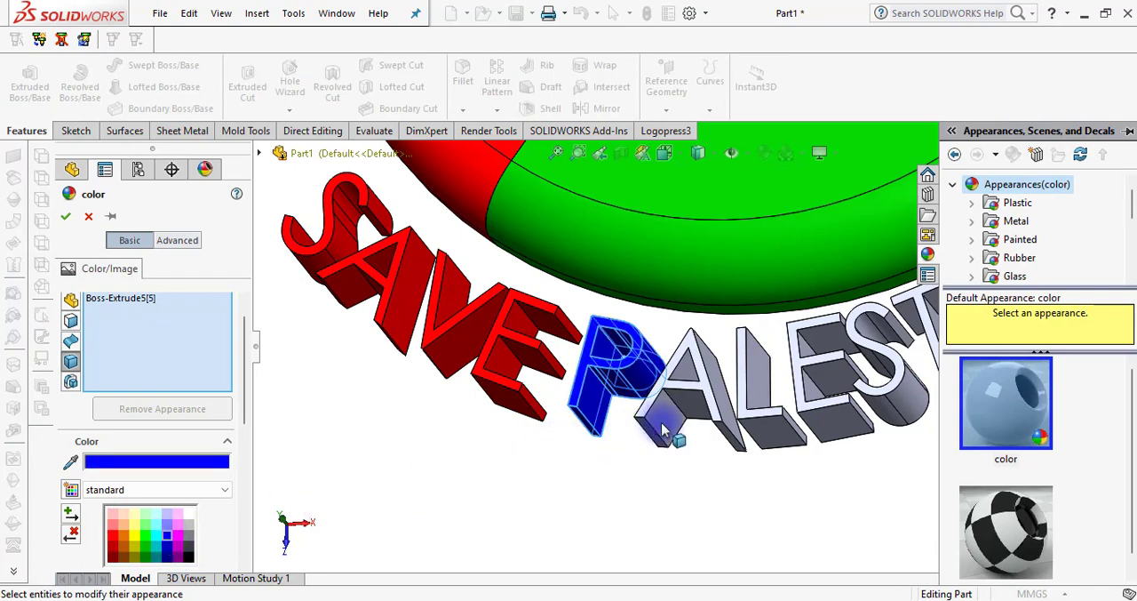
Extend the blue colour to the remaining letter bodies of PALESTINE and apply it
click(720, 418)
click(777, 434)
click(853, 415)
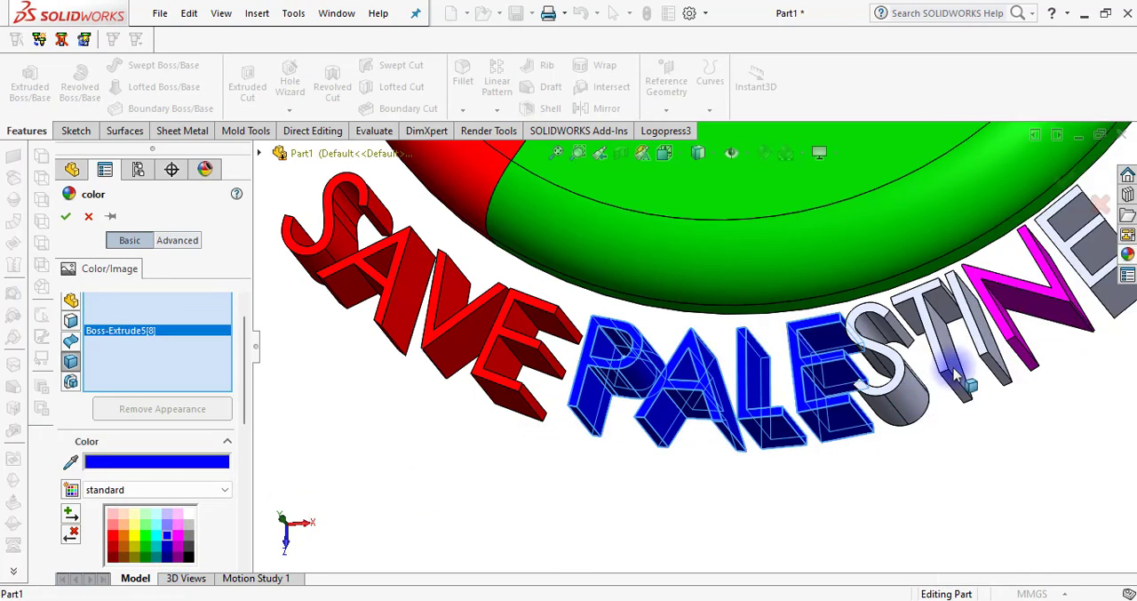
click(915, 391)
click(959, 362)
click(1021, 332)
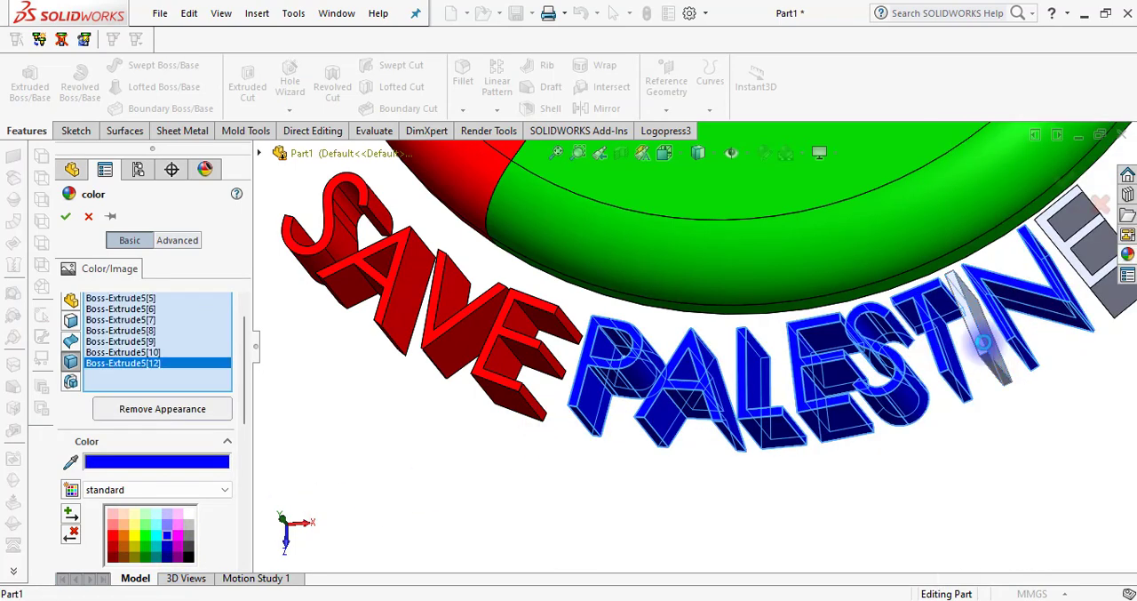
click(985, 344)
scroll(976, 354, up, 1)
scroll(975, 354, up, 2)
scroll(947, 317, down, 2)
click(894, 305)
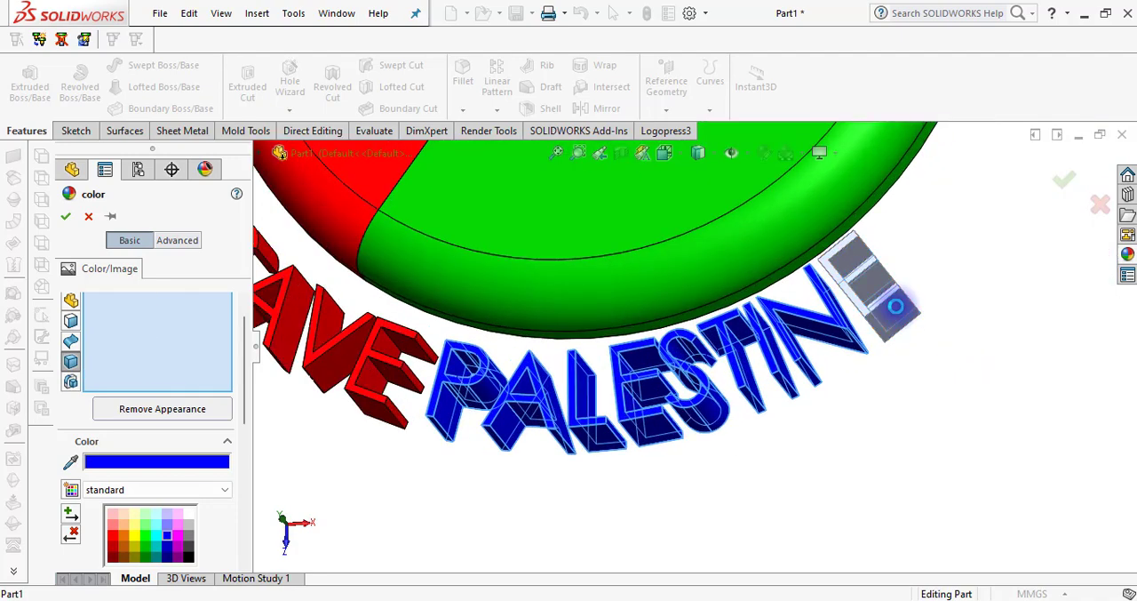
click(1066, 182)
Examine the whole flag badge and its coloured text from different angles and distances
scroll(901, 318, up, 3)
middle_drag(901, 317, 746, 304)
scroll(803, 281, up, 3)
scroll(782, 284, down, 2)
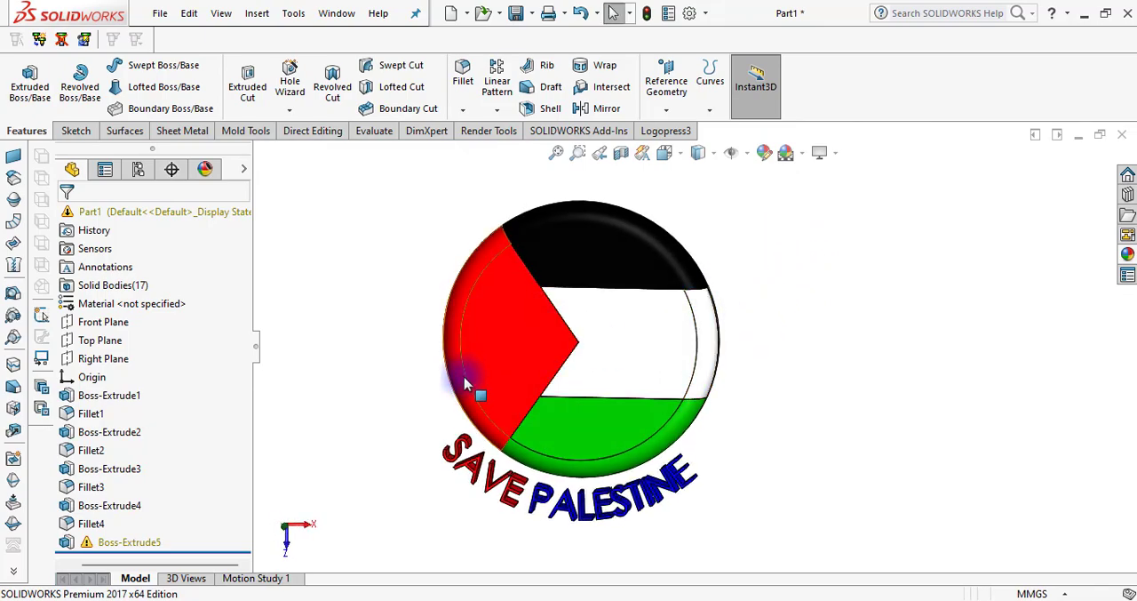
scroll(396, 382, down, 1)
scroll(689, 342, up, 2)
scroll(727, 240, down, 1)
scroll(802, 410, down, 2)
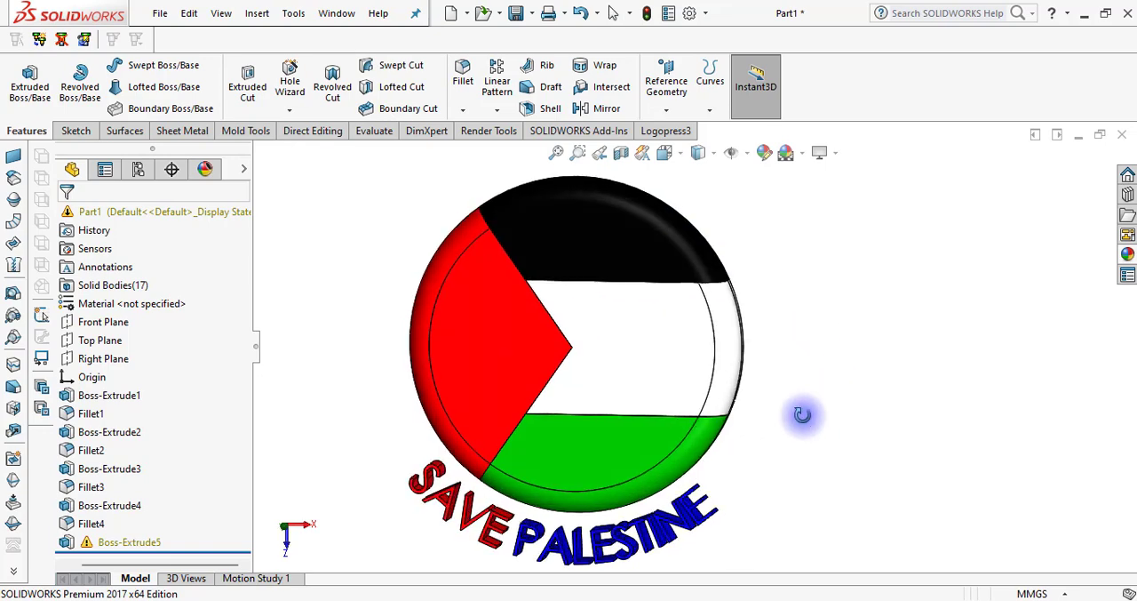
scroll(802, 423, up, 1)
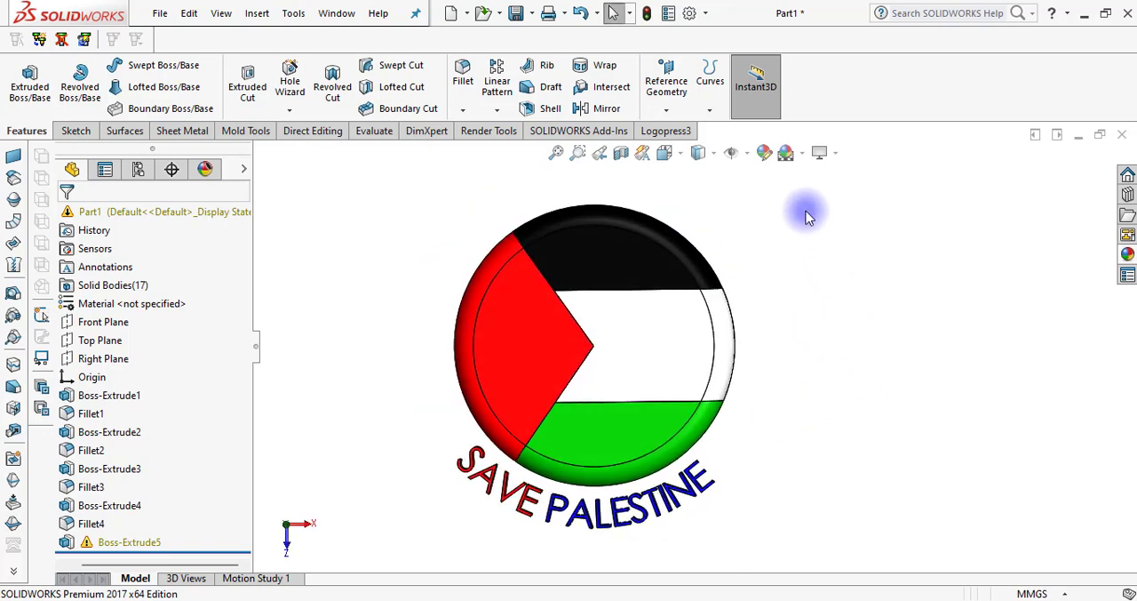
Open the list of available scenes for the part
click(804, 157)
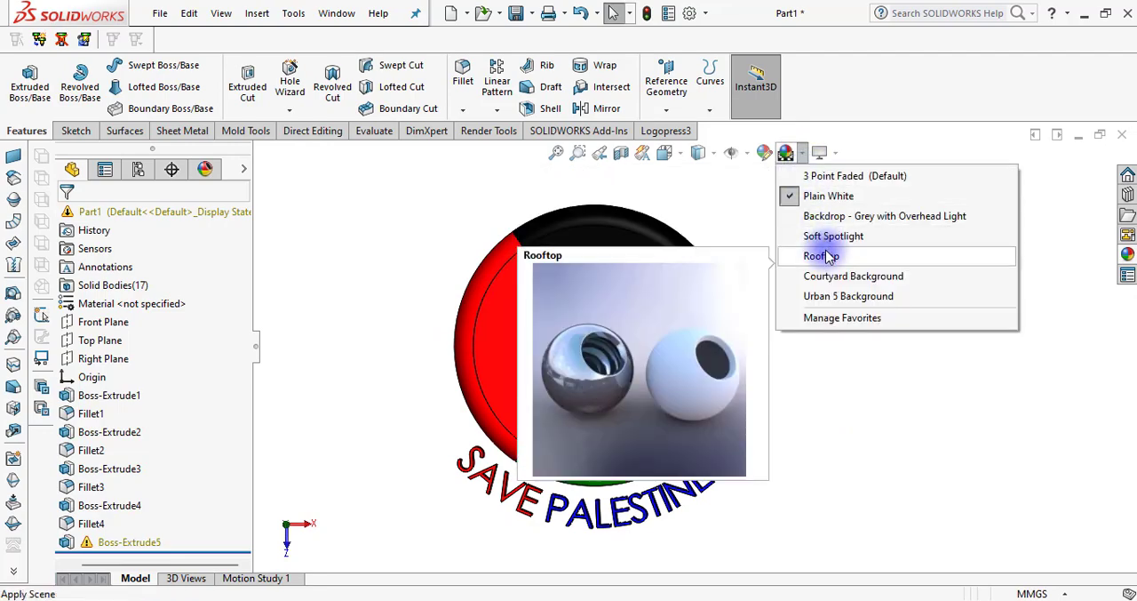
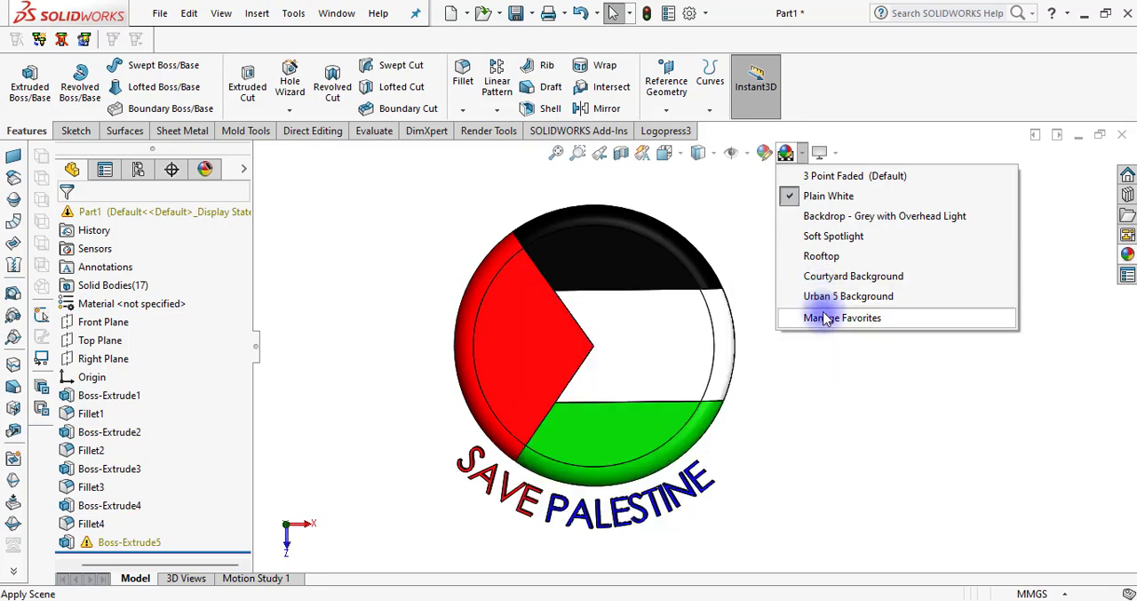
Apply the 3 Point Faded scene to the part
click(825, 177)
middle_drag(796, 382, 795, 261)
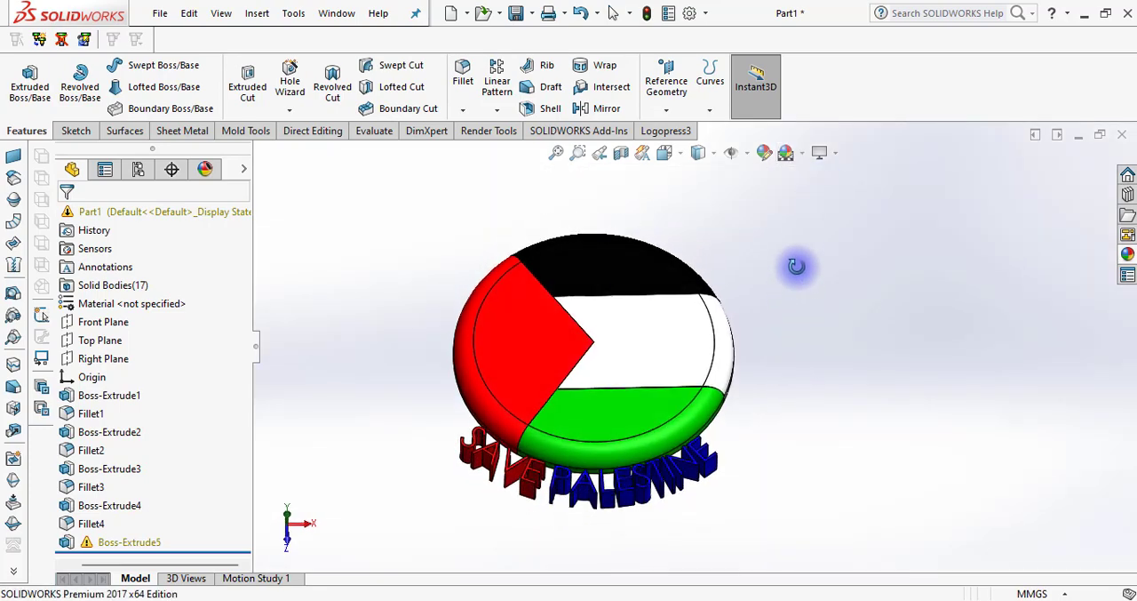
Examine the flag badge and its text in the new scene, starting from the isometric view and tilting towards the front face
click(665, 152)
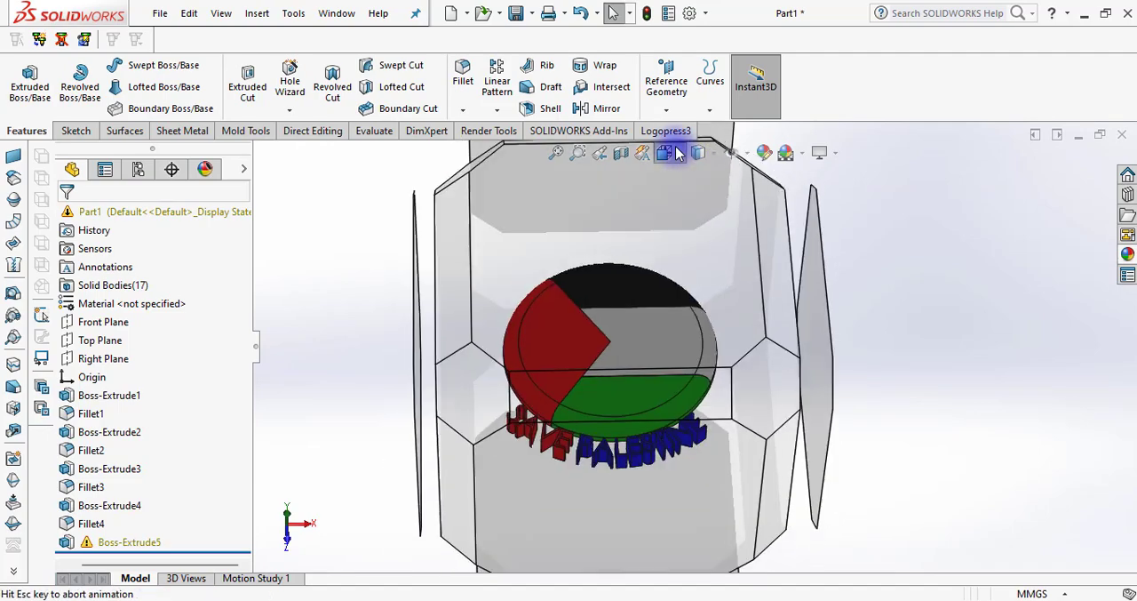
click(758, 197)
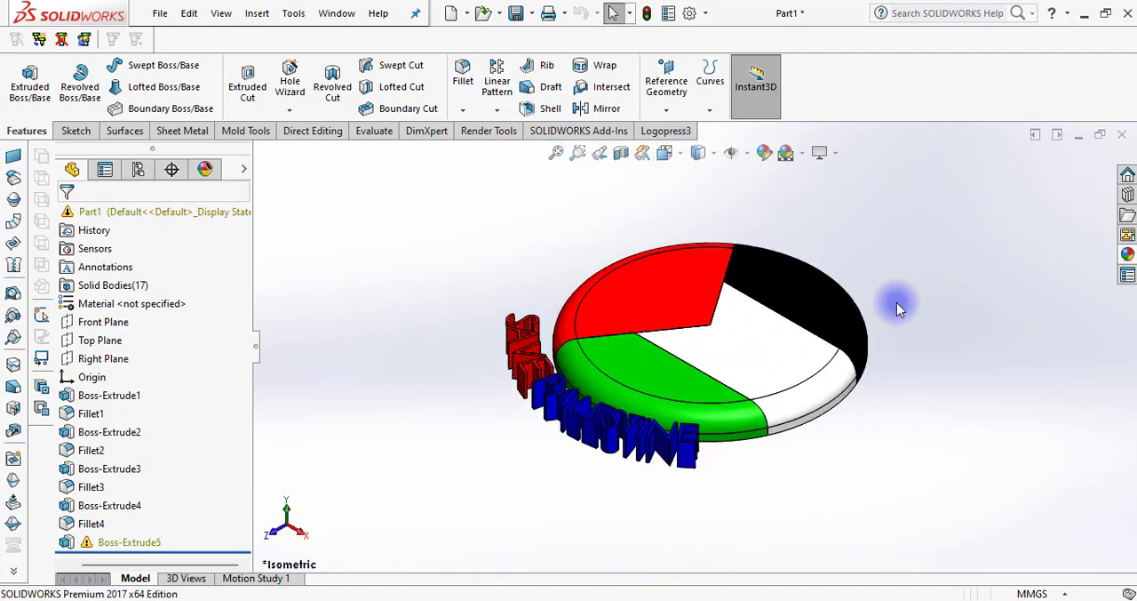
middle_drag(874, 424, 848, 327)
scroll(857, 228, up, 1)
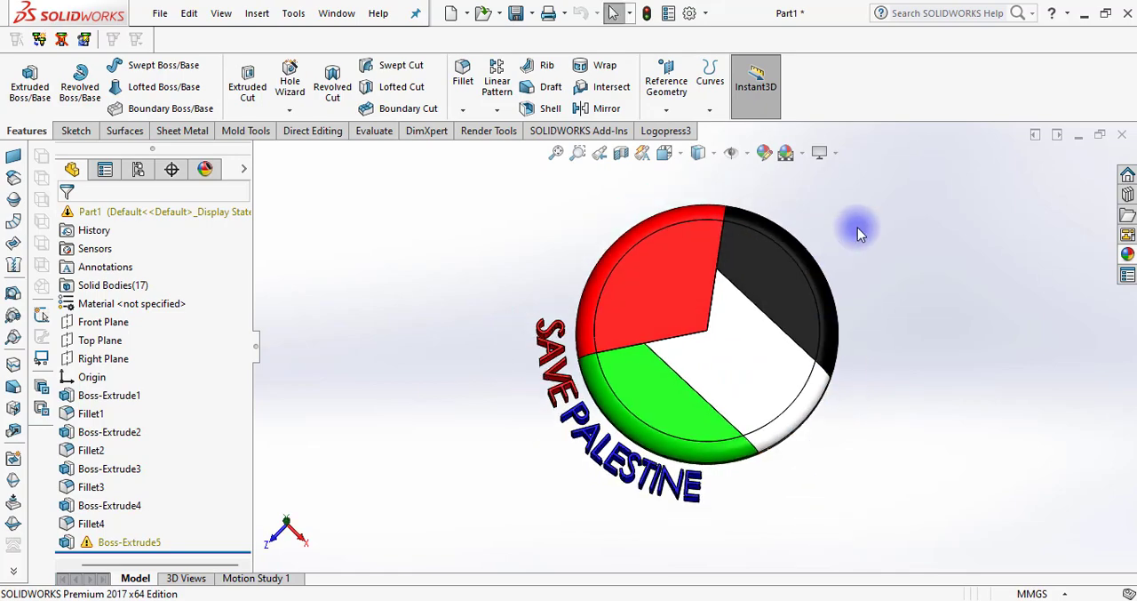
scroll(858, 228, down, 1)
scroll(858, 227, up, 1)
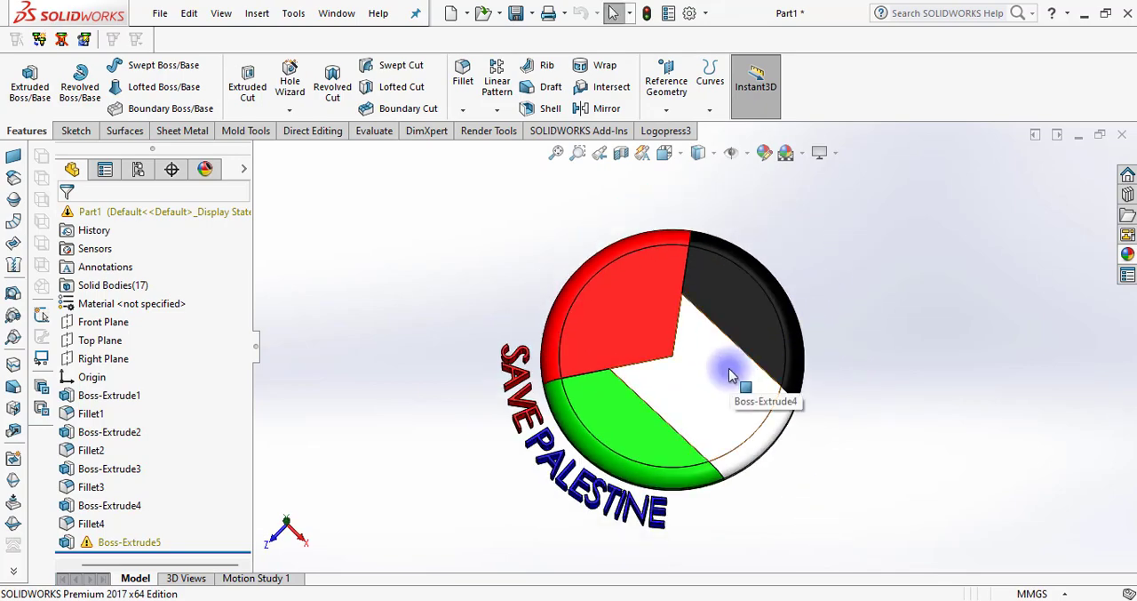
scroll(866, 400, down, 1)
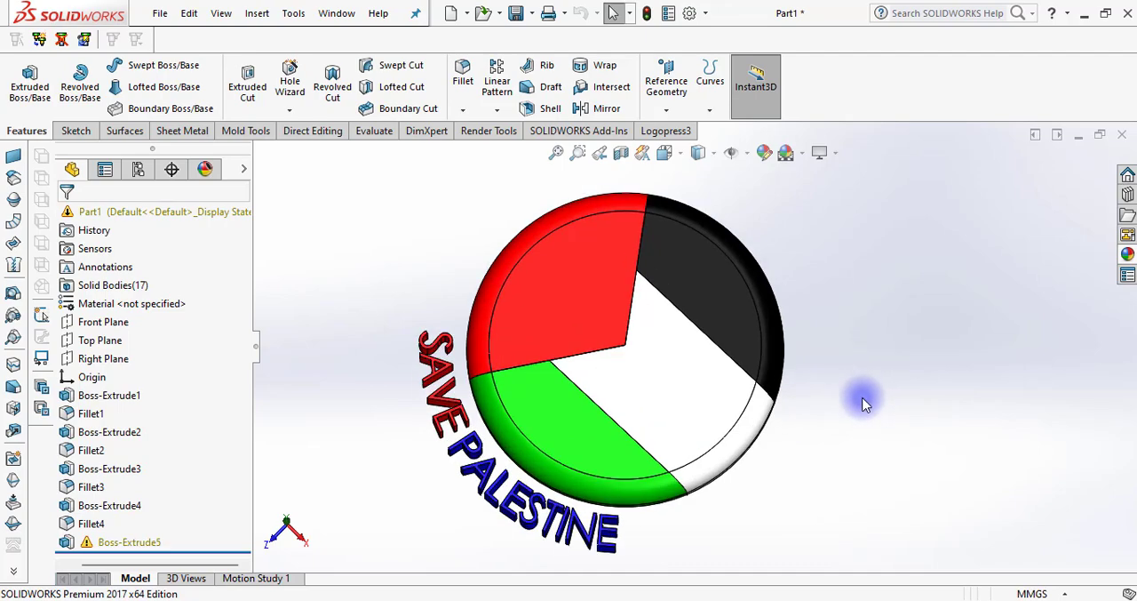
middle_drag(866, 405, 744, 212)
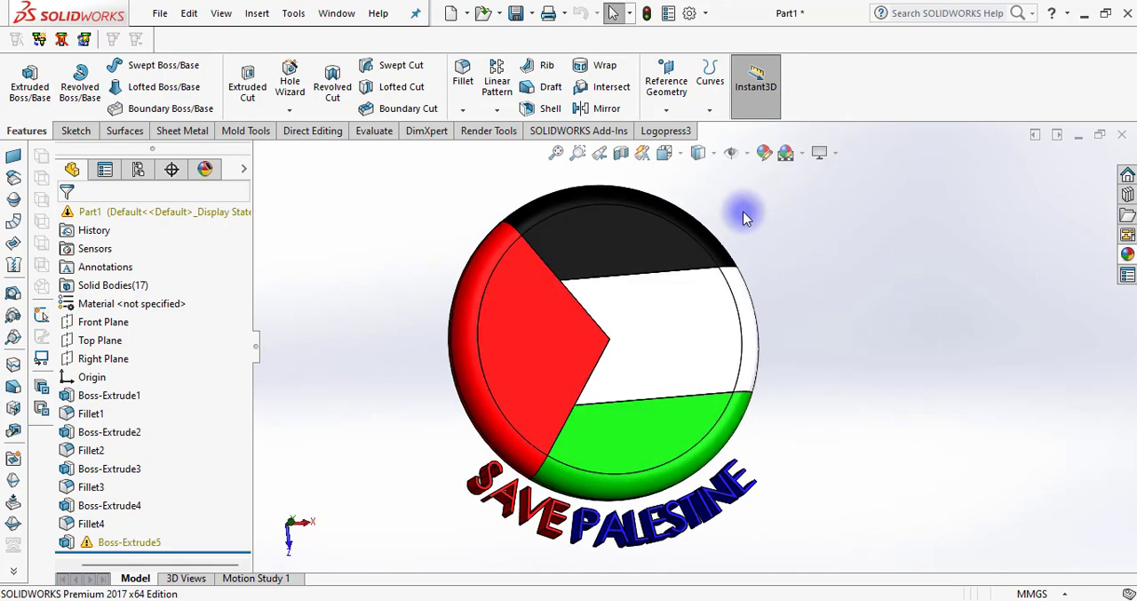
Show the finished badge face-on in the Top view, with the flag and the whole SAVE PALESTINE text framed
click(674, 156)
click(709, 222)
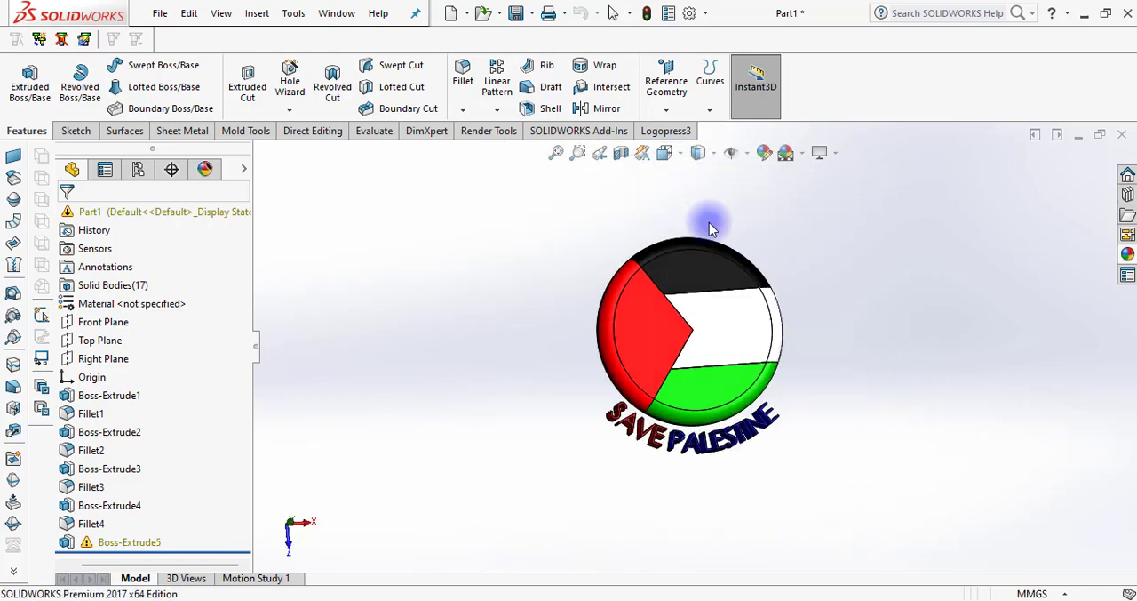
scroll(884, 239, down, 1)
scroll(884, 239, up, 1)
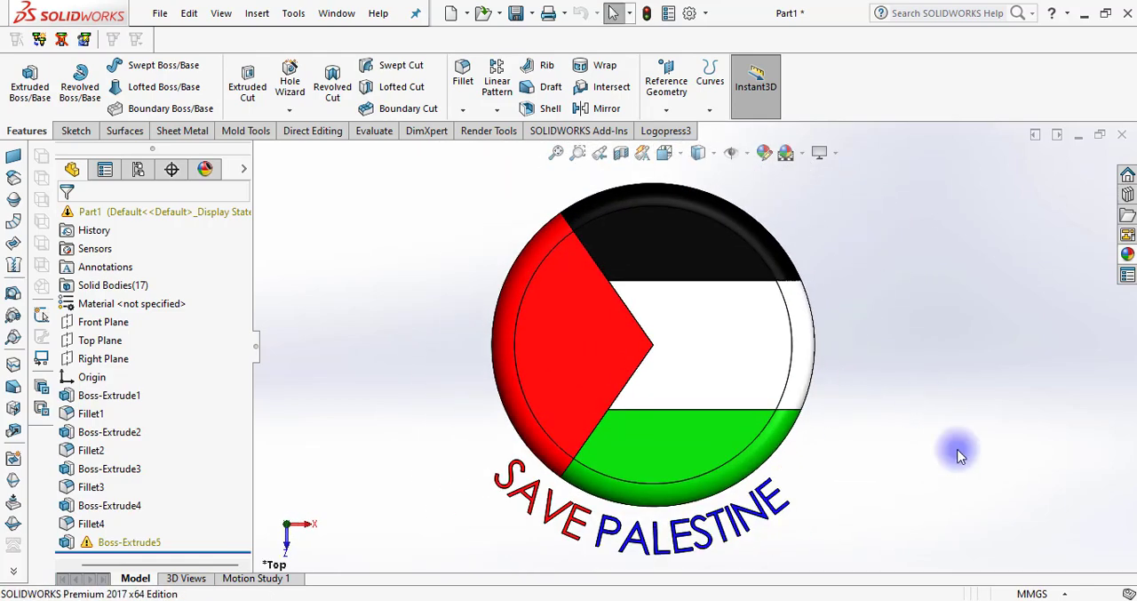
click(866, 600)
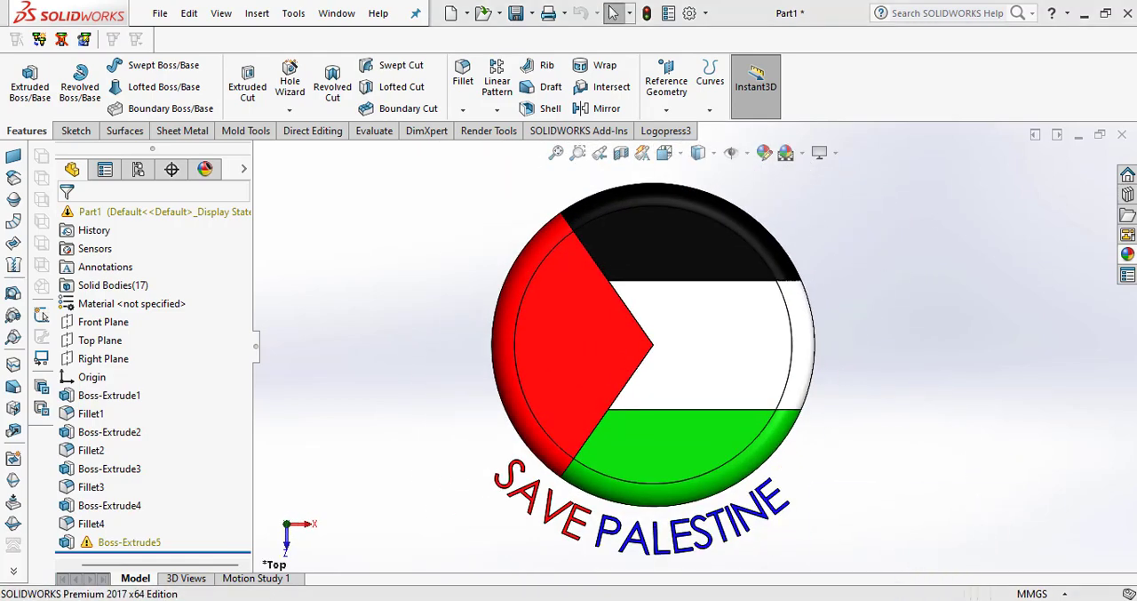